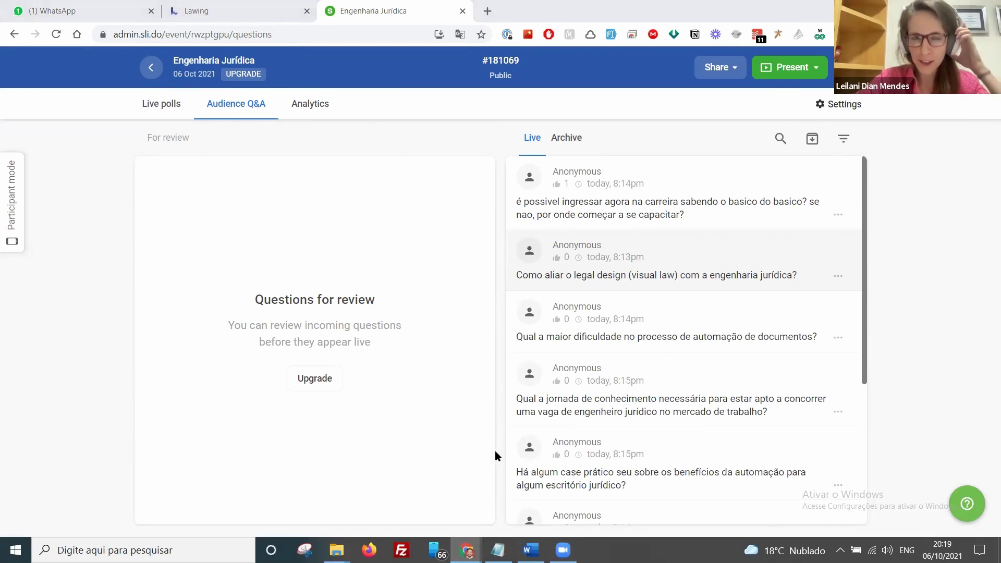
Star the live question asking about the greatest difficulty in the document automation process.
{"action": "scroll", "coordinate": [578, 435], "scroll_direction": "down", "scroll_amount": 2}
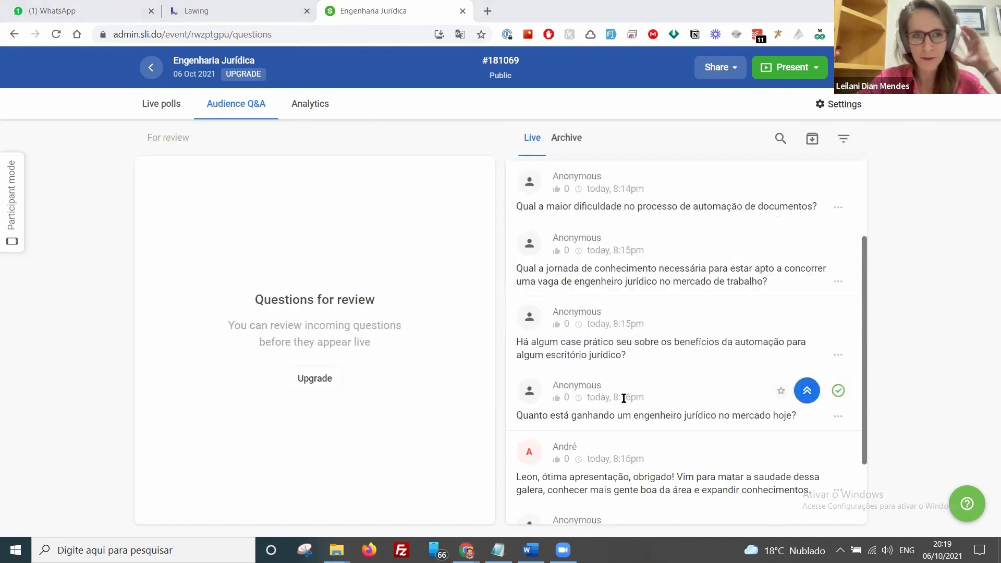
{"action": "scroll", "coordinate": [623, 397], "scroll_direction": "up", "scroll_amount": 2}
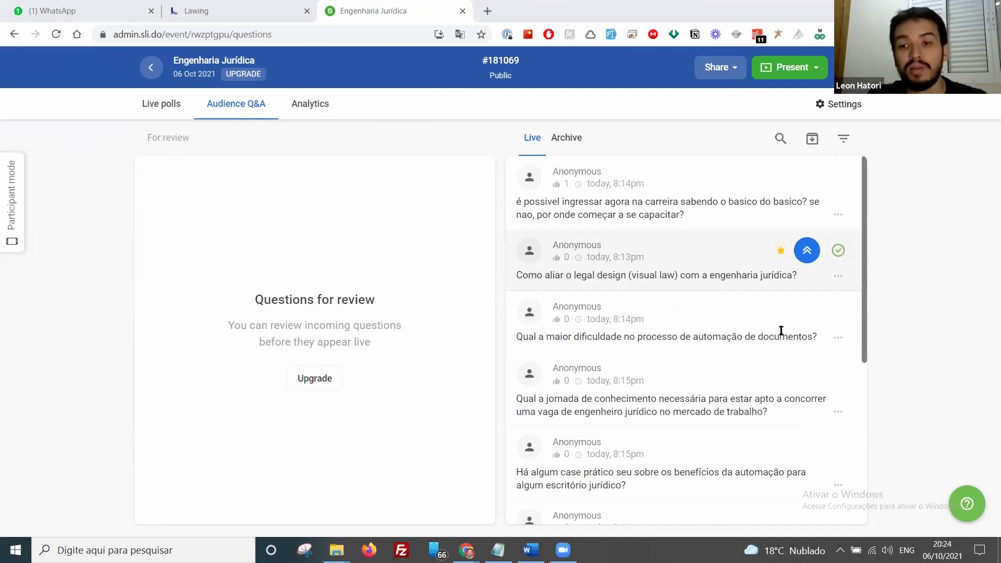
{"action": "left_click", "coordinate": [779, 312]}
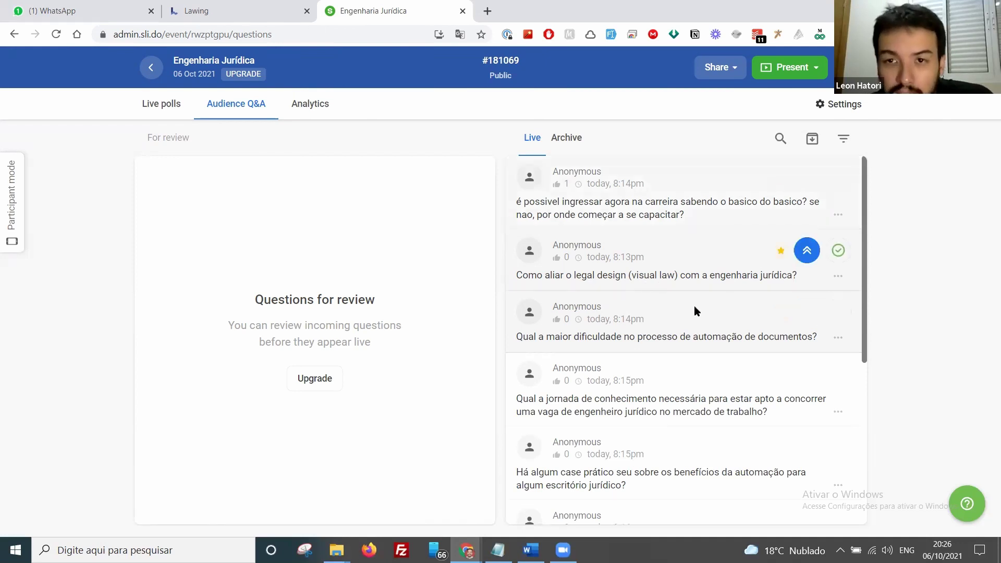
Star the live question about the knowledge journey needed to compete for a legal engineer position.
{"action": "scroll", "coordinate": [697, 323], "scroll_direction": "down", "scroll_amount": 1}
{"action": "scroll", "coordinate": [699, 329], "scroll_direction": "down", "scroll_amount": 1}
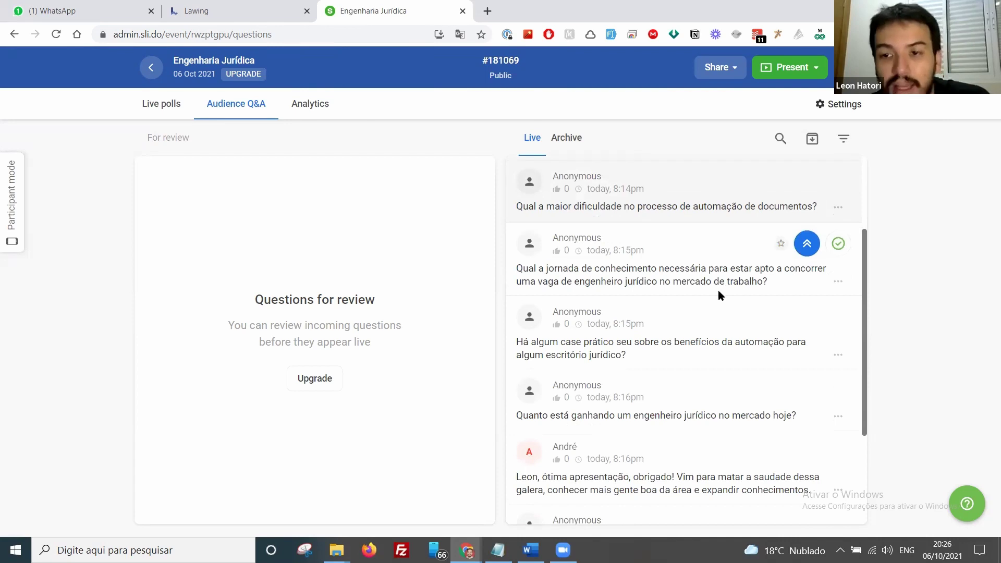
{"action": "scroll", "coordinate": [719, 292], "scroll_direction": "down", "scroll_amount": 1}
{"action": "scroll", "coordinate": [718, 295], "scroll_direction": "up", "scroll_amount": 1}
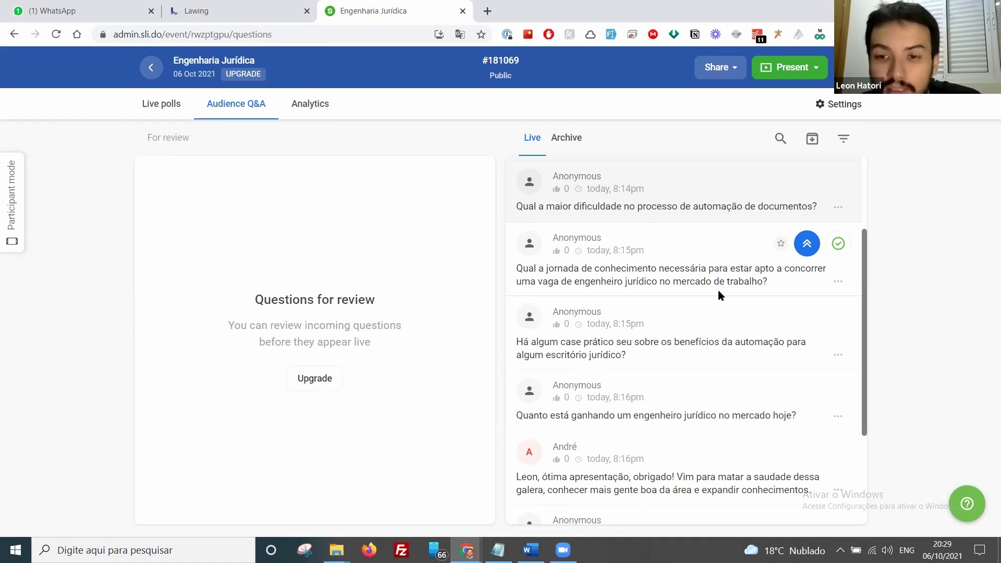
{"action": "left_click", "coordinate": [780, 243]}
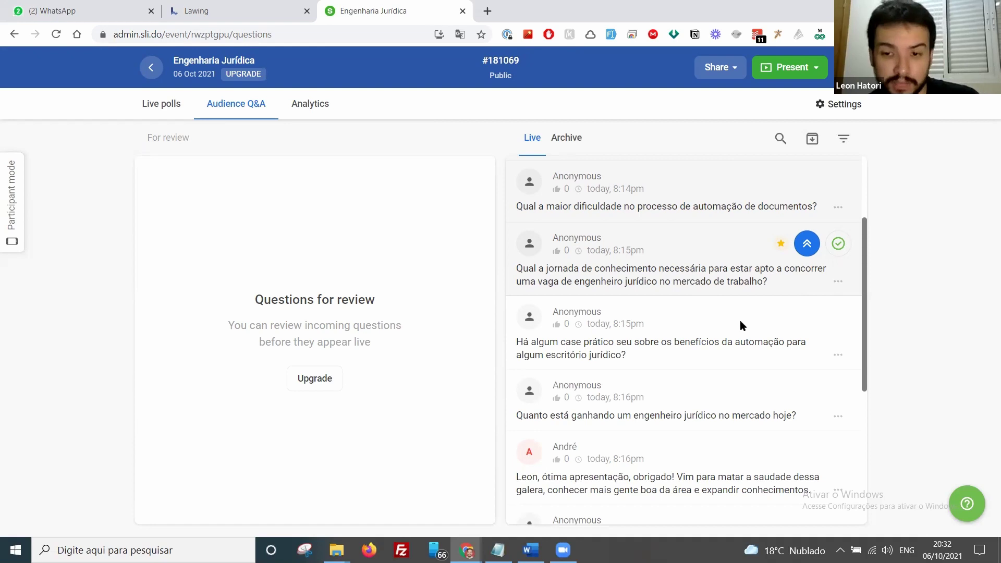
Continue starring the handled live questions, down to the 8:16pm comment thanking the speaker for the presentation.
{"action": "scroll", "coordinate": [740, 321], "scroll_direction": "down", "scroll_amount": 4}
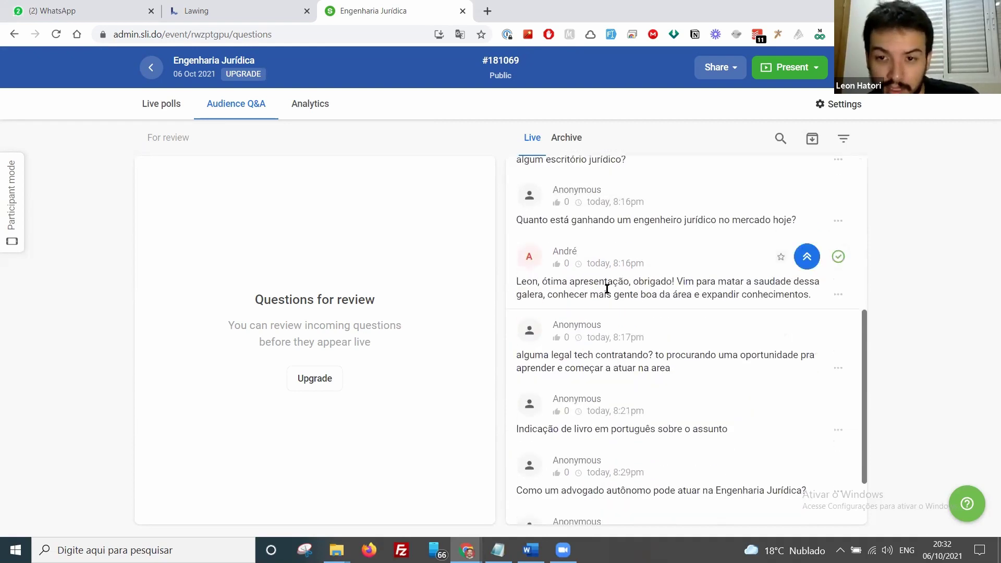
{"action": "scroll", "coordinate": [784, 305], "scroll_direction": "up", "scroll_amount": 3}
{"action": "left_click", "coordinate": [780, 251]}
Look through the whole live question list, from the newest entries back to the first question and down again.
{"action": "scroll", "coordinate": [652, 270], "scroll_direction": "down", "scroll_amount": 5}
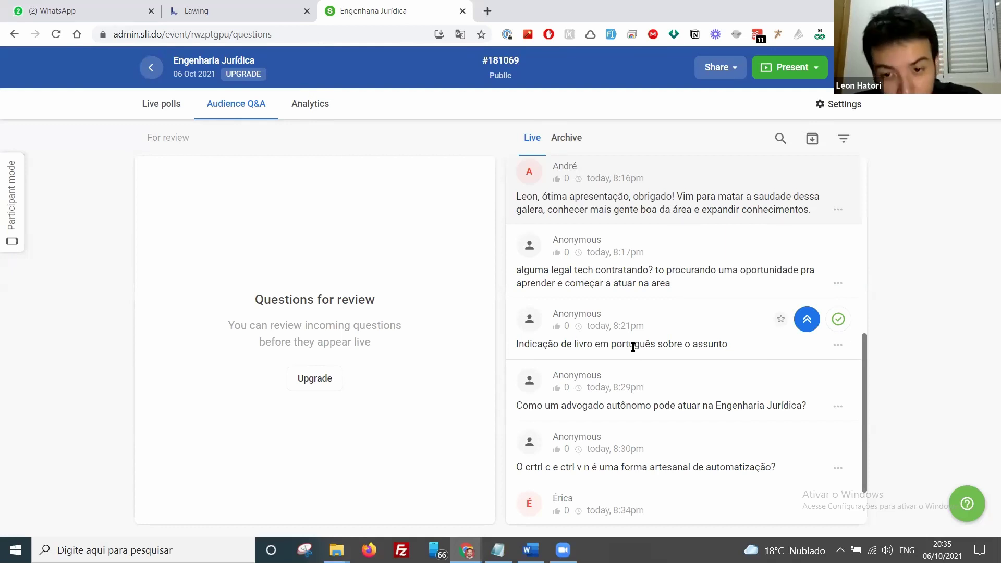
{"action": "scroll", "coordinate": [645, 399], "scroll_direction": "down", "scroll_amount": 3}
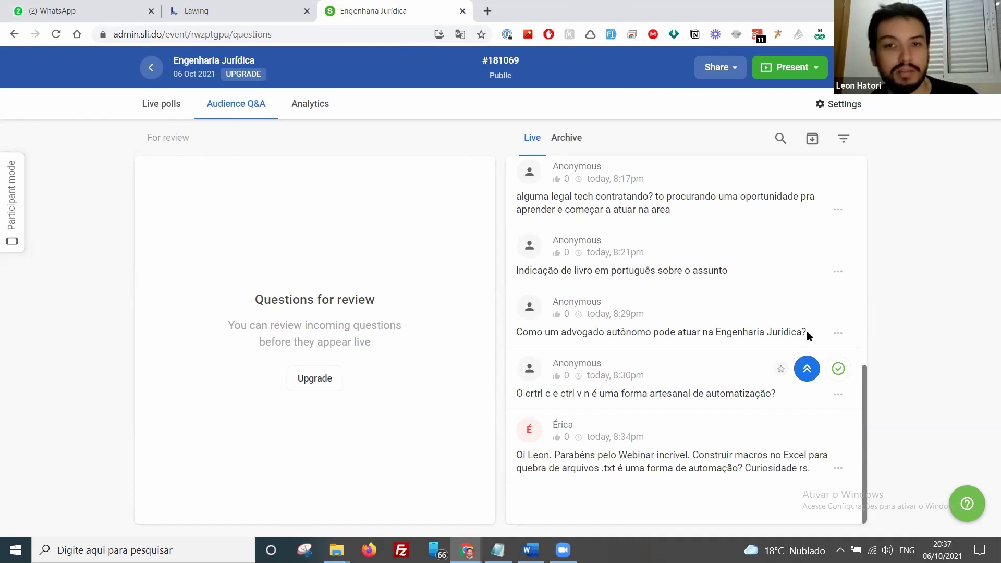
{"action": "scroll", "coordinate": [719, 304], "scroll_direction": "up", "scroll_amount": 8}
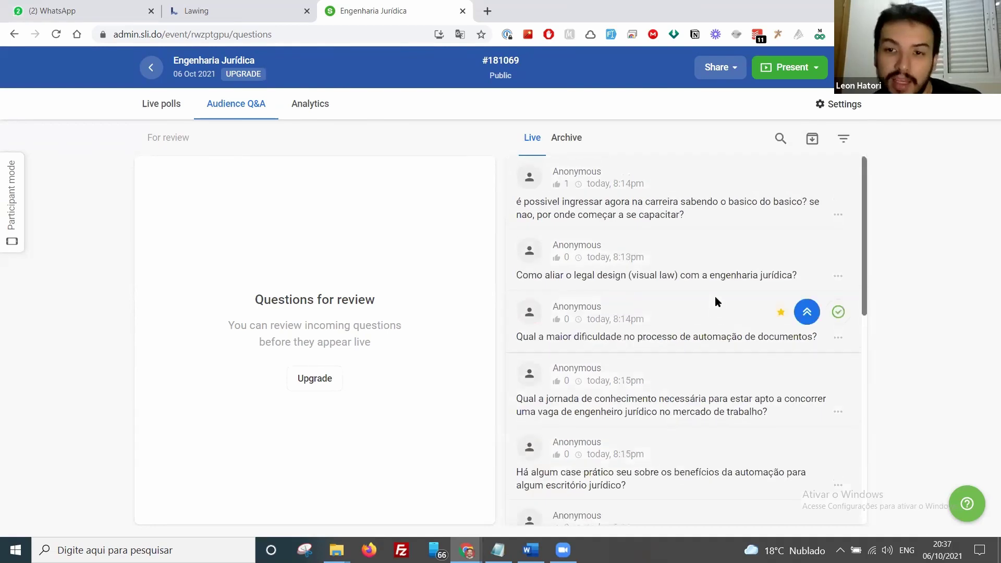
{"action": "scroll", "coordinate": [719, 290], "scroll_direction": "down", "scroll_amount": 8}
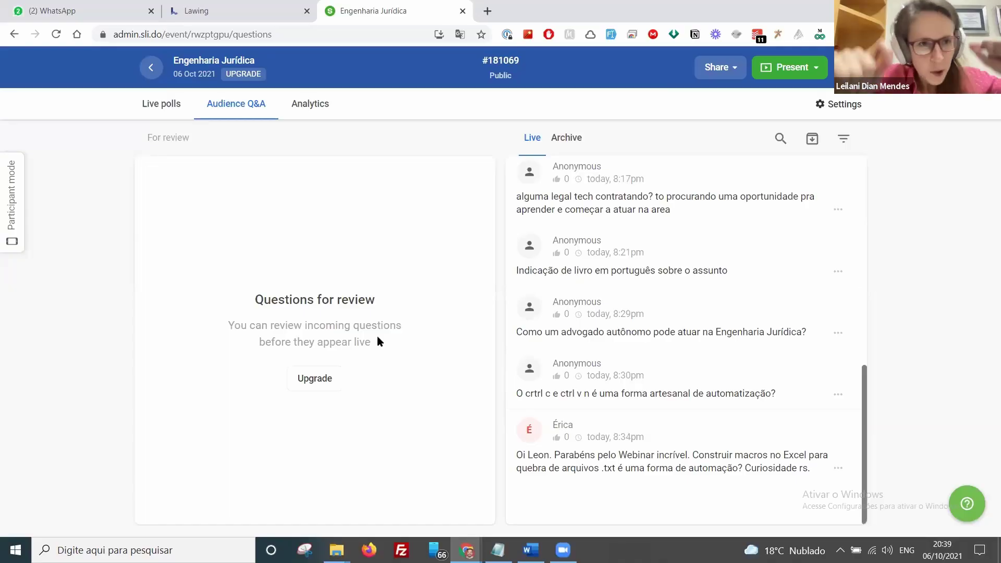
Switch to the other browser window, close the PDF page and open afterpattern.com in a new tab.
{"action": "key", "text": "alt+Tab"}
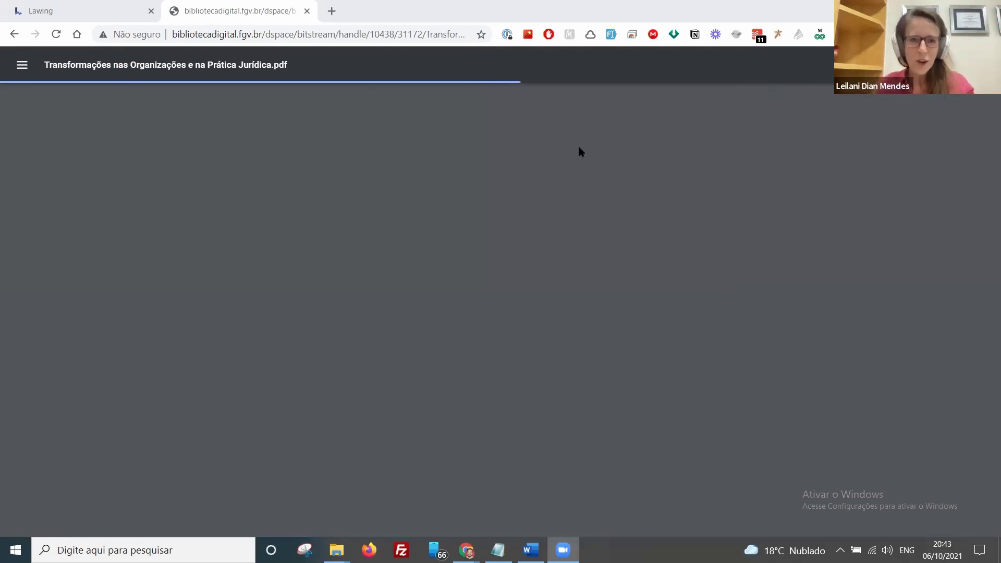
{"action": "left_click", "coordinate": [307, 11]}
{"action": "left_click", "coordinate": [177, 12]}
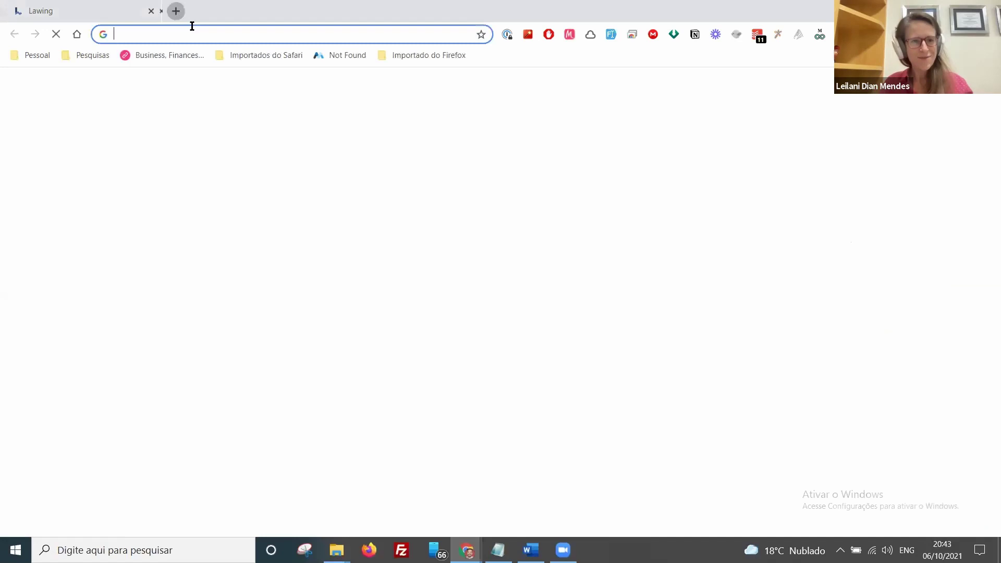
{"action": "type", "text": "after"}
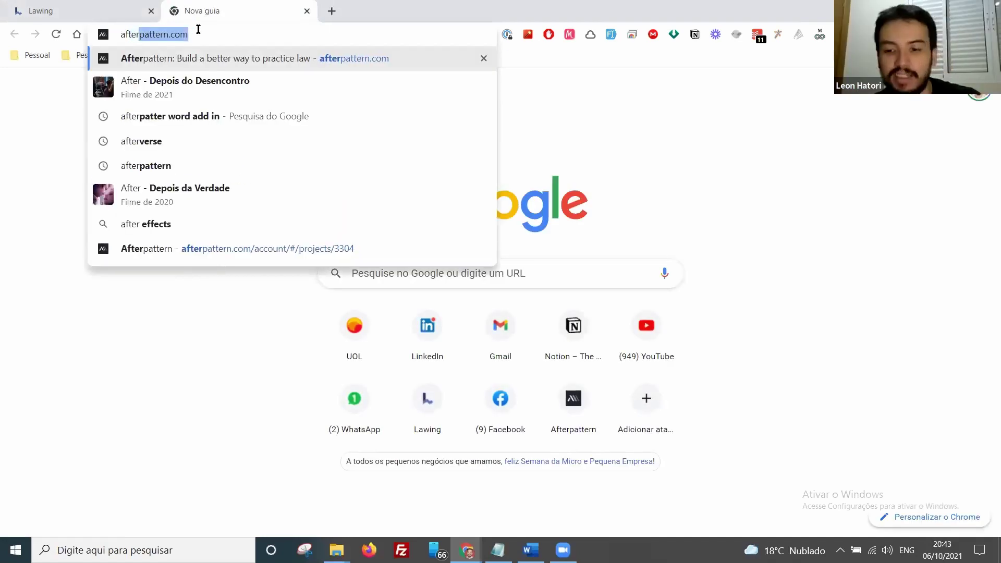
{"action": "key", "text": "Return"}
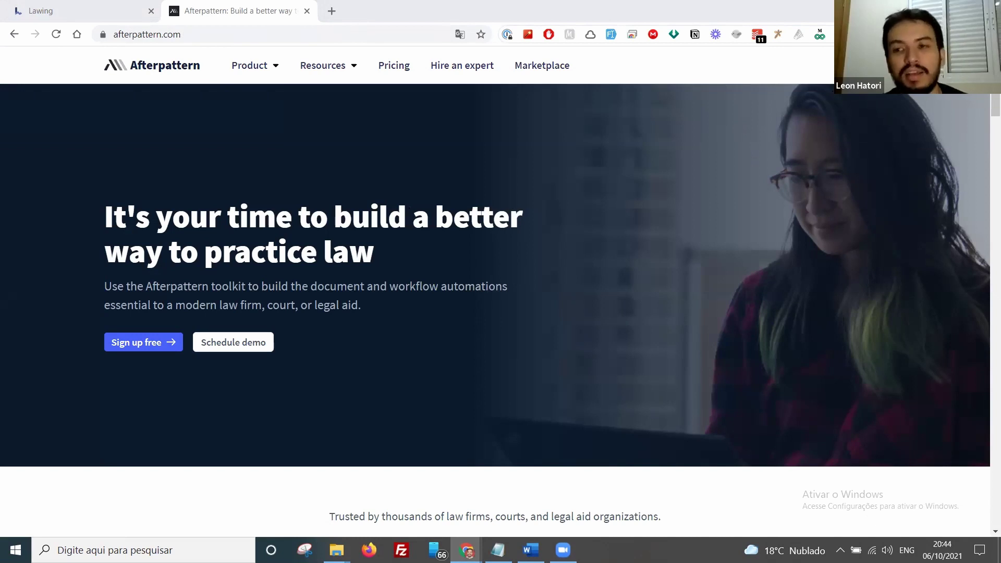
Return to the Lawing templates list and create a new template titled "Teste".
{"action": "left_click", "coordinate": [53, 7]}
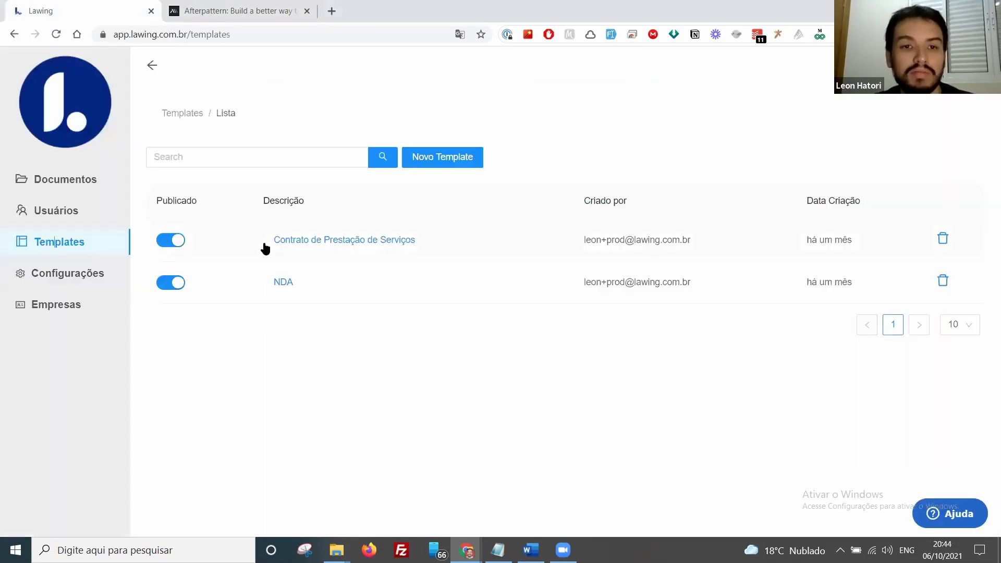
{"action": "left_click", "coordinate": [421, 159]}
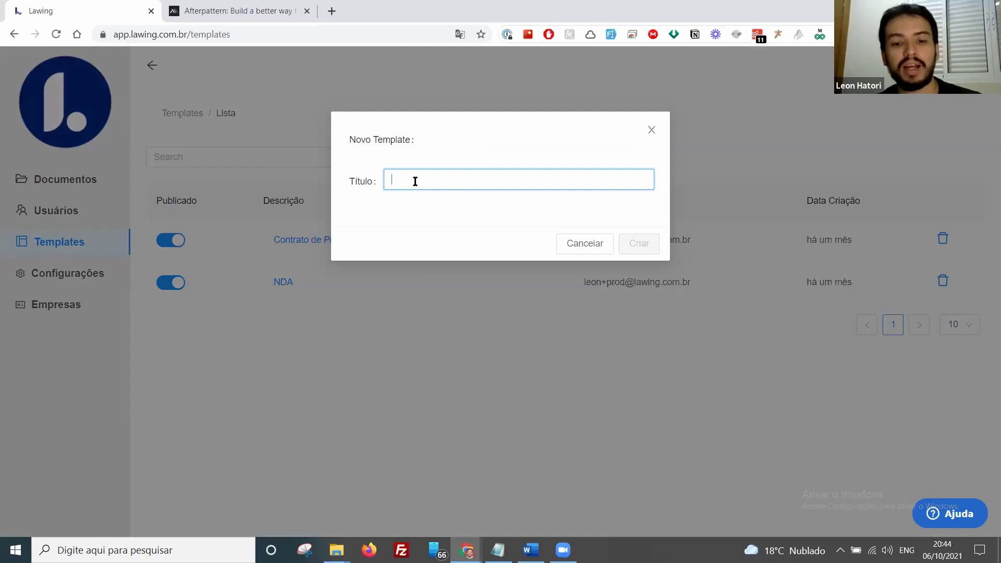
{"action": "type", "text": "Teste"}
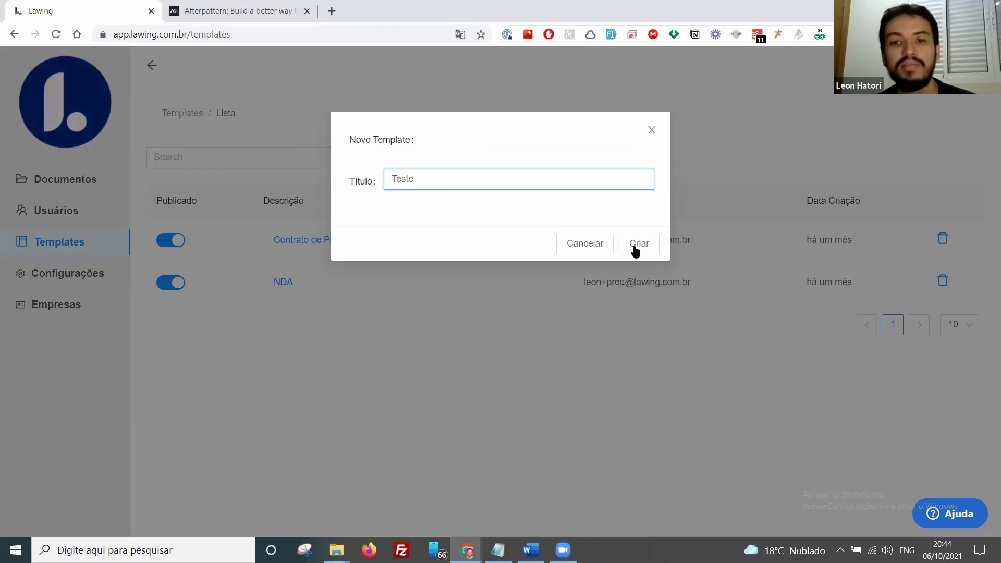
{"action": "key", "text": "Return"}
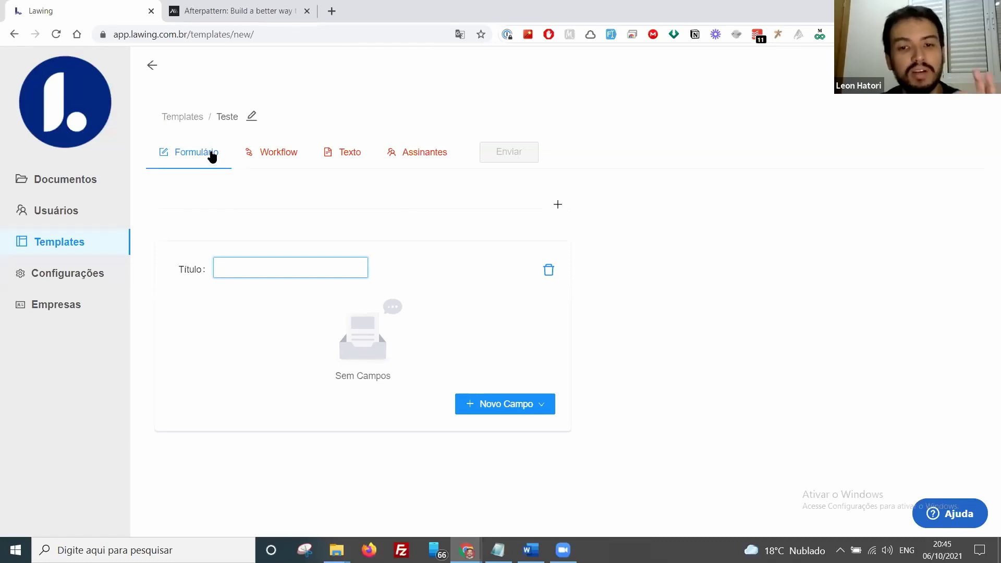
{"action": "left_click", "coordinate": [342, 160]}
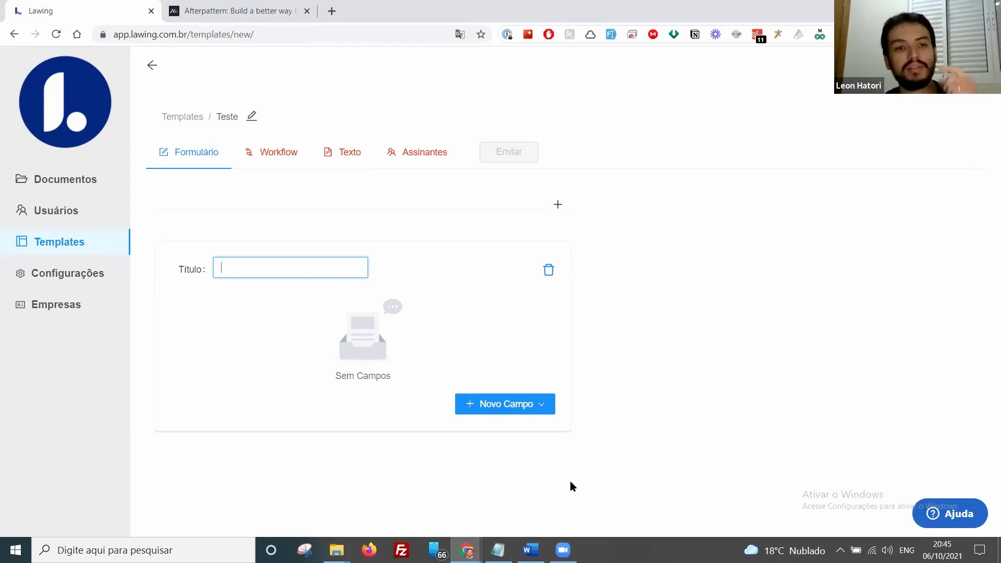
Arrange the Lawing template and the "Modelo NDA (1)" Word document side by side, closing the Afterpattern add-in and centring the contract text.
{"action": "mouse_move", "coordinate": [564, 473]}
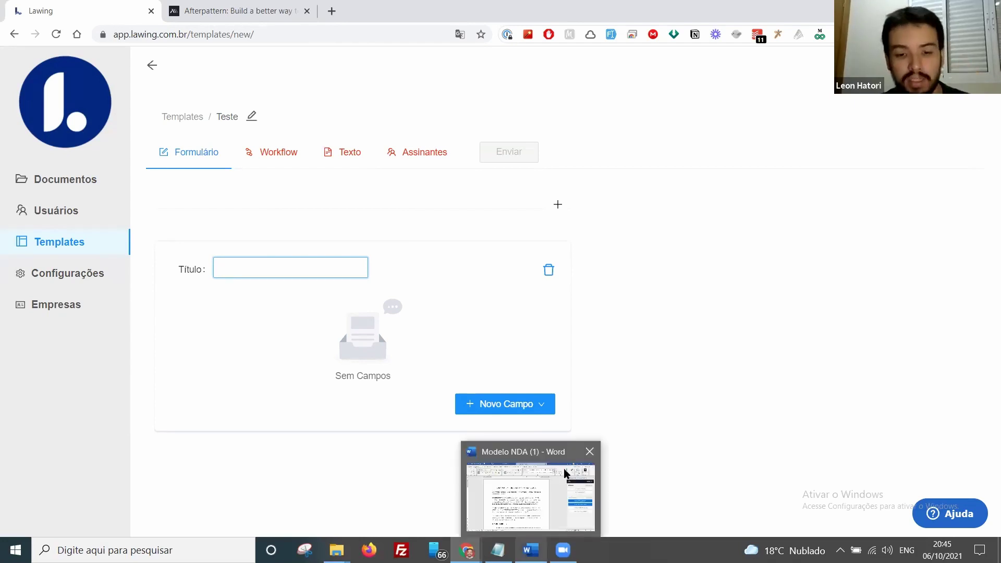
{"action": "key", "text": "super+Left"}
{"action": "left_click", "coordinate": [531, 550]}
{"action": "key", "text": "super+Right"}
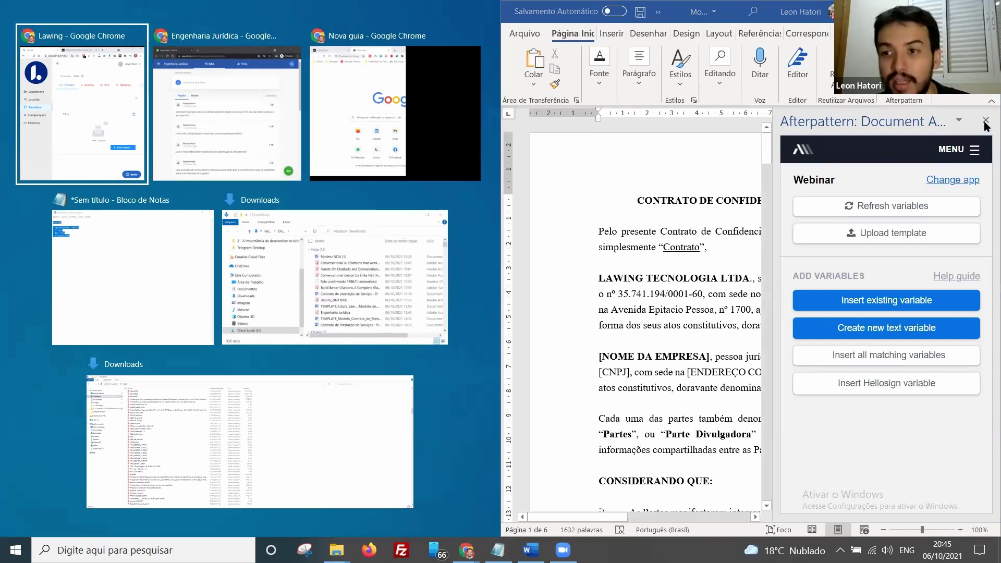
{"action": "left_click", "coordinate": [986, 127]}
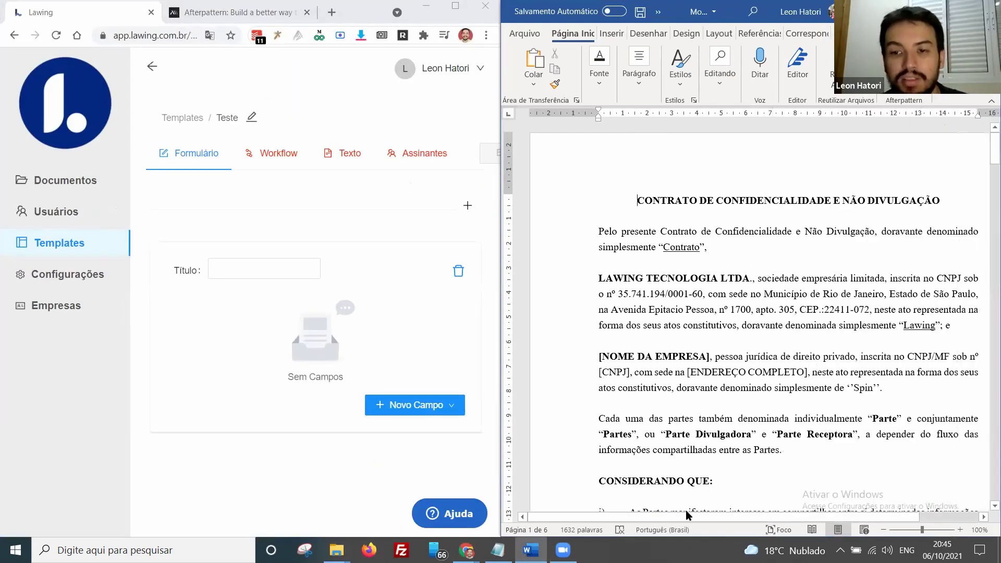
{"action": "left_click_drag", "start_coordinate": [687, 516], "coordinate": [721, 516]}
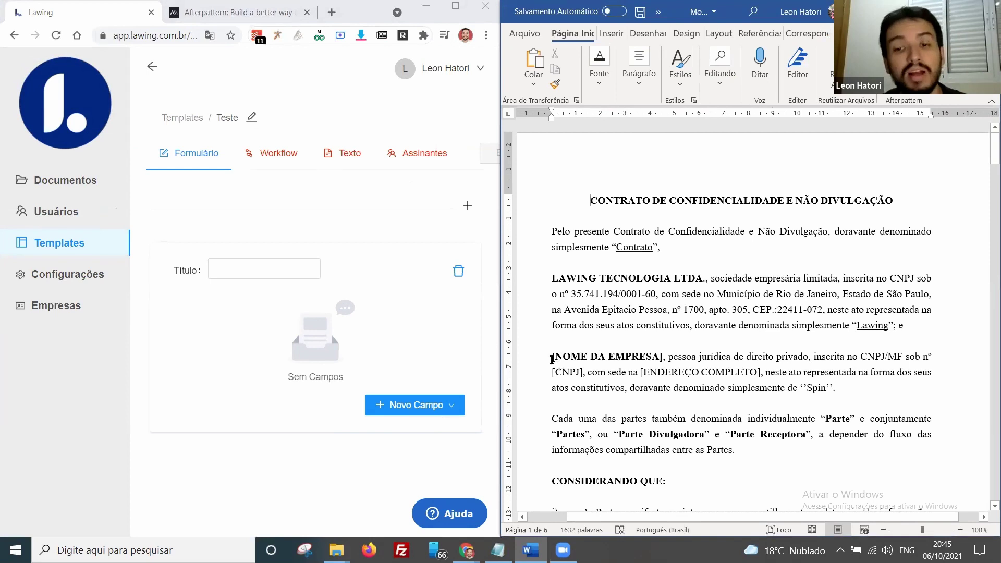
Examine the NDA's opening pages for variable fields, including the company name, CNPJ and full address placeholders.
{"action": "double_click", "coordinate": [568, 372]}
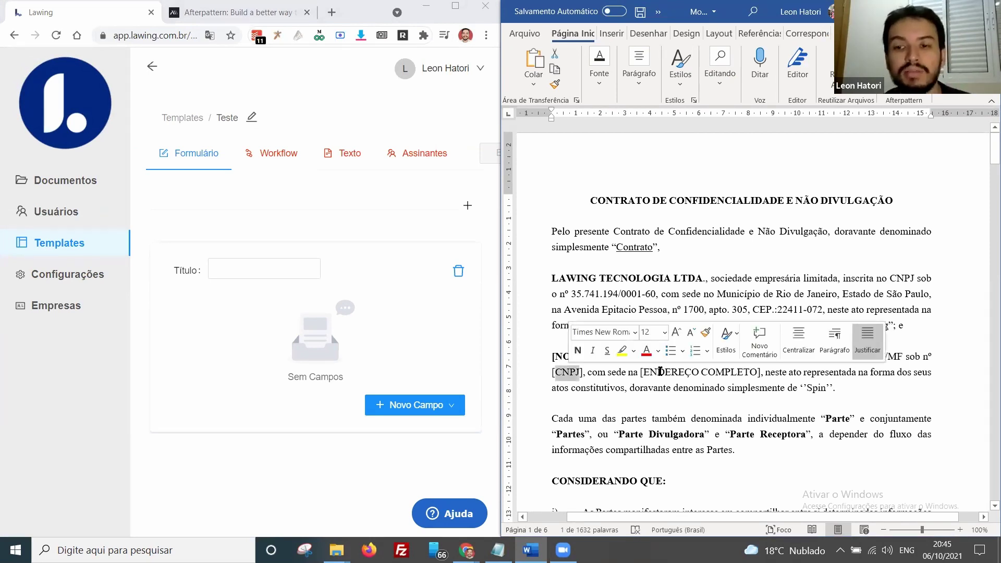
{"action": "scroll", "coordinate": [728, 406], "scroll_direction": "down", "scroll_amount": 1}
{"action": "scroll", "coordinate": [728, 406], "scroll_direction": "down", "scroll_amount": 10}
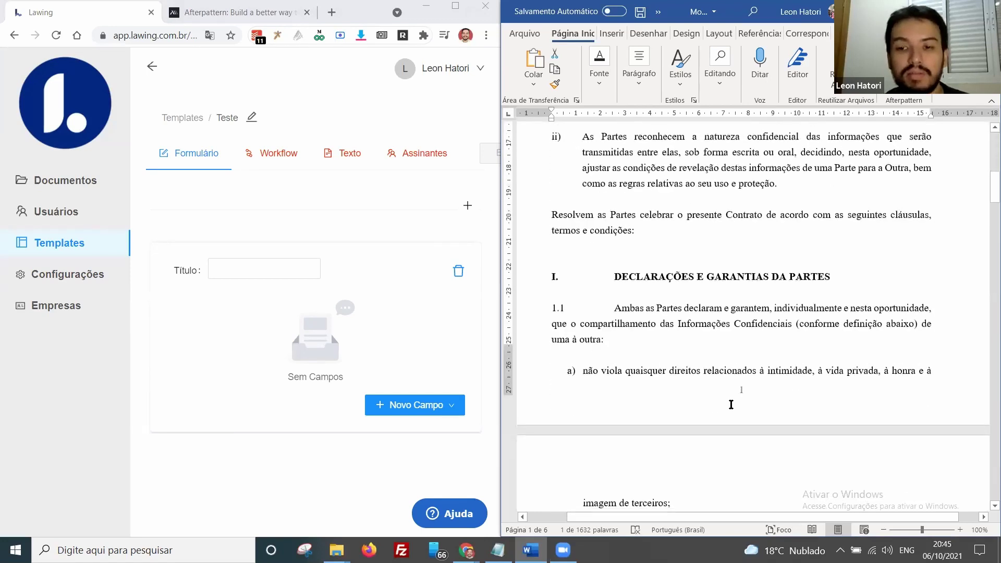
{"action": "scroll", "coordinate": [731, 405], "scroll_direction": "down", "scroll_amount": 10}
{"action": "scroll", "coordinate": [732, 398], "scroll_direction": "up", "scroll_amount": 10}
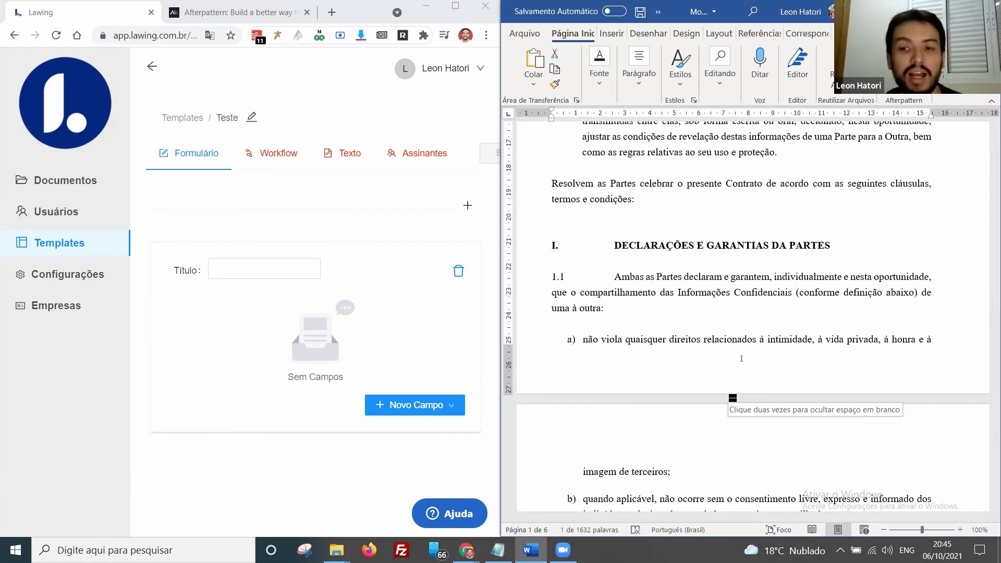
{"action": "scroll", "coordinate": [733, 398], "scroll_direction": "up", "scroll_amount": 10}
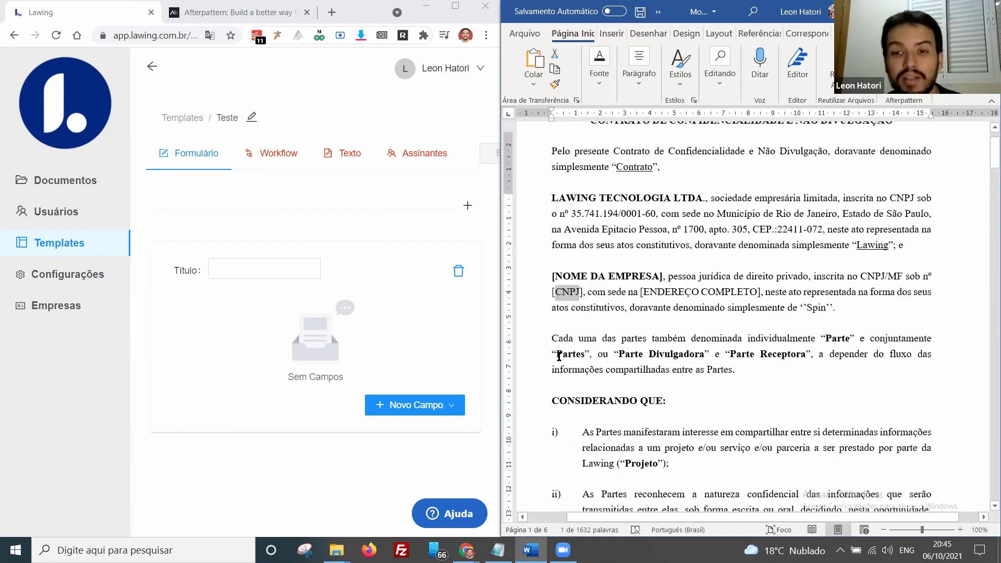
{"action": "left_click", "coordinate": [652, 358]}
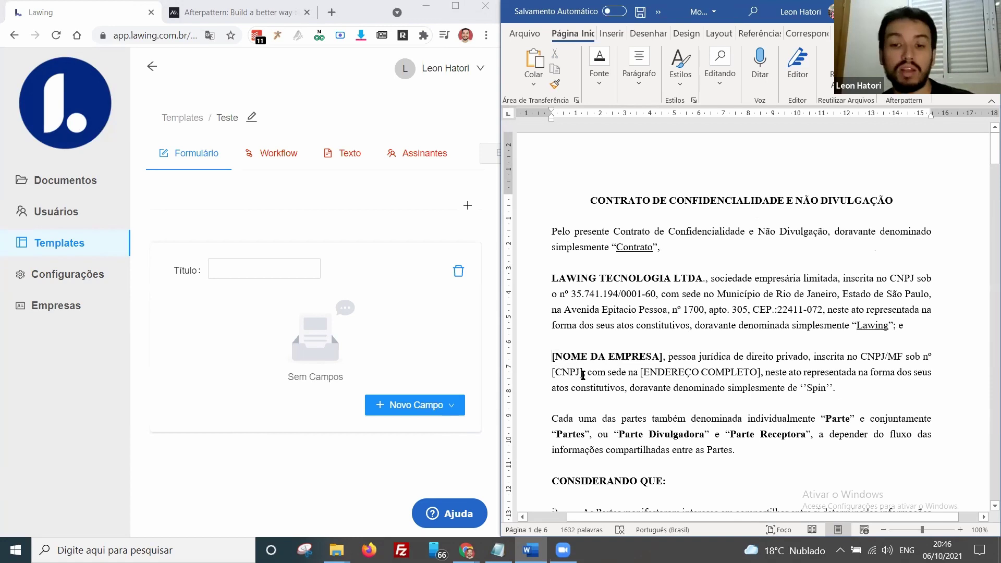
Read on through the NDA clauses to the notification table in clause 3.6 and clauses 3.7 to 3.9, checking for further placeholders.
{"action": "scroll", "coordinate": [813, 376], "scroll_direction": "down", "scroll_amount": 3}
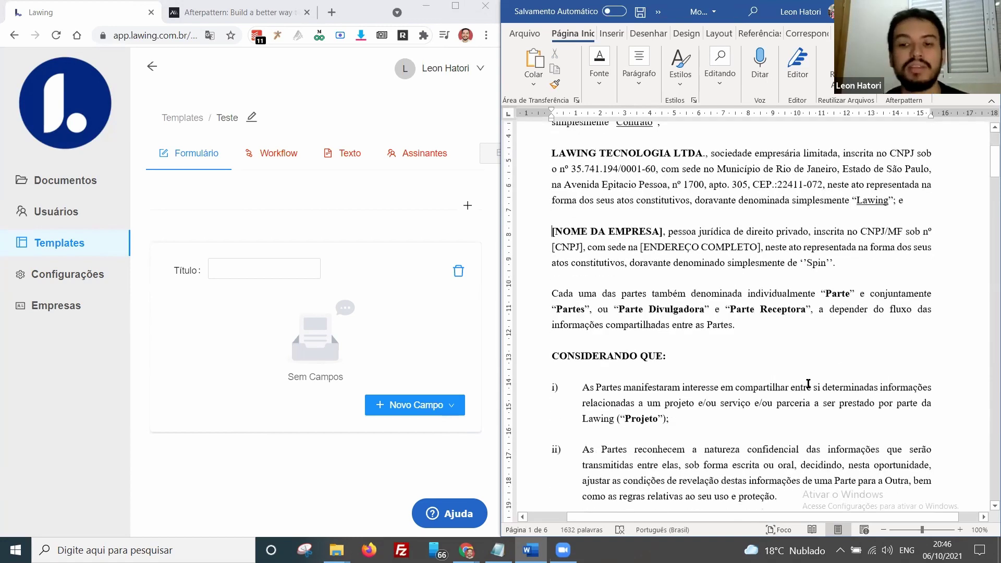
{"action": "scroll", "coordinate": [808, 383], "scroll_direction": "down", "scroll_amount": 15}
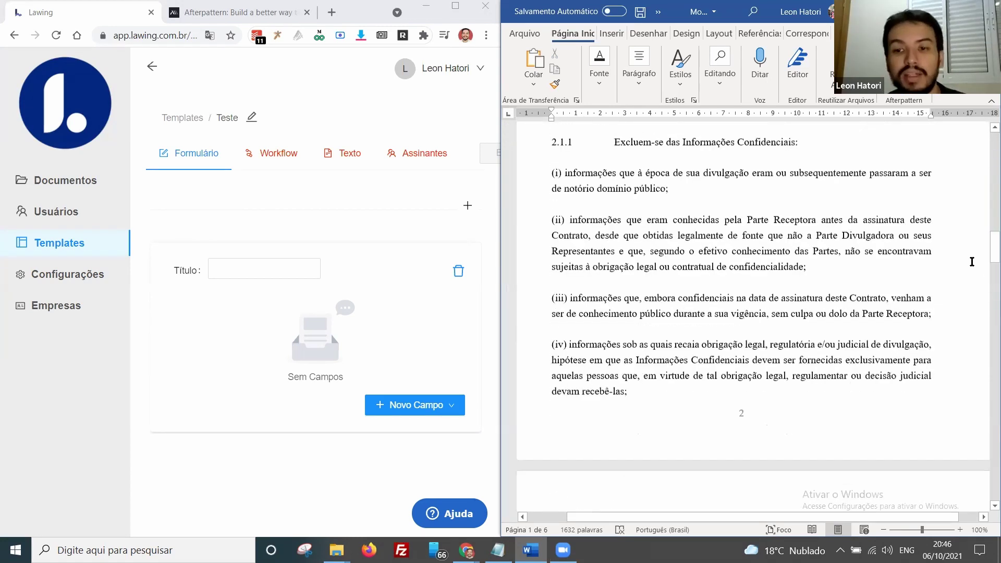
{"action": "scroll", "coordinate": [974, 271], "scroll_direction": "down", "scroll_amount": 8}
{"action": "scroll", "coordinate": [984, 297], "scroll_direction": "down", "scroll_amount": 15}
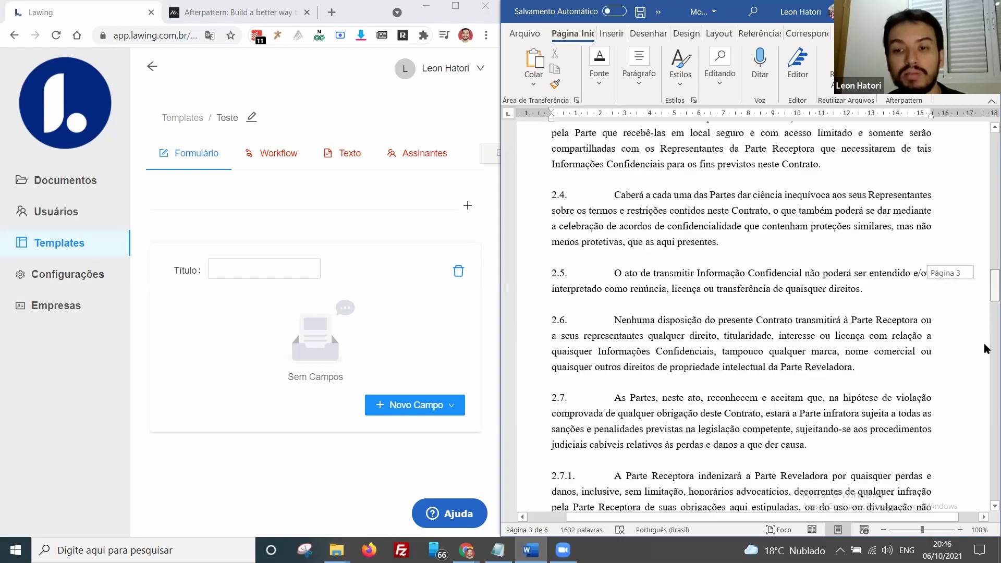
{"action": "scroll", "coordinate": [983, 388], "scroll_direction": "down", "scroll_amount": 8}
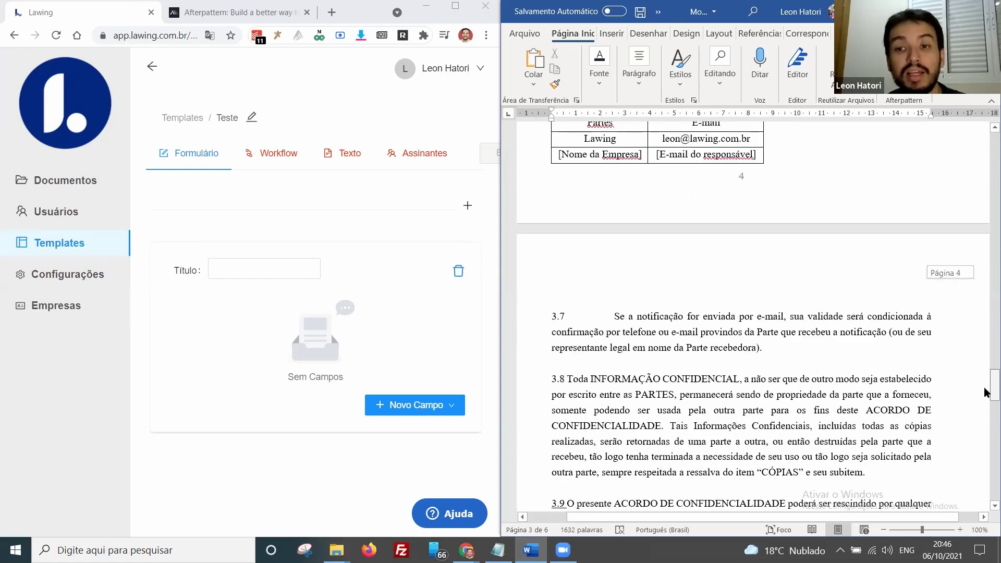
{"action": "scroll", "coordinate": [730, 371], "scroll_direction": "up", "scroll_amount": 1}
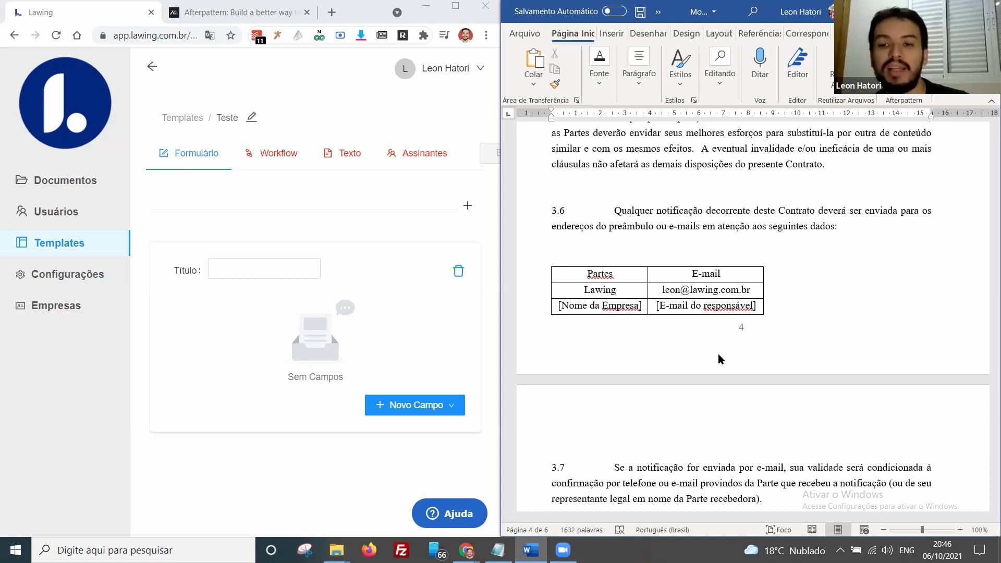
{"action": "scroll", "coordinate": [694, 311], "scroll_direction": "down", "scroll_amount": 4}
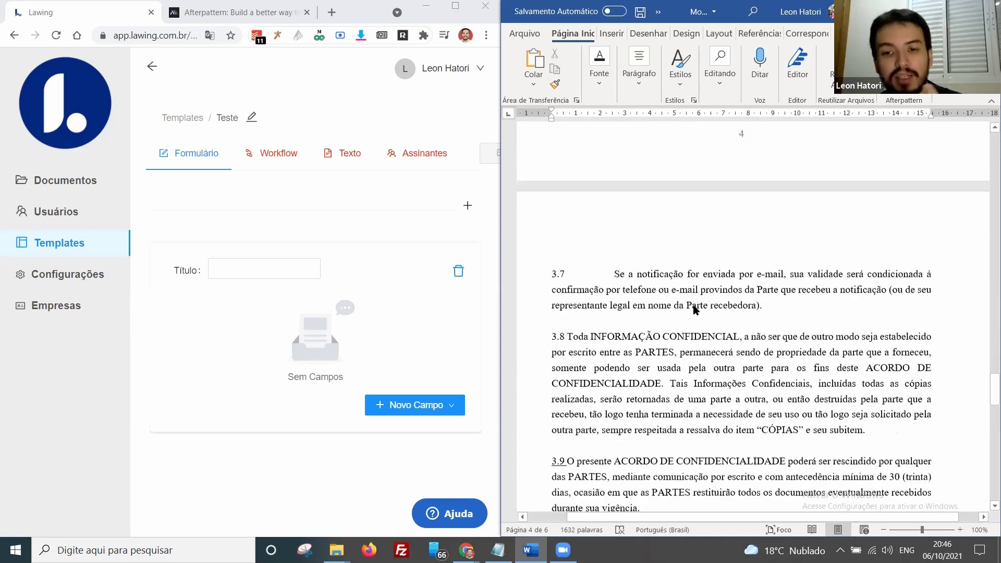
Examine the NDA's closing clause and signature block for placeholders: the date, company name, responsible person and role.
{"action": "scroll", "coordinate": [695, 311], "scroll_direction": "down", "scroll_amount": 14}
{"action": "scroll", "coordinate": [695, 305], "scroll_direction": "up", "scroll_amount": 3}
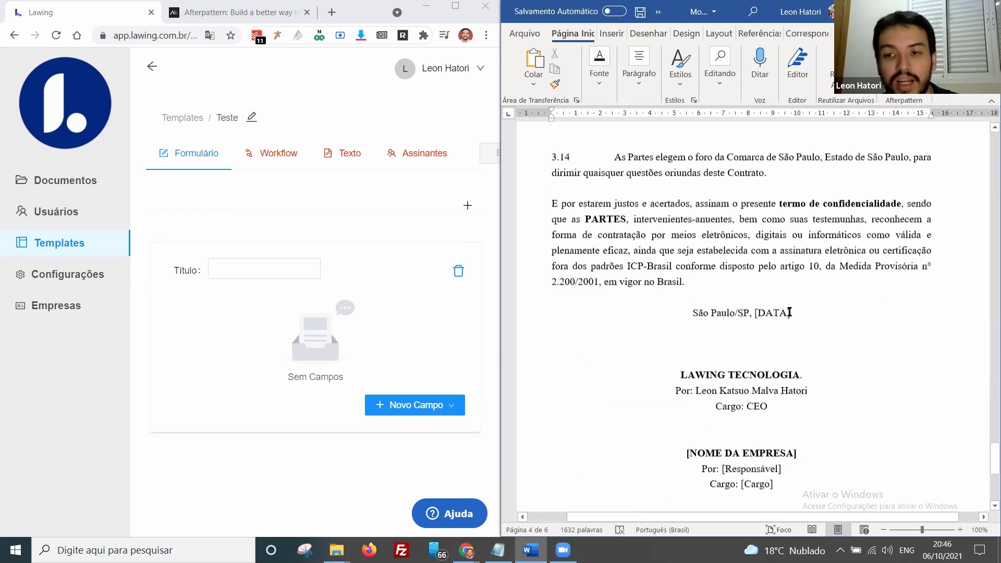
{"action": "left_click", "coordinate": [794, 315]}
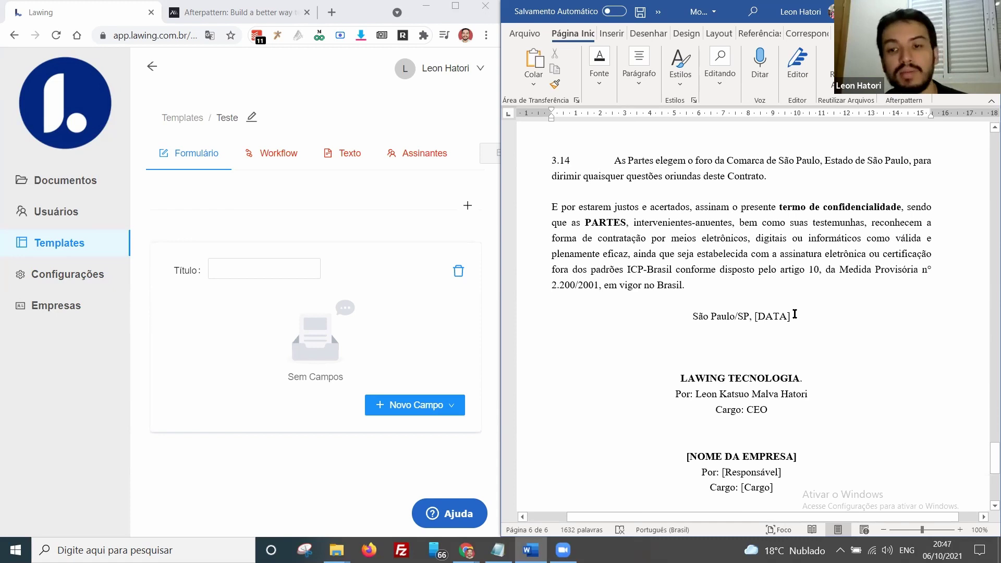
Return to the contract's first page and highlight the "[NOME DA EMPRESA]" party paragraph with its CNPJ and address placeholders.
{"action": "scroll", "coordinate": [751, 293], "scroll_direction": "up", "scroll_amount": 15}
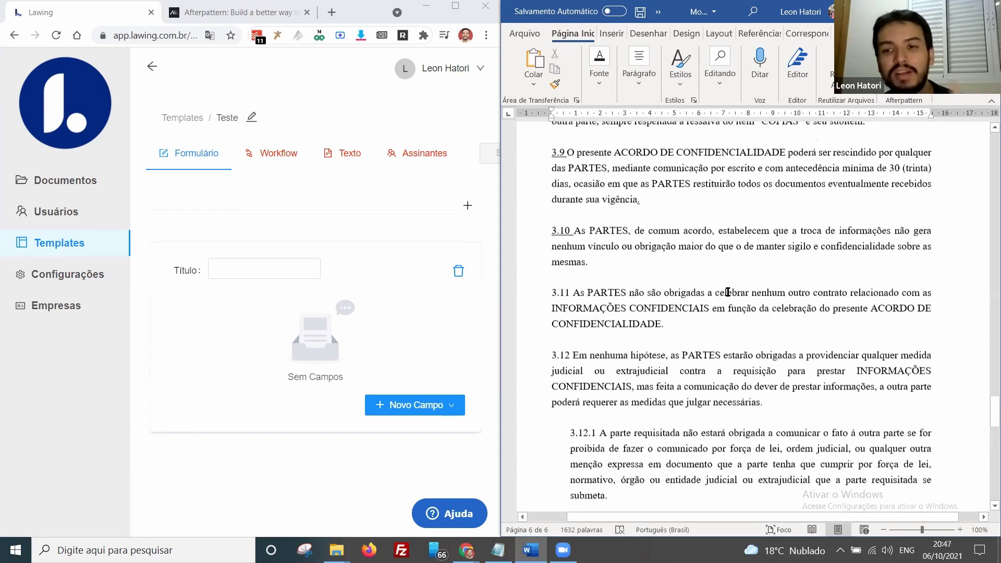
{"action": "scroll", "coordinate": [728, 293], "scroll_direction": "up", "scroll_amount": 2}
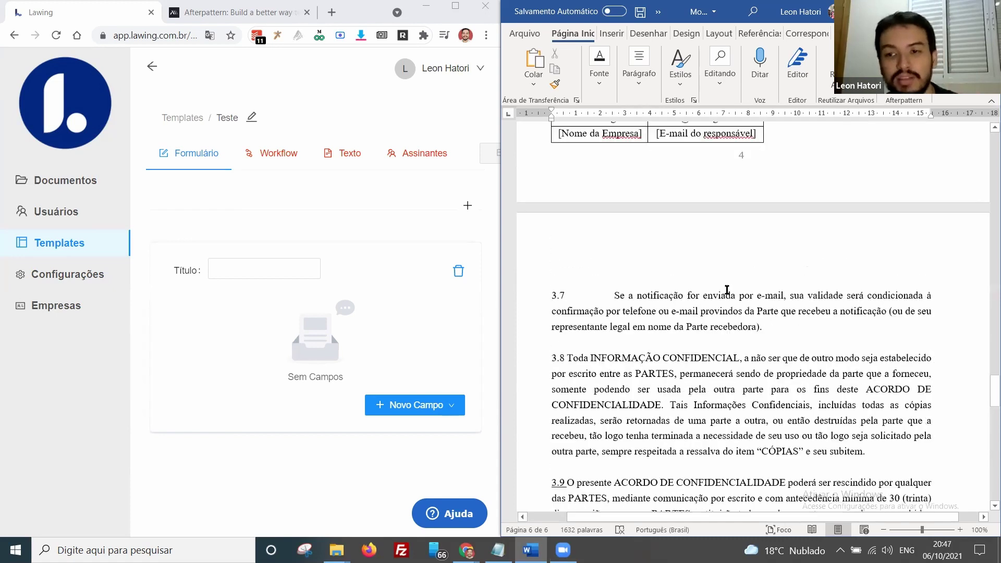
{"action": "scroll", "coordinate": [727, 290], "scroll_direction": "up", "scroll_amount": 15}
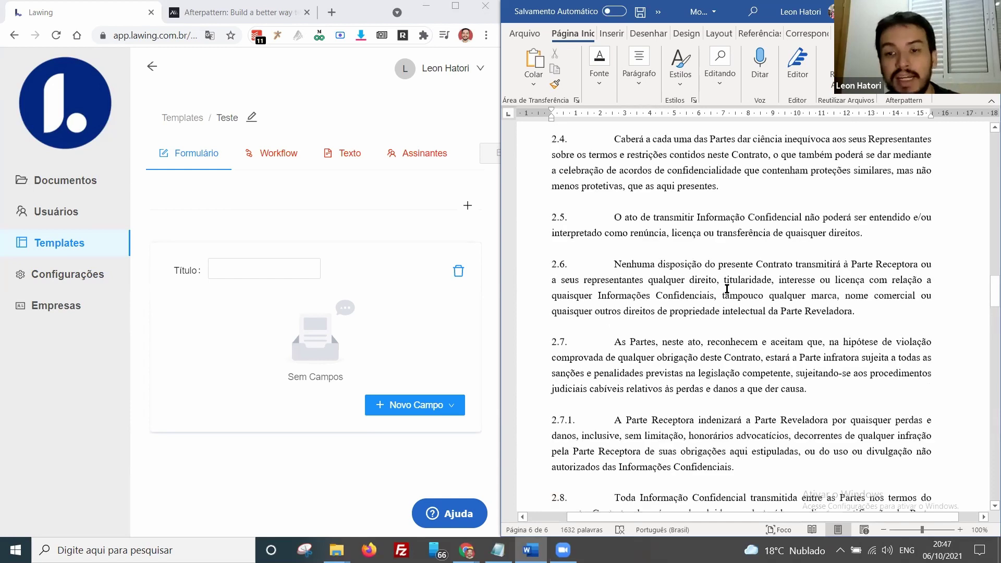
{"action": "scroll", "coordinate": [727, 288], "scroll_direction": "up", "scroll_amount": 20}
{"action": "left_click_drag", "start_coordinate": [552, 356], "coordinate": [835, 390]}
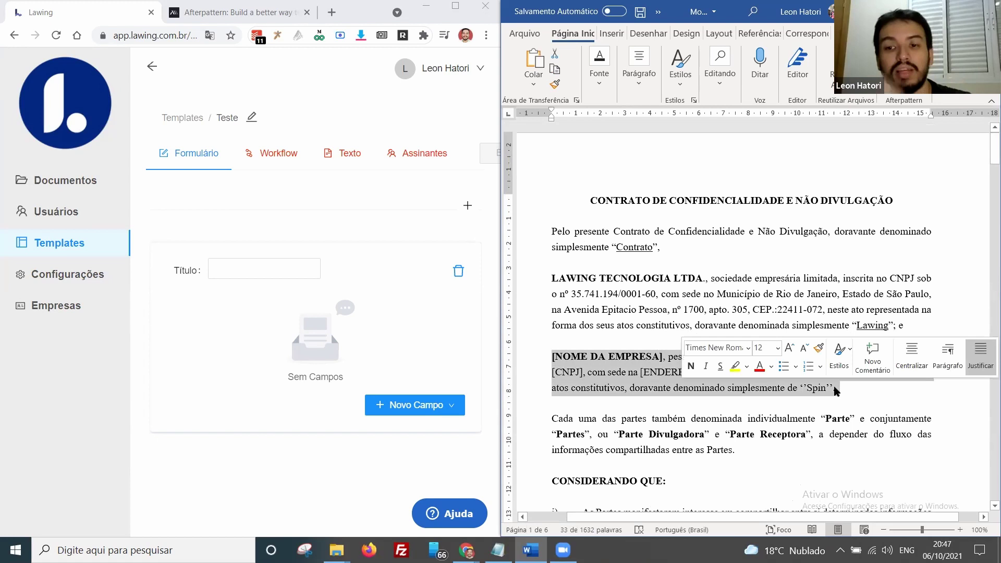
{"action": "left_click", "coordinate": [833, 388]}
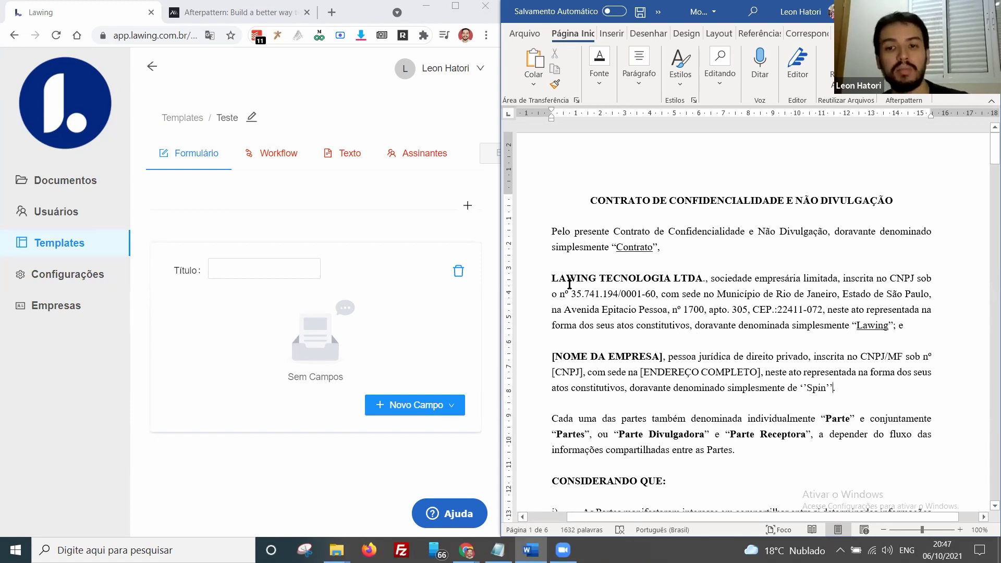
Duplicate the "LAWING TECNOLOGIA LTDA." party paragraph directly below the contract's introduction and remove the extra blank line.
{"action": "left_click_drag", "start_coordinate": [550, 276], "coordinate": [903, 326]}
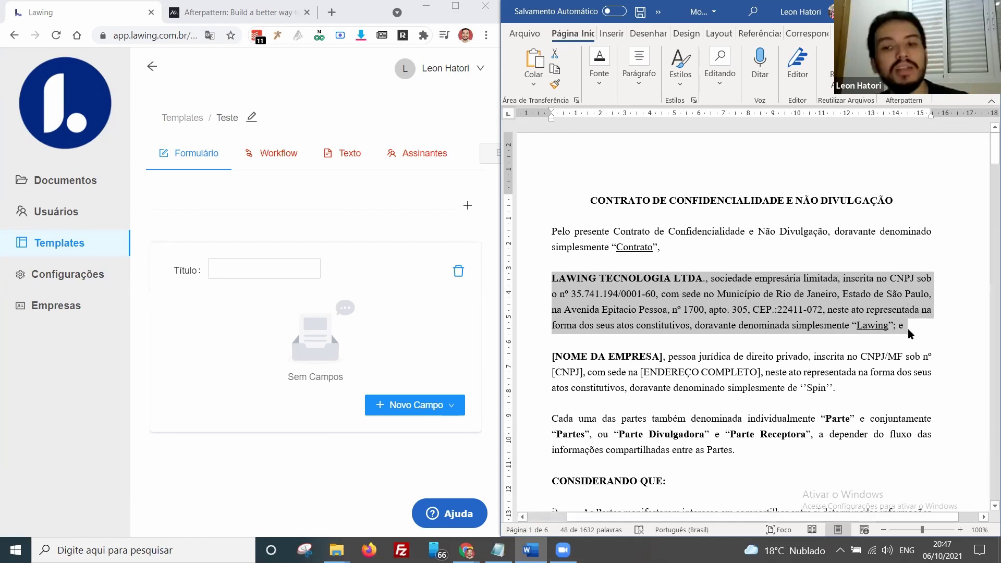
{"action": "left_click_drag", "start_coordinate": [908, 329], "coordinate": [556, 286]}
{"action": "key", "text": "ctrl+c"}
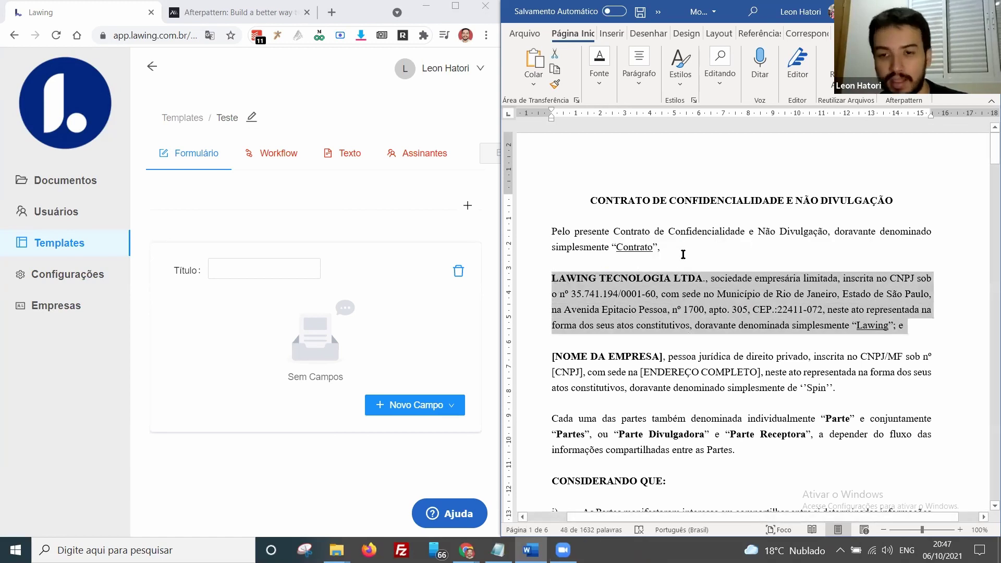
{"action": "left_click", "coordinate": [683, 254]}
{"action": "key", "text": "Return"}
{"action": "key", "text": "Return"}
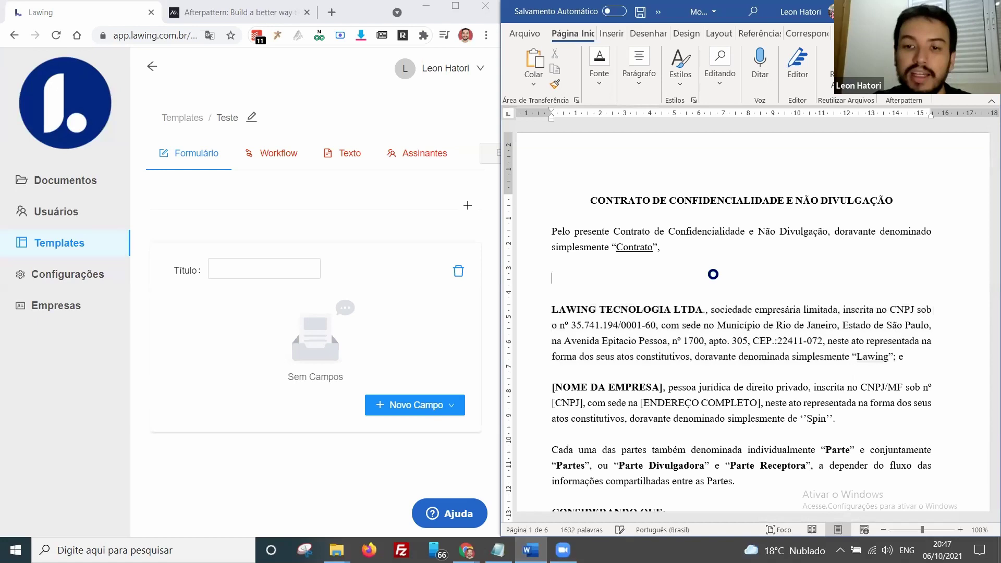
{"action": "key", "text": "ctrl+v"}
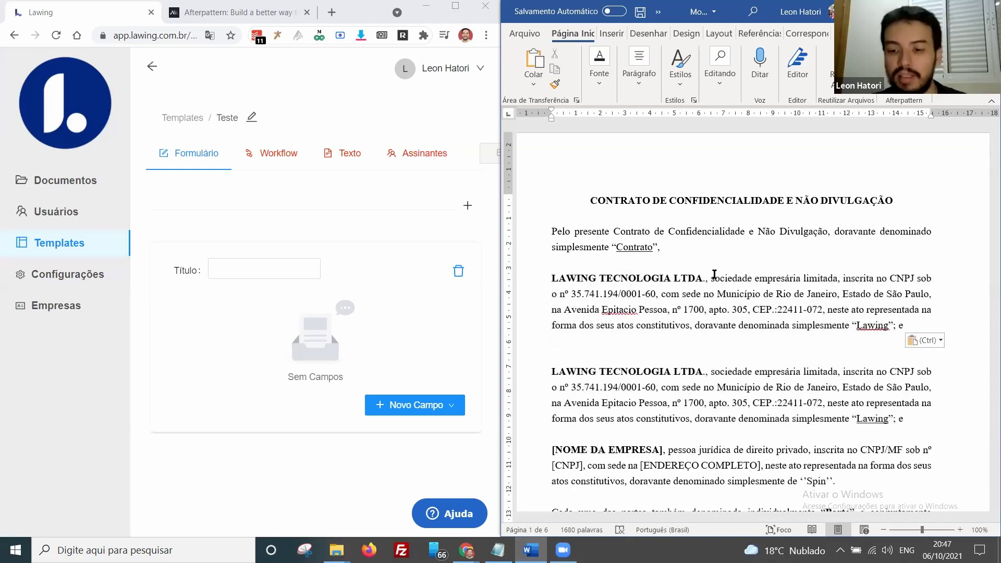
{"action": "key", "text": "BackSpace"}
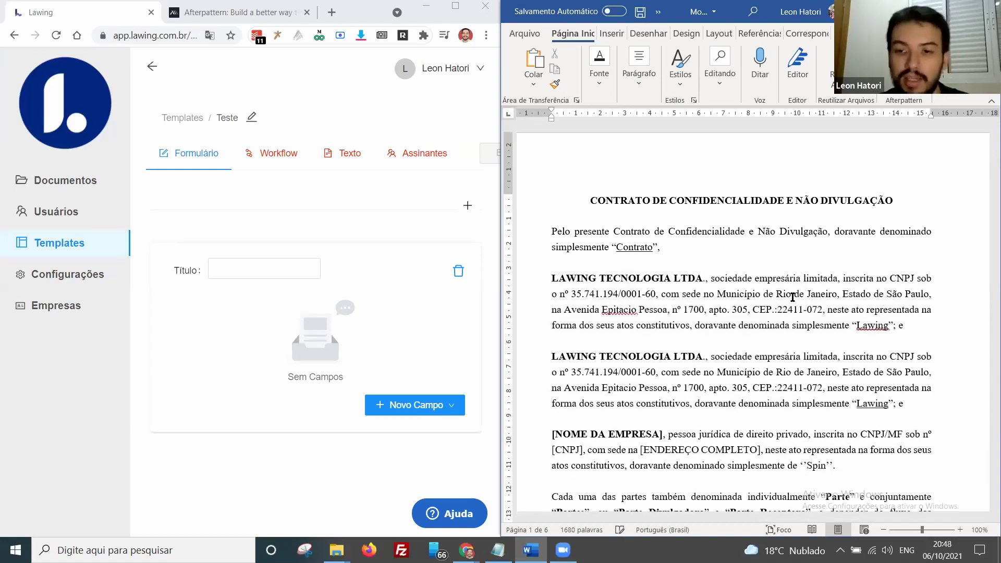
Change the company name in the first party paragraph to "LEXBEE TECNOLOGIA LTDA".
{"action": "left_click_drag", "start_coordinate": [672, 280], "coordinate": [574, 276]}
{"action": "double_click", "coordinate": [559, 282]}
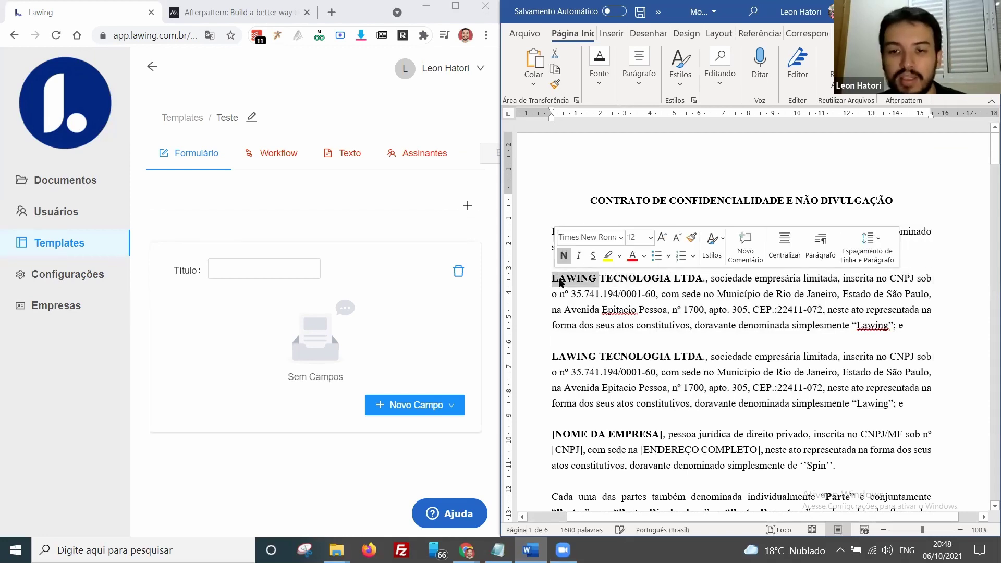
{"action": "type", "text": "LEX"}
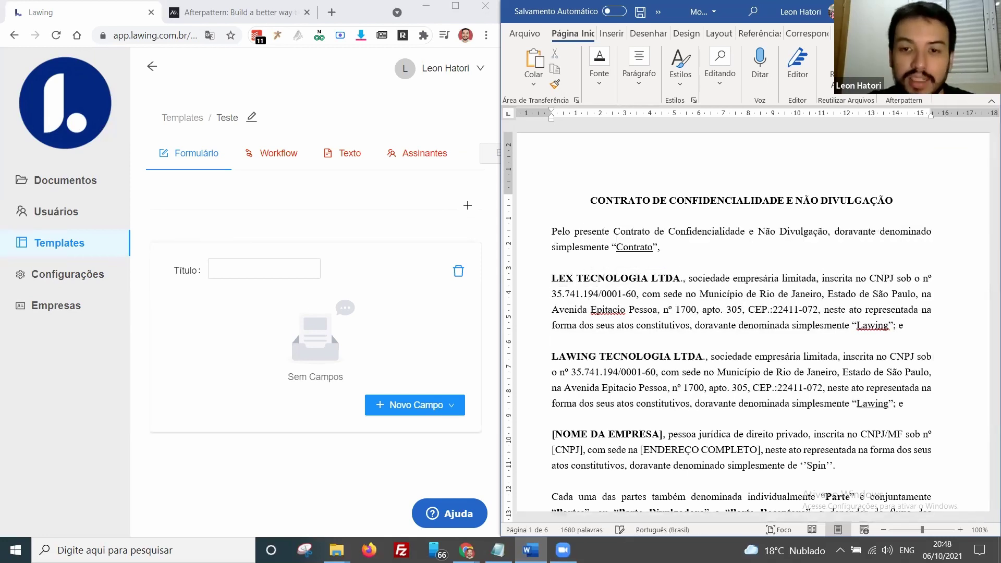
{"action": "type", "text": "BEE"}
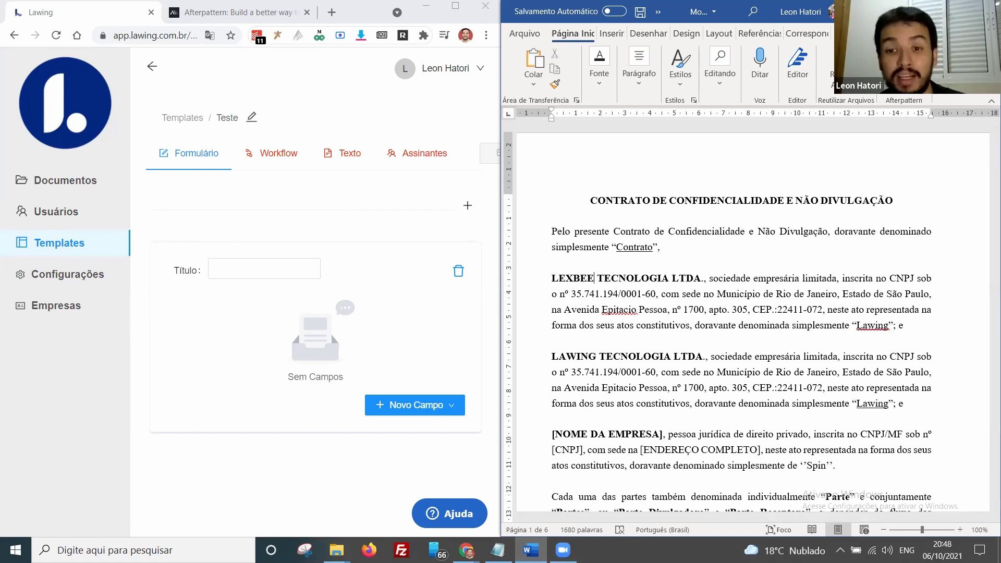
Compare the LEXBEE, LAWING and "[NOME DA EMPRESA]" party paragraphs by highlighting each, ending with the LAWING paragraph selected.
{"action": "left_click_drag", "start_coordinate": [551, 276], "coordinate": [903, 326]}
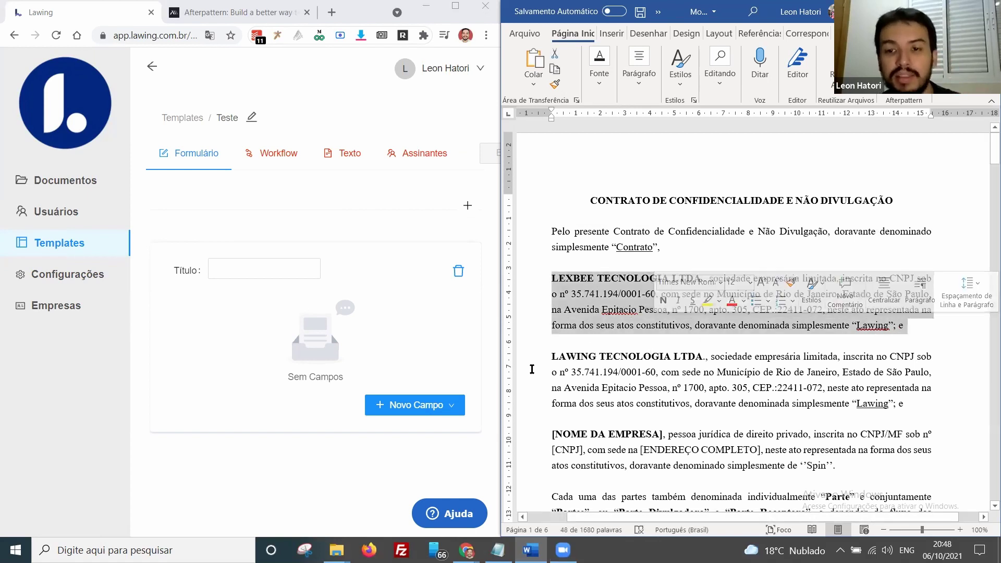
{"action": "left_click_drag", "start_coordinate": [552, 356], "coordinate": [907, 407]}
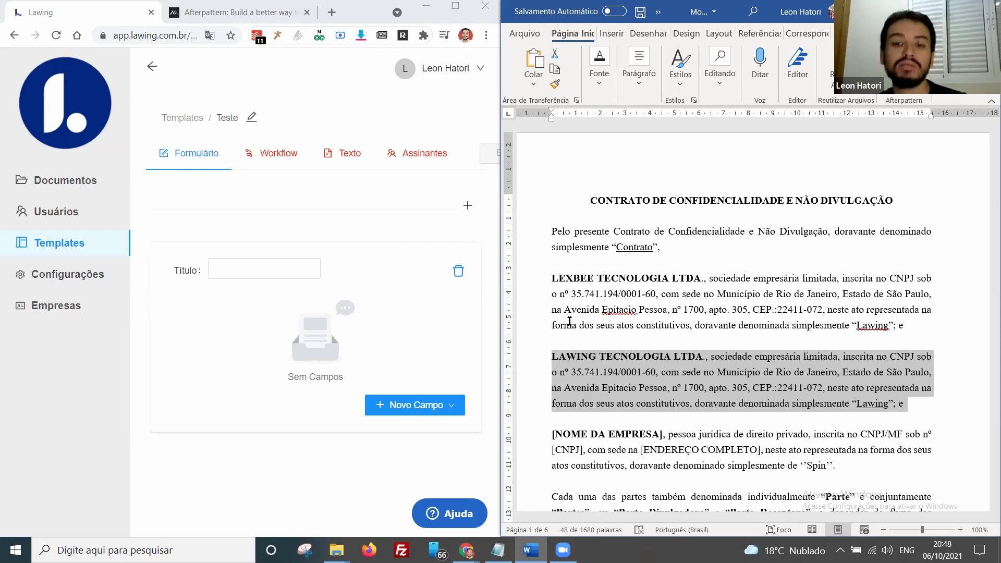
{"action": "left_click", "coordinate": [600, 435]}
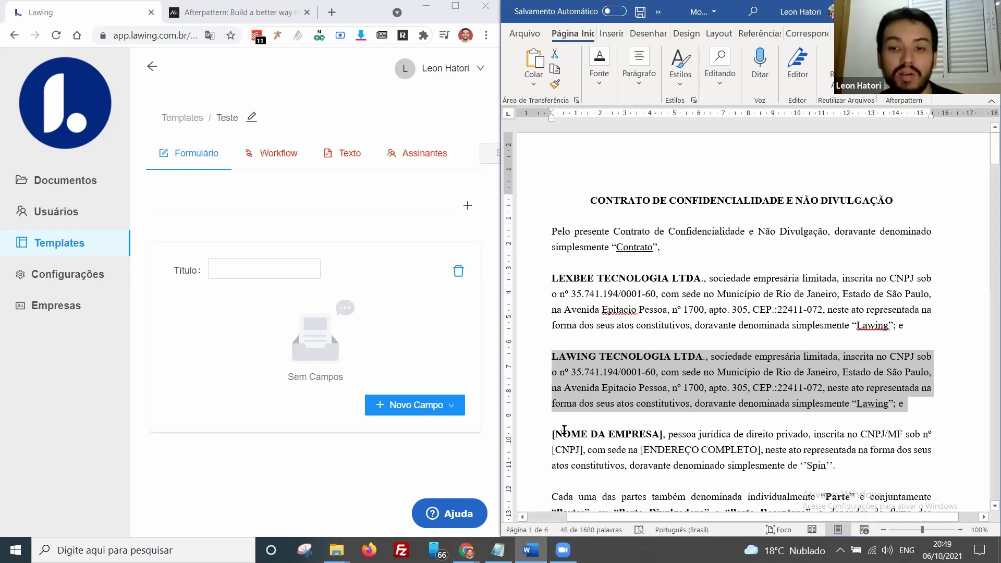
{"action": "left_click_drag", "start_coordinate": [553, 434], "coordinate": [659, 435]}
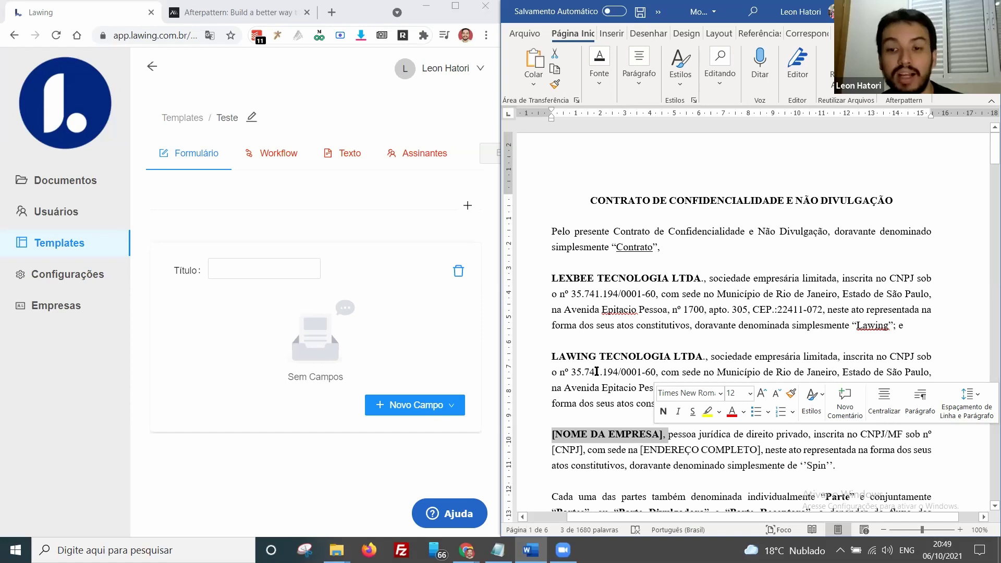
{"action": "left_click", "coordinate": [555, 355]}
{"action": "left_click_drag", "start_coordinate": [554, 354], "coordinate": [901, 408]}
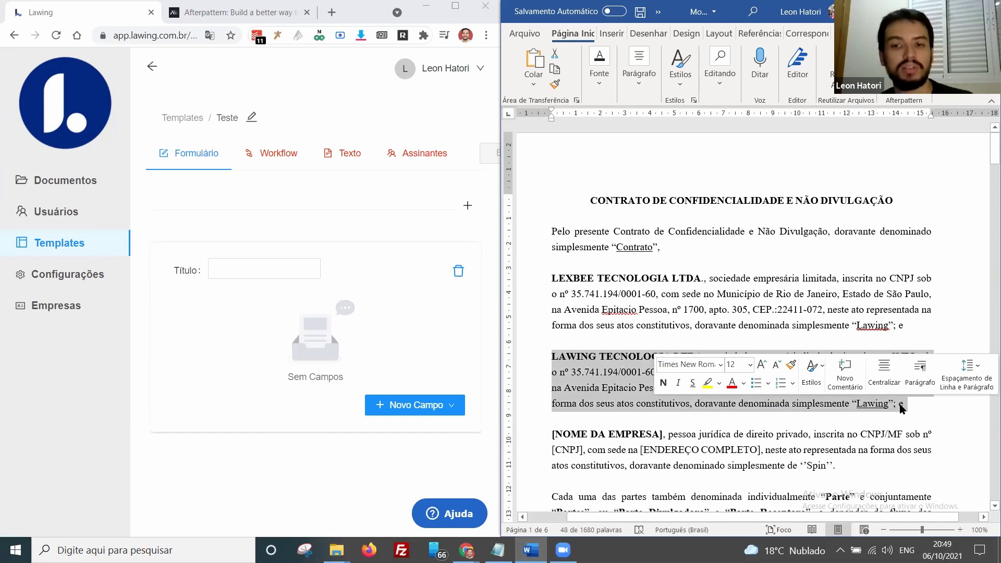
{"action": "left_click", "coordinate": [259, 215]}
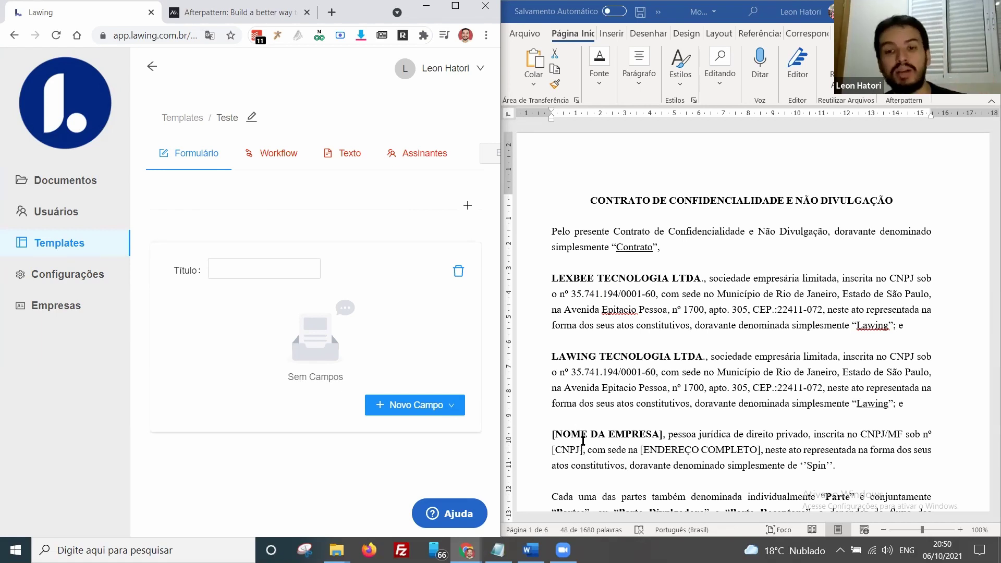
{"action": "key", "text": "ctrl+shift+Up"}
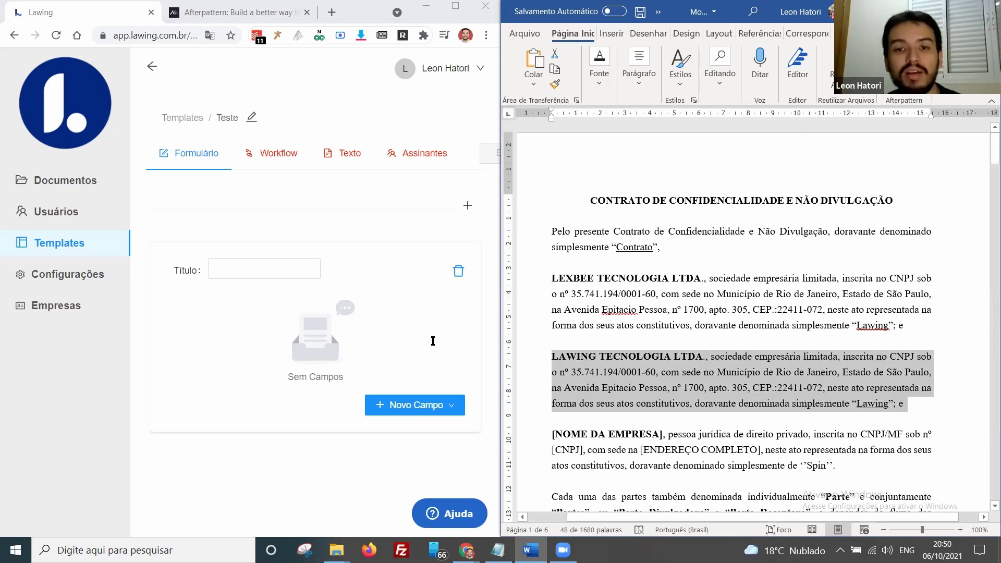
Enlarge the contract to full screen and examine section I on declarations and warranties, clauses 1.1 and 1.2, and the start of section II.
{"action": "key", "text": "super+Up"}
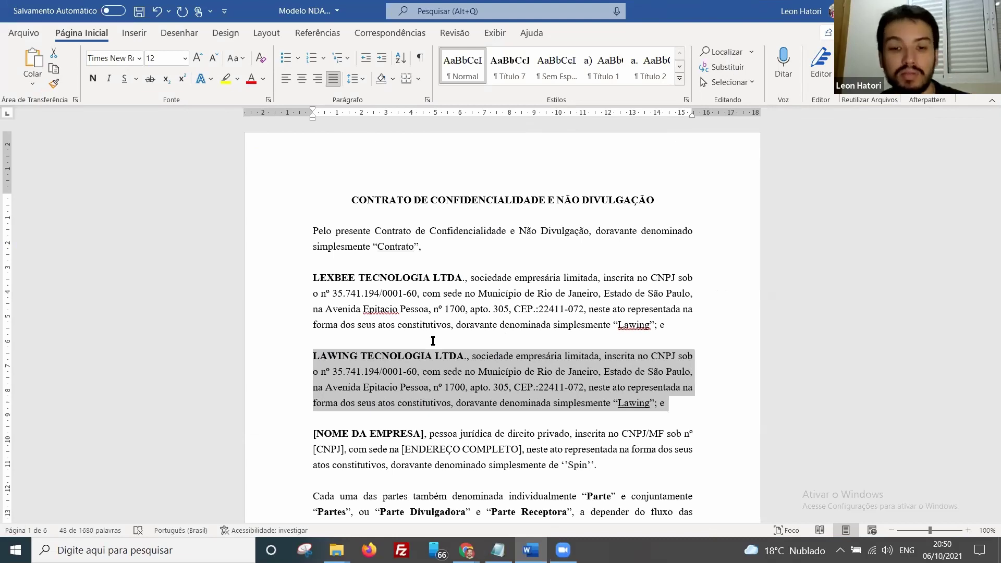
{"action": "scroll", "coordinate": [433, 341], "scroll_direction": "down", "scroll_amount": 6}
{"action": "scroll", "coordinate": [438, 346], "scroll_direction": "down", "scroll_amount": 4}
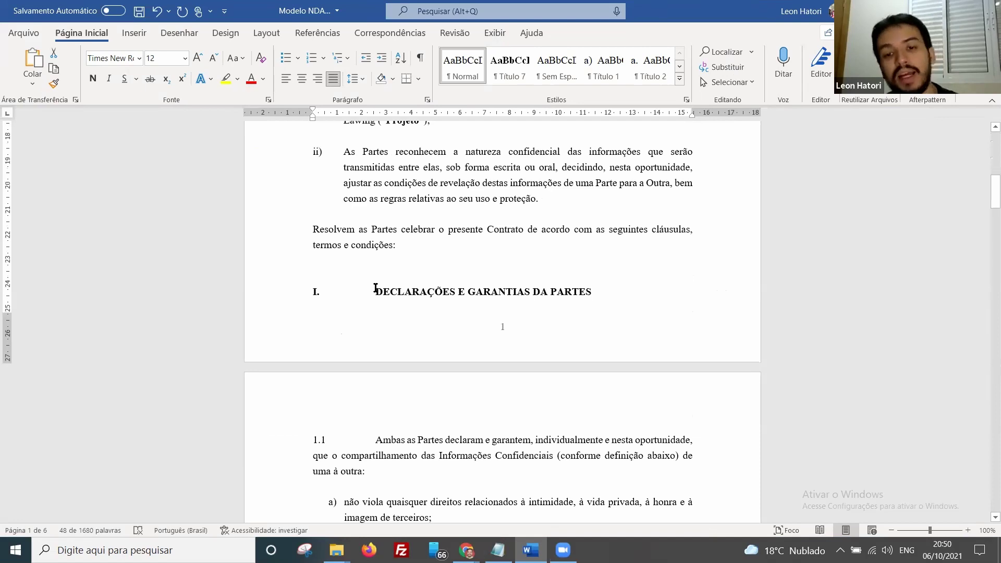
{"action": "left_click_drag", "start_coordinate": [375, 289], "coordinate": [560, 458]}
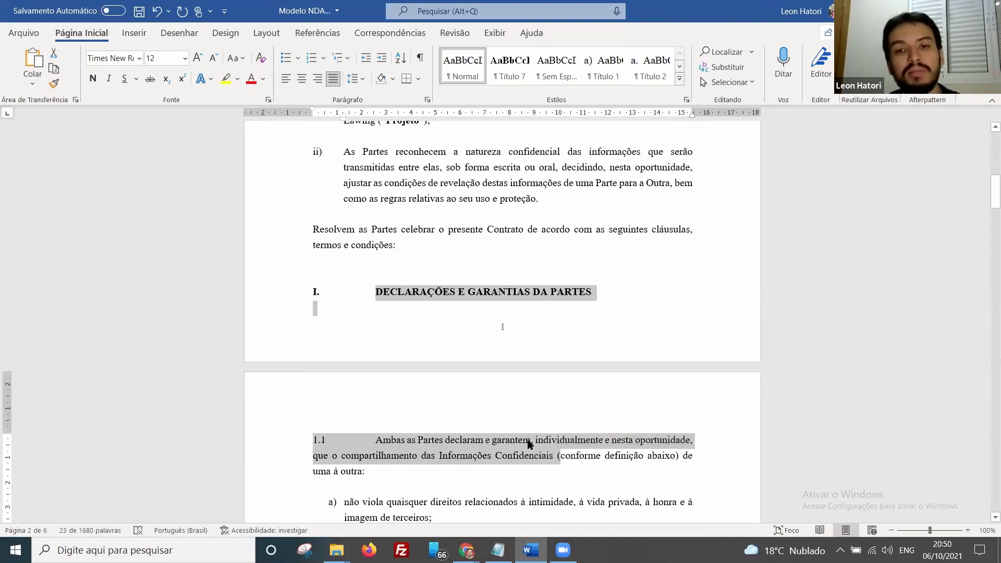
{"action": "scroll", "coordinate": [458, 396], "scroll_direction": "down", "scroll_amount": 4}
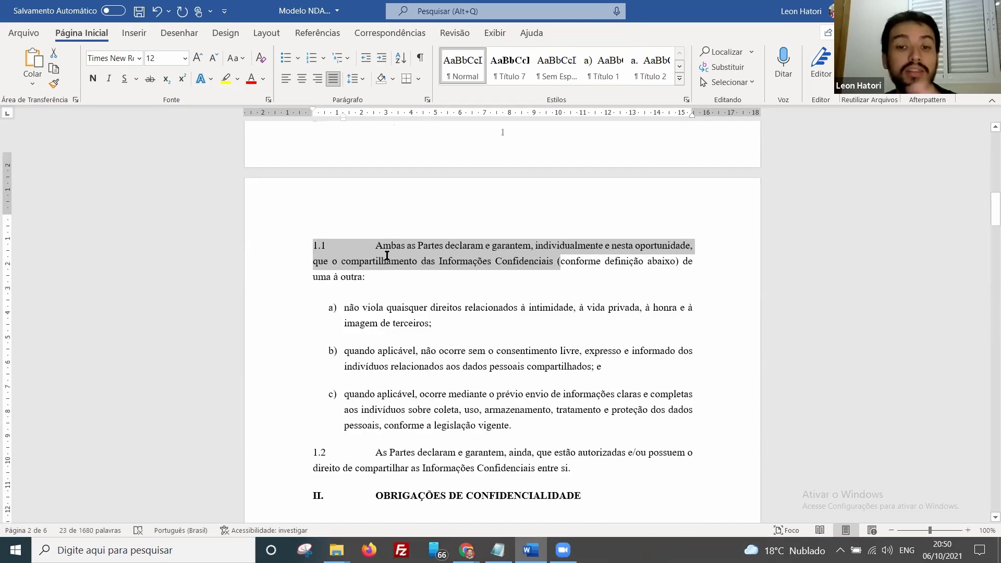
{"action": "scroll", "coordinate": [388, 258], "scroll_direction": "down", "scroll_amount": 1}
{"action": "scroll", "coordinate": [387, 255], "scroll_direction": "down", "scroll_amount": 5}
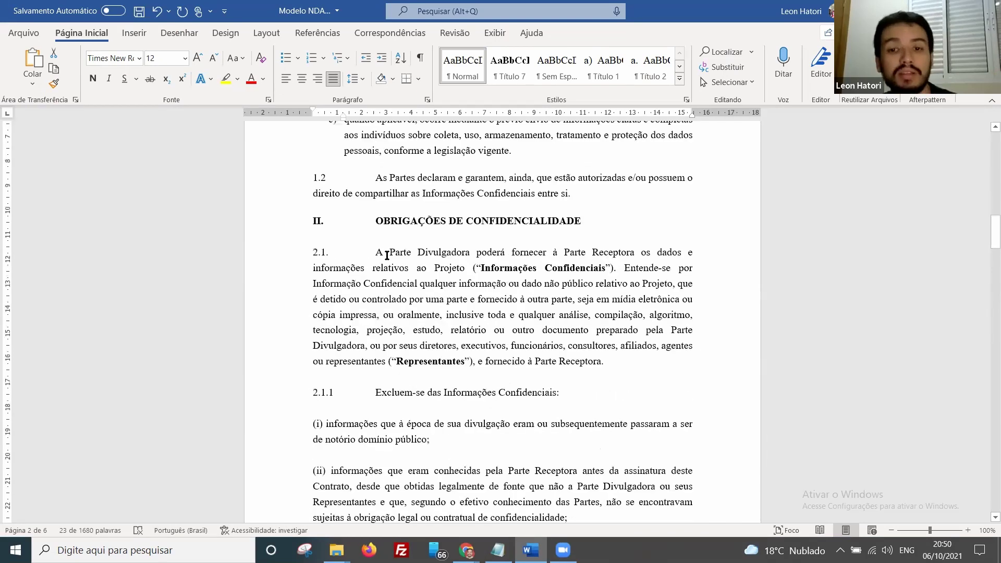
{"action": "scroll", "coordinate": [386, 256], "scroll_direction": "up", "scroll_amount": 4}
{"action": "scroll", "coordinate": [375, 272], "scroll_direction": "up", "scroll_amount": 4}
{"action": "scroll", "coordinate": [374, 283], "scroll_direction": "down", "scroll_amount": 1}
{"action": "scroll", "coordinate": [373, 287], "scroll_direction": "down", "scroll_amount": 2}
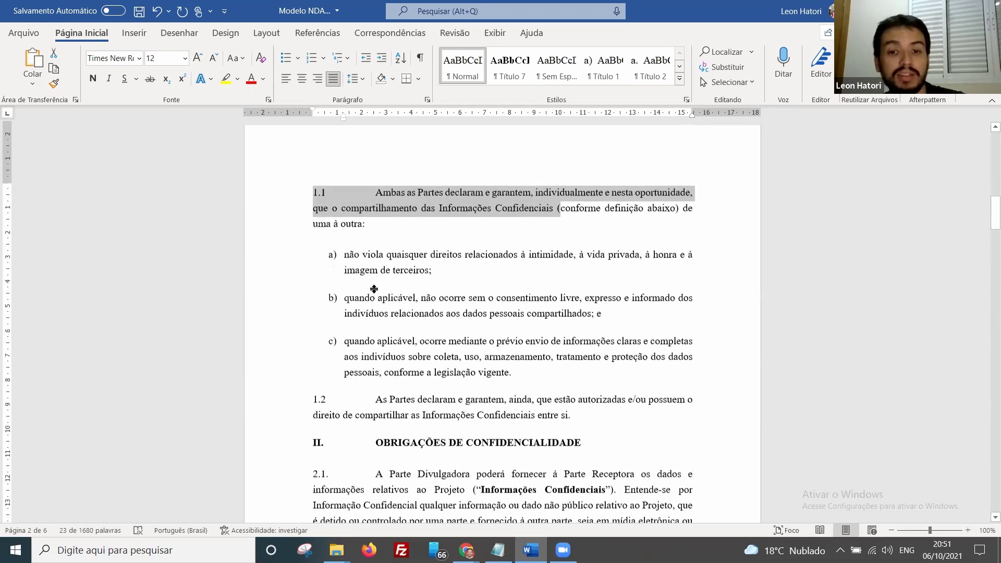
{"action": "scroll", "coordinate": [374, 289], "scroll_direction": "down", "scroll_amount": 1}
{"action": "scroll", "coordinate": [376, 285], "scroll_direction": "up", "scroll_amount": 5}
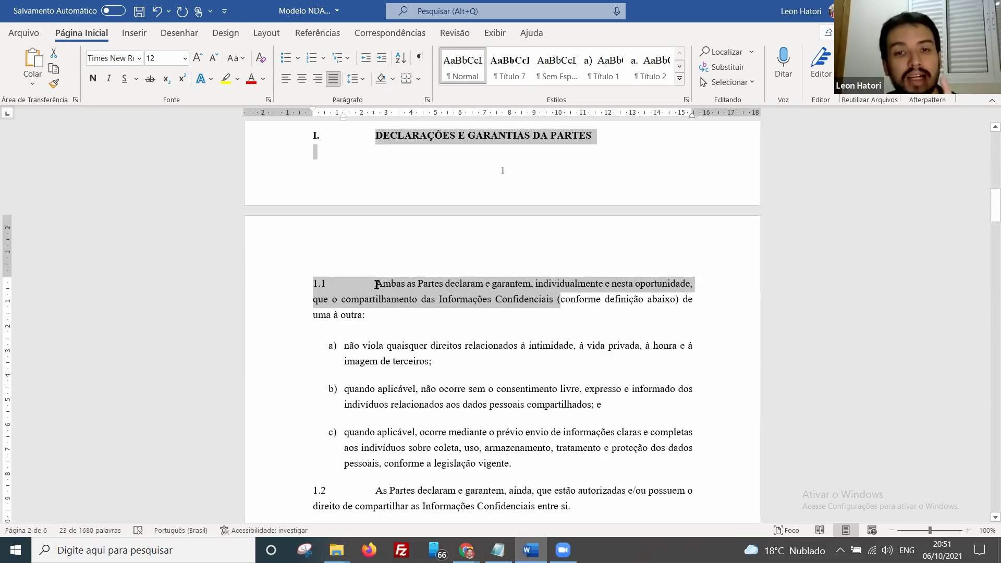
{"action": "scroll", "coordinate": [375, 281], "scroll_direction": "up", "scroll_amount": 1}
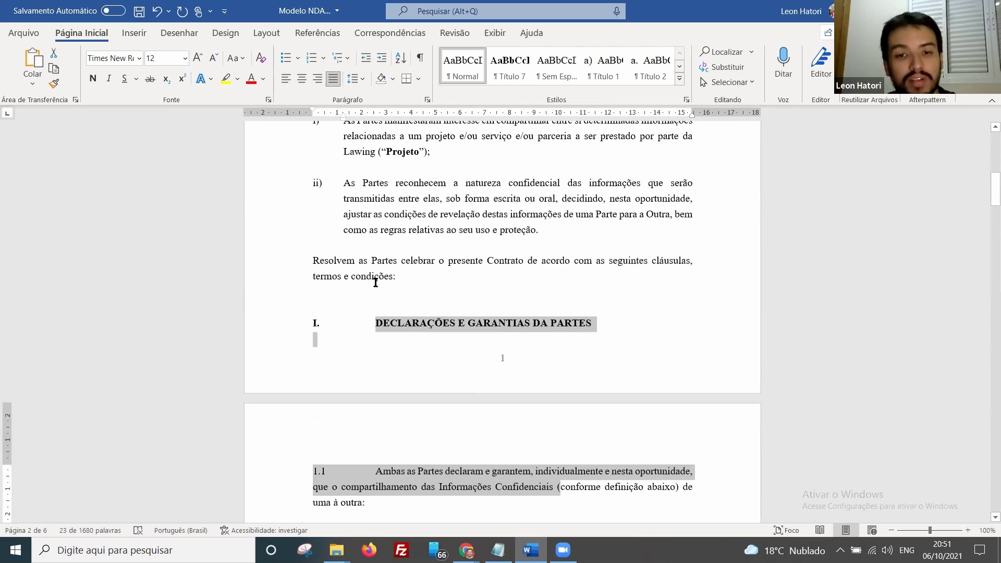
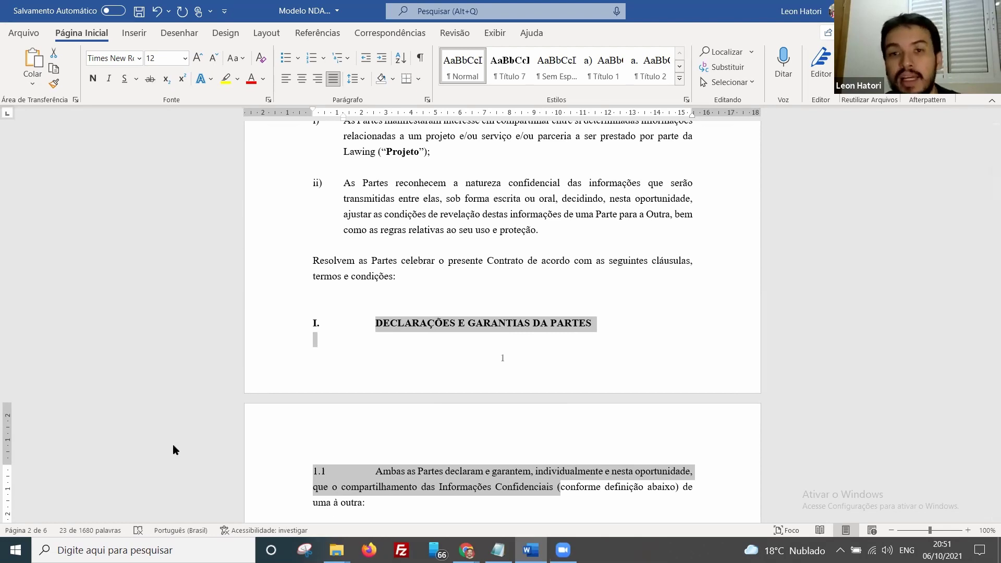
Place the contract and the Lawing template side by side again and review the field types available for the form.
{"action": "key", "text": "super+Down"}
{"action": "key", "text": "super+Right"}
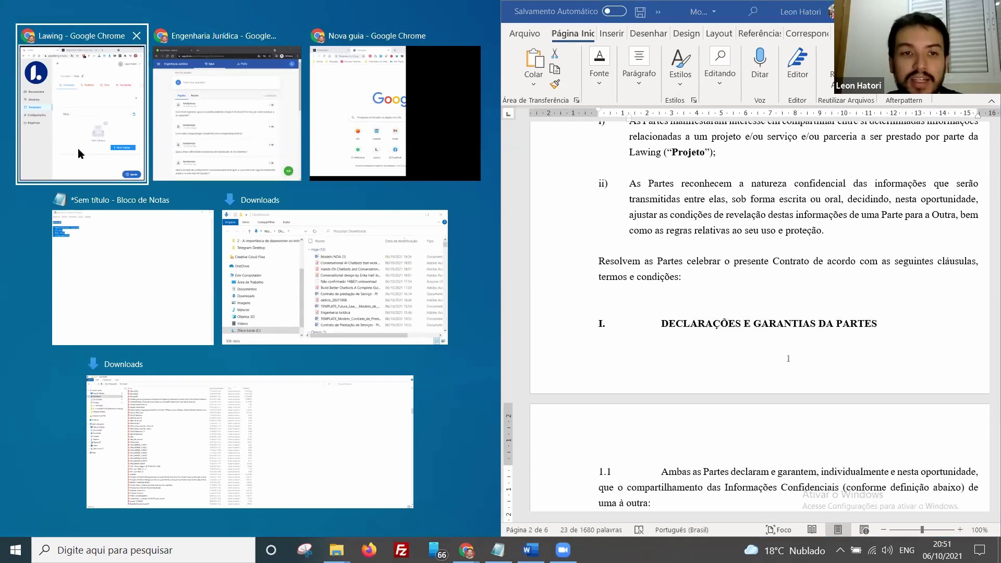
{"action": "left_click", "coordinate": [79, 153]}
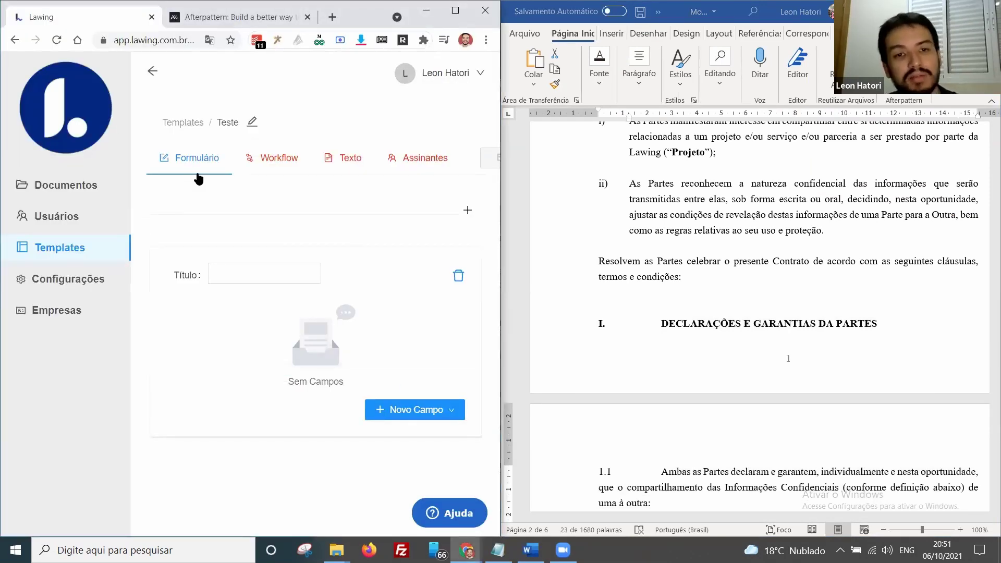
{"action": "left_click", "coordinate": [428, 418]}
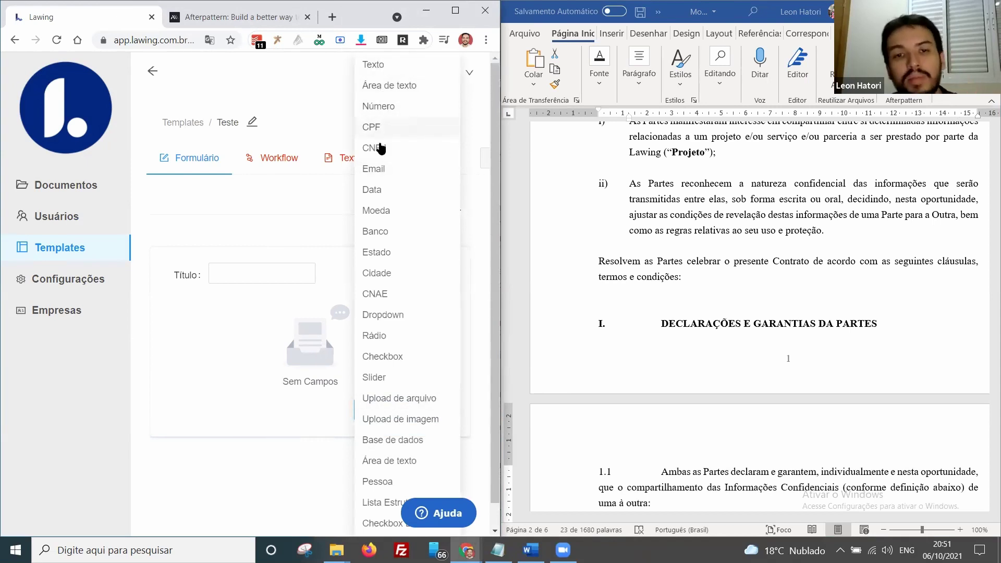
{"action": "left_click", "coordinate": [308, 234]}
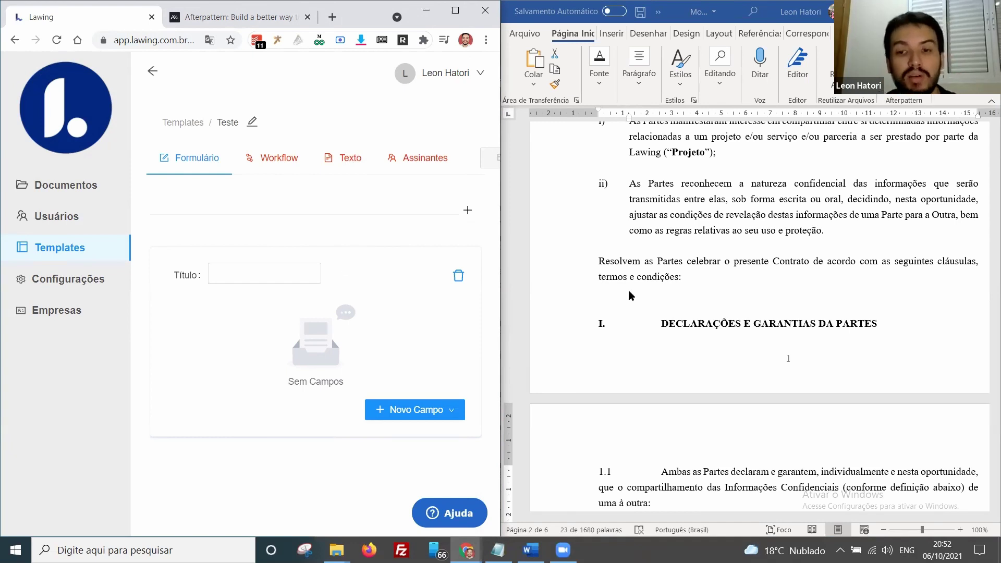
Review the party paragraphs at the start of the contract and the form field types, and open the template's text editor.
{"action": "scroll", "coordinate": [629, 291], "scroll_direction": "up", "scroll_amount": 10}
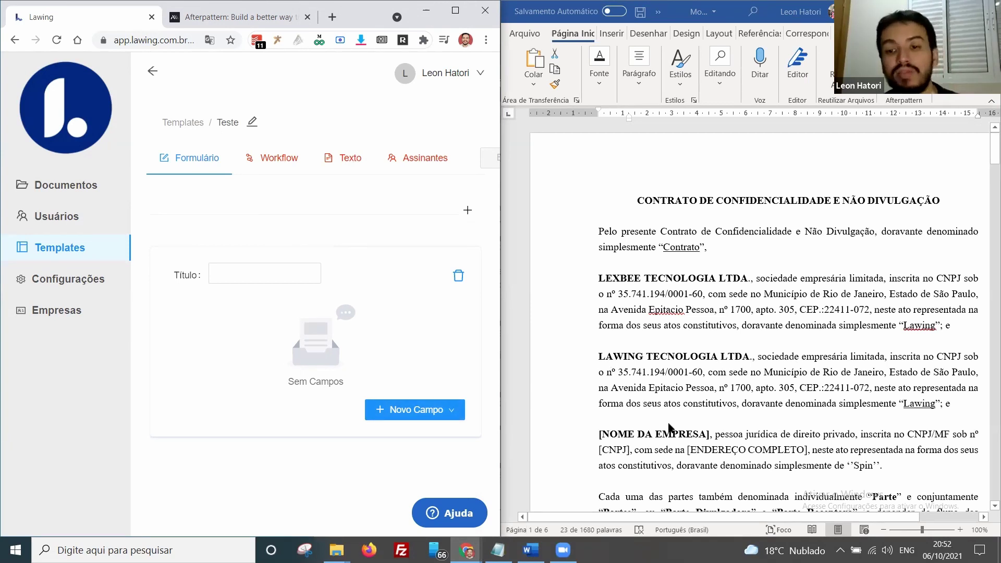
{"action": "scroll", "coordinate": [688, 412], "scroll_direction": "down", "scroll_amount": 1}
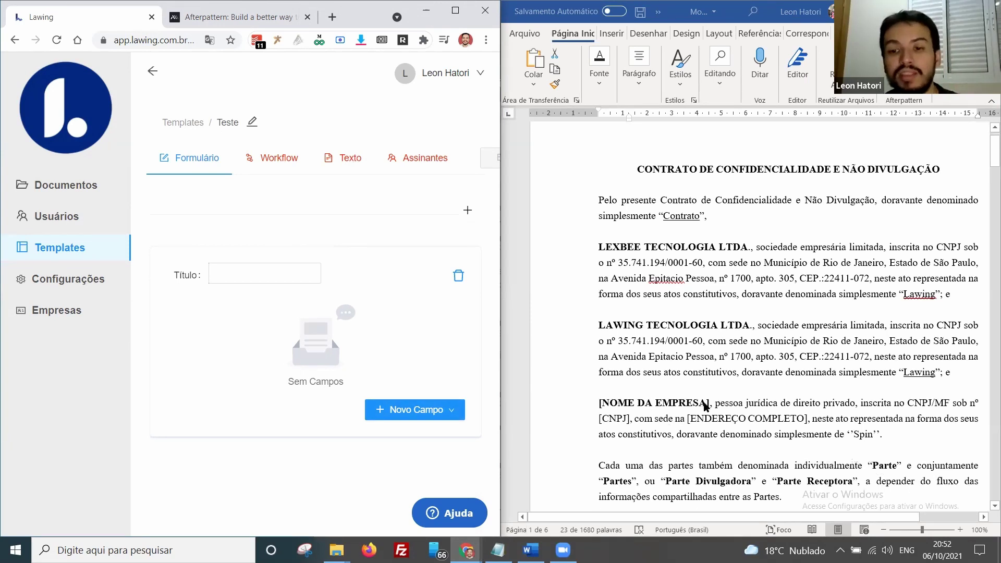
{"action": "left_click", "coordinate": [424, 419]}
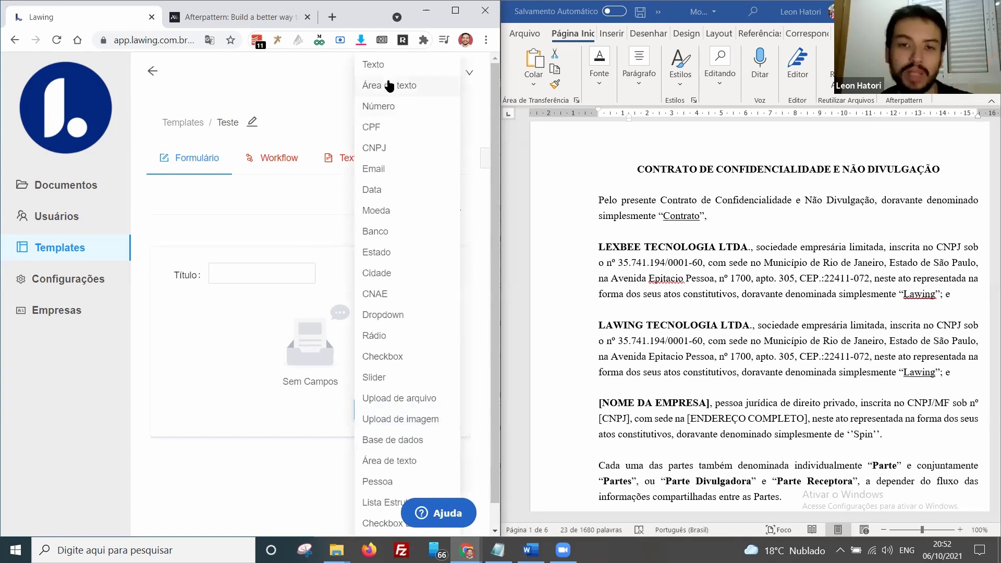
{"action": "left_click", "coordinate": [170, 413]}
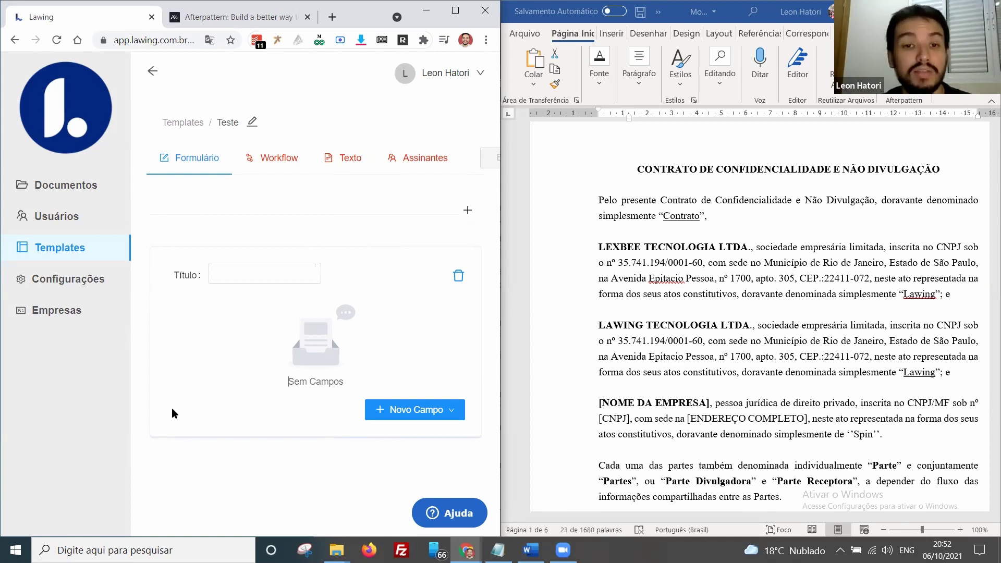
{"action": "left_click", "coordinate": [349, 158]}
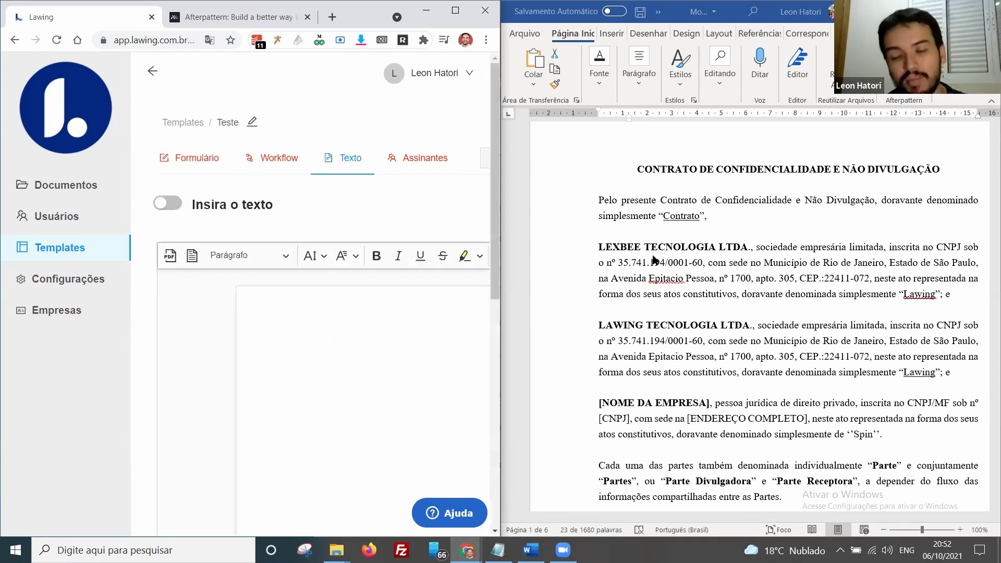
Enlarge the contract to full screen and replace the closing bracket of the [NOME DA EMPRESA] placeholder with two closing curly braces.
{"action": "left_click", "coordinate": [964, 143]}
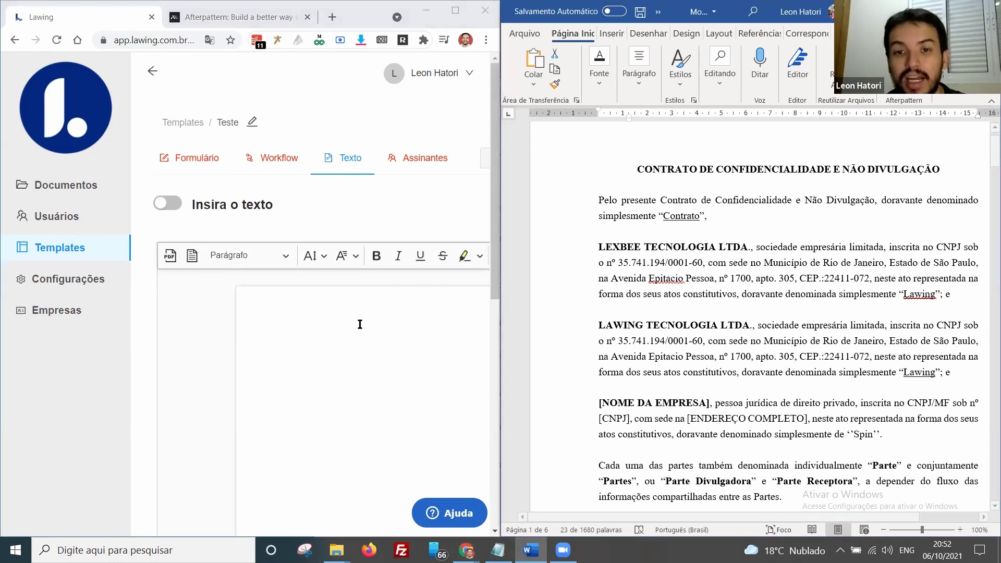
{"action": "key", "text": "super+Up"}
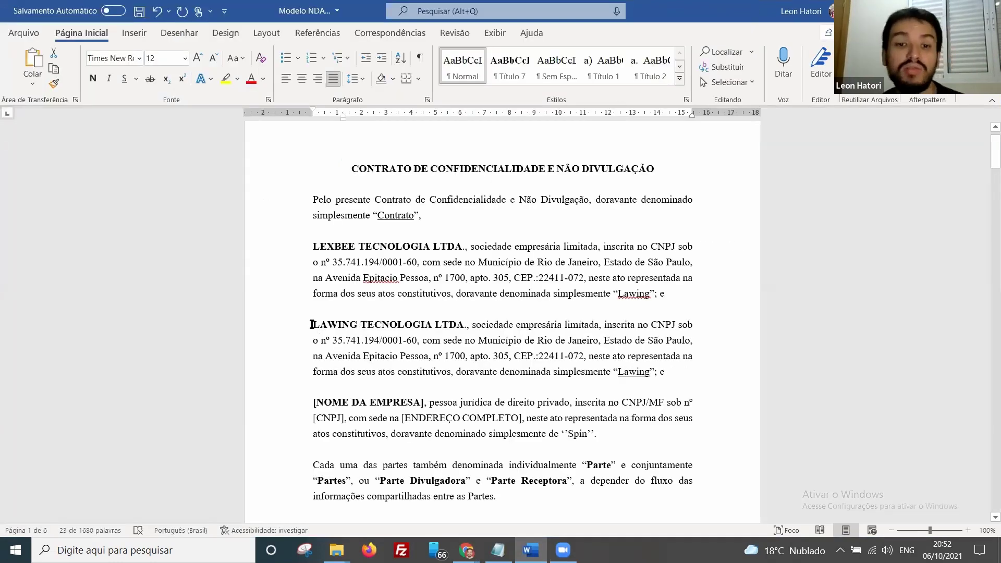
{"action": "left_click_drag", "start_coordinate": [313, 325], "coordinate": [438, 322]}
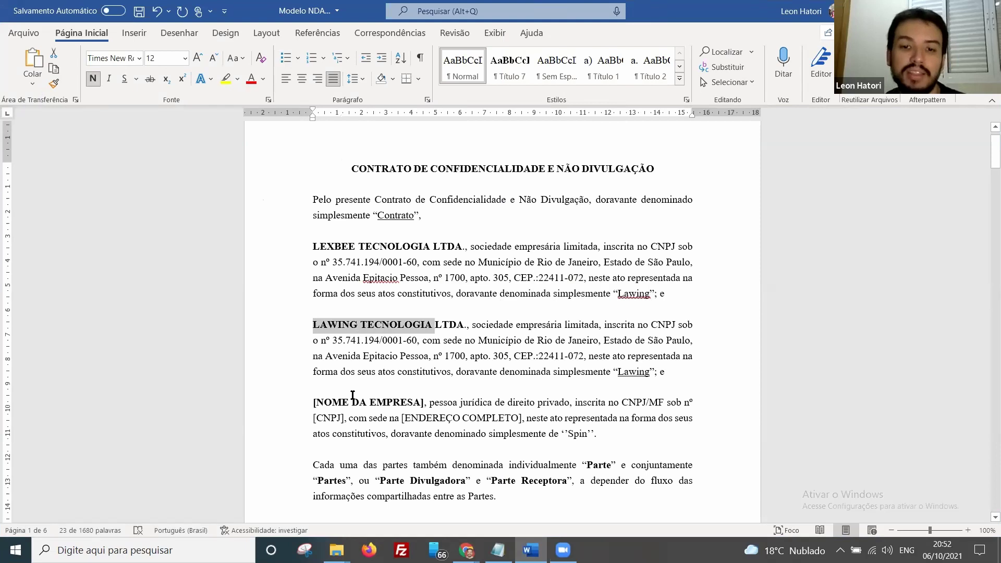
{"action": "left_click", "coordinate": [352, 395]}
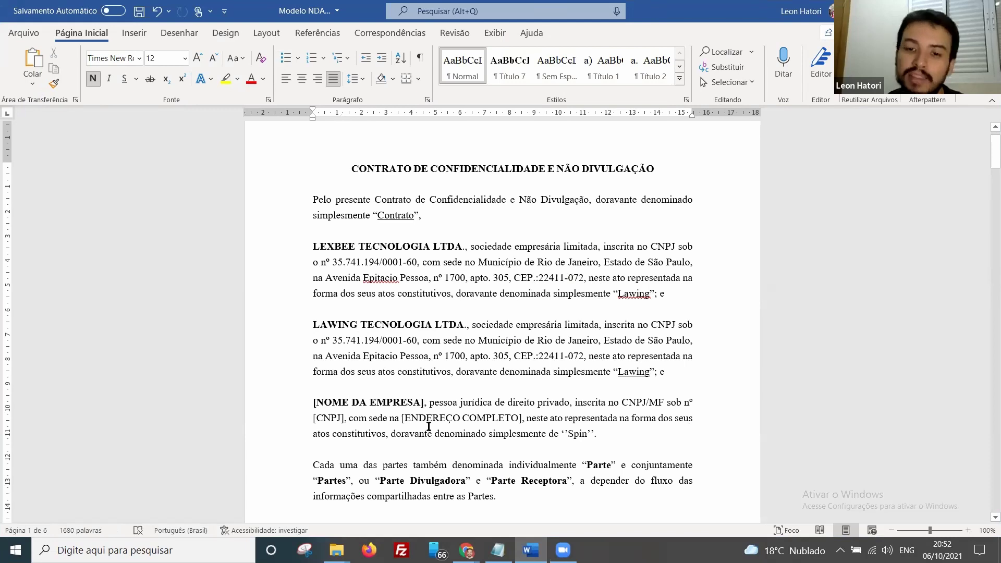
{"action": "key", "text": "BackSpace"}
{"action": "type", "text": "}}"}
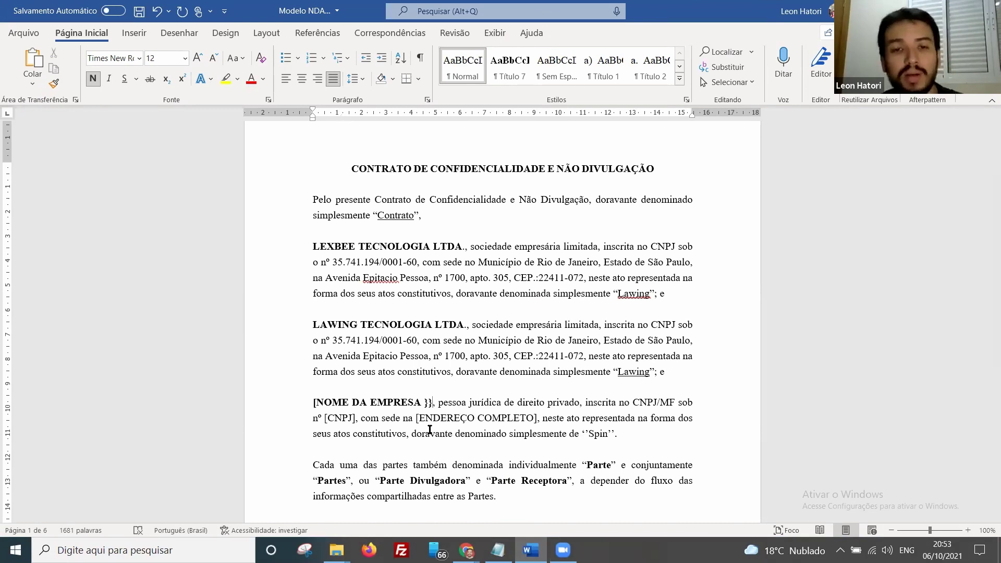
Switch to the browser, enlarge it to full screen and show the Afterpattern website.
{"action": "key", "text": "alt+Tab"}
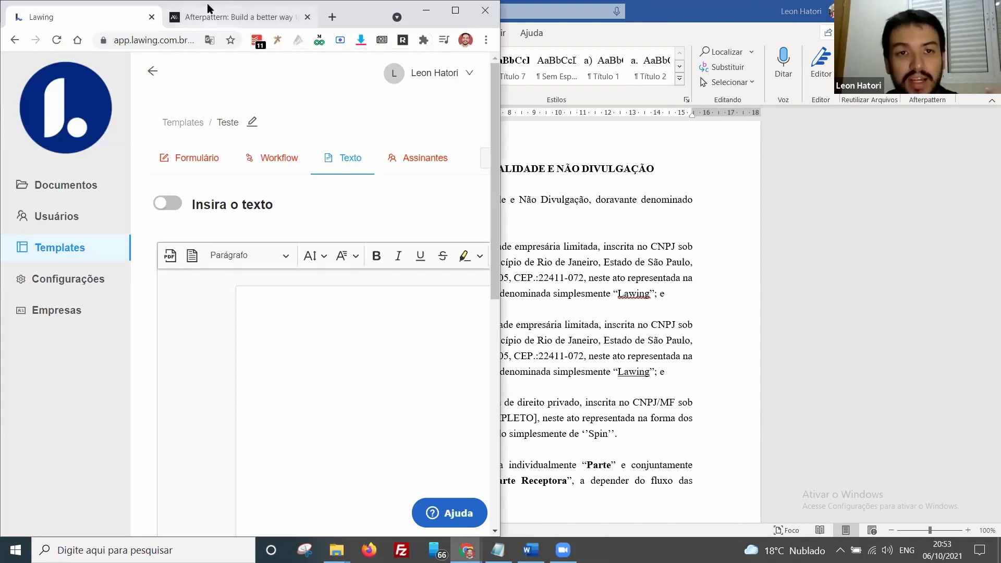
{"action": "left_click_drag", "start_coordinate": [207, 7], "coordinate": [246, 90]}
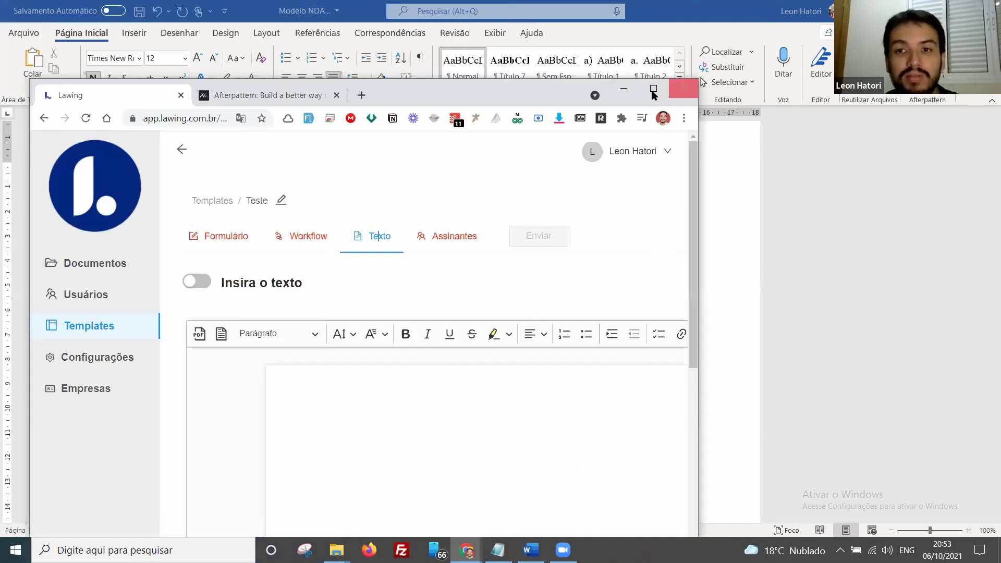
{"action": "left_click", "coordinate": [653, 90]}
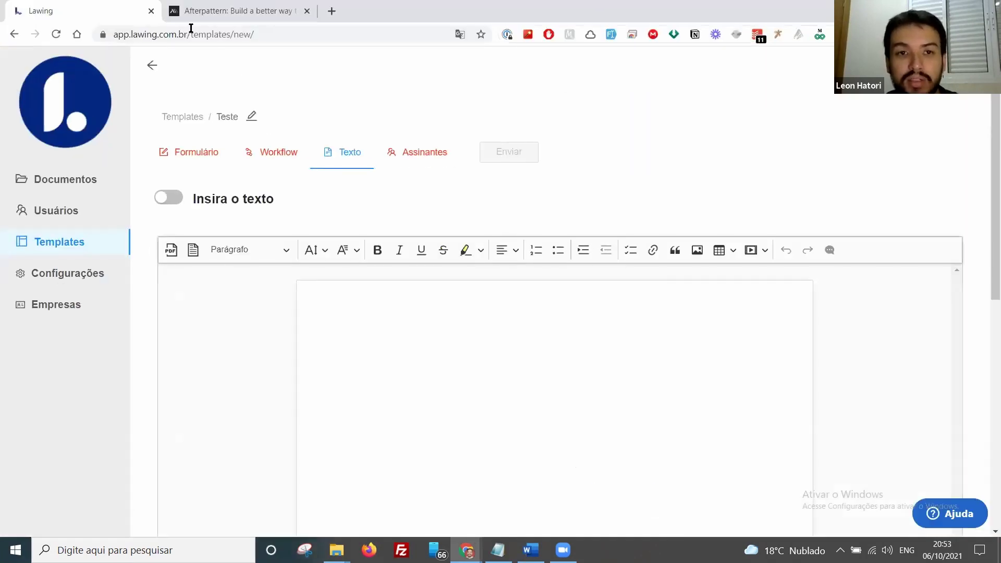
{"action": "left_click", "coordinate": [200, 14]}
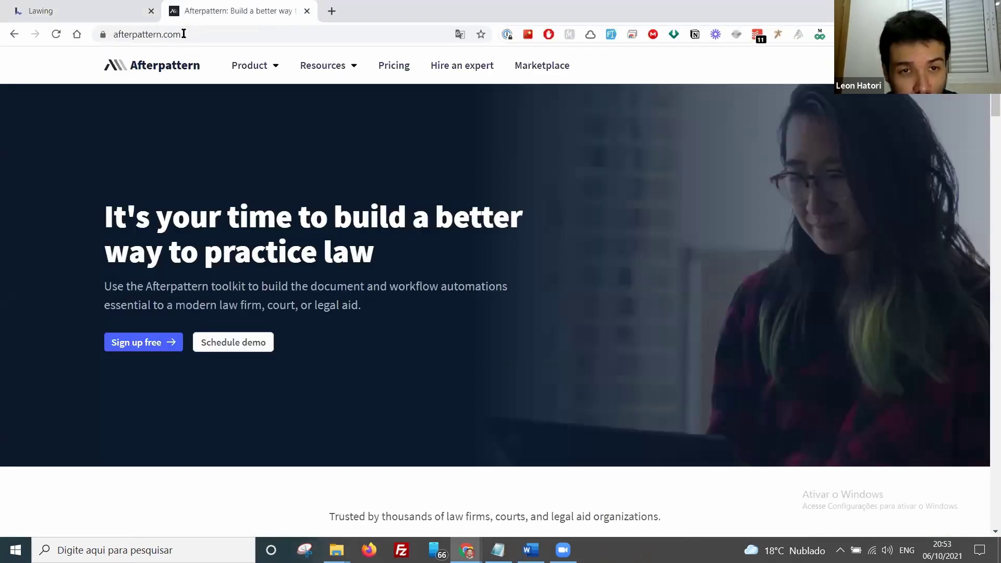
Open juridoc.com.br in place of the Lawing template page.
{"action": "left_click", "coordinate": [101, 16]}
{"action": "left_click", "coordinate": [152, 34]}
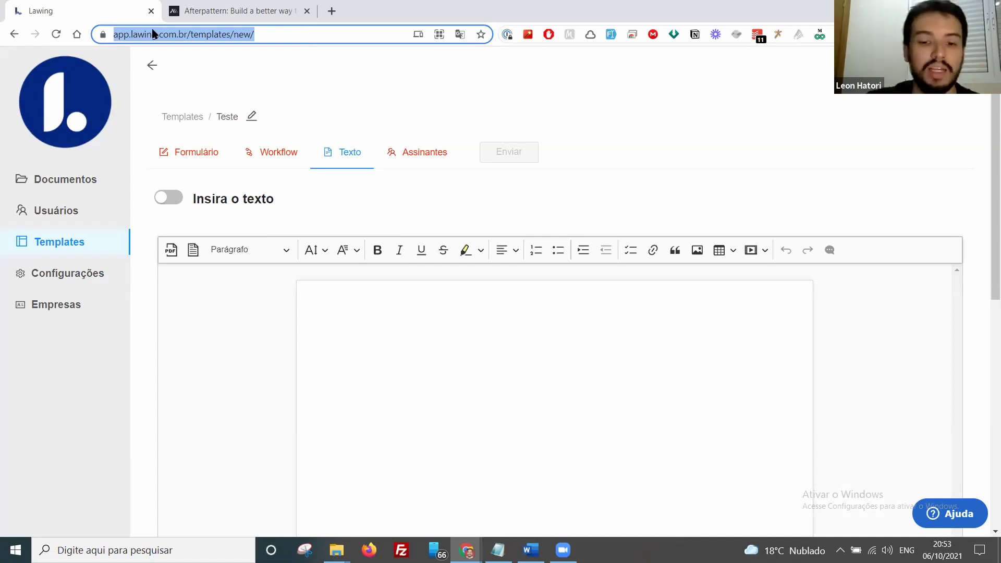
{"action": "type", "text": "JURIDOC.com.br"}
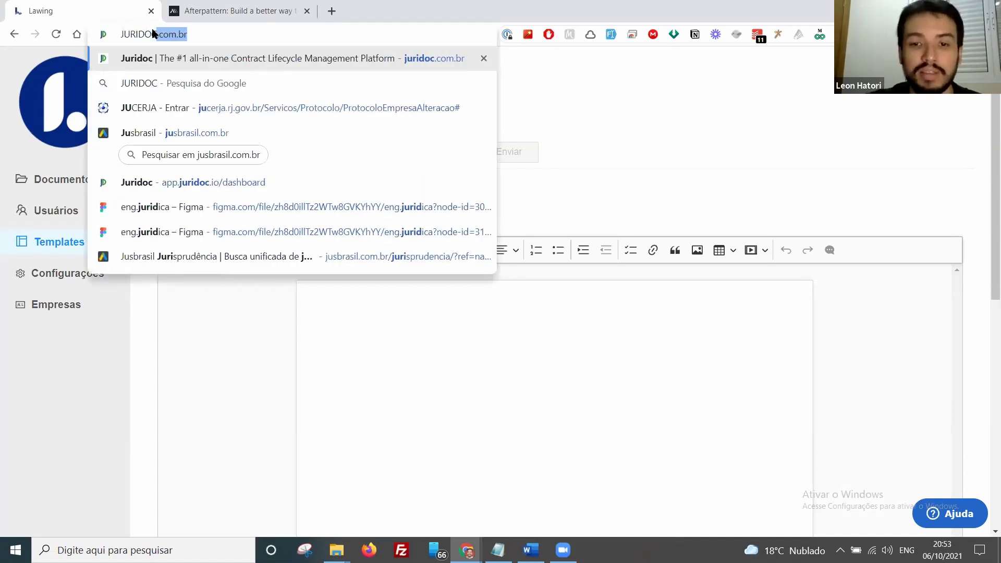
{"action": "key", "text": "Return"}
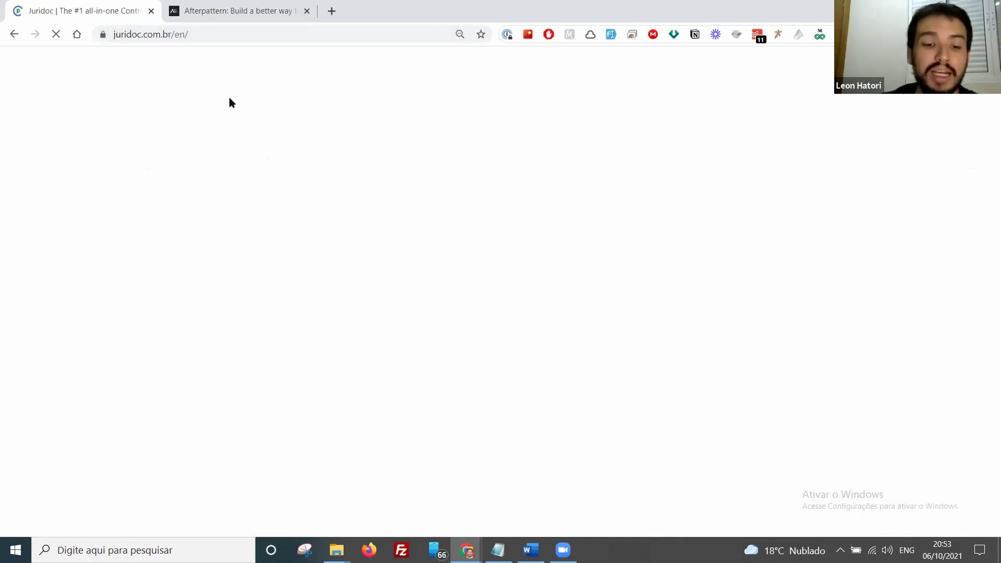
Enter "CONTRAKTOR" as the query for a web search in a new browser tab.
{"action": "key", "text": "ctrl+t"}
{"action": "type", "text": "c"}
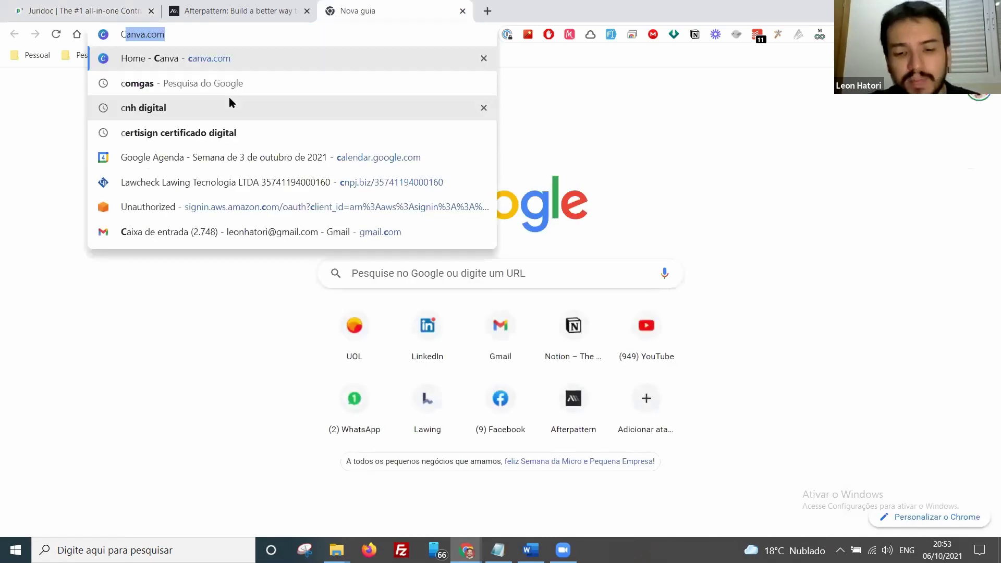
{"action": "type", "text": "ONTRAKTOR"}
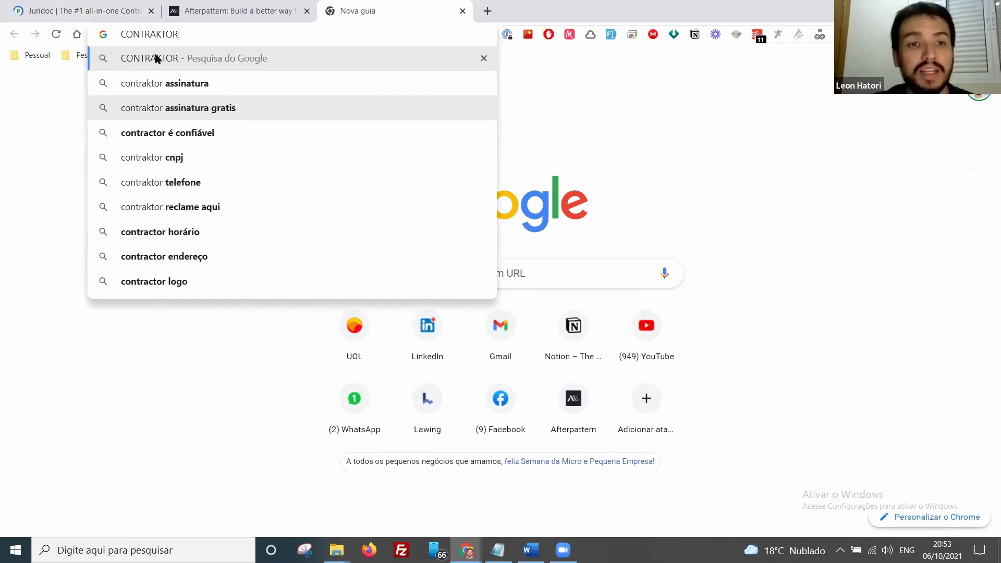
Search the web for "PANDADOC", open the PandaDoc website and look over its homepage.
{"action": "double_click", "coordinate": [181, 34]}
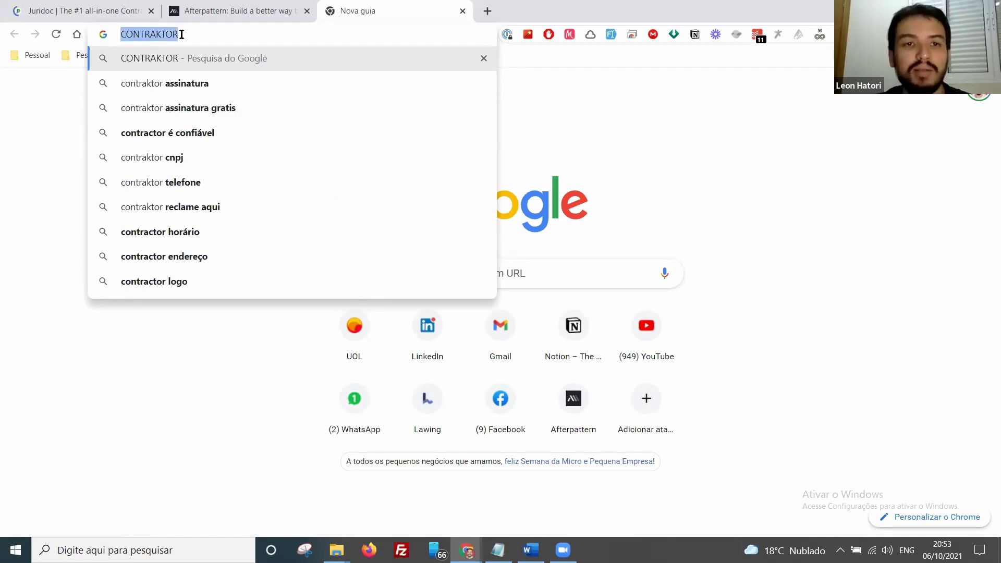
{"action": "type", "text": "P"}
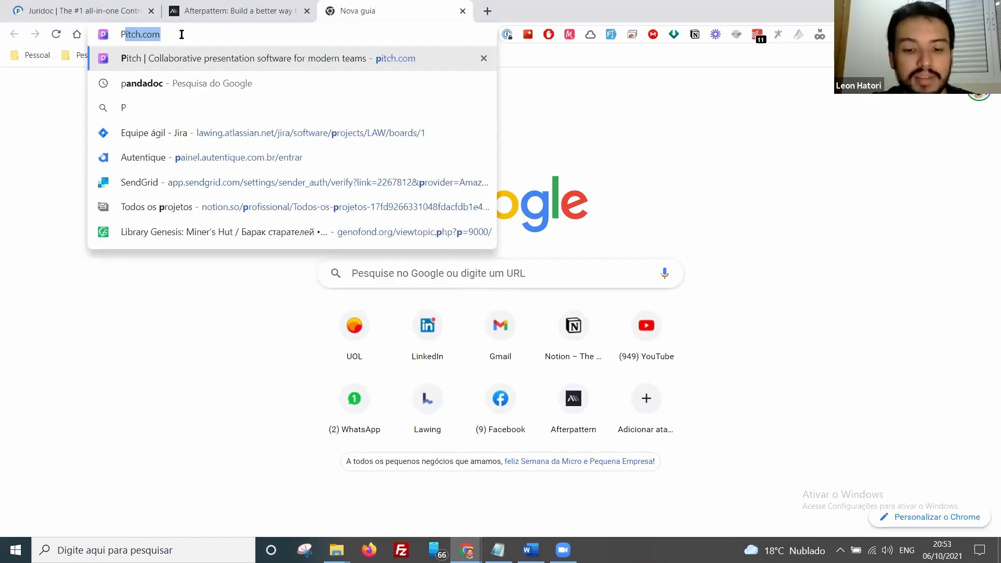
{"action": "type", "text": "ANDADOC"}
{"action": "key", "text": "BackSpace"}
{"action": "type", "text": "DOC"}
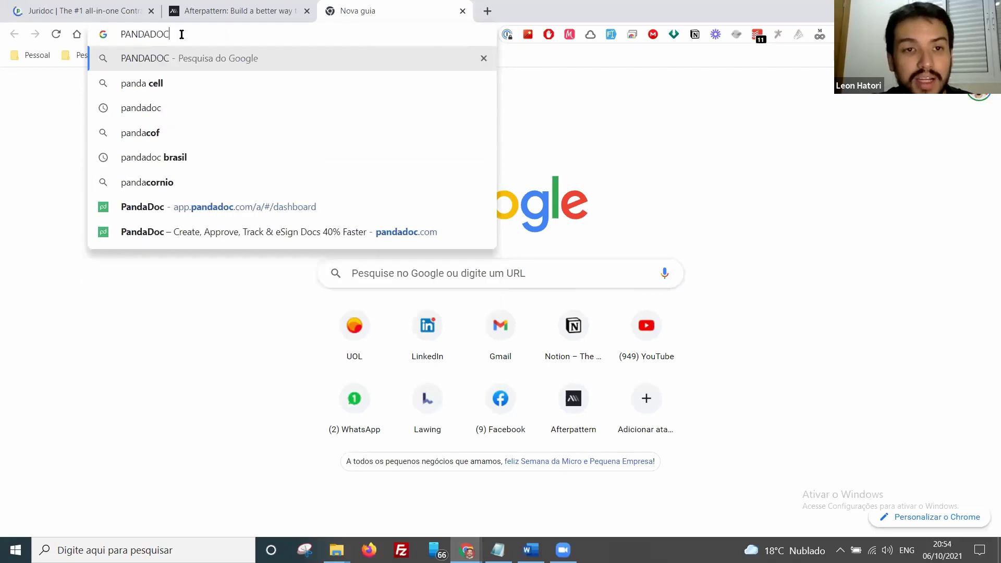
{"action": "key", "text": "Return"}
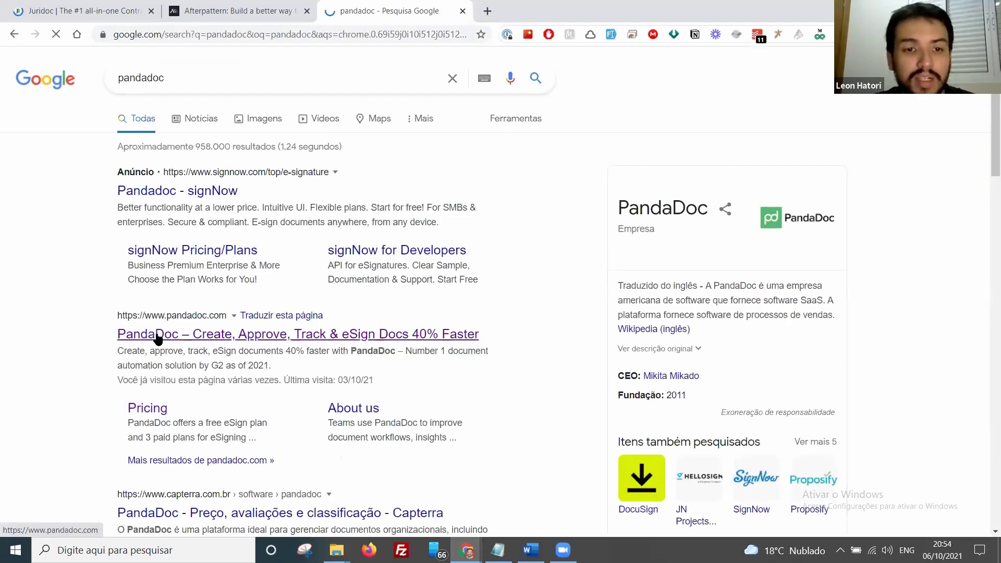
{"action": "left_click", "coordinate": [158, 338]}
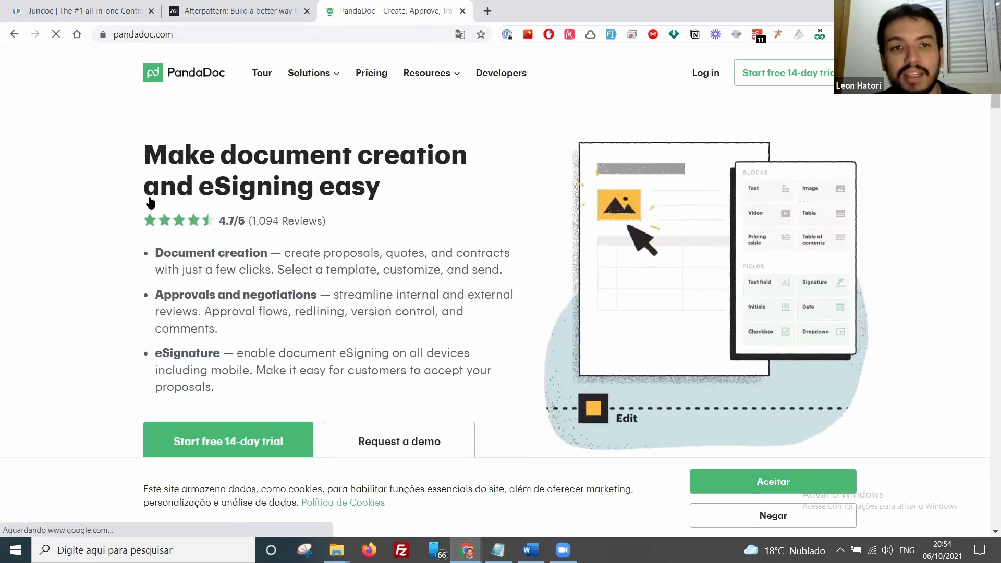
{"action": "mouse_move", "coordinate": [427, 73]}
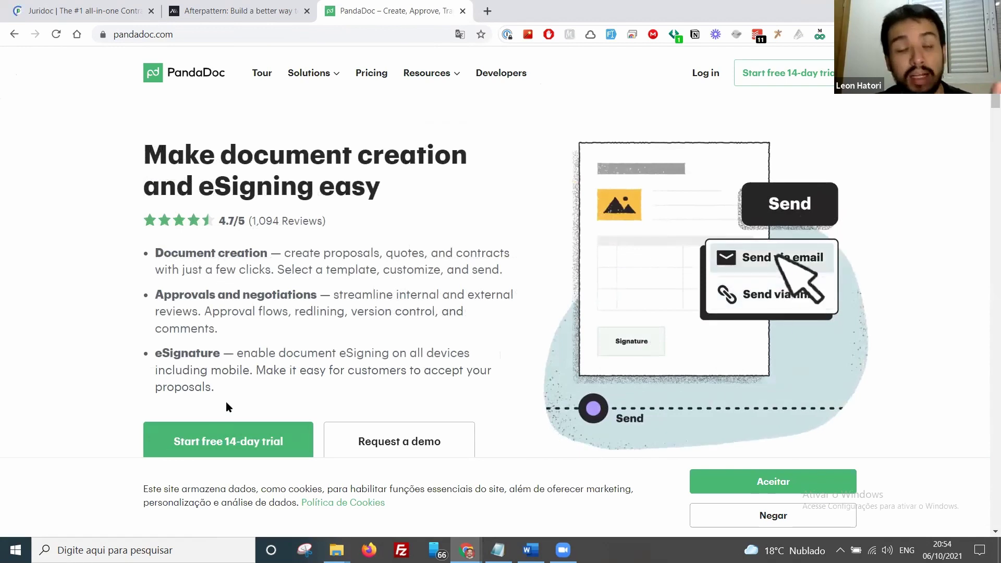
{"action": "scroll", "coordinate": [233, 375], "scroll_direction": "down", "scroll_amount": 1}
{"action": "scroll", "coordinate": [233, 374], "scroll_direction": "down", "scroll_amount": 1}
{"action": "scroll", "coordinate": [221, 188], "scroll_direction": "up", "scroll_amount": 2}
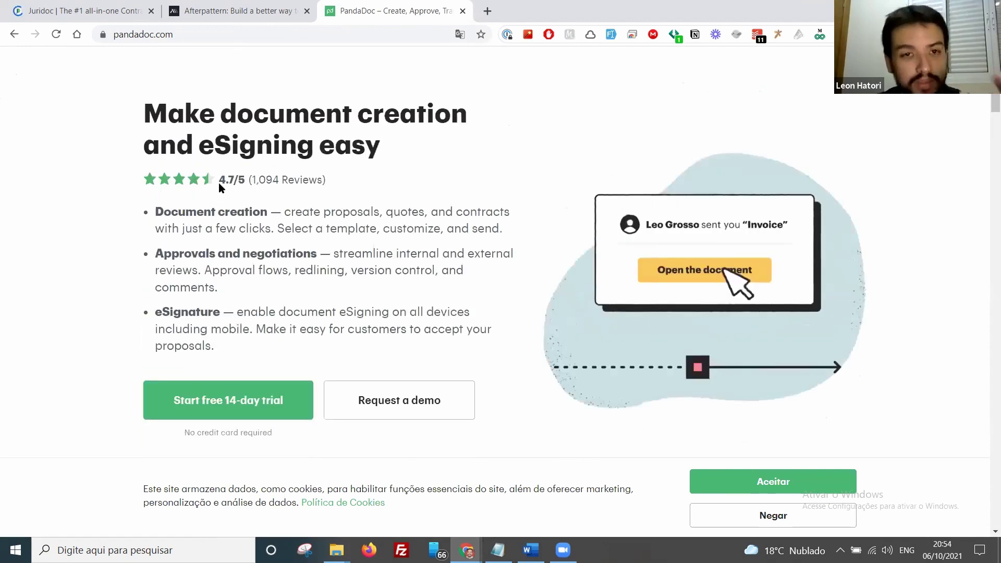
Close the Juridoc and PandaDoc pages and open the project list of the signed-in Afterpattern account.
{"action": "left_click", "coordinate": [172, 10]}
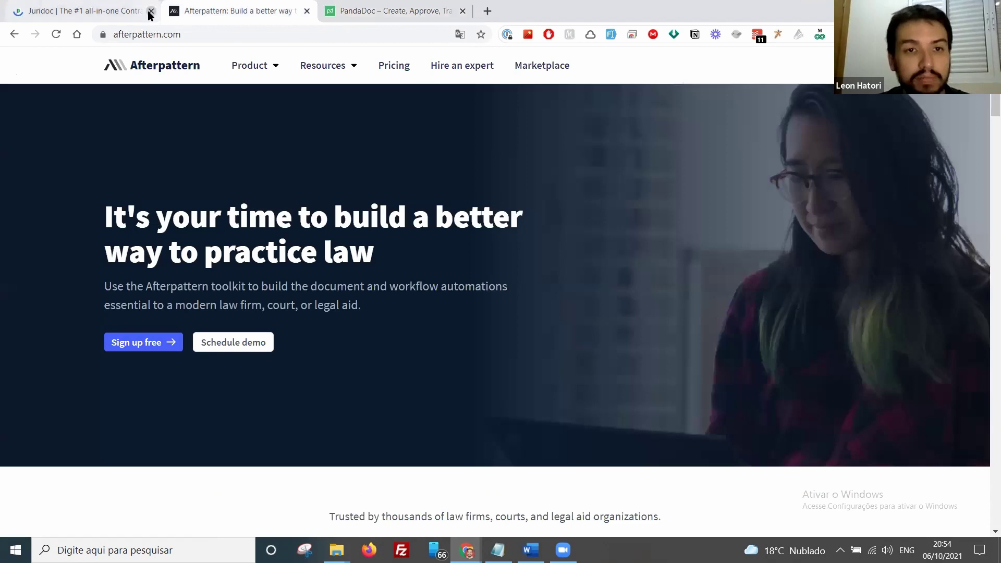
{"action": "left_click", "coordinate": [152, 11]}
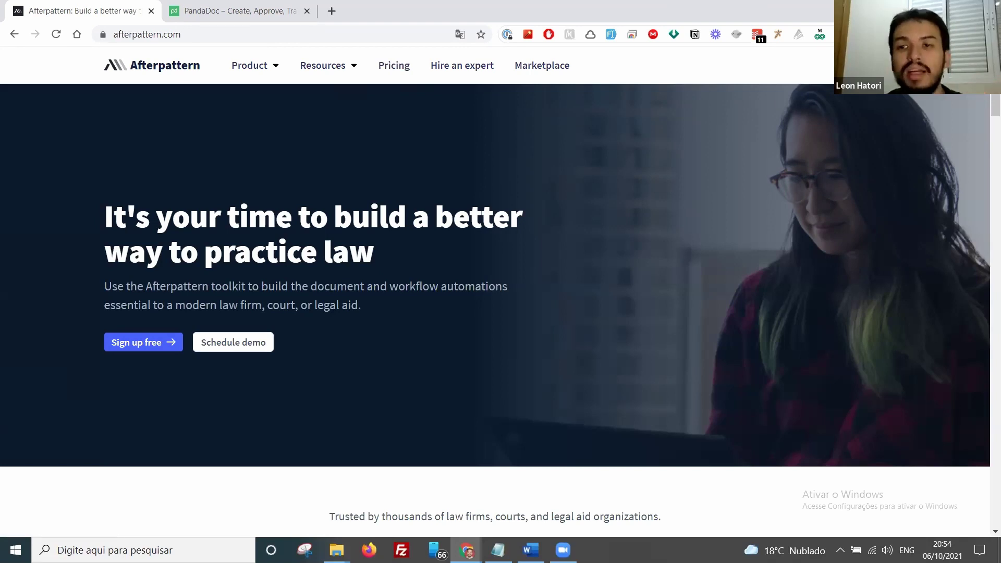
{"action": "left_click", "coordinate": [801, 92]}
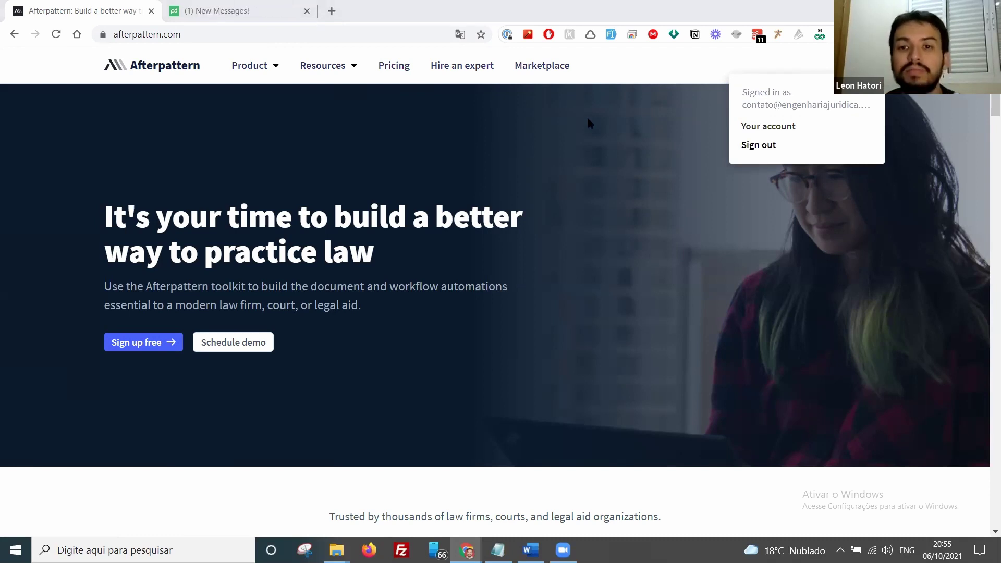
{"action": "left_click", "coordinate": [781, 127]}
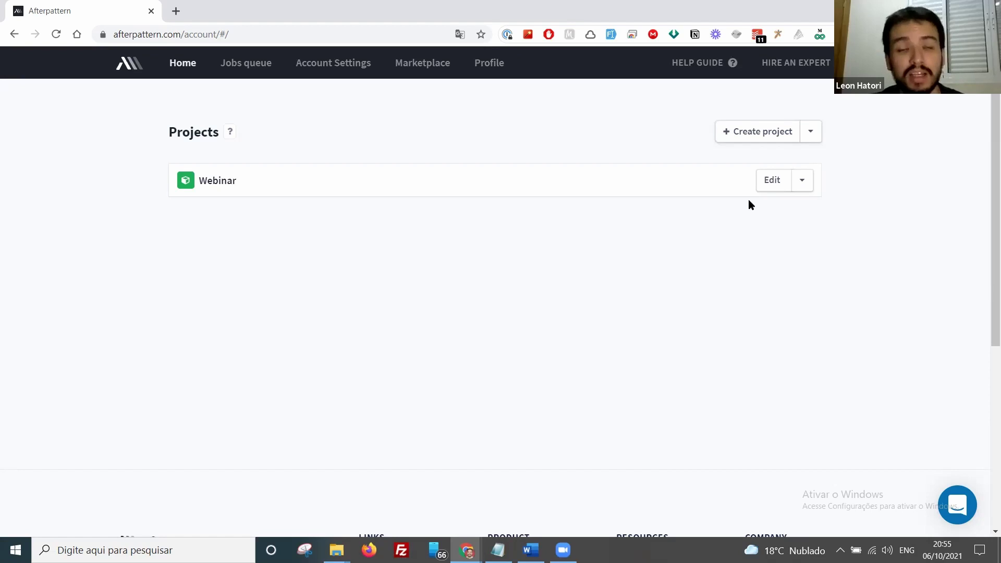
Create a new Afterpattern project named "Teste".
{"action": "left_click", "coordinate": [745, 133]}
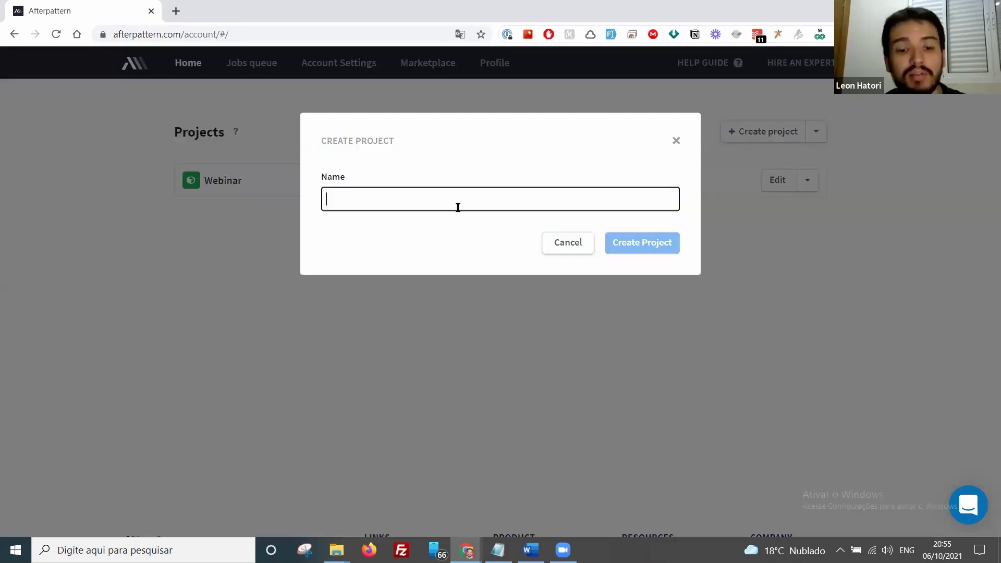
{"action": "type", "text": "Teste"}
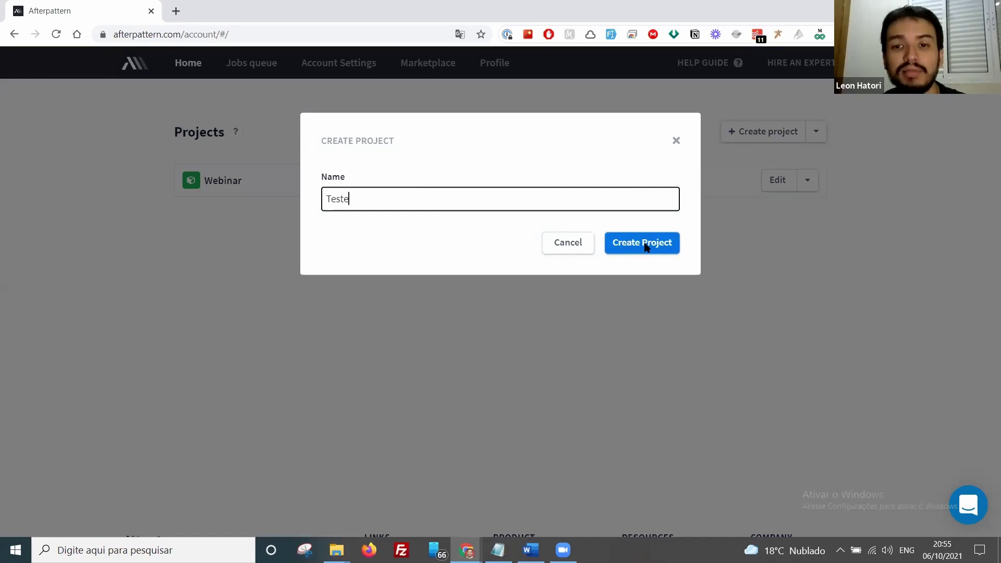
{"action": "left_click", "coordinate": [646, 244]}
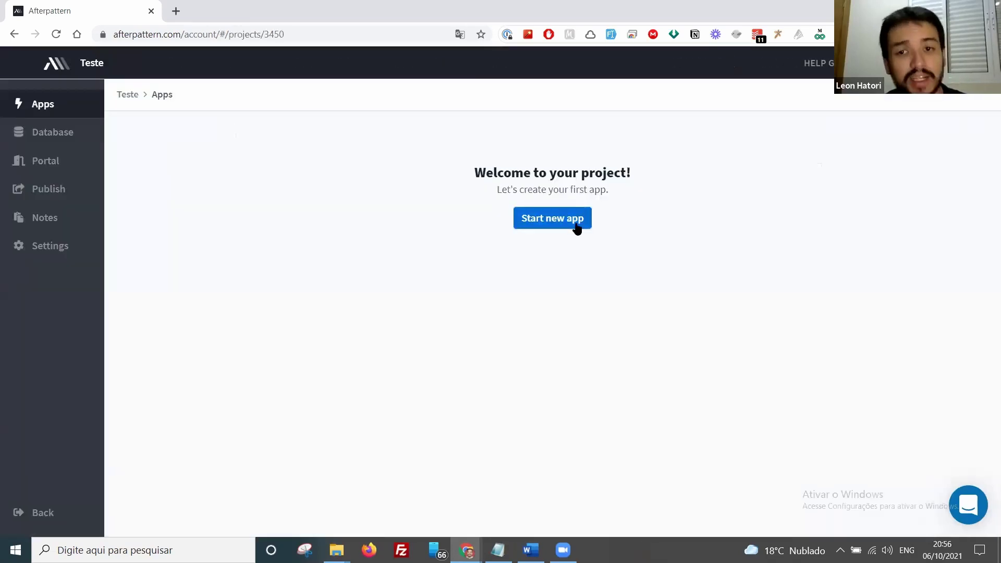
Return to the project list and open the existing "Webinar" project for editing.
{"action": "left_click", "coordinate": [58, 68]}
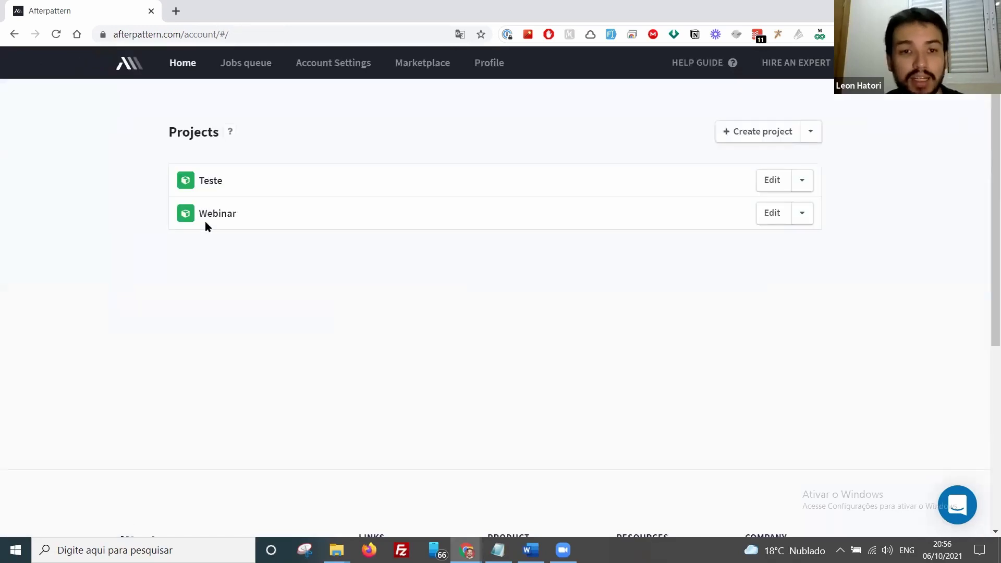
{"action": "left_click", "coordinate": [773, 214]}
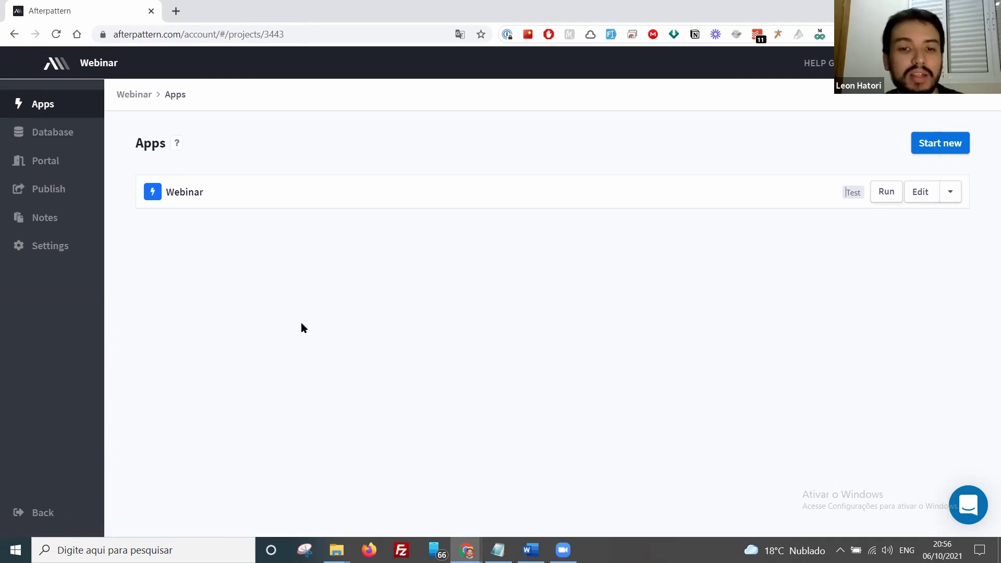
Start a new app in the Webinar project.
{"action": "right_click", "coordinate": [326, 299]}
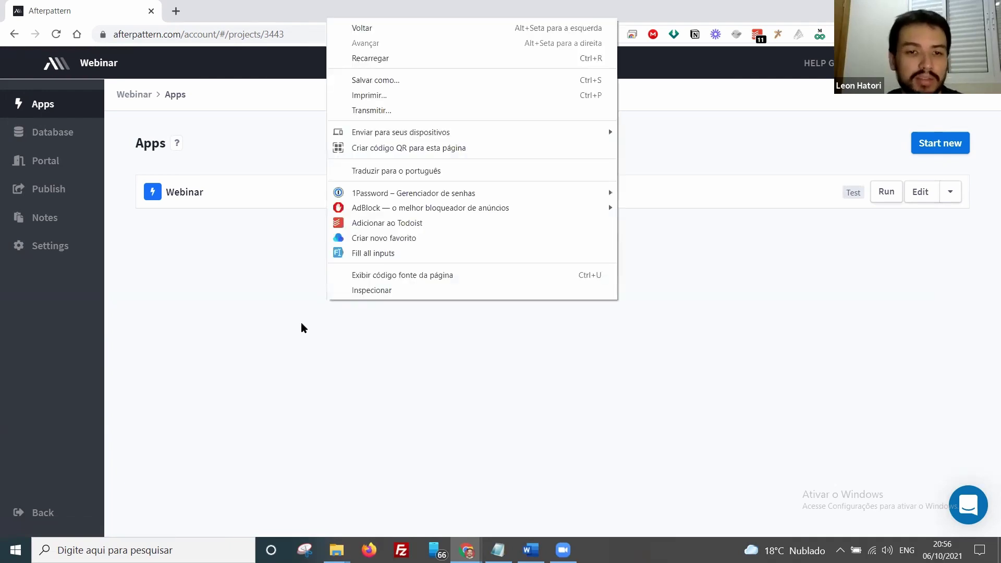
{"action": "left_click", "coordinate": [301, 322]}
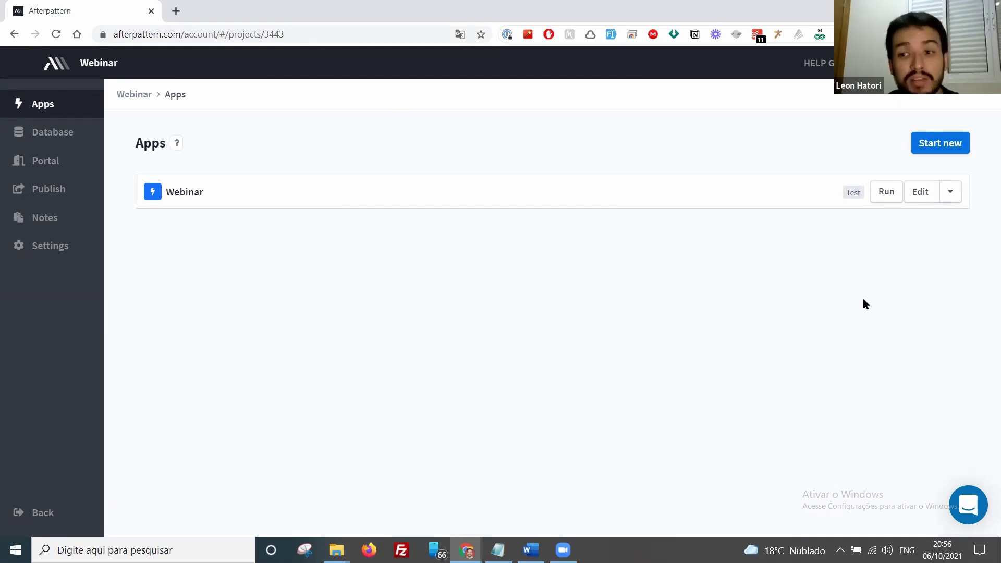
{"action": "left_click", "coordinate": [970, 146]}
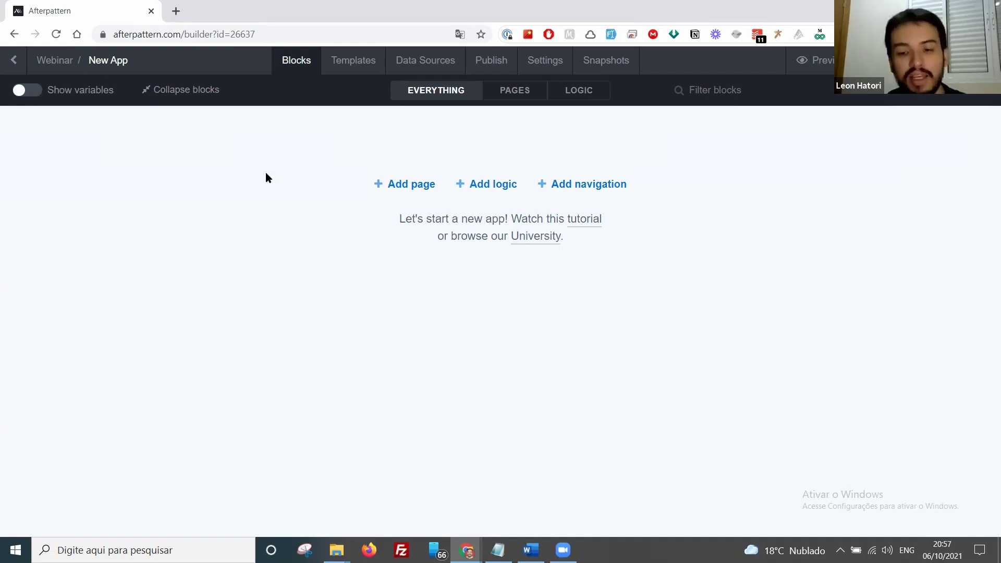
Try to place the app builder and the Word NDA contract side by side, reducing the browser page zoom.
{"action": "key", "text": "super+Left"}
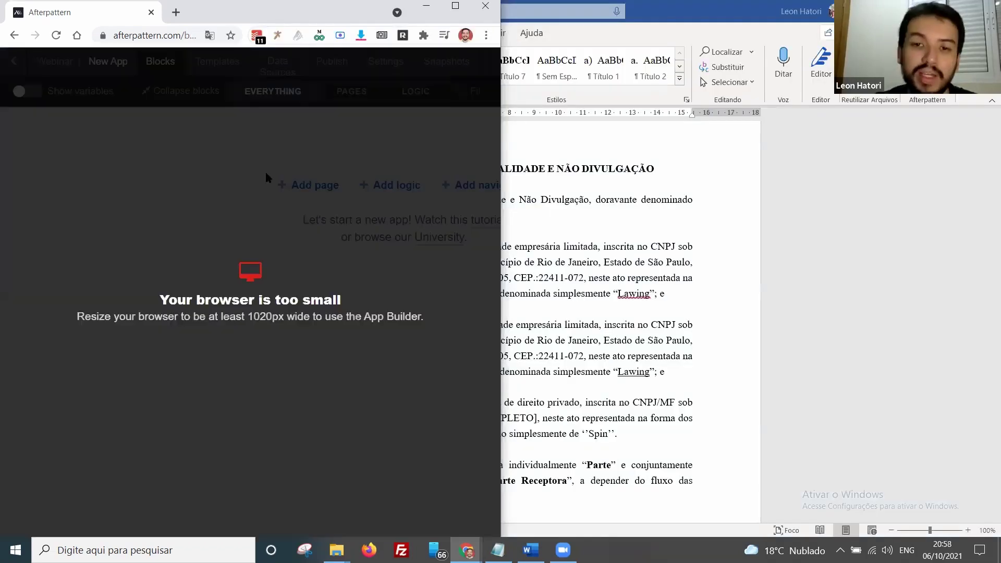
{"action": "left_click", "coordinate": [505, 153]}
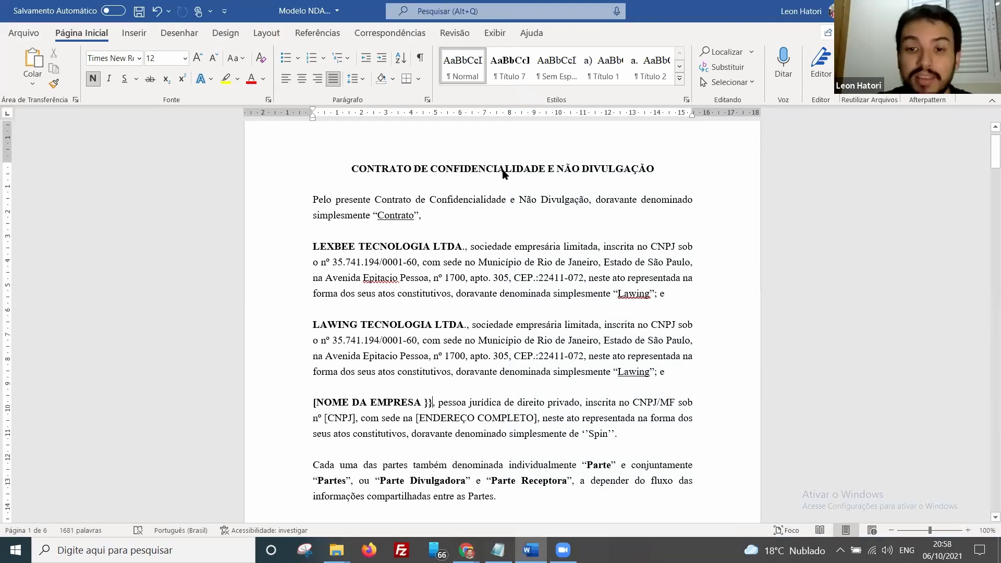
{"action": "key", "text": "super+Right"}
{"action": "key", "text": "Return"}
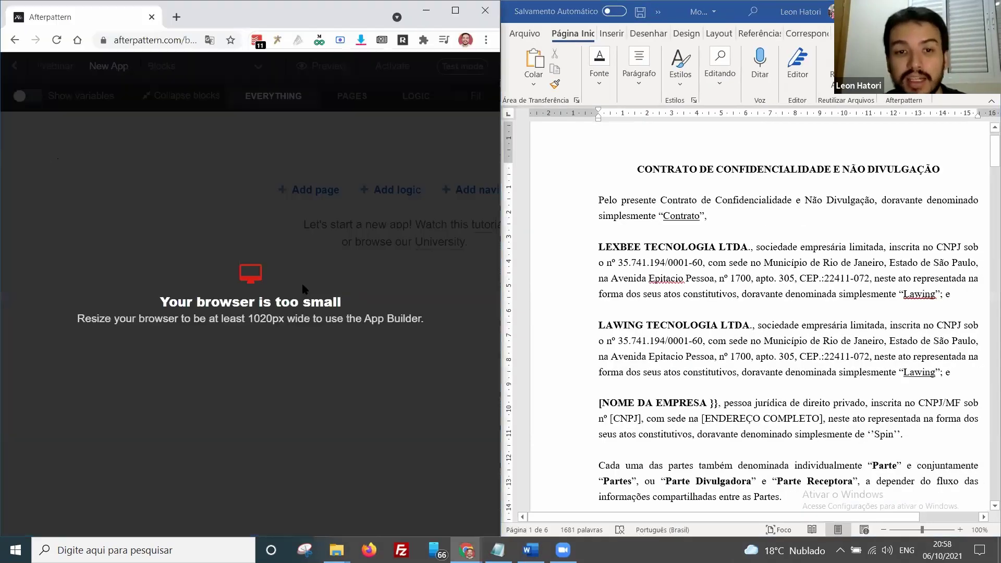
{"action": "key", "text": "ctrl+minus"}
{"action": "key", "text": "ctrl+minus"}
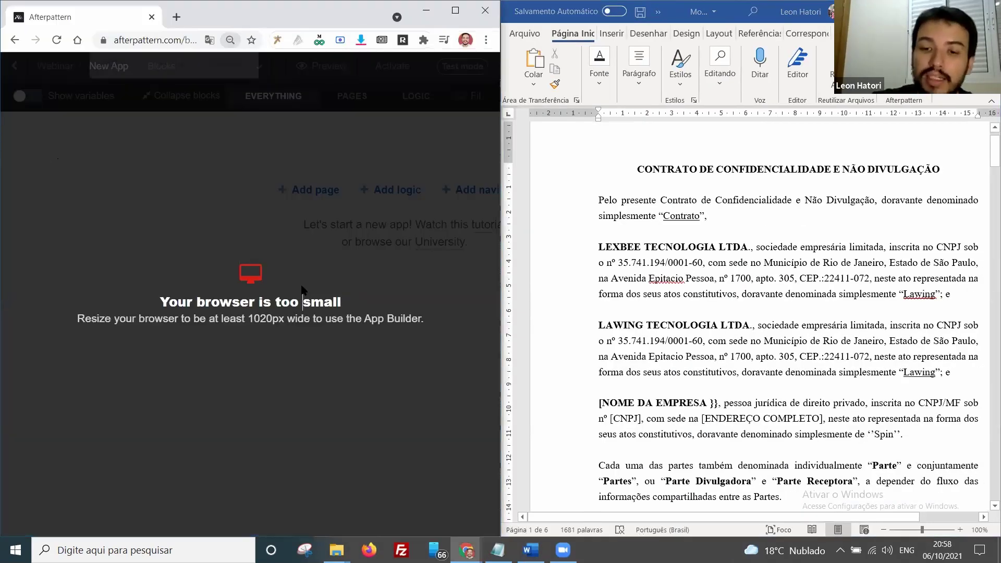
Return the app builder's browser window to its full width and reset the page zoom.
{"action": "left_click", "coordinate": [646, 398]}
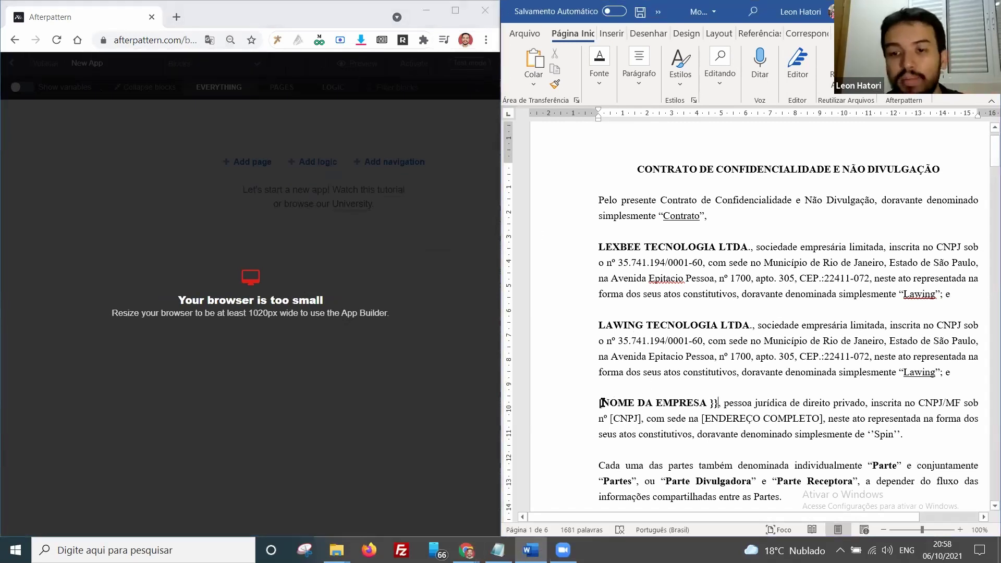
{"action": "left_click_drag", "start_coordinate": [601, 402], "coordinate": [672, 403]}
{"action": "left_click", "coordinate": [305, 33]}
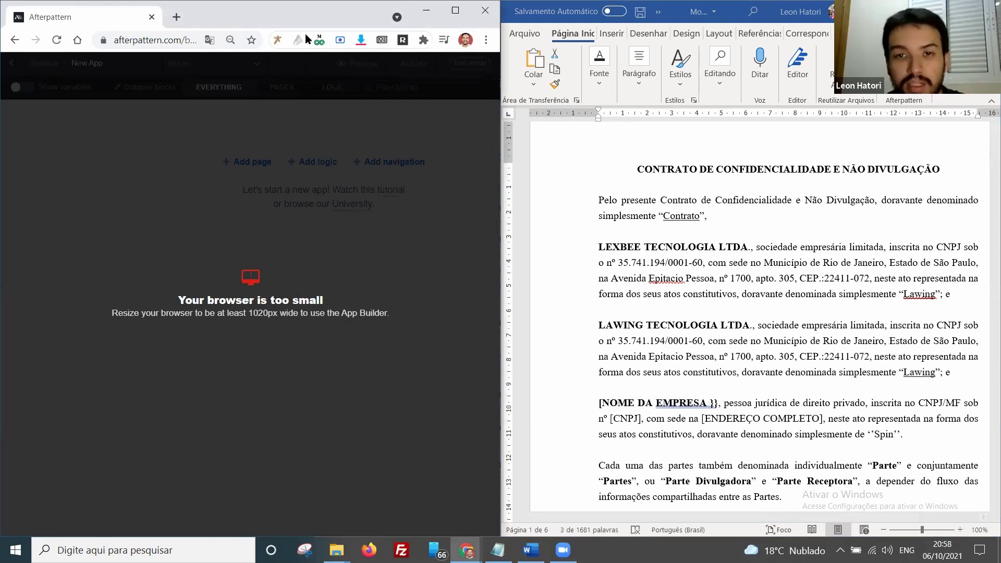
{"action": "left_click_drag", "start_coordinate": [309, 15], "coordinate": [443, 96]}
{"action": "left_click", "coordinate": [652, 89]}
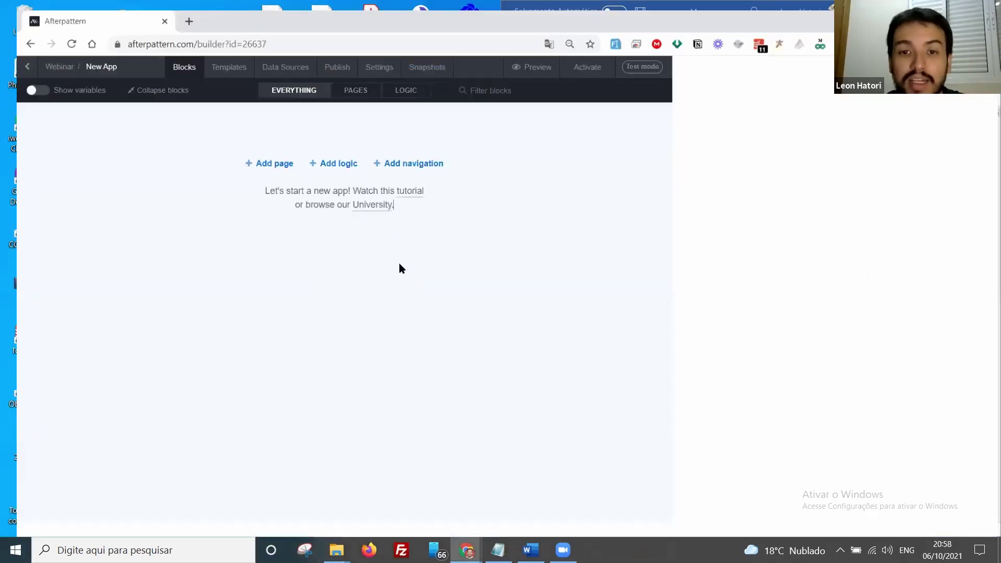
{"action": "key", "text": "ctrl+0"}
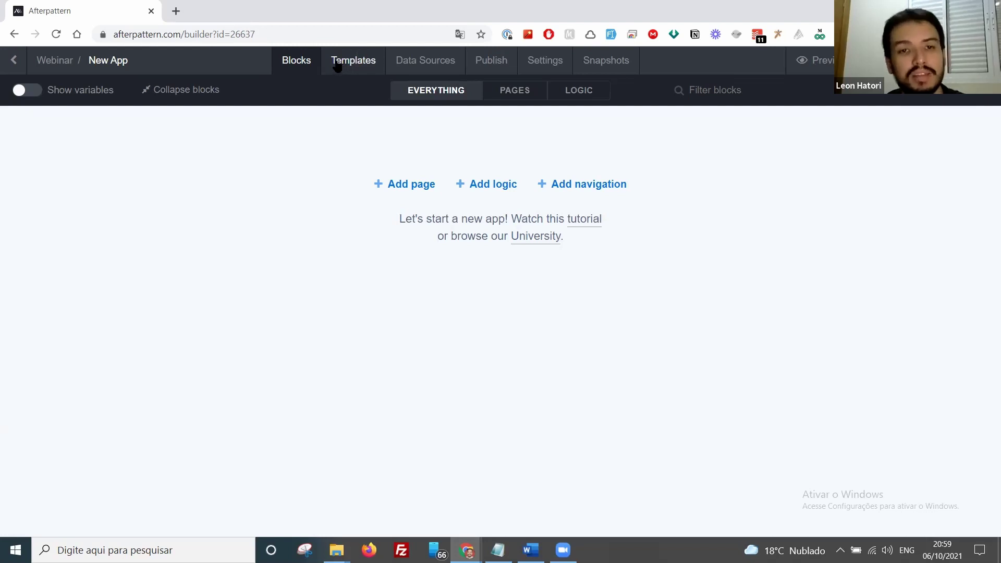
Add a question page to the empty app and delete it again.
{"action": "left_click", "coordinate": [404, 187]}
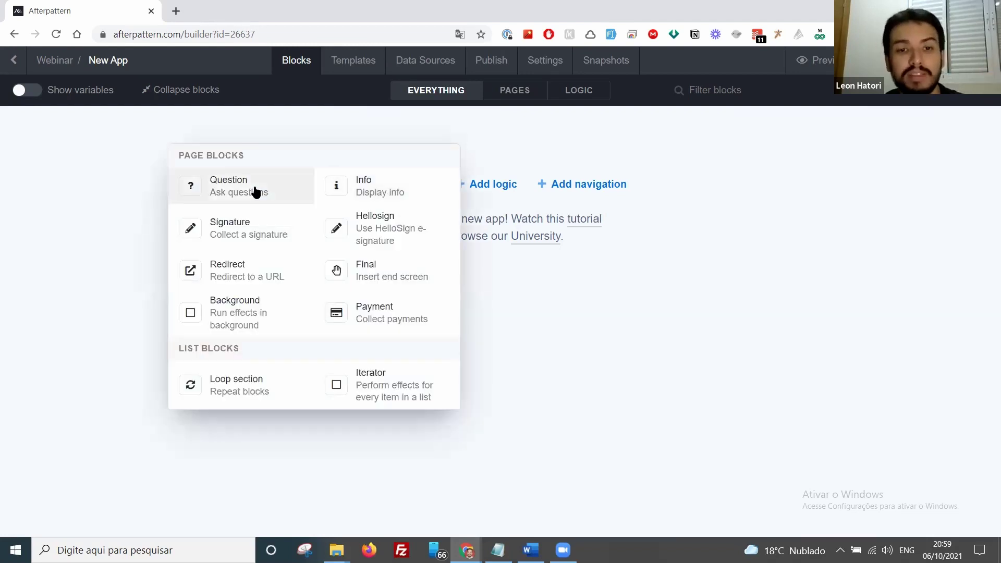
{"action": "left_click", "coordinate": [255, 189]}
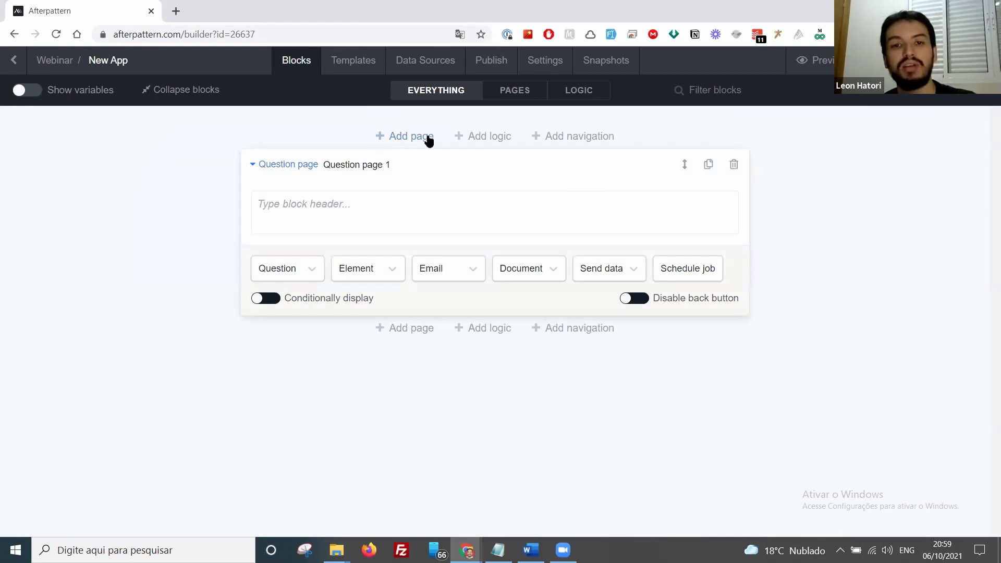
{"action": "left_click", "coordinate": [734, 166]}
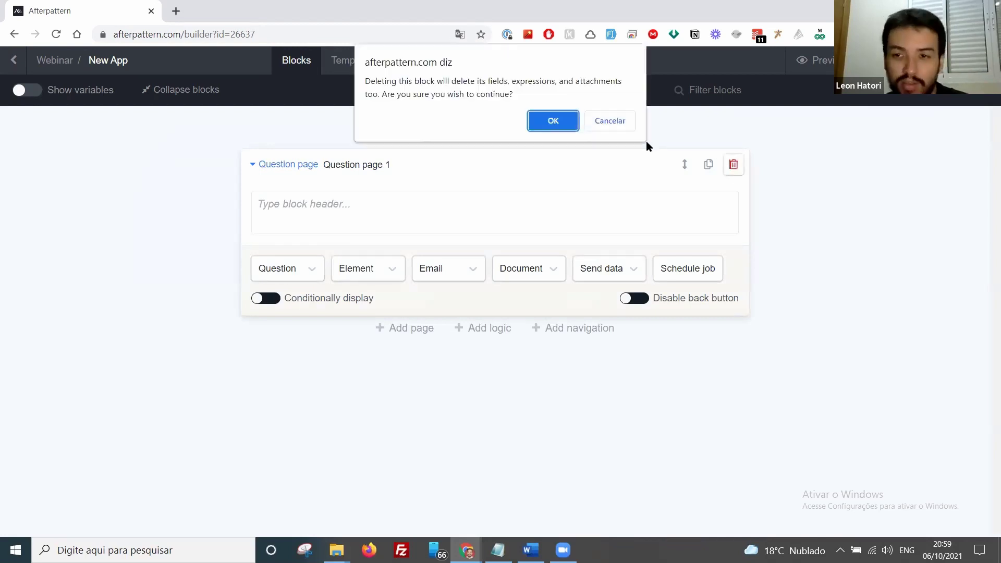
{"action": "left_click", "coordinate": [552, 117]}
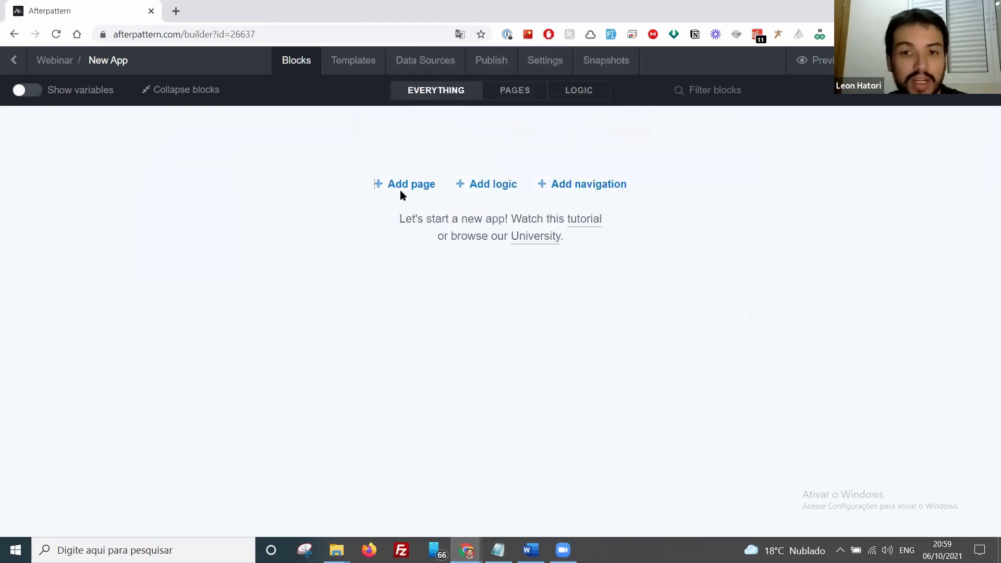
Add a question page to the new app and insert a short text question and a long text question.
{"action": "left_click", "coordinate": [404, 188]}
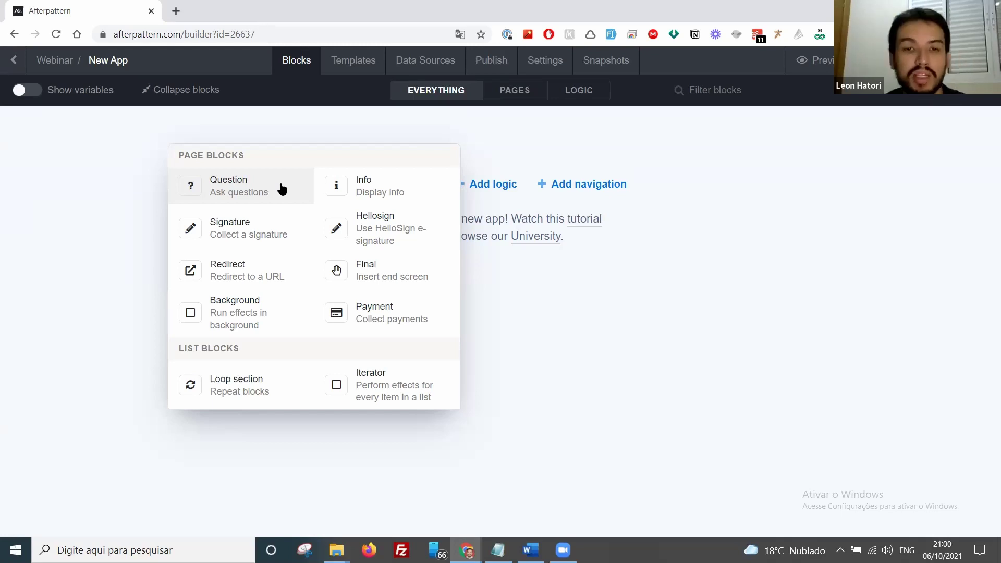
{"action": "left_click", "coordinate": [238, 192]}
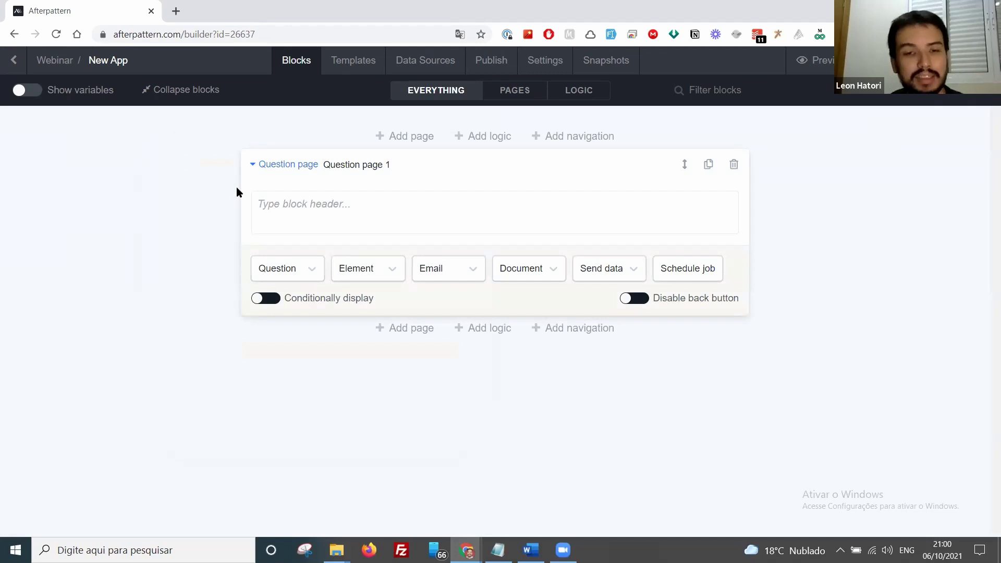
{"action": "left_click", "coordinate": [299, 266]}
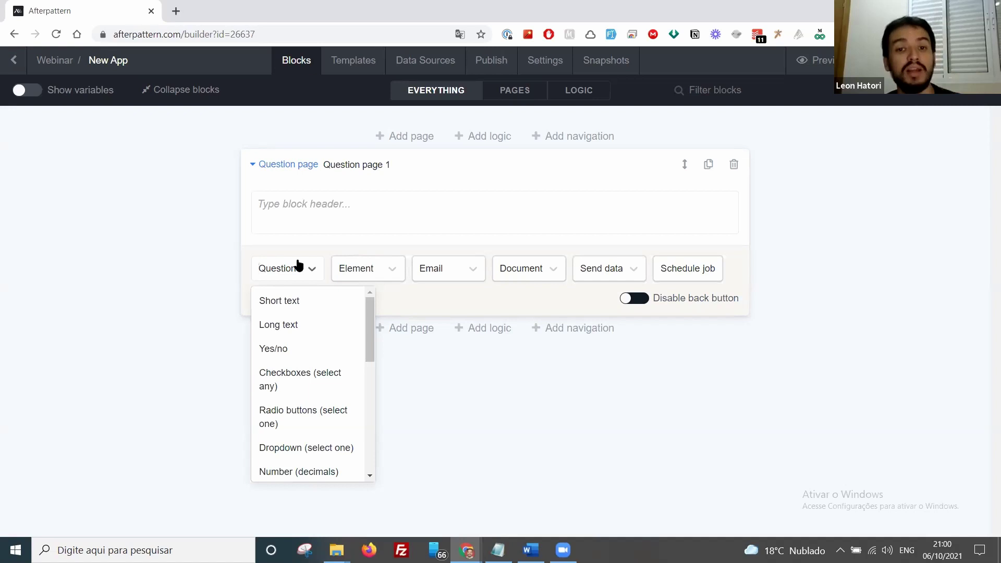
{"action": "left_click", "coordinate": [302, 303]}
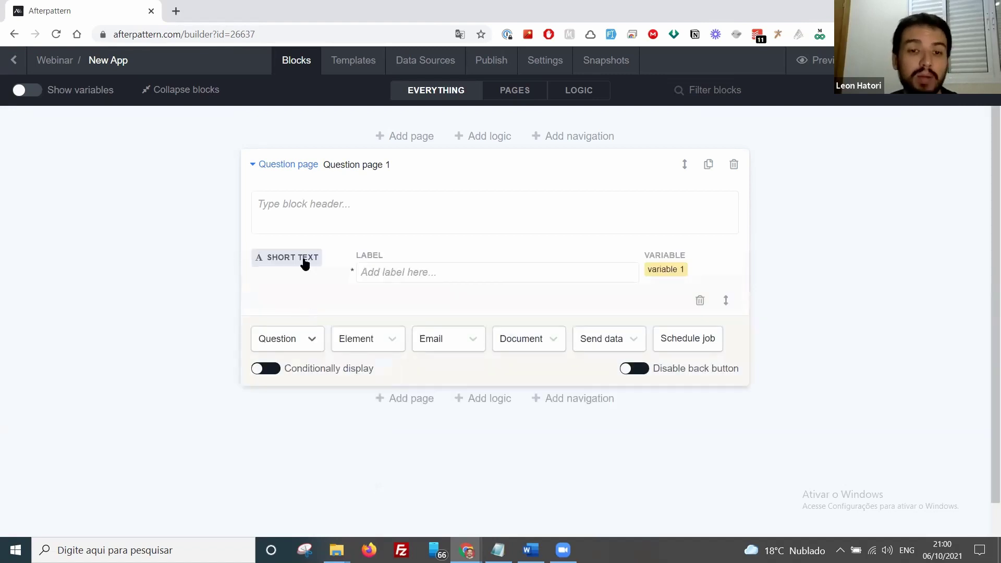
{"action": "left_click", "coordinate": [297, 337]}
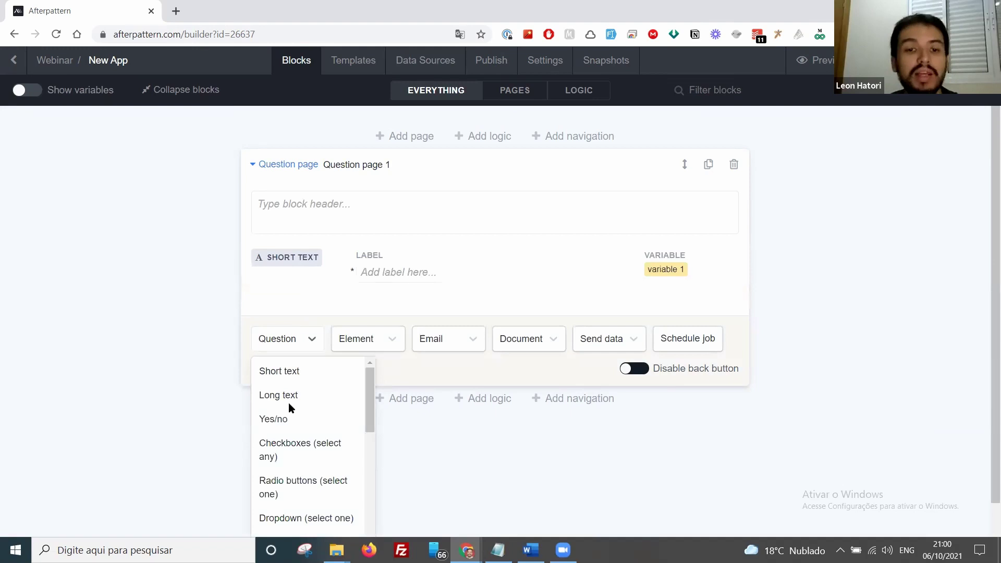
{"action": "left_click", "coordinate": [291, 402]}
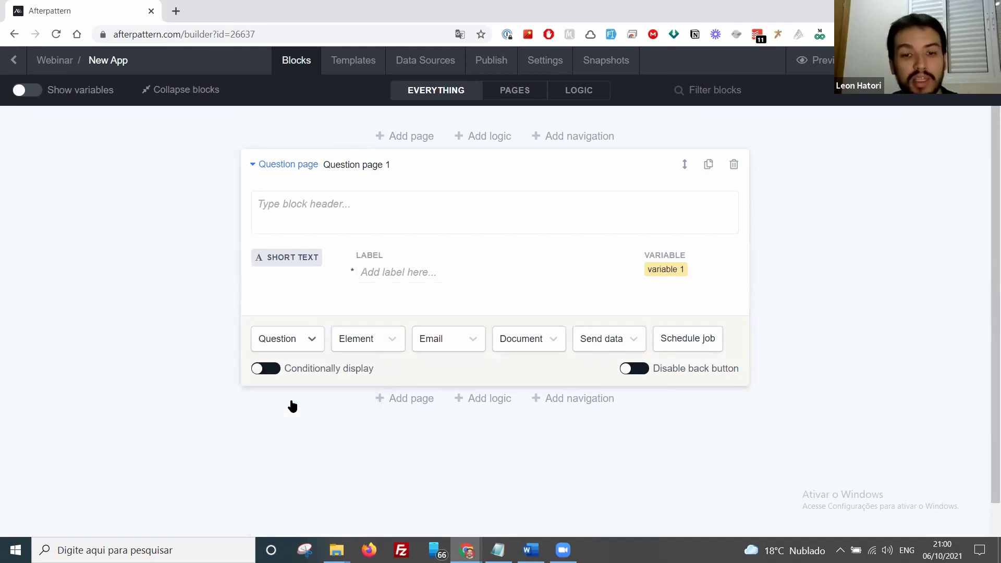
{"action": "scroll", "coordinate": [236, 378], "scroll_direction": "down", "scroll_amount": 2}
{"action": "scroll", "coordinate": [236, 389], "scroll_direction": "up", "scroll_amount": 2}
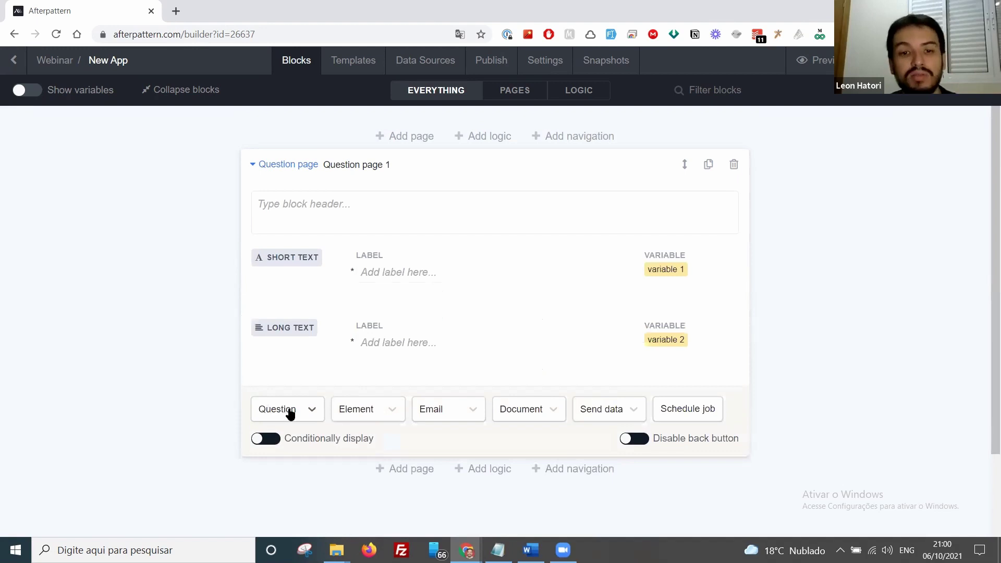
Add a checkboxes question and a money question below the long text question.
{"action": "left_click", "coordinate": [291, 412]}
{"action": "scroll", "coordinate": [242, 405], "scroll_direction": "down", "scroll_amount": 1}
{"action": "scroll", "coordinate": [302, 417], "scroll_direction": "down", "scroll_amount": 1}
{"action": "left_click", "coordinate": [238, 354]}
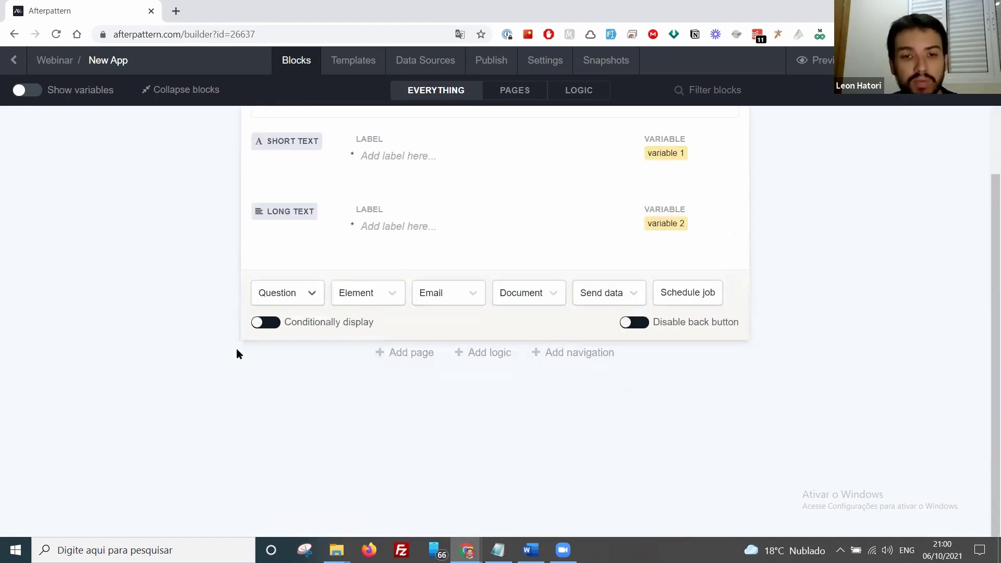
{"action": "left_click", "coordinate": [287, 387]}
{"action": "scroll", "coordinate": [288, 478], "scroll_direction": "down", "scroll_amount": 2}
{"action": "scroll", "coordinate": [289, 479], "scroll_direction": "down", "scroll_amount": 1}
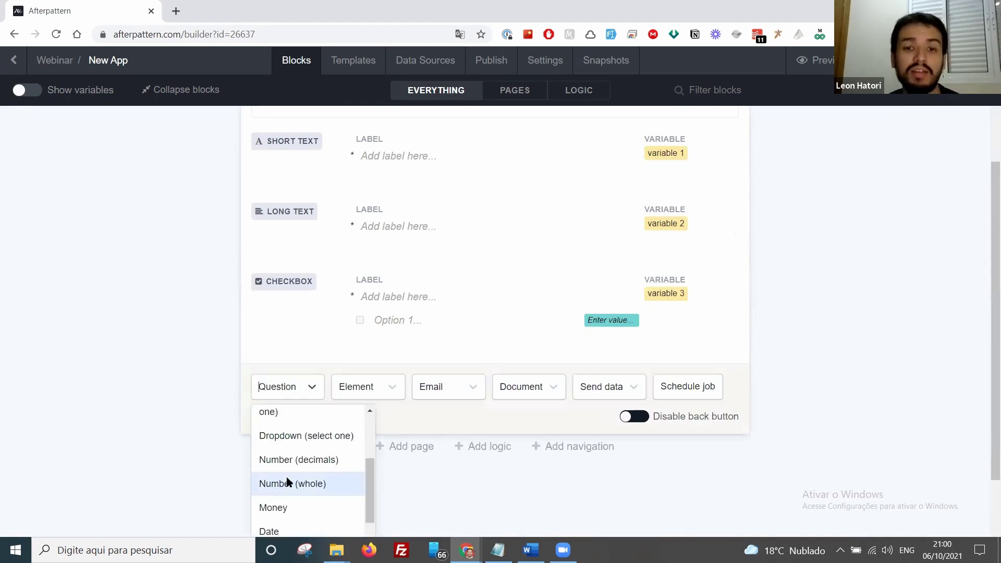
{"action": "scroll", "coordinate": [308, 445], "scroll_direction": "down", "scroll_amount": 1}
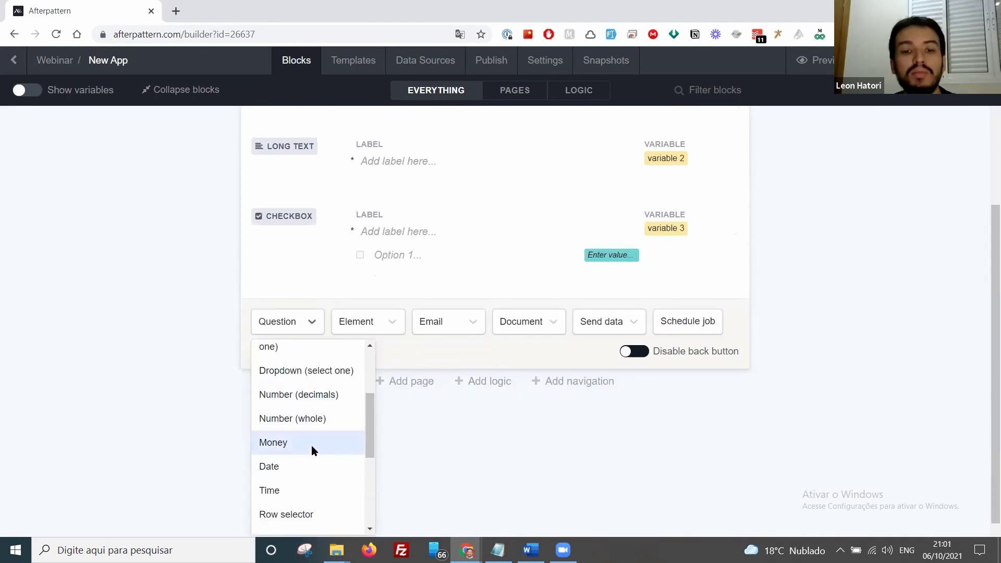
{"action": "left_click", "coordinate": [184, 387]}
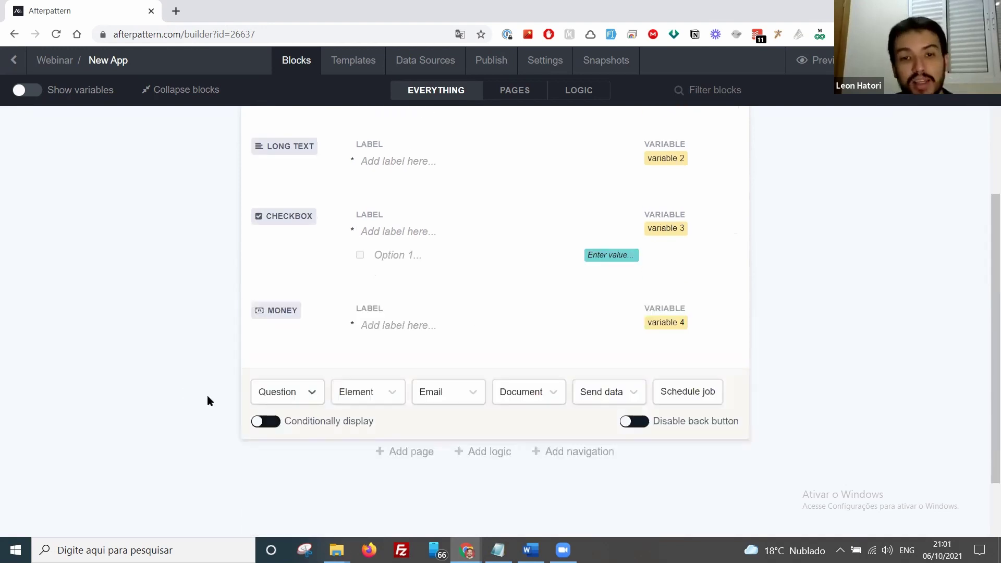
Delete the money question and the checkbox question from the question page.
{"action": "scroll", "coordinate": [207, 396], "scroll_direction": "up", "scroll_amount": 2}
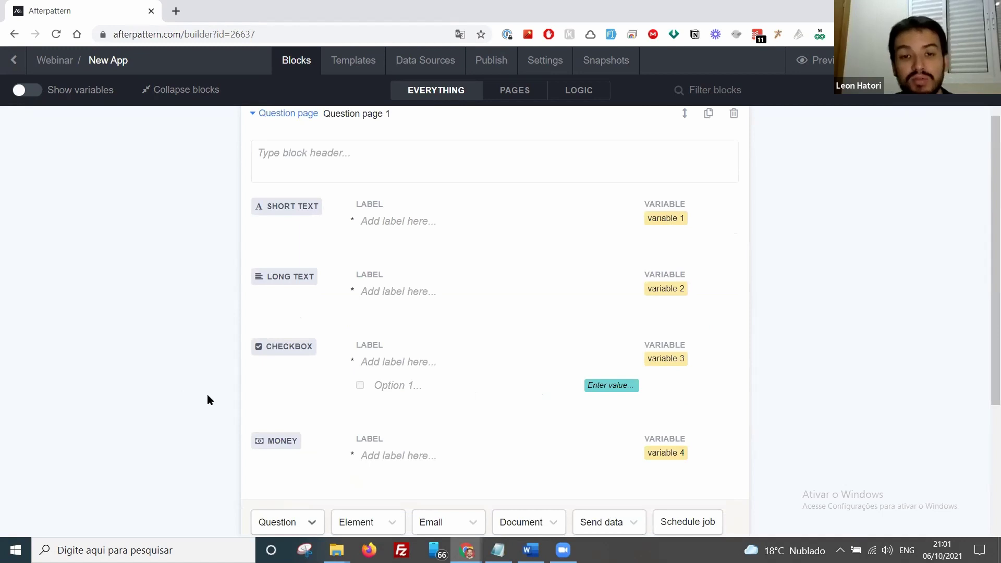
{"action": "scroll", "coordinate": [207, 395], "scroll_direction": "down", "scroll_amount": 1}
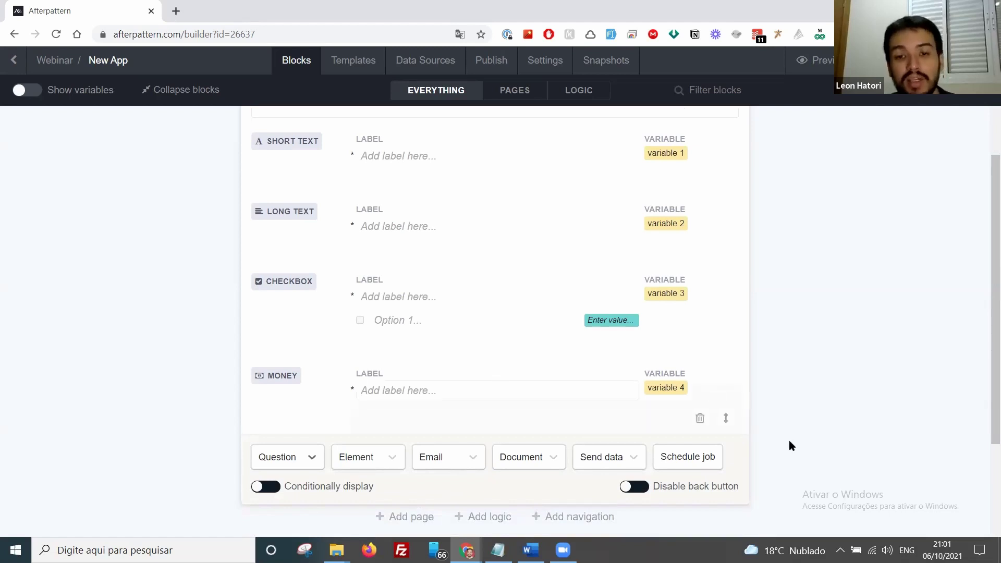
{"action": "left_click", "coordinate": [700, 419]}
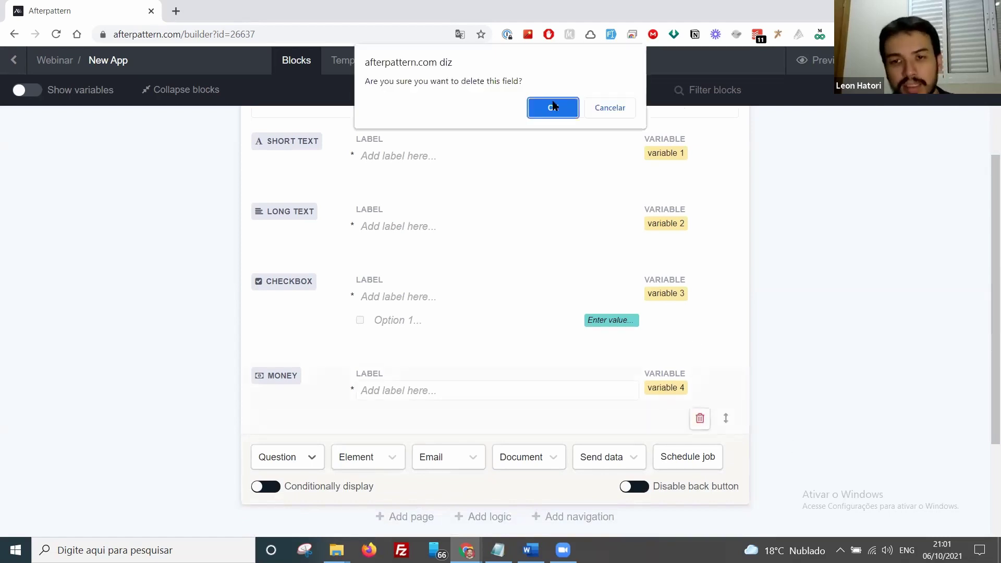
{"action": "key", "text": "Return"}
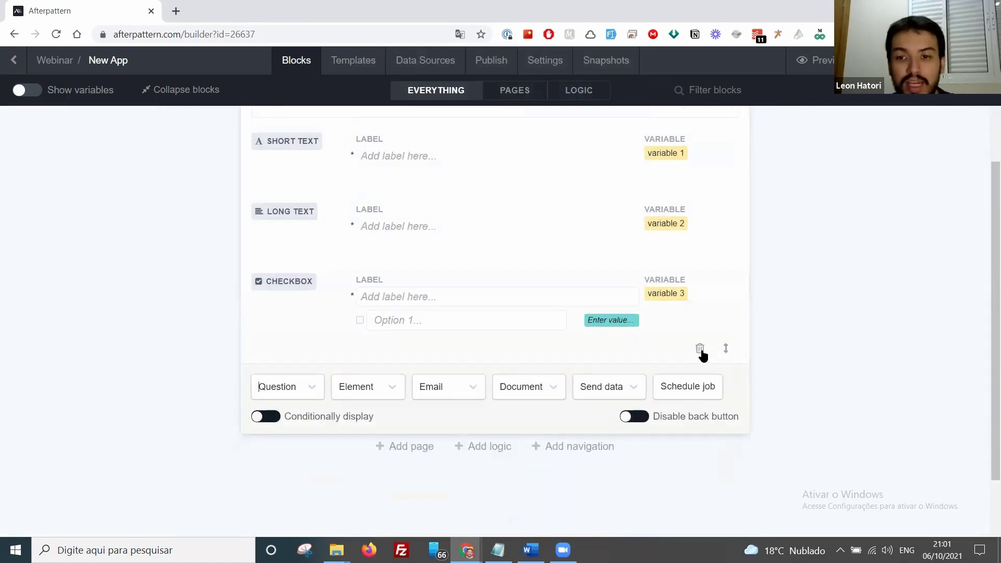
{"action": "left_click", "coordinate": [659, 298]}
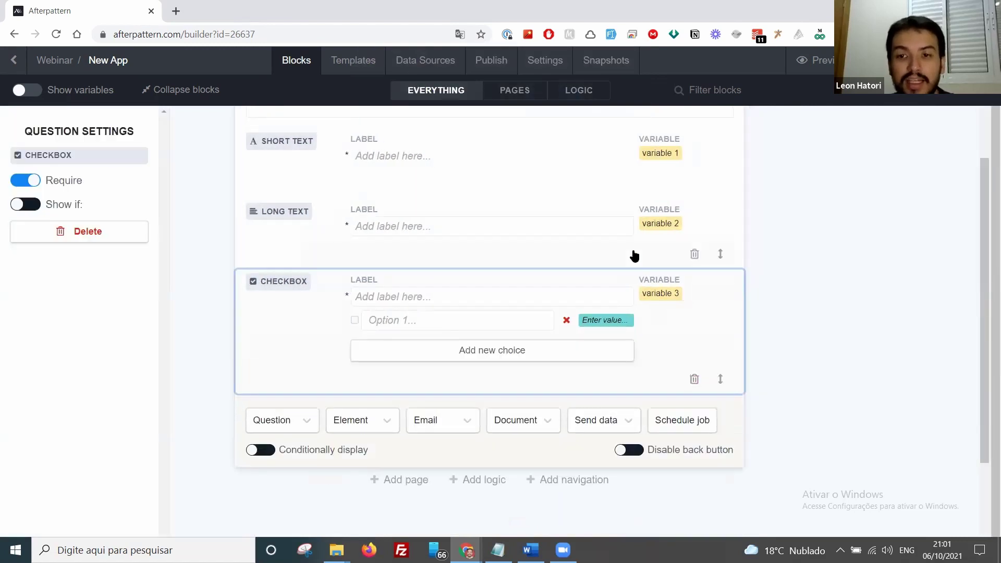
{"action": "left_click", "coordinate": [694, 379]}
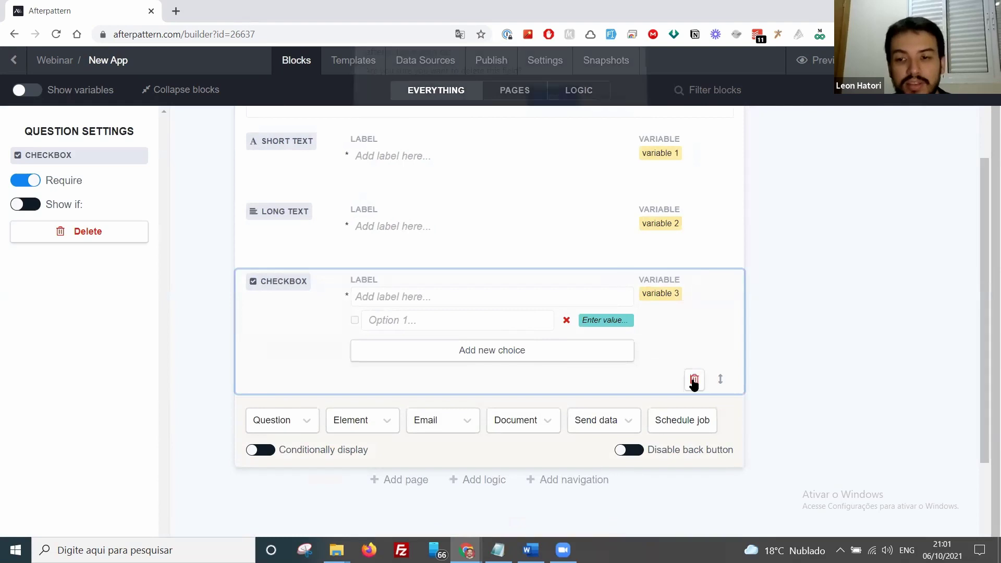
{"action": "left_click", "coordinate": [556, 107]}
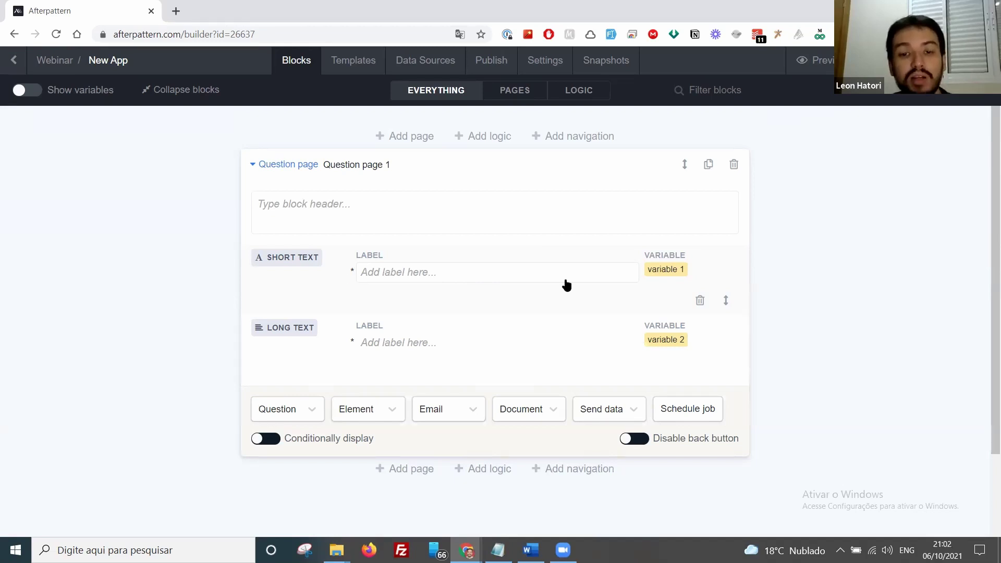
Rename the short text question's variable as "Nome da Empresa".
{"action": "left_click", "coordinate": [677, 272]}
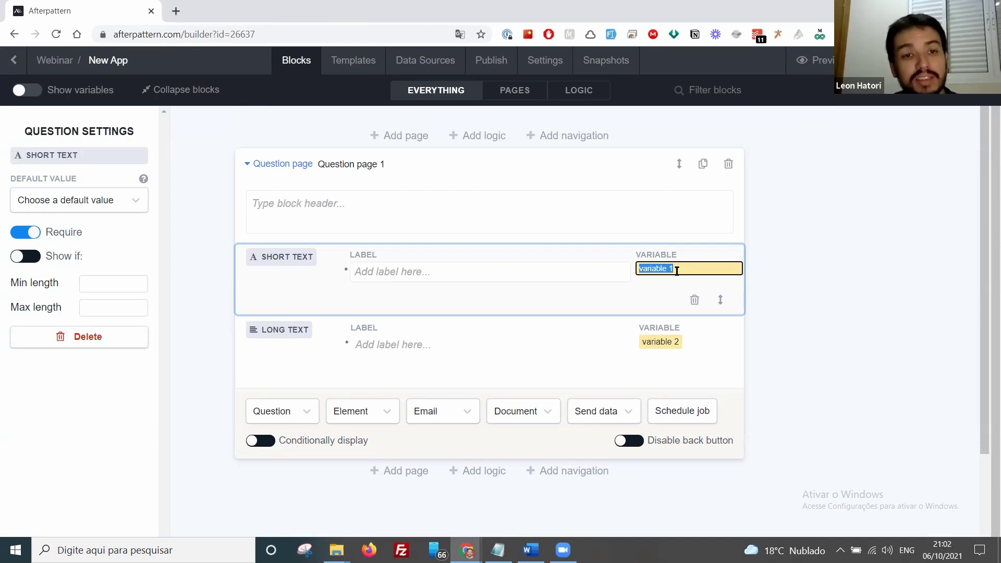
{"action": "type", "text": "Nome da F"}
{"action": "type", "text": "mpresa"}
Replace the long text question on the question page with a second short text question.
{"action": "left_click", "coordinate": [693, 300]}
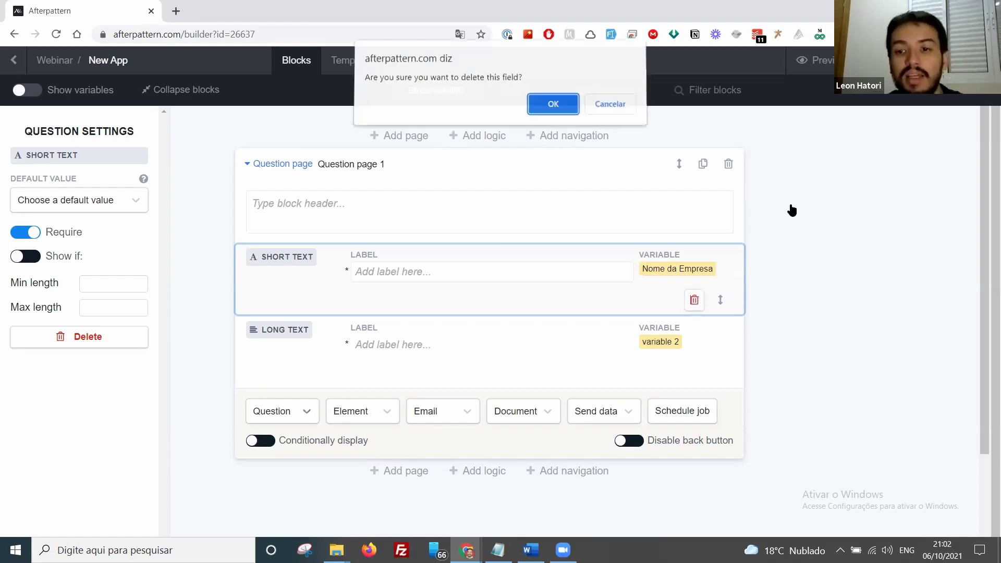
{"action": "key", "text": "Escape"}
{"action": "left_click", "coordinate": [730, 359]}
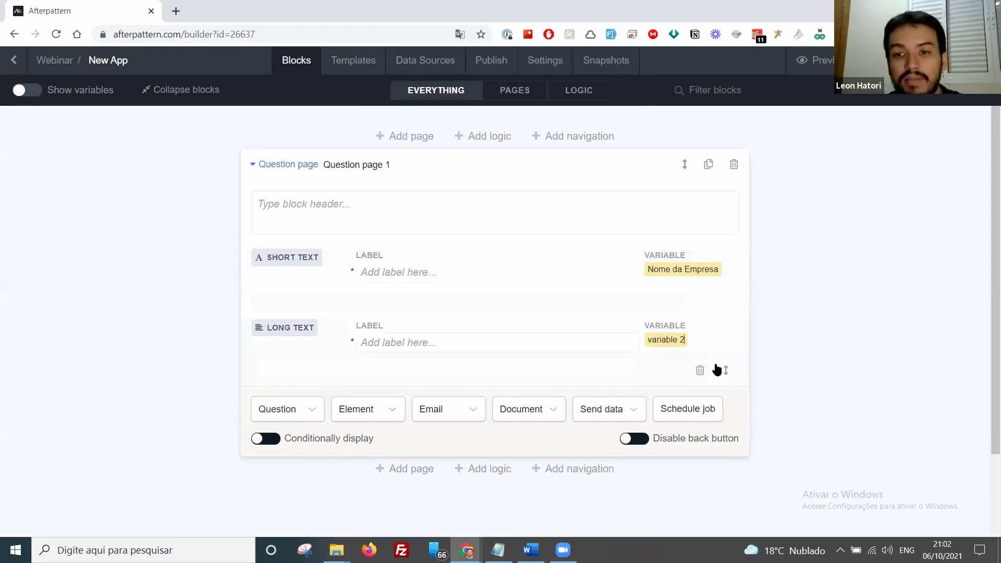
{"action": "key", "text": "Return"}
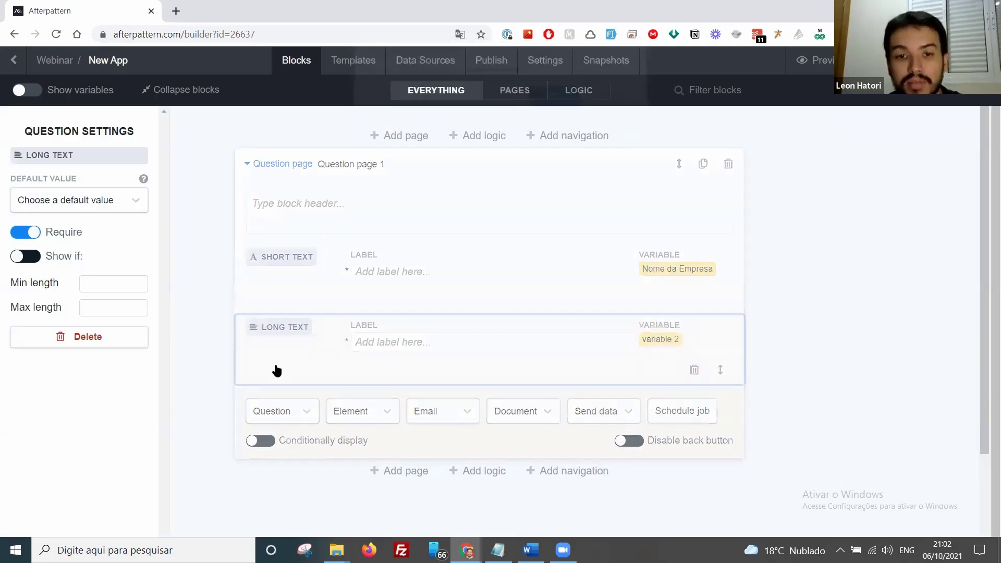
{"action": "left_click", "coordinate": [298, 344]}
{"action": "left_click", "coordinate": [316, 367]}
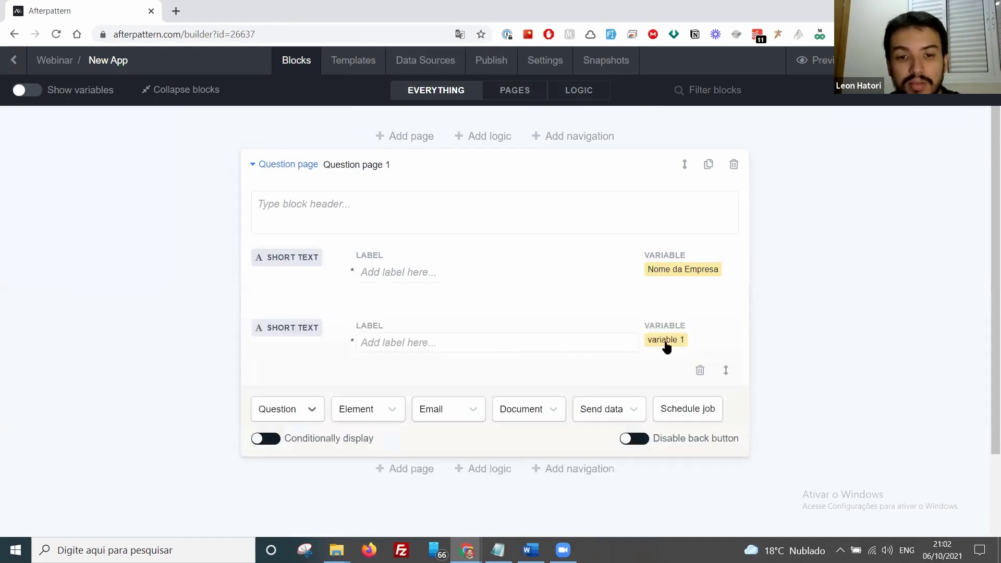
Rename the second short text question's variable as "CNPJ".
{"action": "left_click", "coordinate": [676, 340]}
{"action": "left_click", "coordinate": [676, 340]}
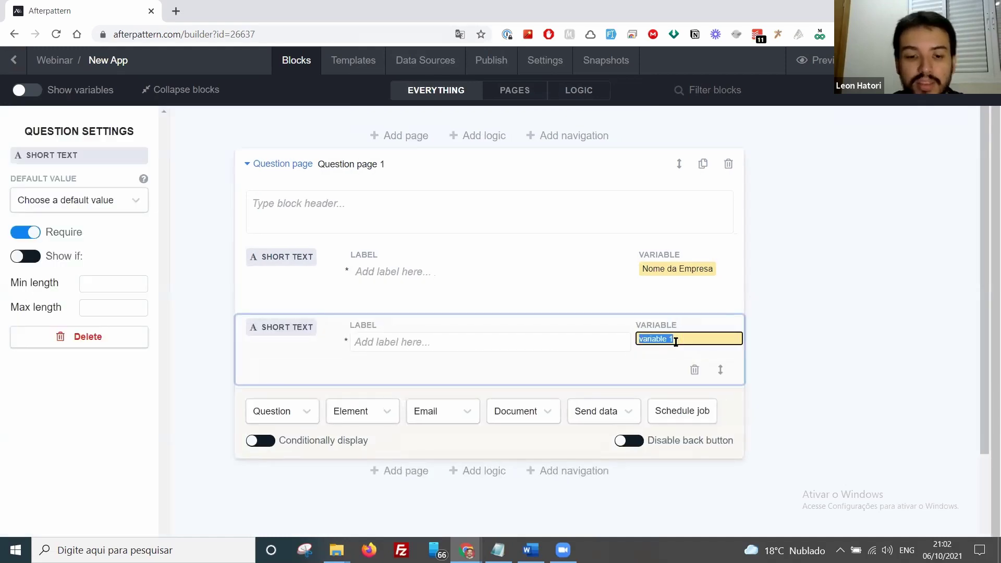
{"action": "type", "text": "CNPJ"}
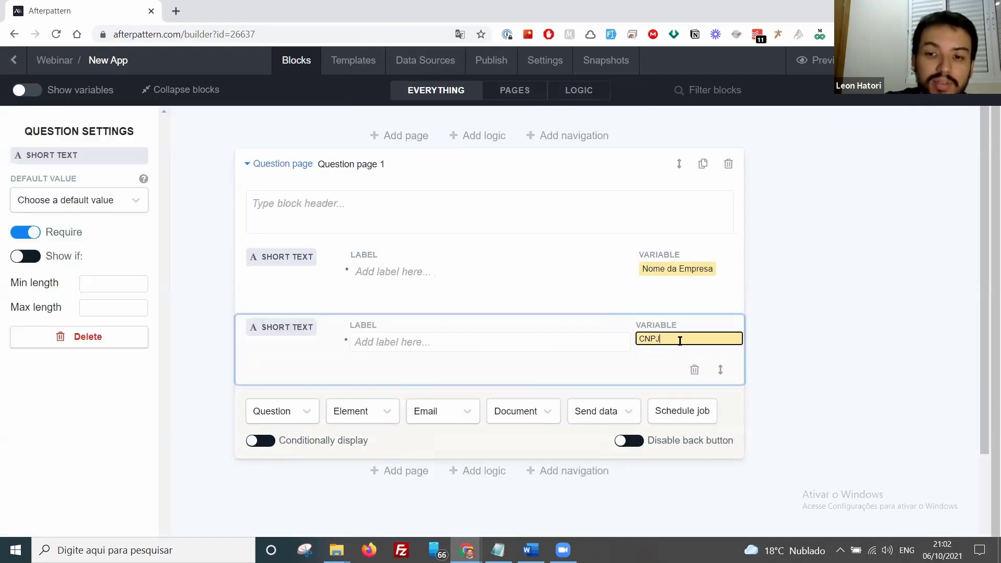
{"action": "left_click", "coordinate": [371, 354]}
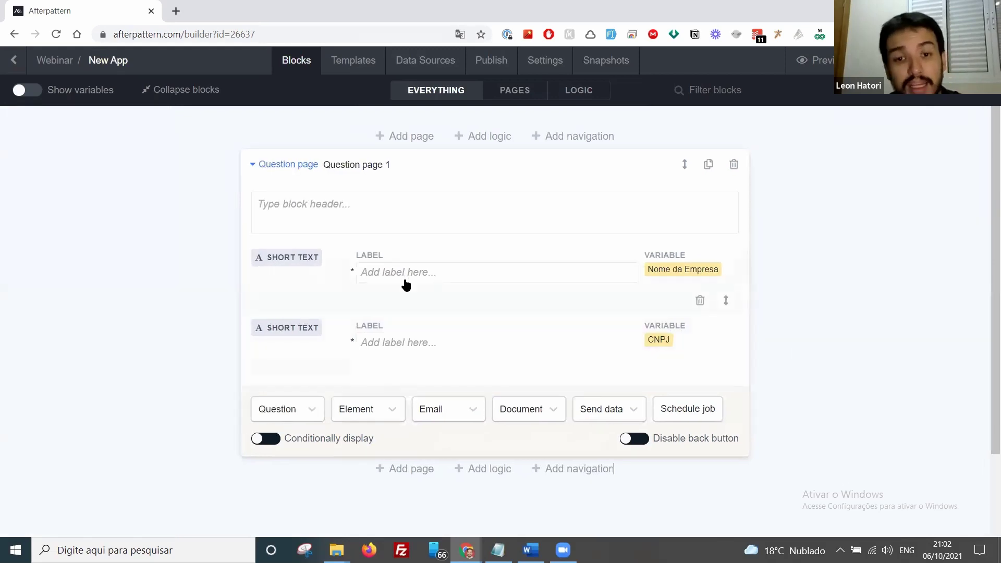
Label the first short text question "Nome da empresa".
{"action": "left_click", "coordinate": [467, 277]}
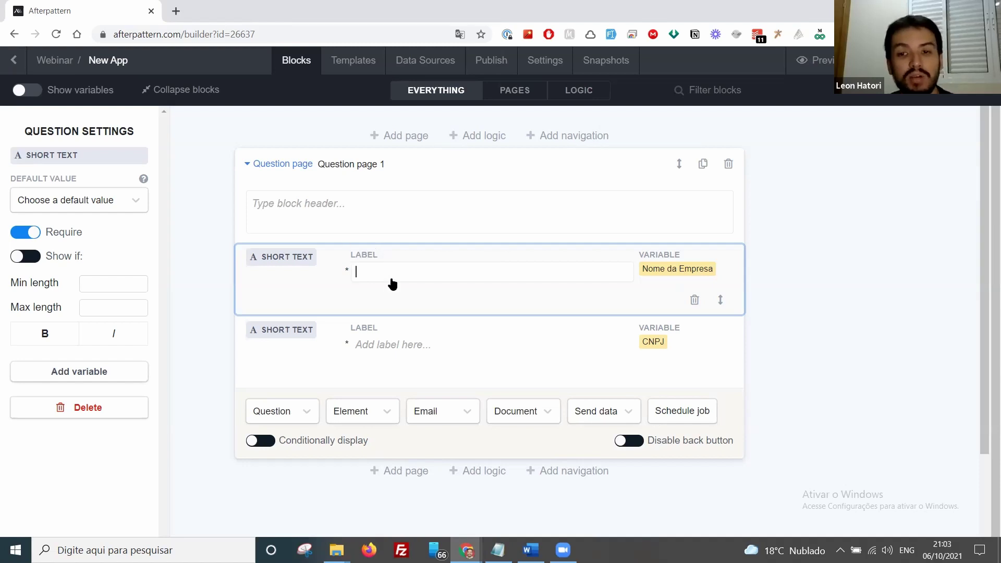
{"action": "type", "text": "Nome a"}
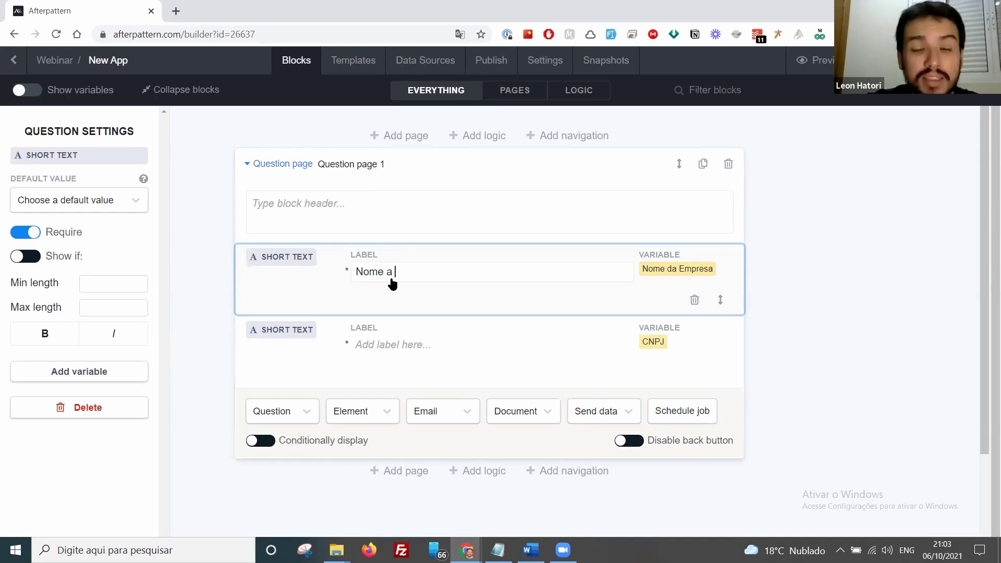
{"action": "key", "text": "BackSpace"}
{"action": "type", "text": "da empresa"}
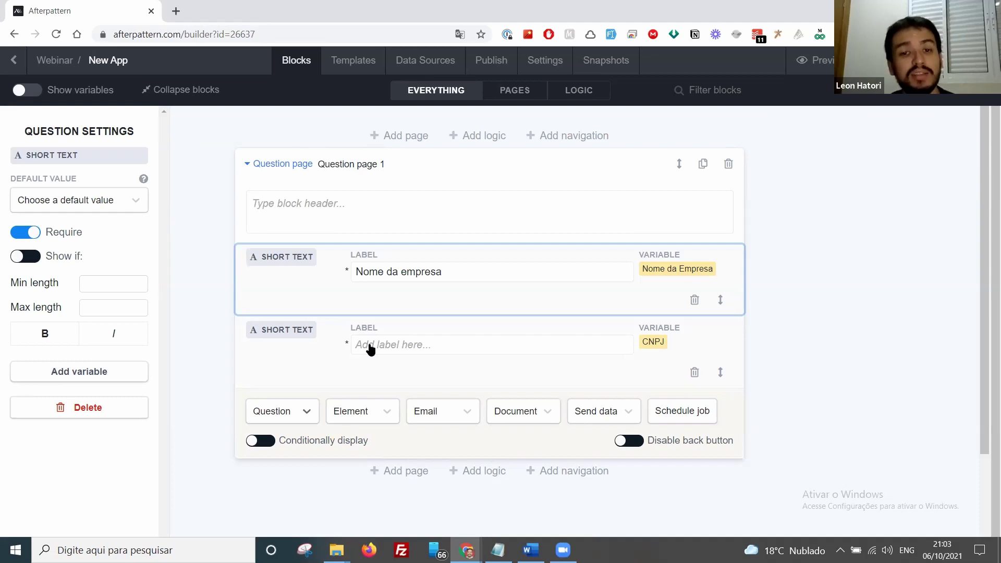
Label the second short text question "CNPJ da empresa".
{"action": "left_click", "coordinate": [370, 346]}
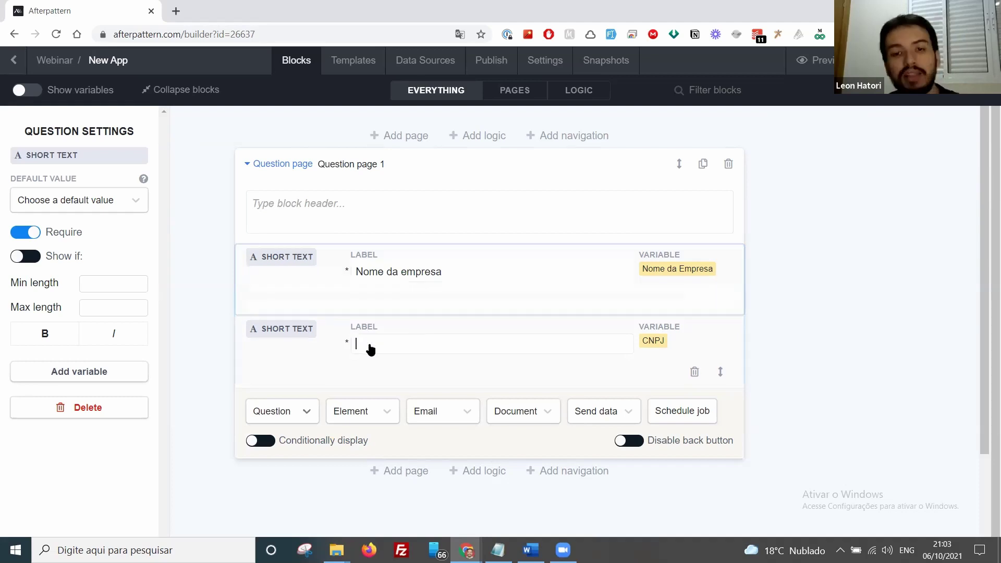
{"action": "type", "text": "CNP"}
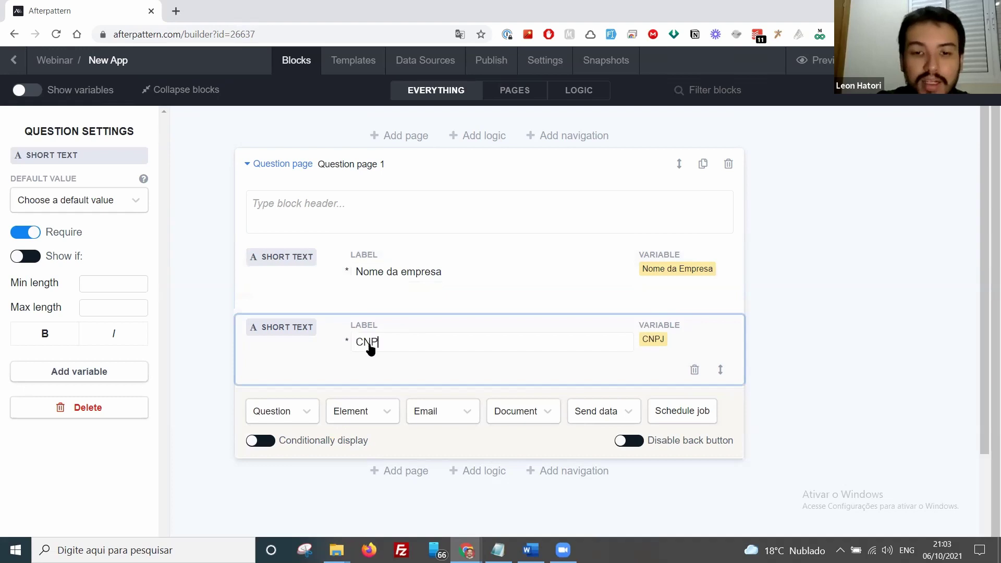
{"action": "type", "text": "J da empresa"}
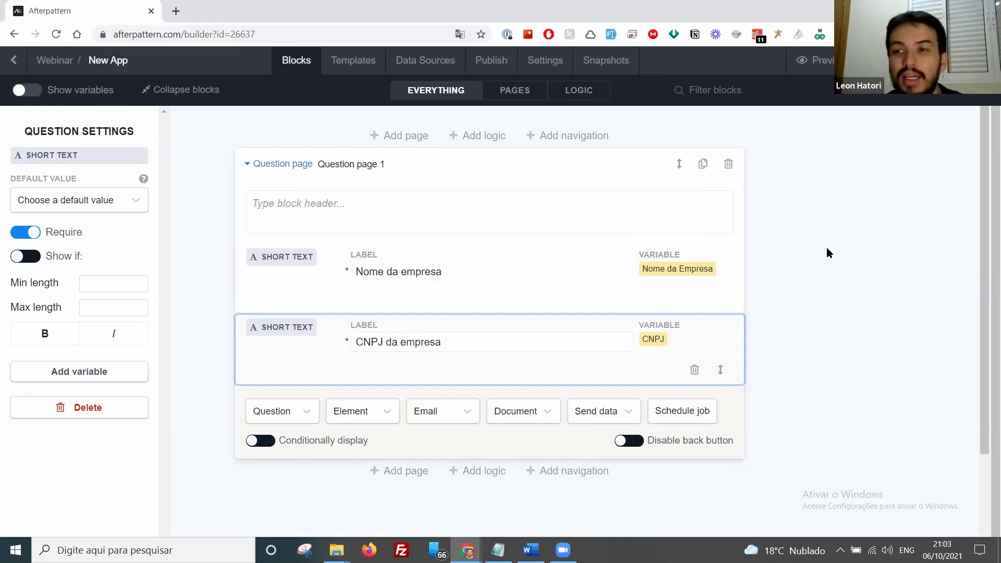
{"action": "left_click", "coordinate": [899, 285]}
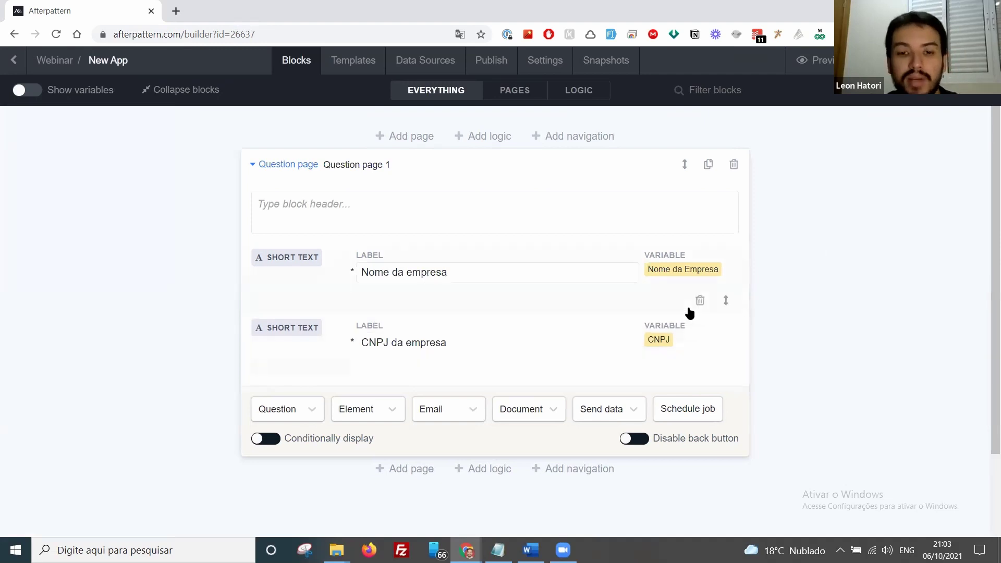
Switch to the NDA contract in Word, maximize its window and compare its company placeholders with the app's questions.
{"action": "key", "text": "alt+Tab"}
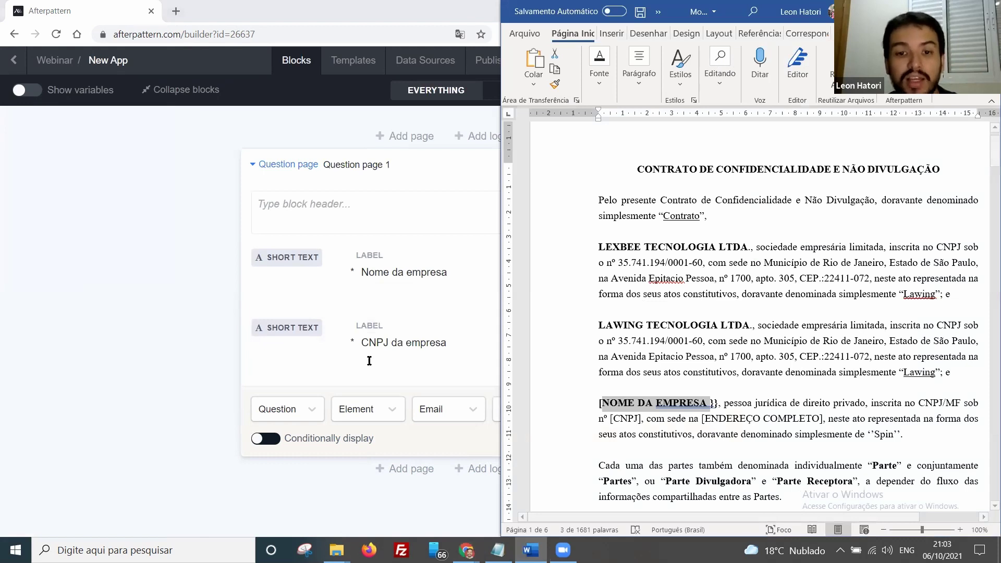
{"action": "key", "text": "super+Up"}
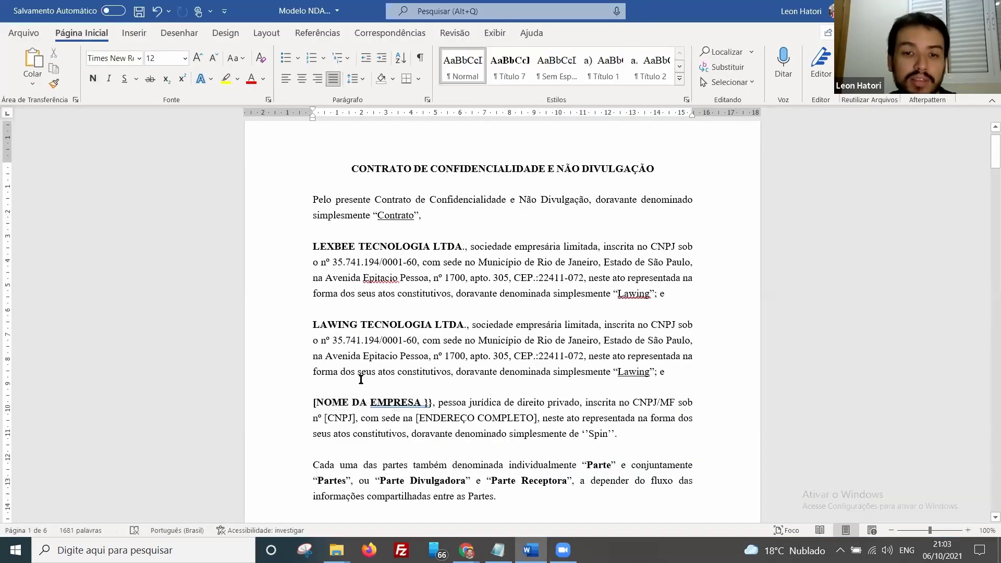
{"action": "scroll", "coordinate": [361, 379], "scroll_direction": "down", "scroll_amount": 1}
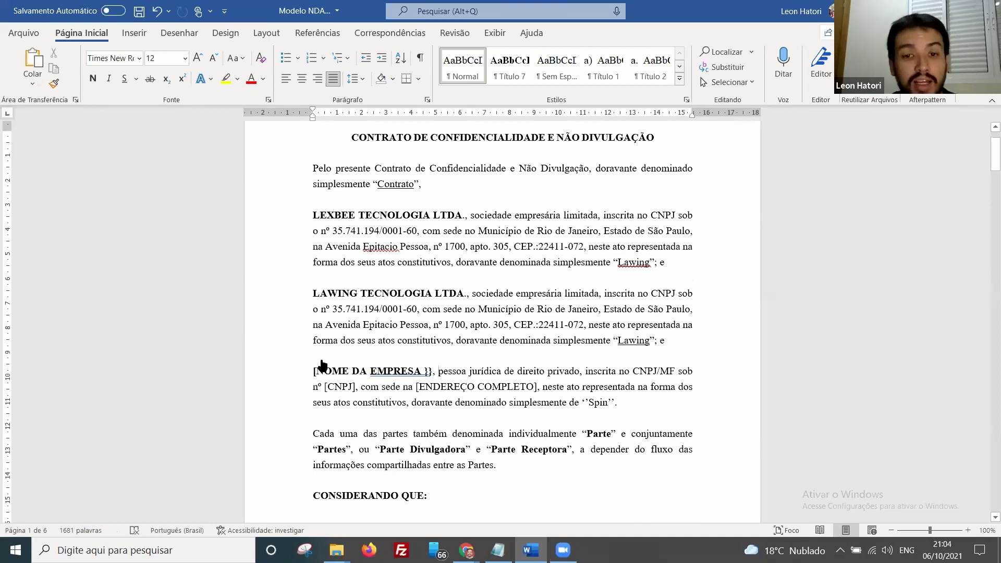
{"action": "key", "text": "alt+Tab"}
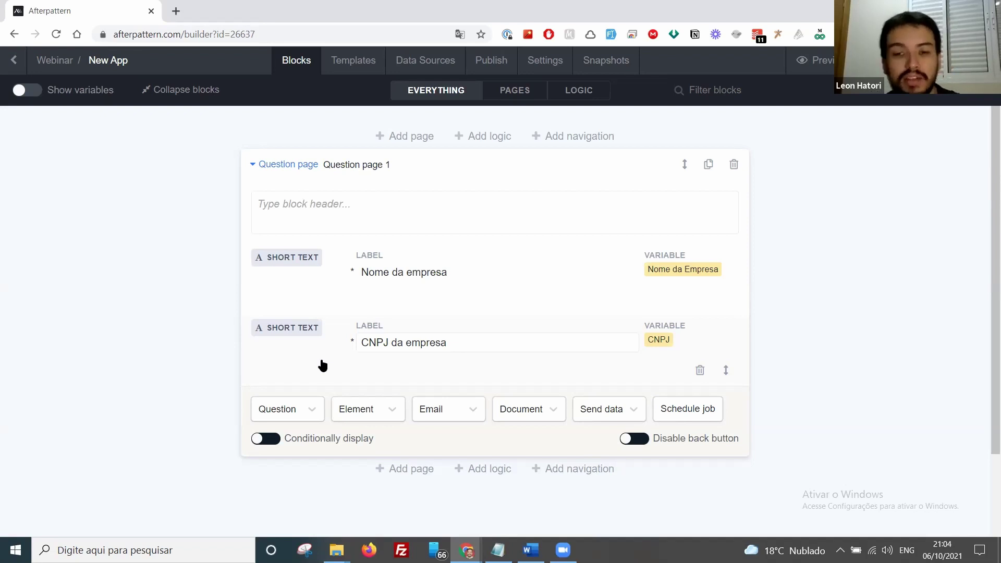
{"action": "key", "text": "alt+Tab"}
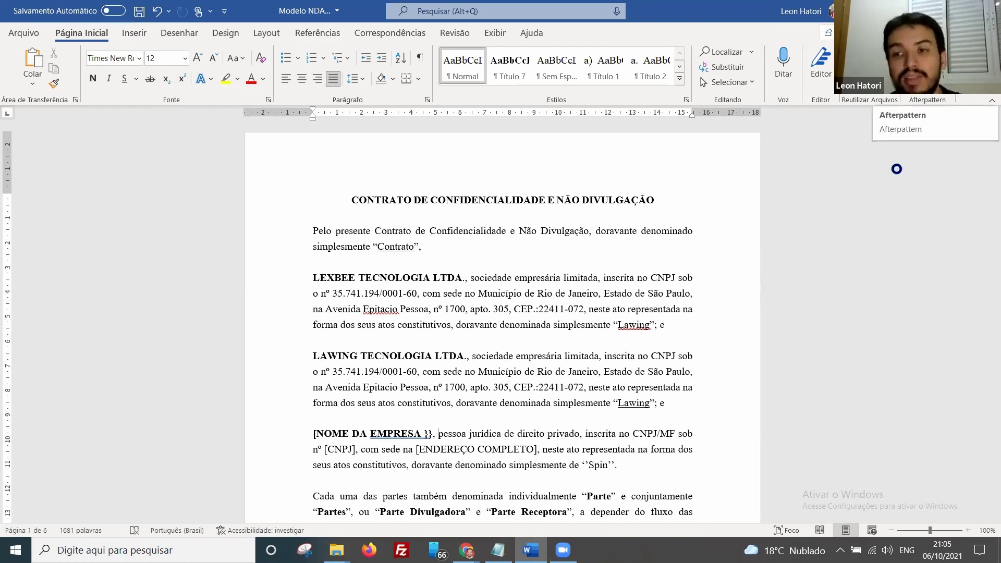
Open the Afterpattern add-in in Word and set its connected app to New App.
{"action": "left_click", "coordinate": [928, 73]}
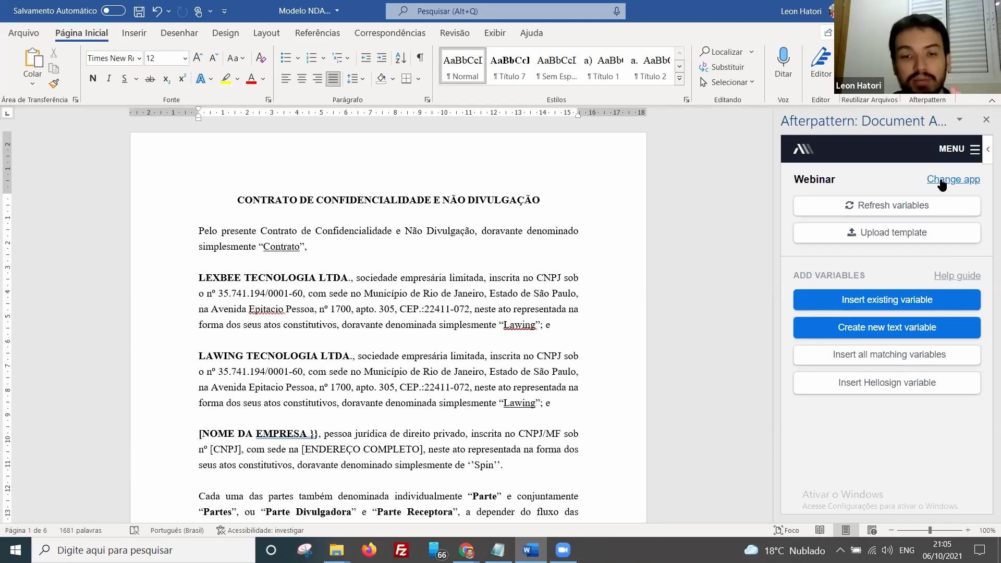
{"action": "left_click", "coordinate": [941, 181]}
{"action": "left_click", "coordinate": [852, 234]}
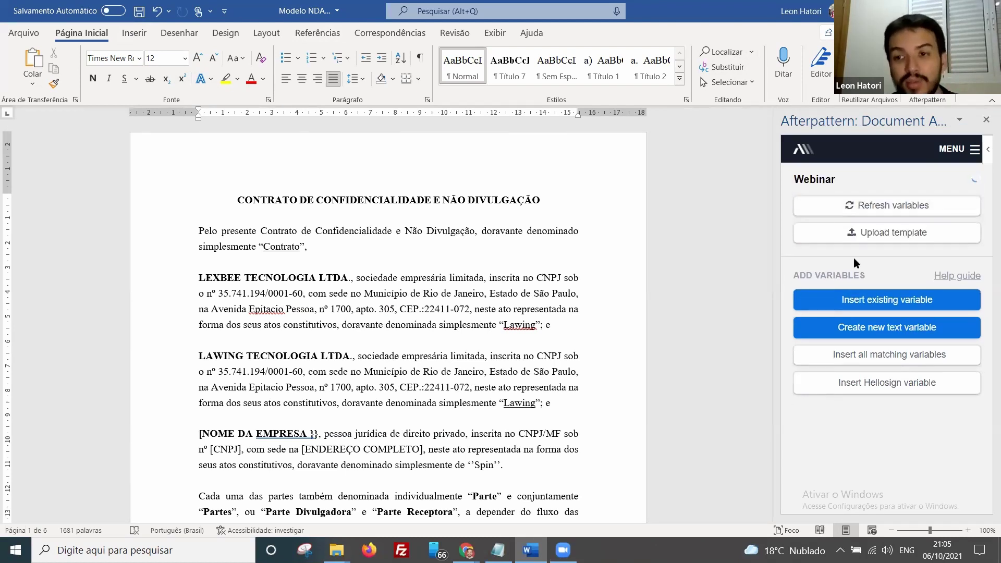
{"action": "key", "text": "alt+Tab"}
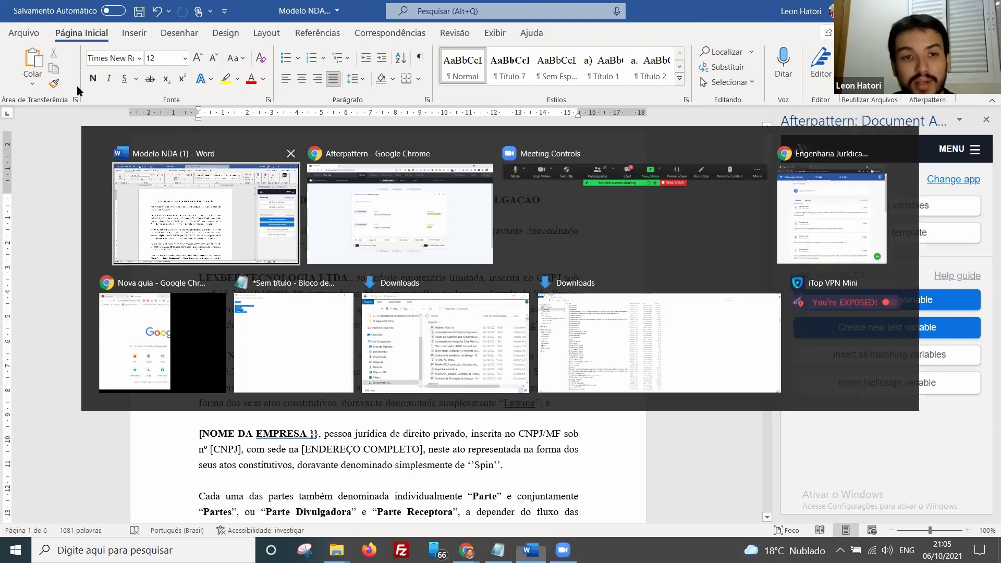
{"action": "key", "text": "alt+Tab"}
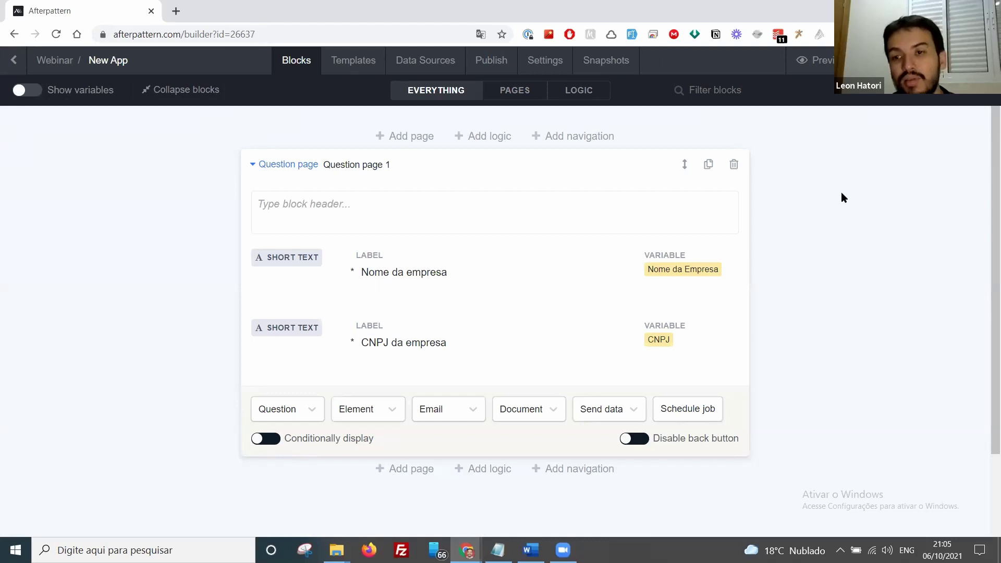
{"action": "key", "text": "alt+Tab"}
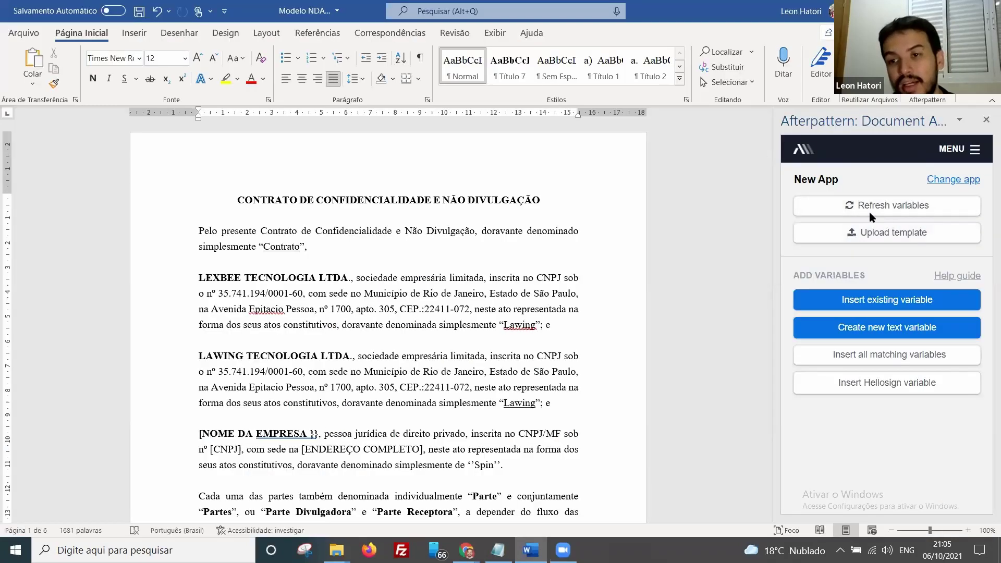
Compare the app name in the Afterpattern builder with the apps offered by the Word add-in, keeping New App selected.
{"action": "key", "text": "alt+Tab"}
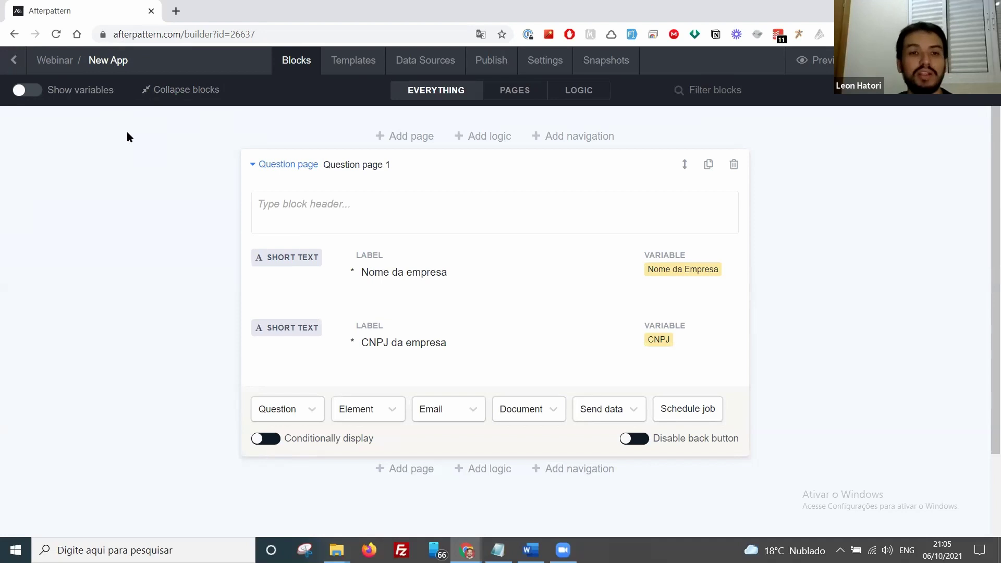
{"action": "left_click", "coordinate": [116, 61]}
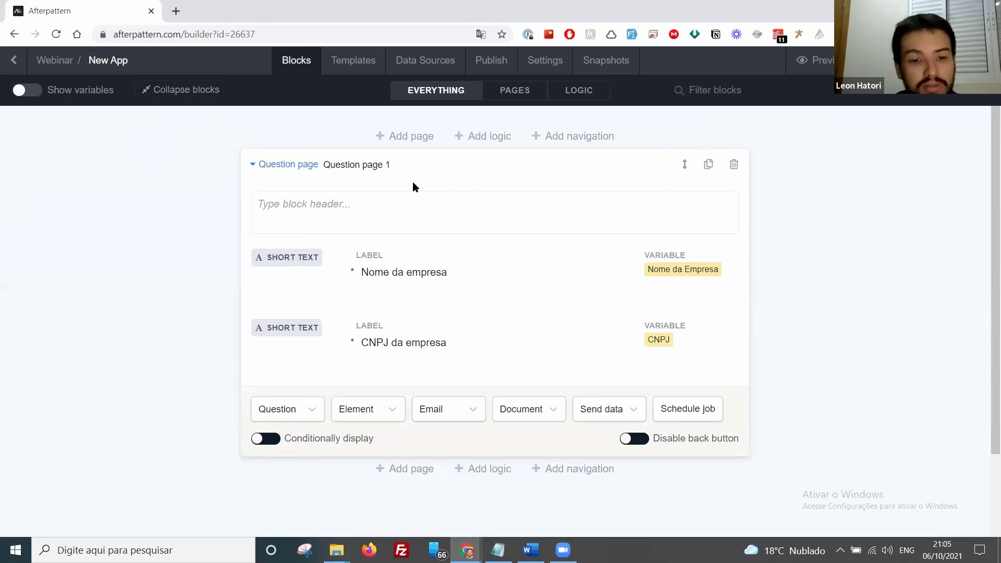
{"action": "key", "text": "alt+Tab"}
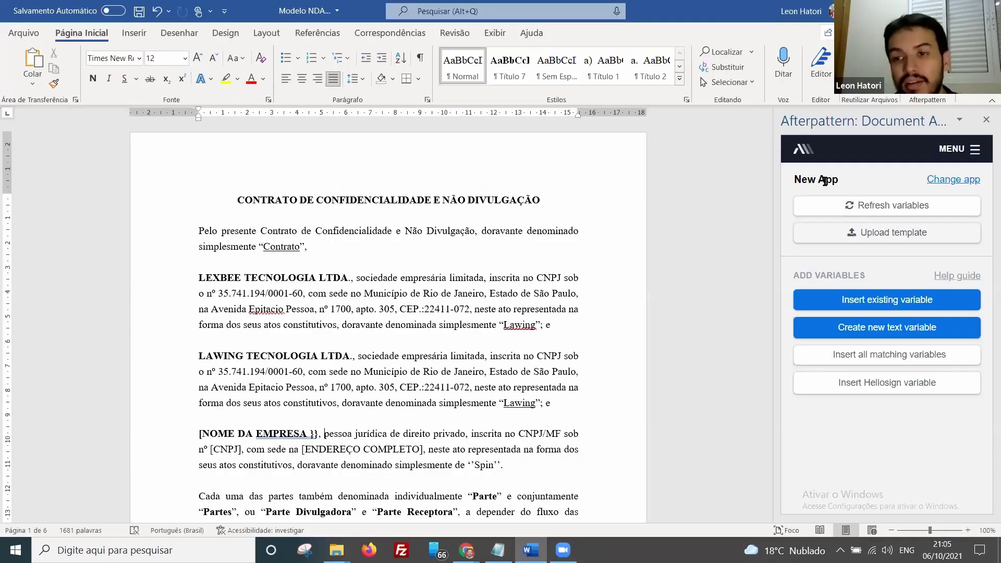
{"action": "left_click", "coordinate": [952, 181]}
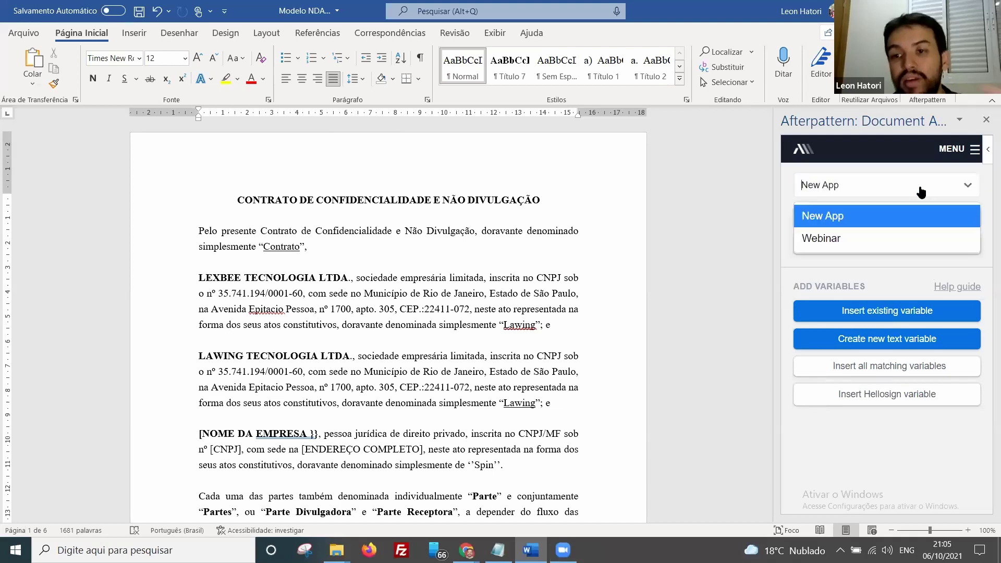
{"action": "left_click", "coordinate": [874, 221]}
{"action": "left_click", "coordinate": [953, 181]}
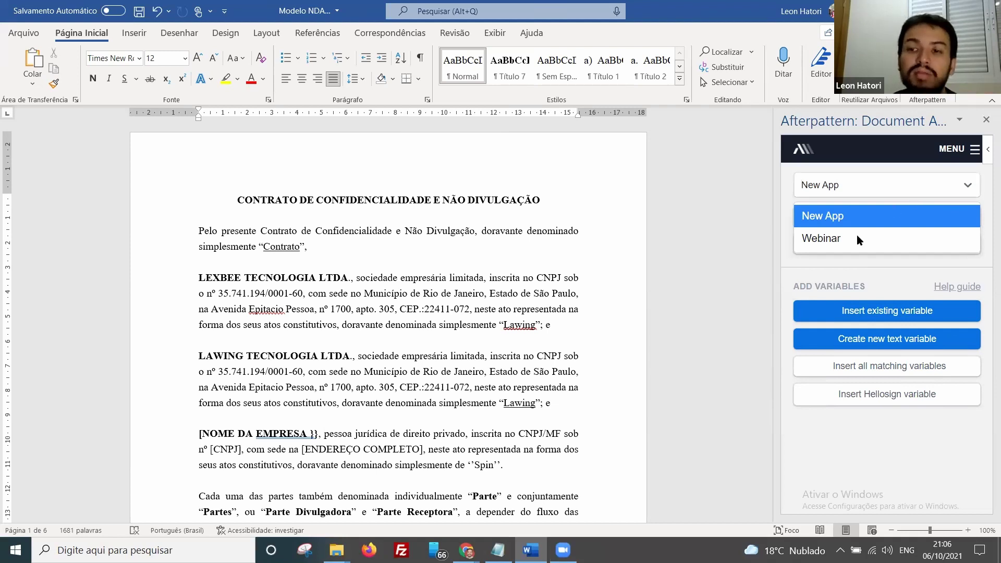
{"action": "left_click", "coordinate": [868, 194]}
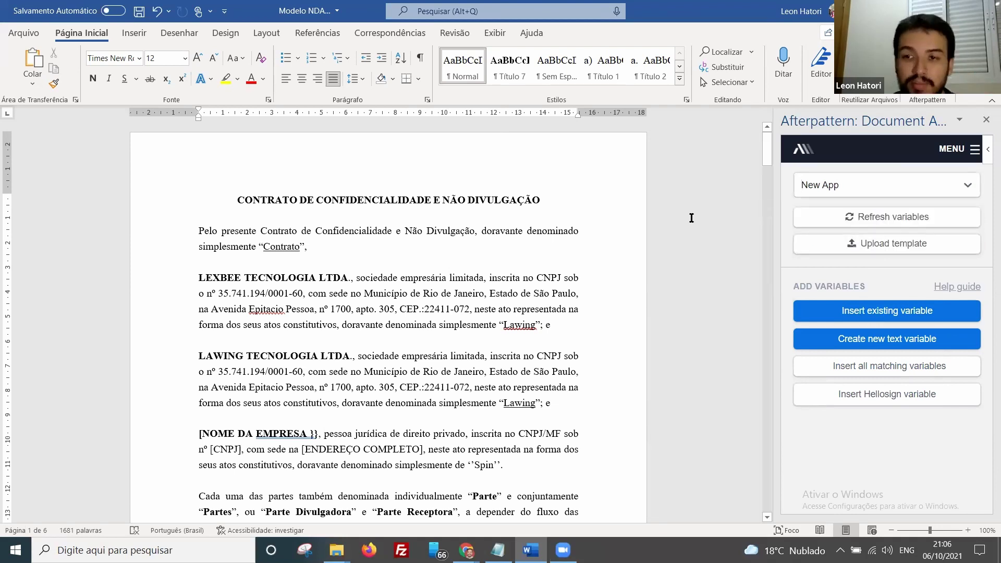
Refresh the add-in's variables from New App and compare them with the questions in the Afterpattern builder.
{"action": "key", "text": "alt+Tab"}
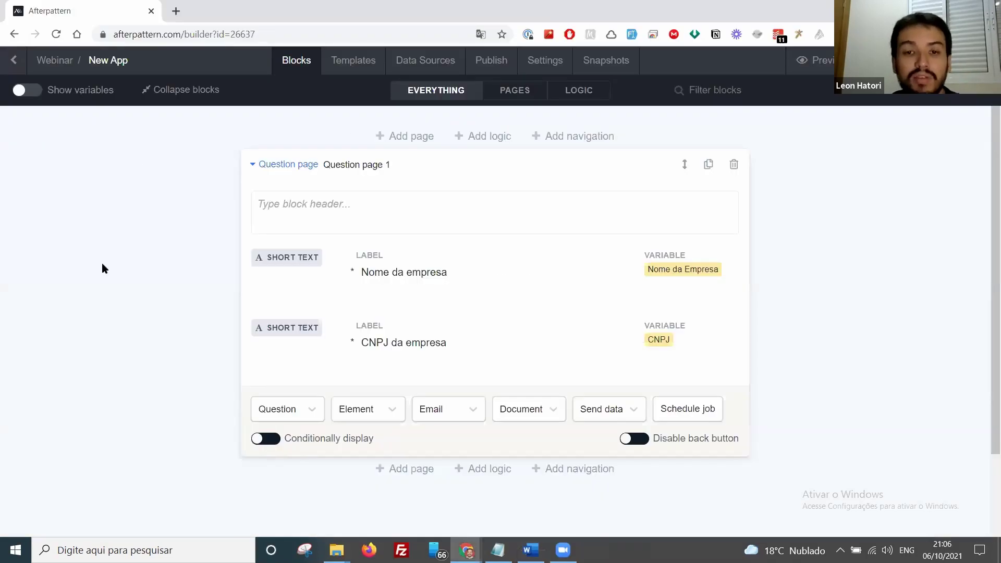
{"action": "key", "text": "alt+Tab"}
{"action": "left_click", "coordinate": [867, 223]}
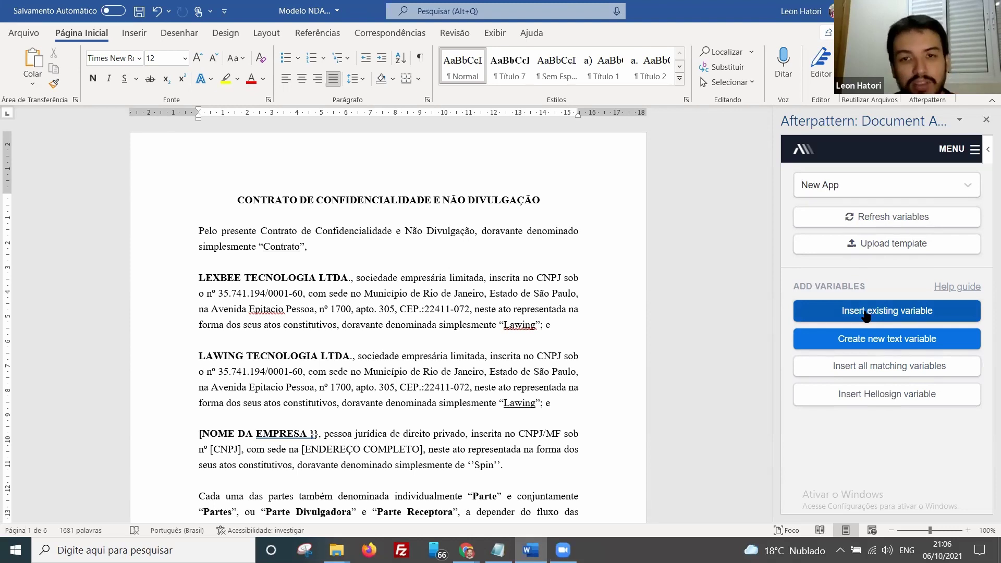
{"action": "key", "text": "alt+Tab"}
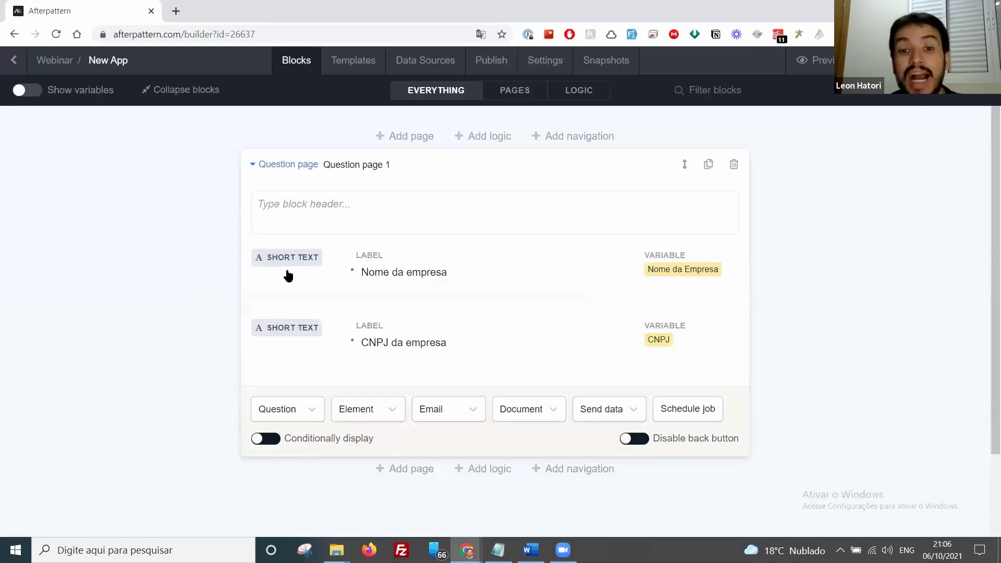
{"action": "key", "text": "alt+Tab"}
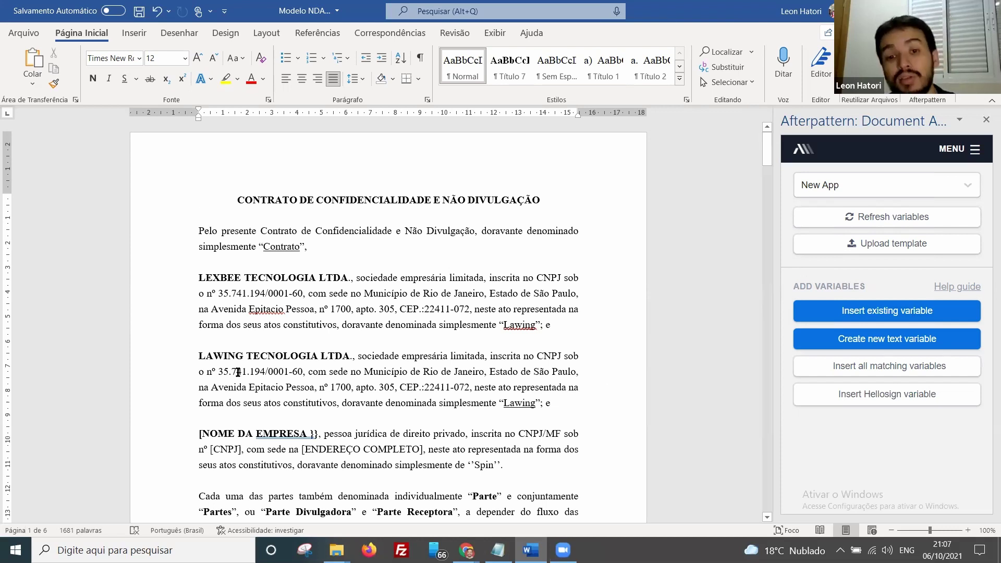
Select the company name placeholder in the Word contract and switch back to the Afterpattern builder.
{"action": "left_click", "coordinate": [314, 434], "text": "shift"}
{"action": "left_click_drag", "start_coordinate": [323, 435], "coordinate": [202, 433]}
{"action": "key", "text": "alt+Tab"}
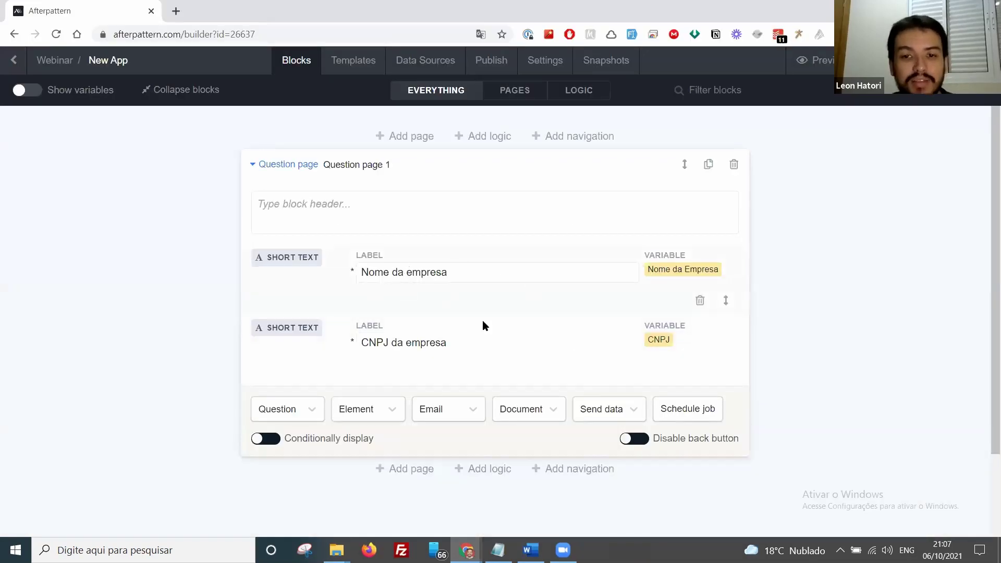
Switch to Word and replace the company name placeholder in the contract with the existing variable Nome da Empresa.
{"action": "key", "text": "alt+Tab"}
{"action": "left_click", "coordinate": [315, 434]}
{"action": "left_click_drag", "start_coordinate": [270, 434], "coordinate": [215, 434]}
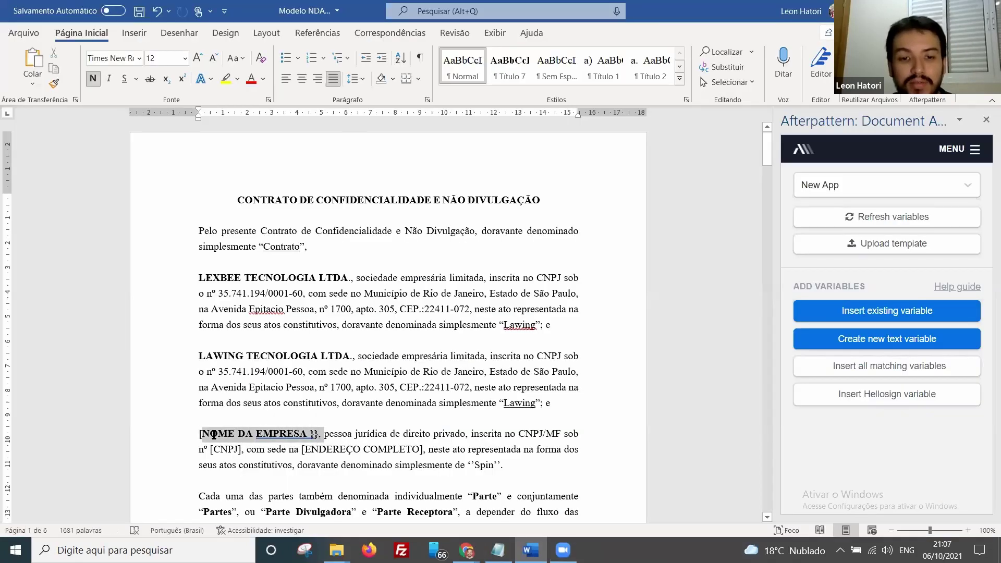
{"action": "left_click", "coordinate": [860, 312]}
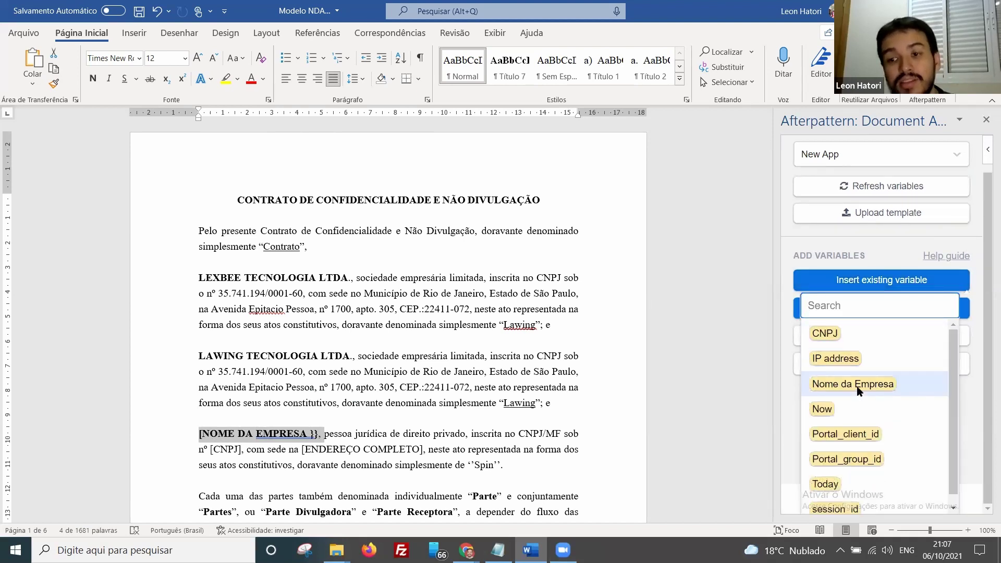
{"action": "left_click", "coordinate": [858, 389]}
{"action": "scroll", "coordinate": [318, 271], "scroll_direction": "down", "scroll_amount": 3}
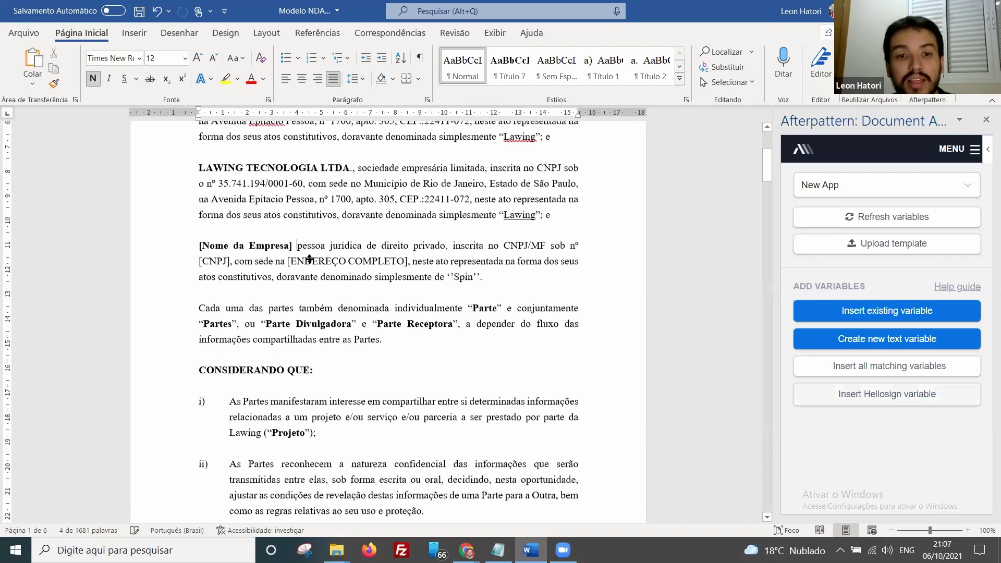
Replace the [CNPJ] placeholder in the contract's third party paragraph with the existing variable CNPJ.
{"action": "scroll", "coordinate": [311, 260], "scroll_direction": "up", "scroll_amount": 2}
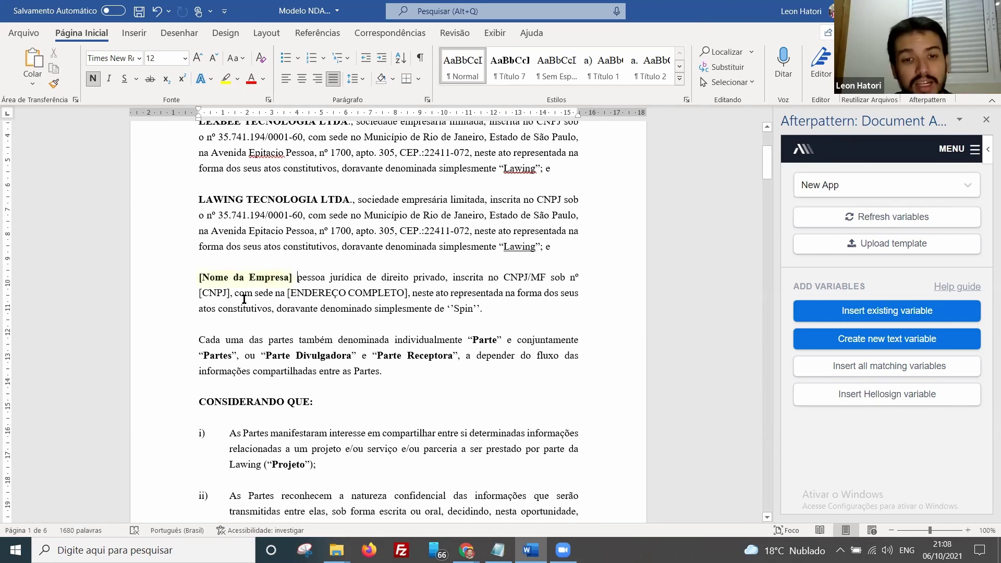
{"action": "left_click_drag", "start_coordinate": [233, 295], "coordinate": [196, 297]}
{"action": "left_click", "coordinate": [855, 311]}
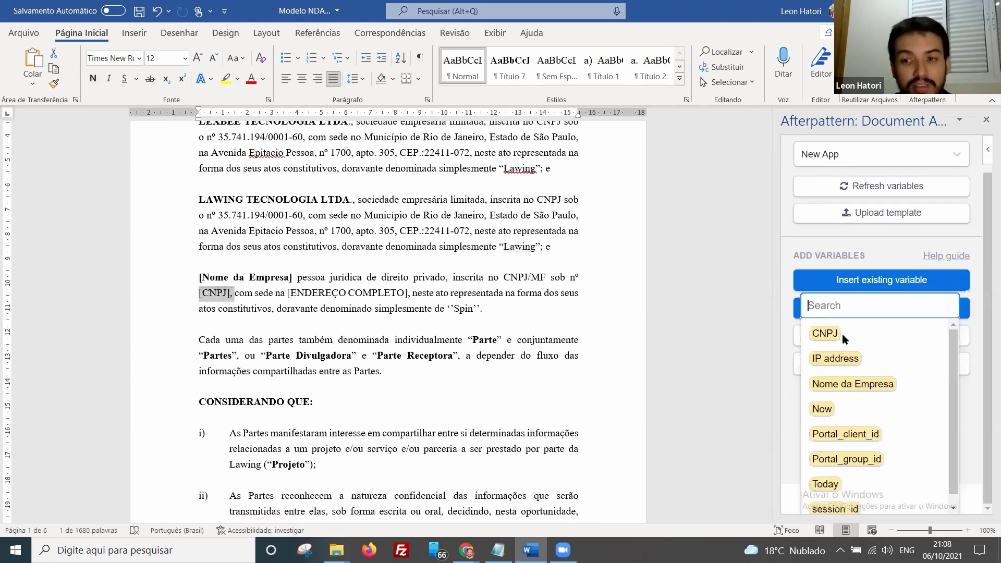
{"action": "left_click", "coordinate": [829, 334]}
{"action": "scroll", "coordinate": [246, 206], "scroll_direction": "down", "scroll_amount": 3}
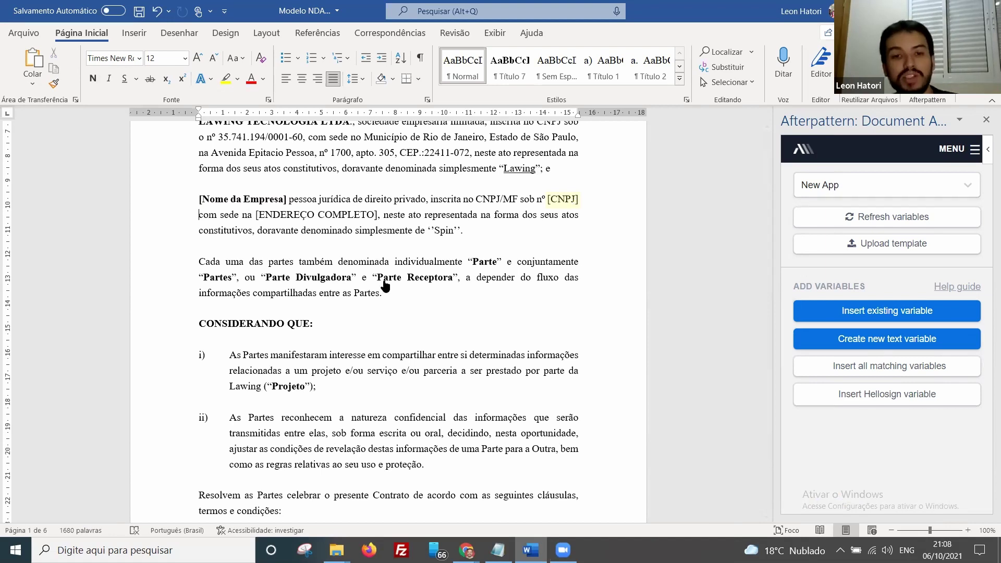
Compare the inserted variables with the builder's questions and look through the Word contract's parties, recitals and first clauses.
{"action": "key", "text": "alt+Tab"}
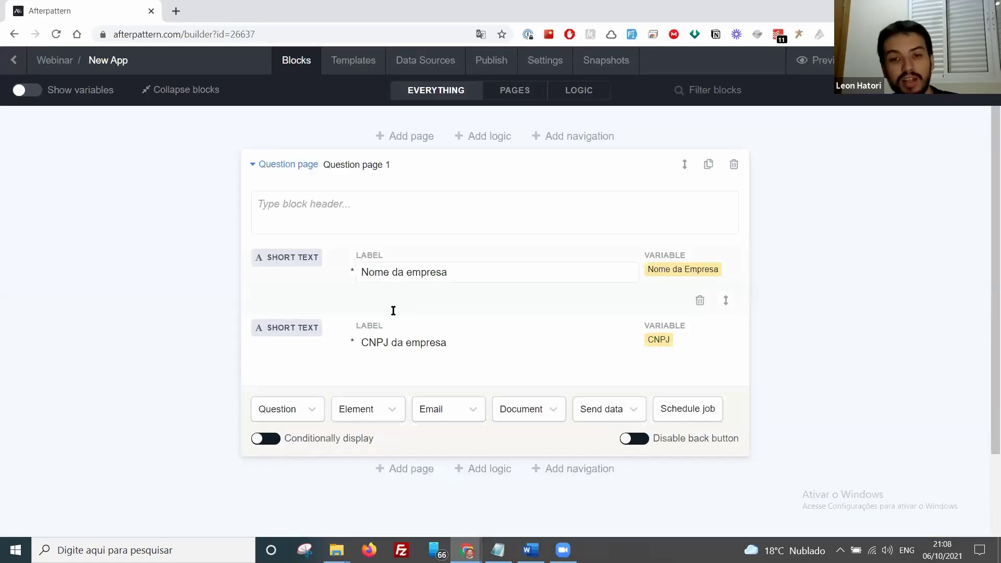
{"action": "key", "text": "alt+Tab"}
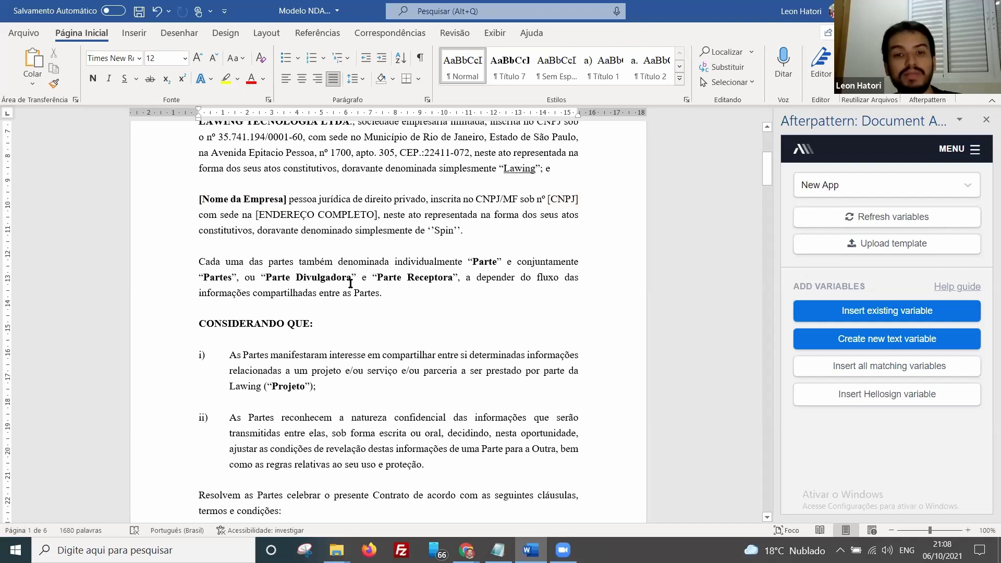
{"action": "scroll", "coordinate": [344, 280], "scroll_direction": "up", "scroll_amount": 1}
{"action": "scroll", "coordinate": [344, 278], "scroll_direction": "up", "scroll_amount": 1}
{"action": "scroll", "coordinate": [345, 275], "scroll_direction": "up", "scroll_amount": 2}
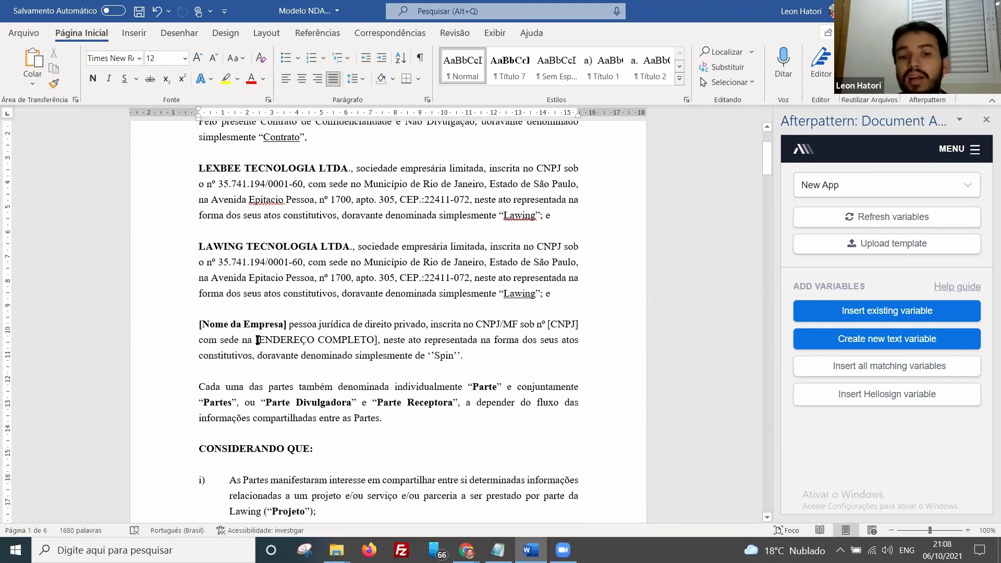
{"action": "scroll", "coordinate": [416, 342], "scroll_direction": "down", "scroll_amount": 1}
{"action": "scroll", "coordinate": [415, 342], "scroll_direction": "down", "scroll_amount": 10}
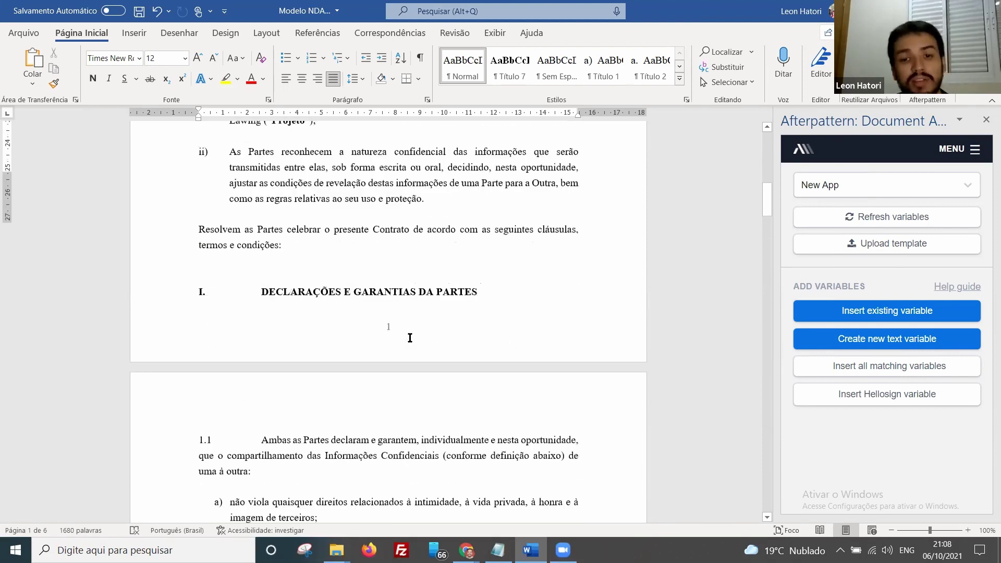
{"action": "scroll", "coordinate": [410, 338], "scroll_direction": "down", "scroll_amount": 10}
{"action": "scroll", "coordinate": [410, 338], "scroll_direction": "down", "scroll_amount": 1}
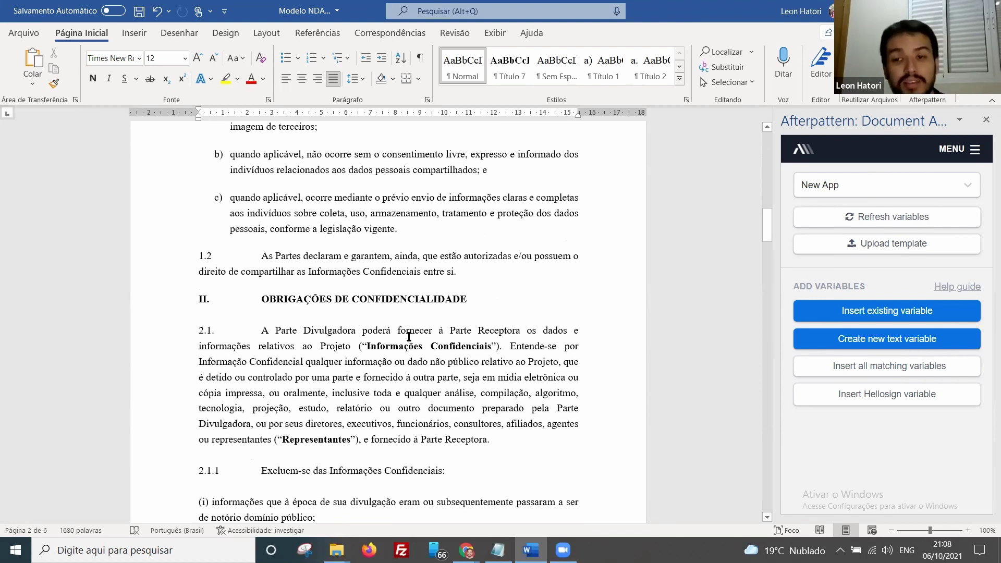
{"action": "scroll", "coordinate": [408, 337], "scroll_direction": "up", "scroll_amount": 3}
{"action": "scroll", "coordinate": [358, 329], "scroll_direction": "up", "scroll_amount": 10}
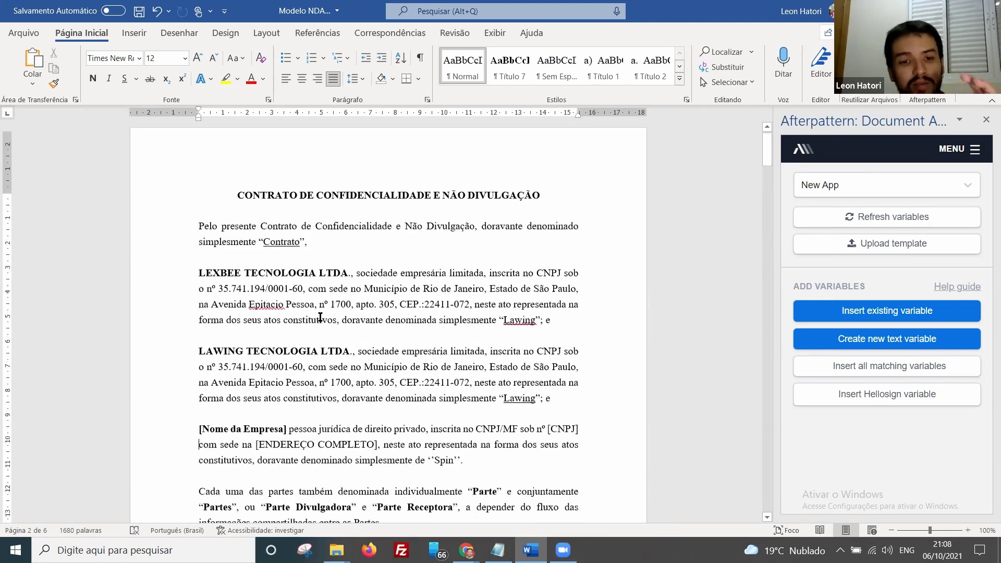
{"action": "scroll", "coordinate": [292, 313], "scroll_direction": "down", "scroll_amount": 3}
Try conditional insertion for the Nome da Empresa variable, starting a logical expression with CNPJ and the equals operator.
{"action": "left_click", "coordinate": [263, 308]}
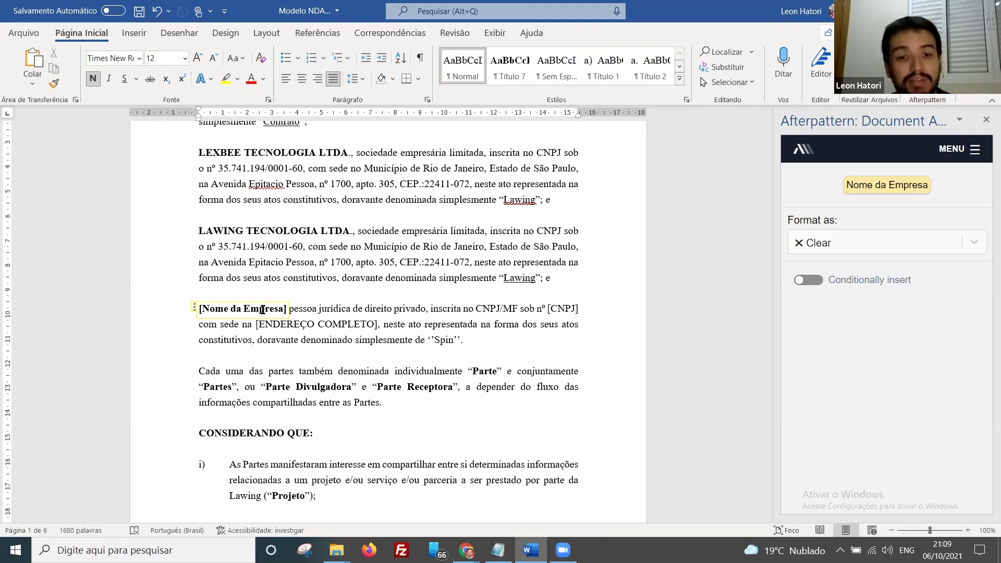
{"action": "left_click", "coordinate": [803, 282]}
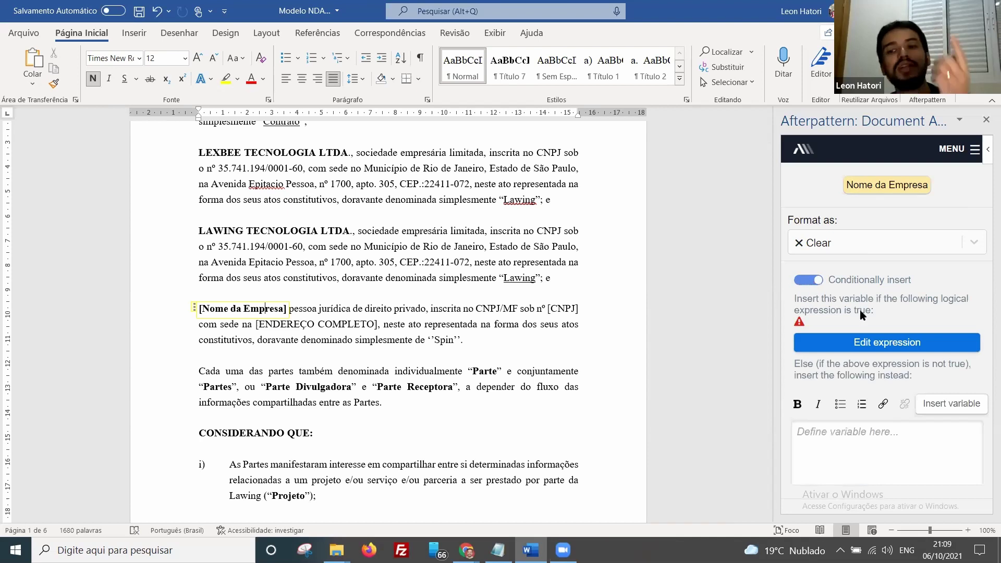
{"action": "left_click", "coordinate": [862, 345]}
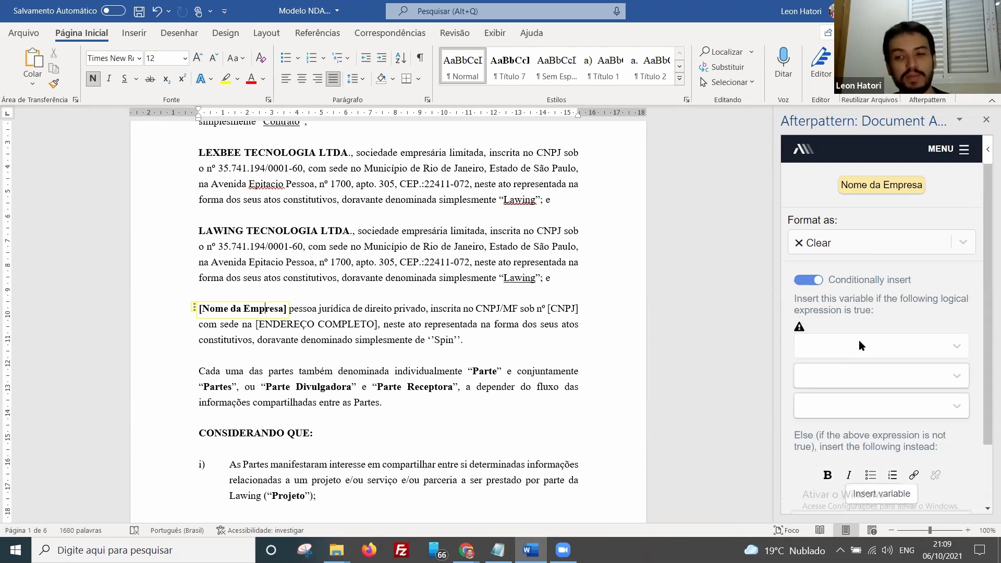
{"action": "left_click", "coordinate": [859, 343]}
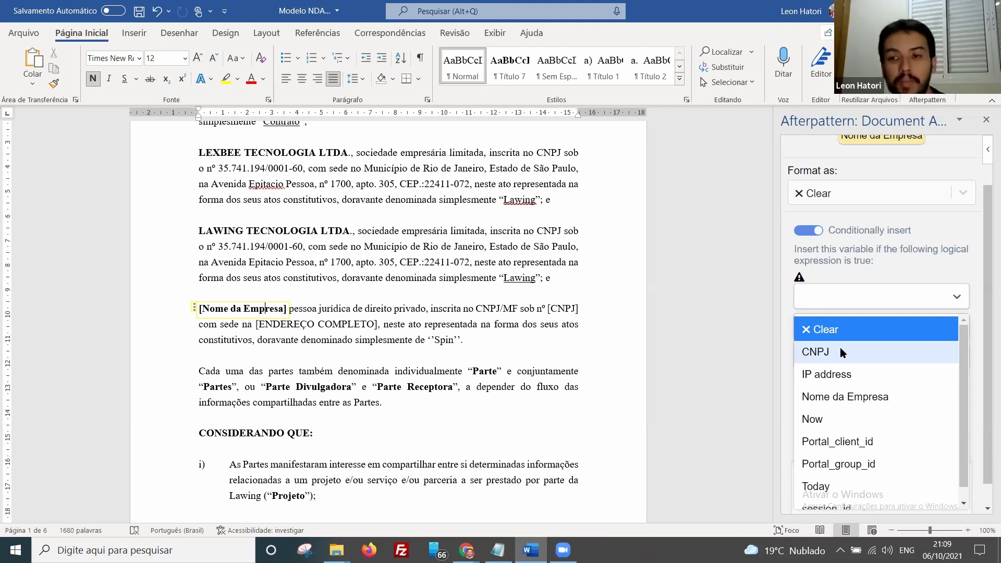
{"action": "left_click", "coordinate": [840, 347]}
{"action": "left_click", "coordinate": [846, 319]}
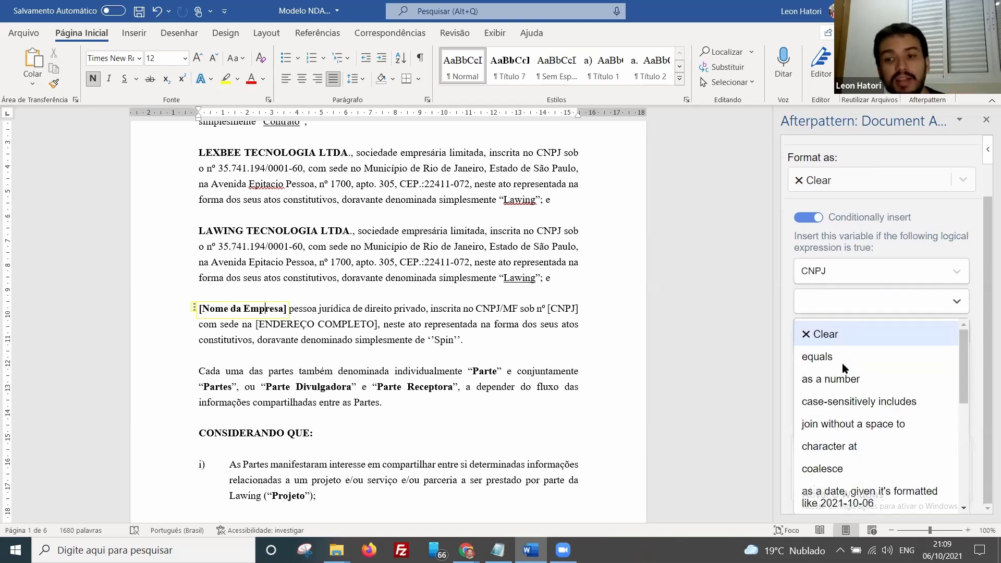
{"action": "left_click", "coordinate": [844, 340]}
{"action": "left_click", "coordinate": [844, 334]}
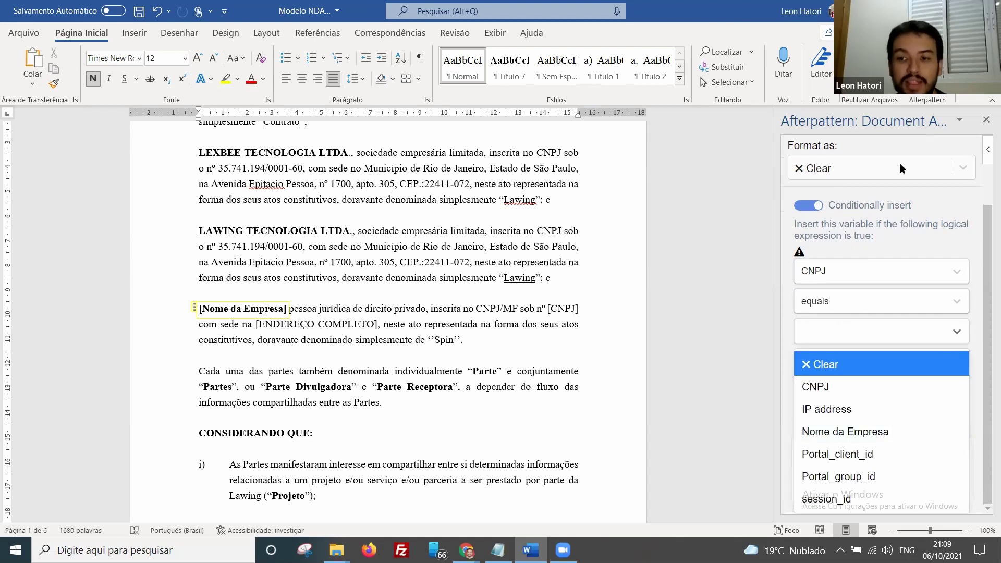
Review the format options for Nome da Empresa, keep Clear, and turn off its conditional insertion.
{"action": "left_click", "coordinate": [832, 168]}
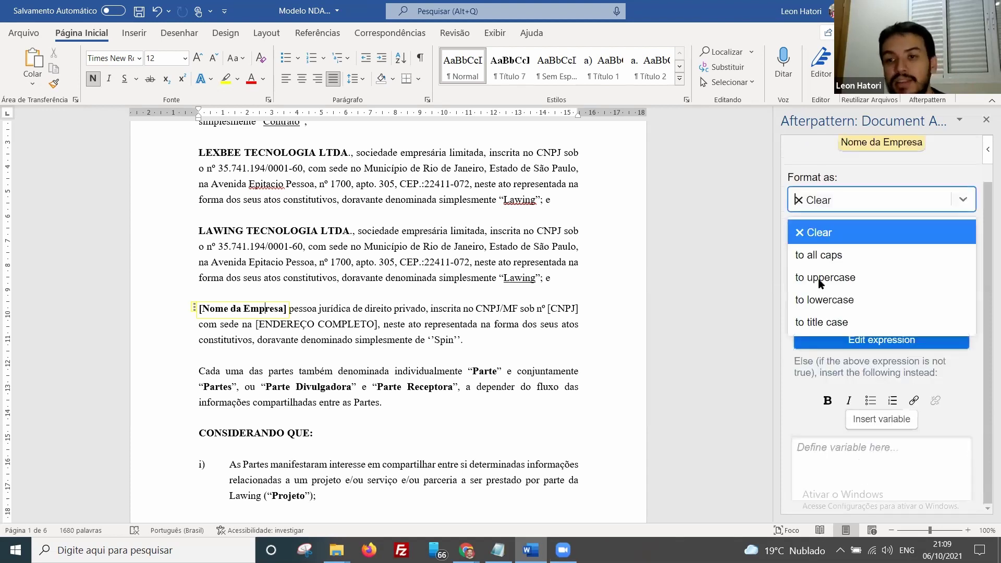
{"action": "left_click", "coordinate": [812, 234]}
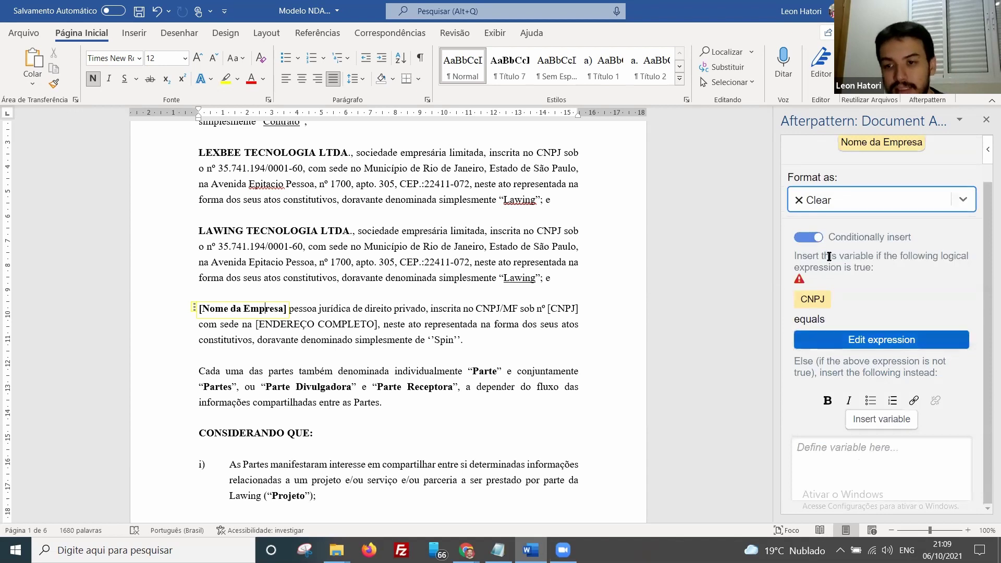
{"action": "left_click", "coordinate": [814, 238]}
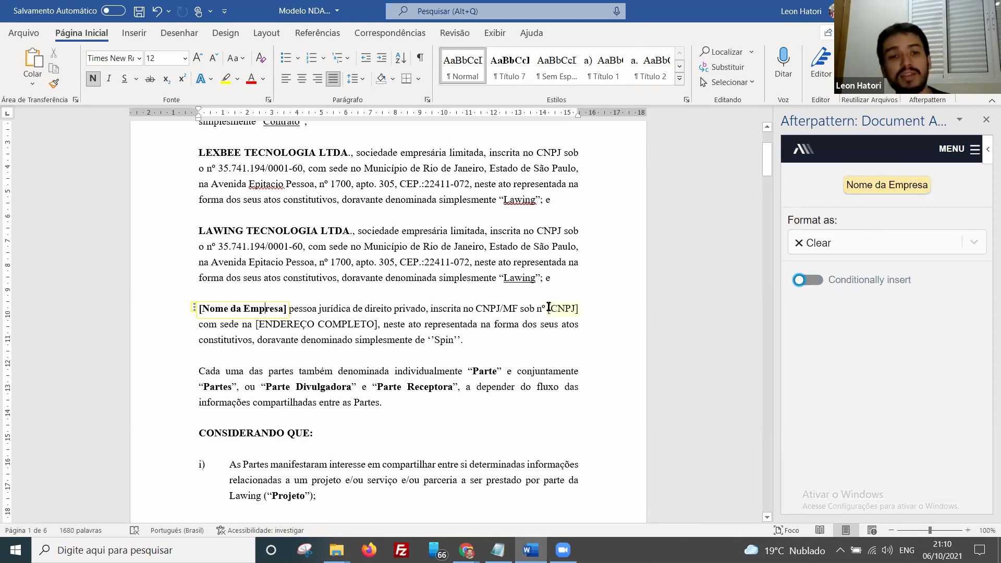
Check New App's template list in the Afterpattern builder and return to the contract in Word.
{"action": "key", "text": "alt+Tab"}
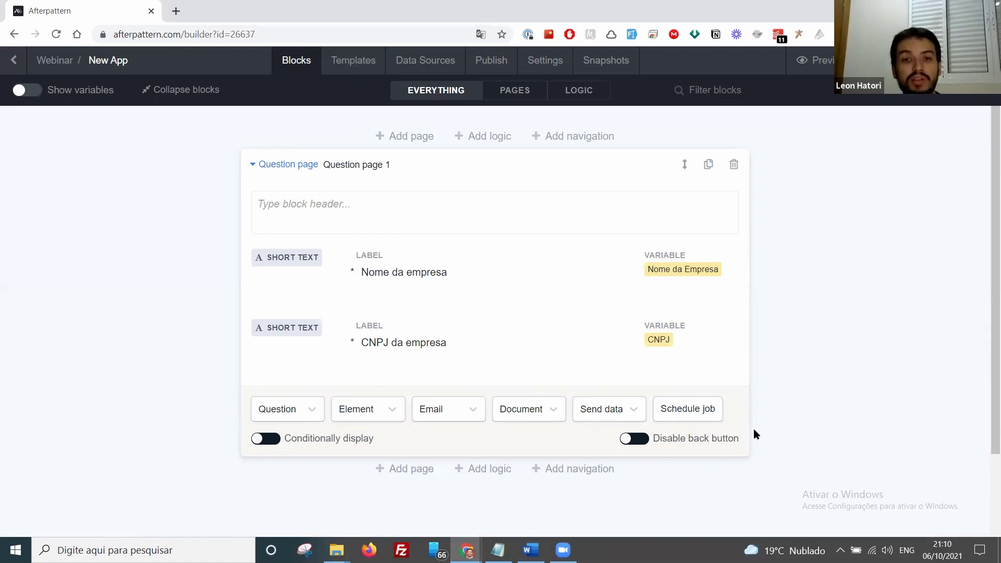
{"action": "left_click", "coordinate": [371, 64]}
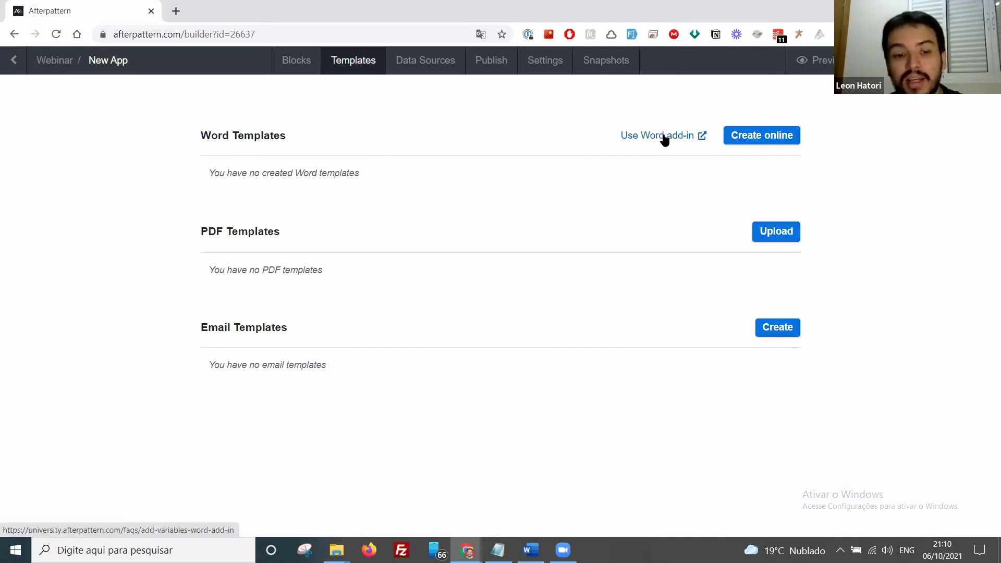
{"action": "key", "text": "alt+Tab"}
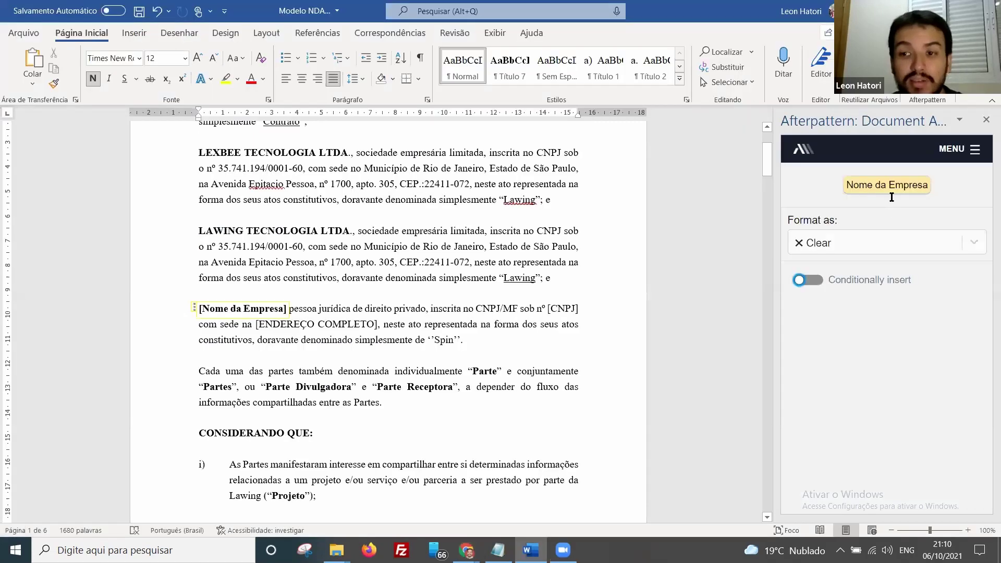
Upload the Word contract to New App as a template, and reload the Afterpattern builder to show its templates.
{"action": "left_click", "coordinate": [544, 230]}
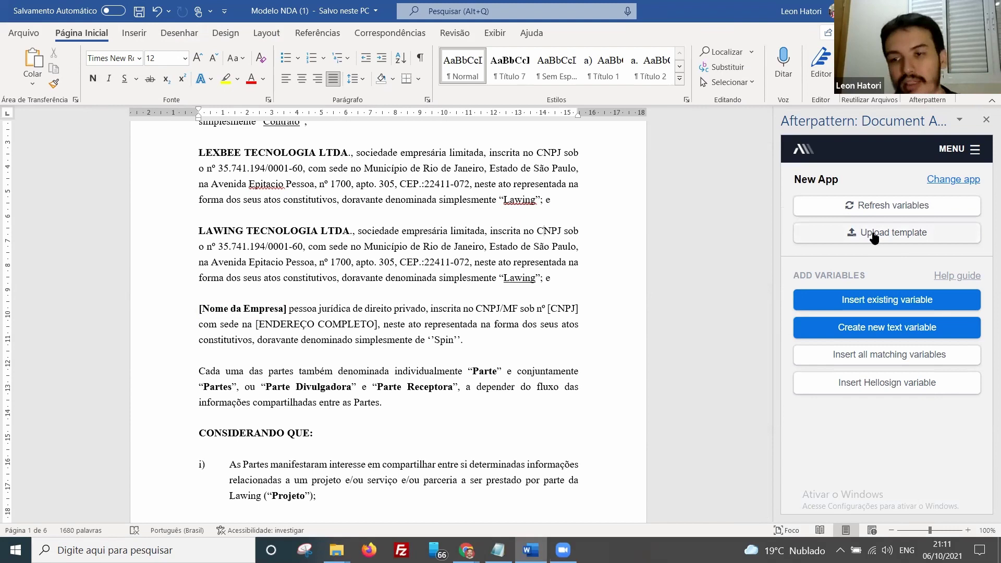
{"action": "left_click", "coordinate": [874, 235]}
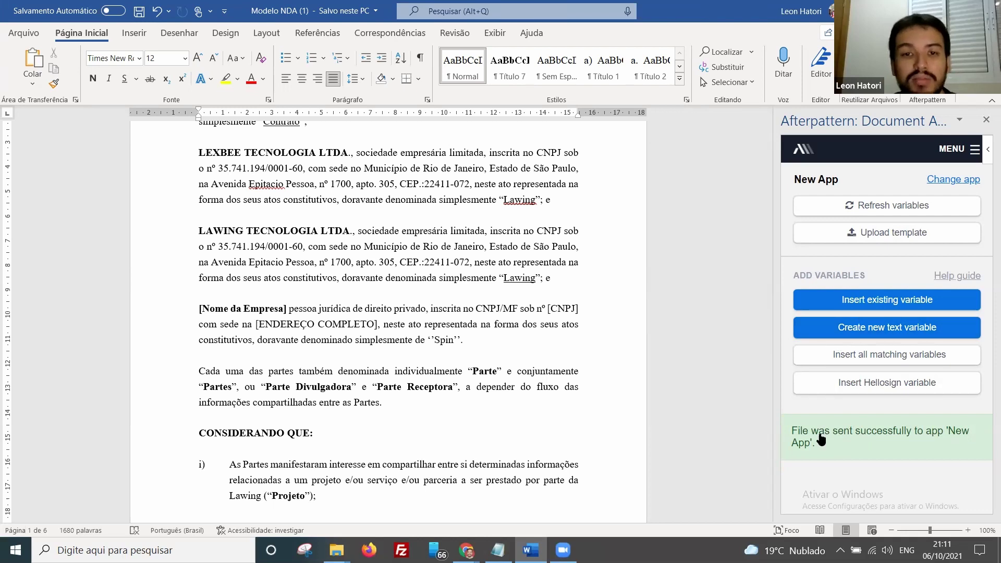
{"action": "left_click", "coordinate": [466, 550]}
{"action": "left_click", "coordinate": [57, 34]}
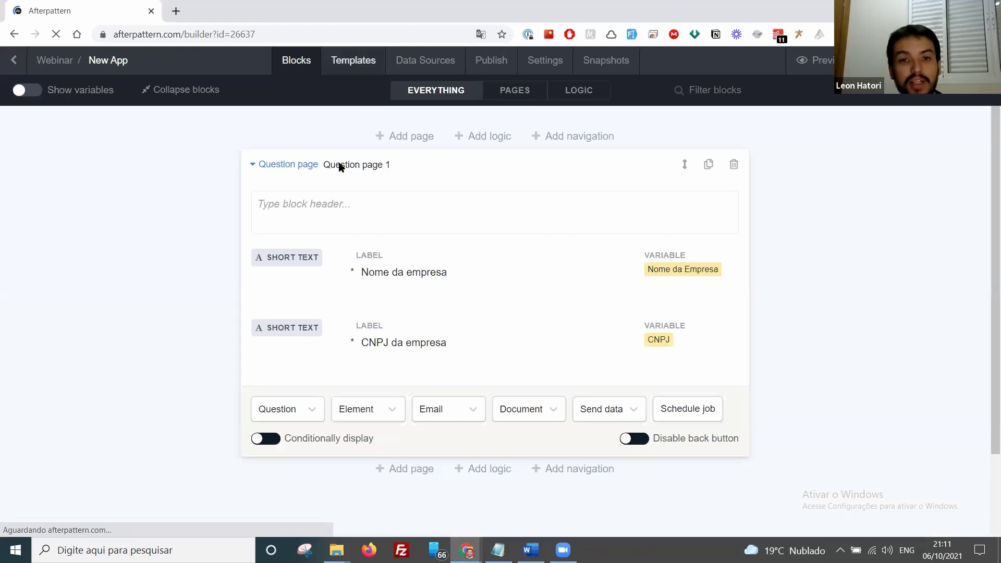
{"action": "left_click", "coordinate": [353, 60]}
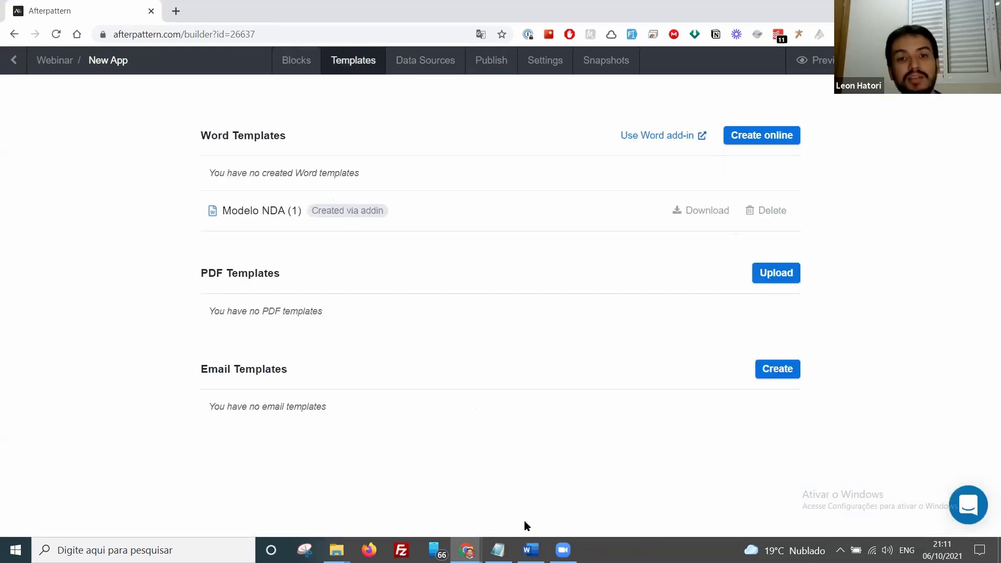
Compare the contract in Word with New App's question page and uploaded Word template in the Afterpattern builder.
{"action": "left_click", "coordinate": [530, 550]}
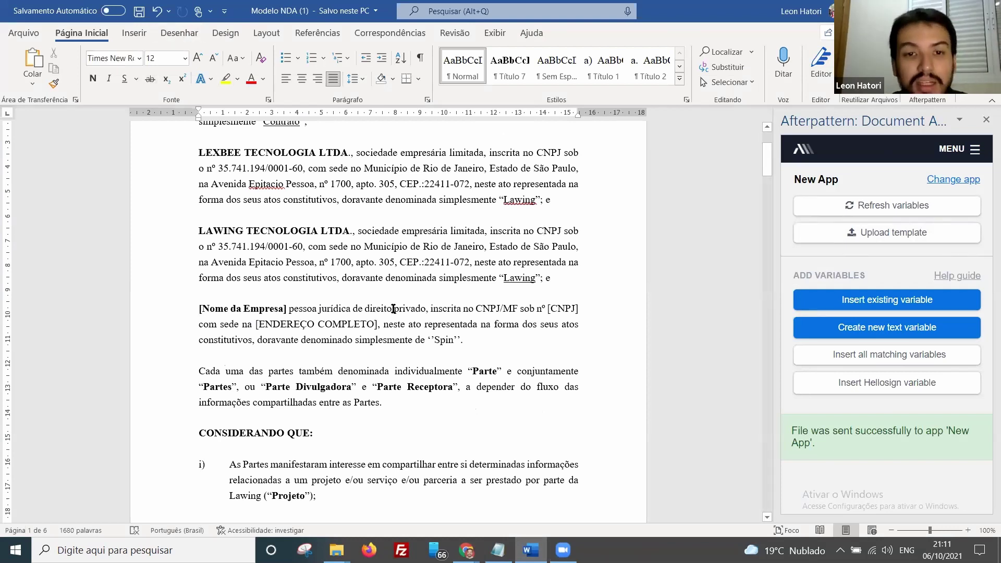
{"action": "scroll", "coordinate": [393, 308], "scroll_direction": "up", "scroll_amount": 3}
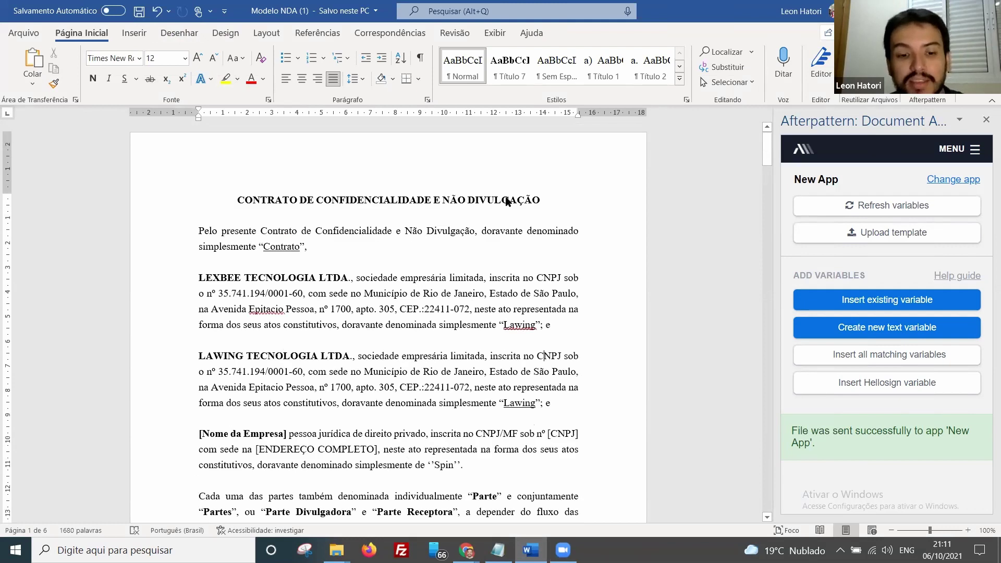
{"action": "key", "text": "alt+Tab"}
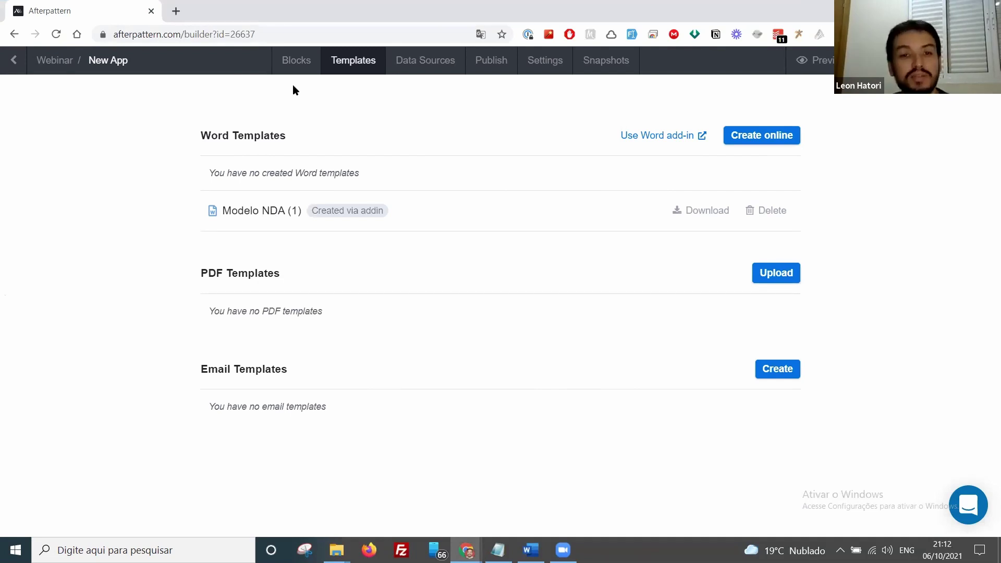
{"action": "left_click", "coordinate": [296, 60]}
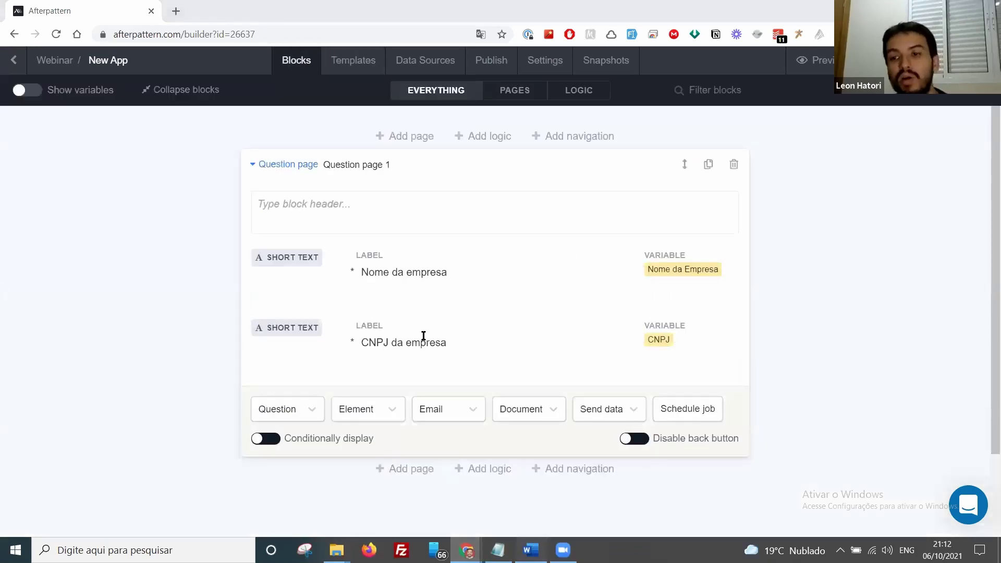
{"action": "key", "text": "alt+Tab"}
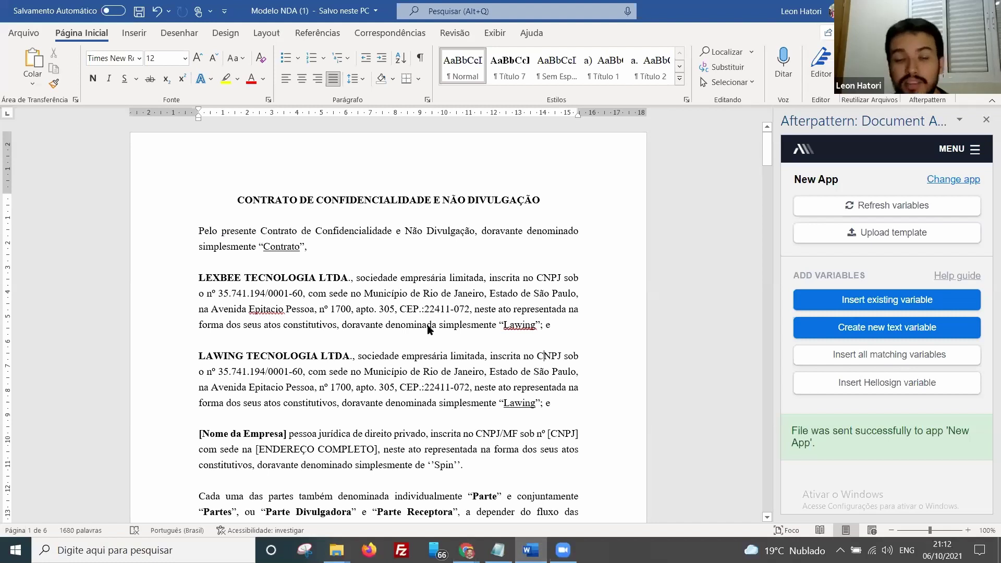
{"action": "key", "text": "alt+Tab"}
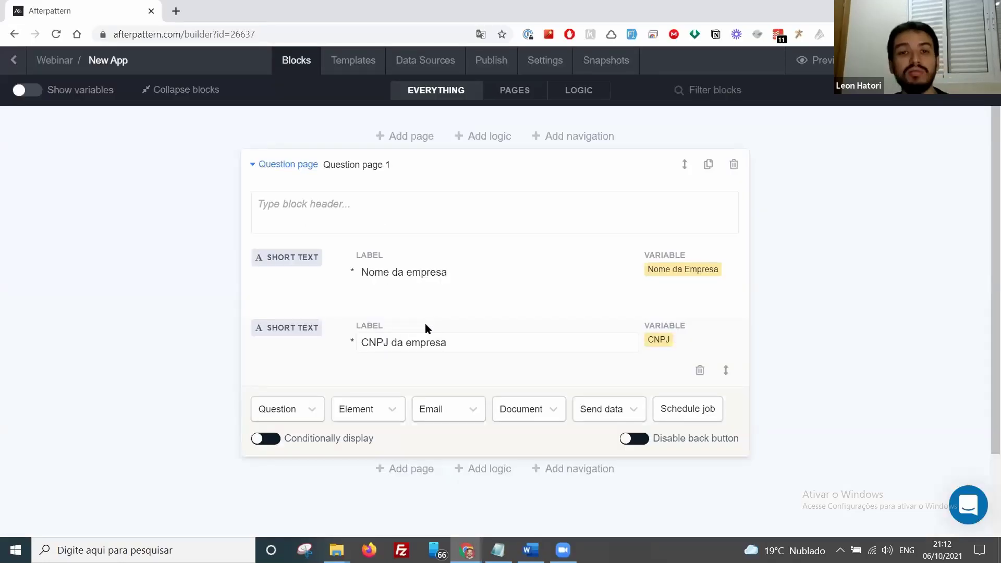
{"action": "left_click", "coordinate": [342, 63]}
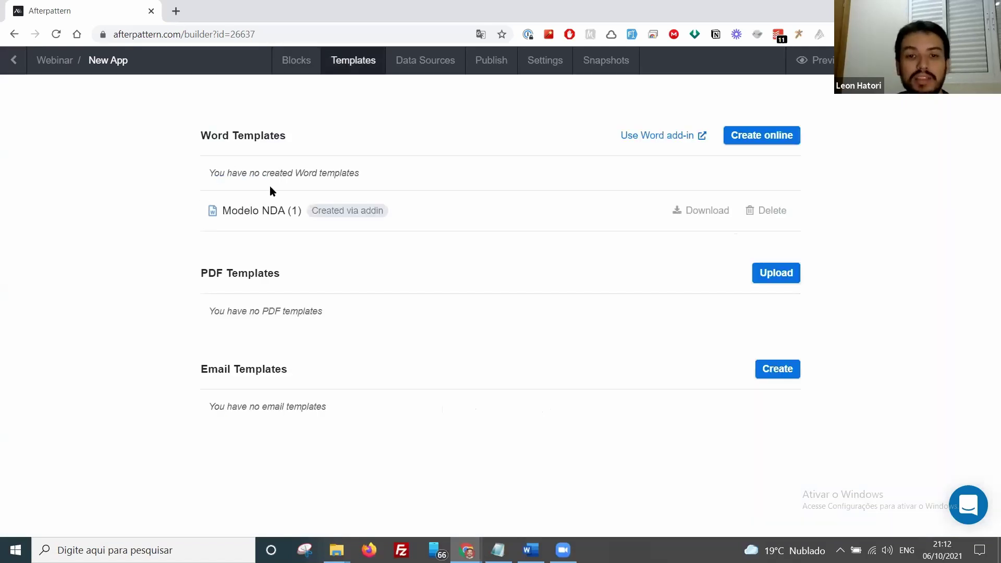
Preview New App's question page from its blocks view and close the preview.
{"action": "left_click", "coordinate": [296, 62]}
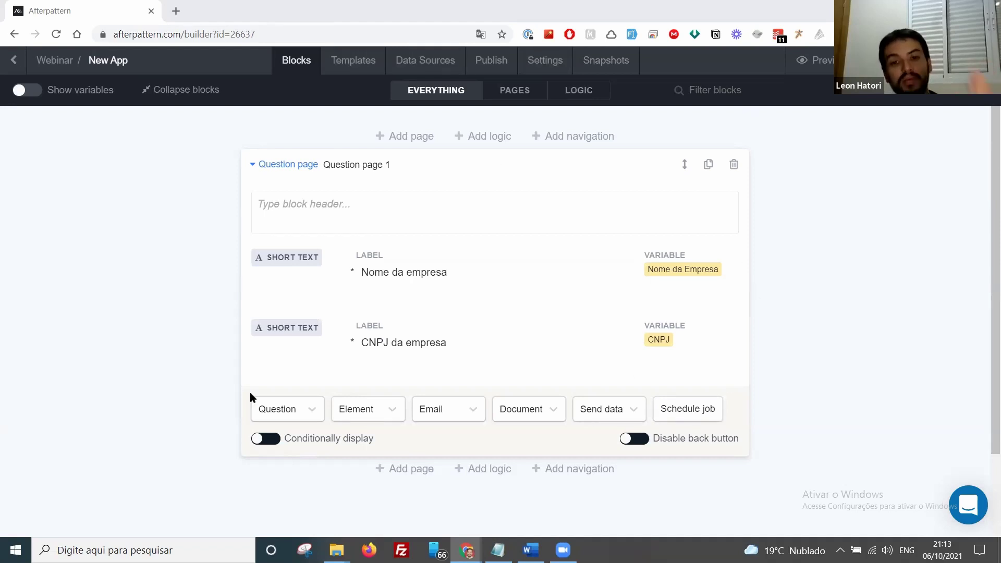
{"action": "left_click", "coordinate": [813, 60]}
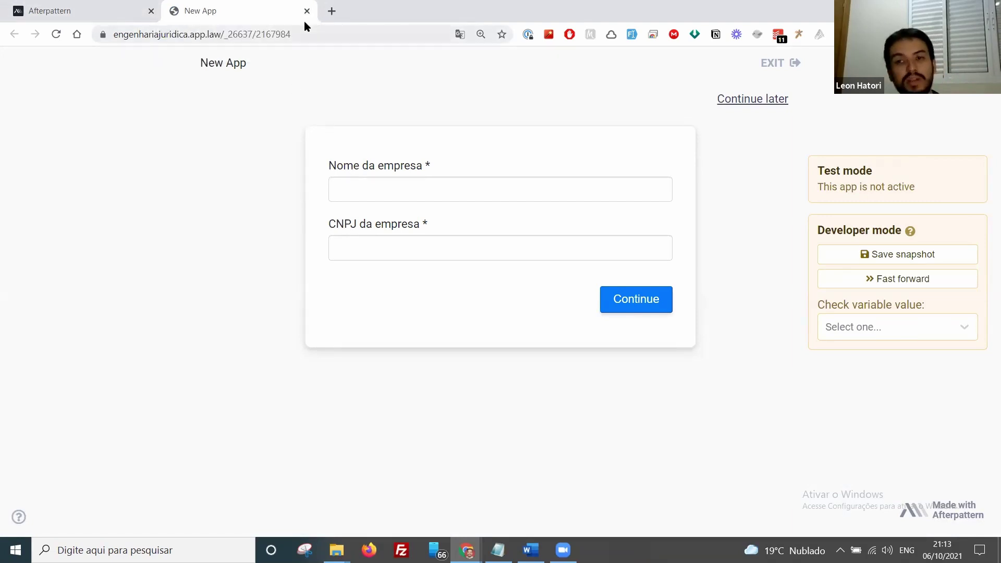
{"action": "key", "text": "ctrl+w"}
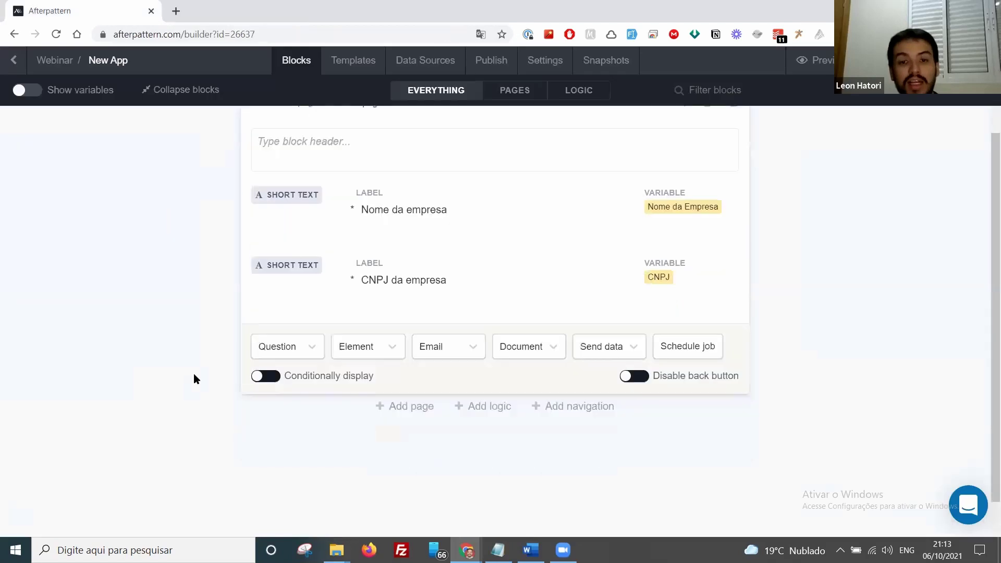
Add a second question page below Question page 1 and attach the uploaded Word template Modelo NDA (1) to it.
{"action": "left_click", "coordinate": [406, 405]}
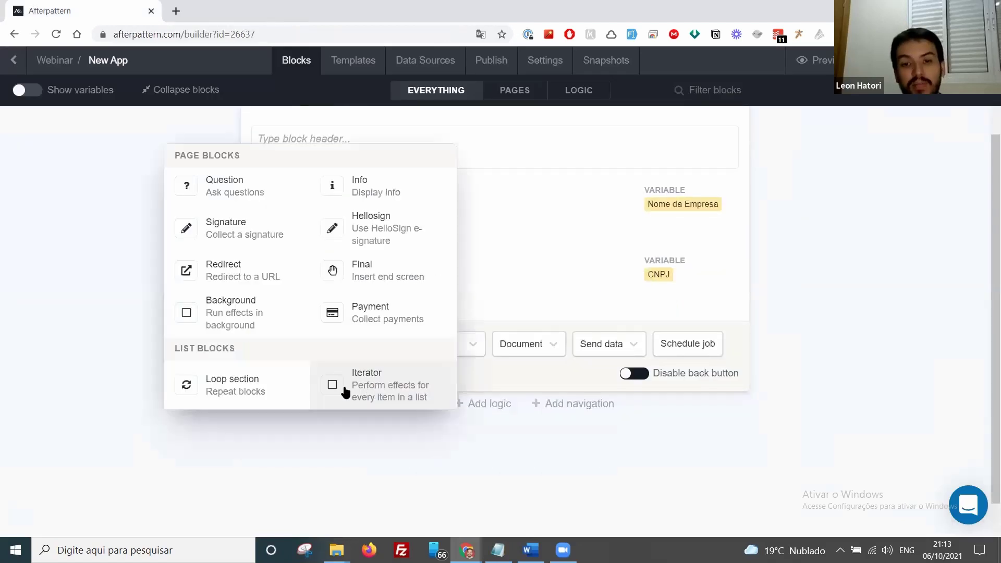
{"action": "left_click", "coordinate": [230, 188]}
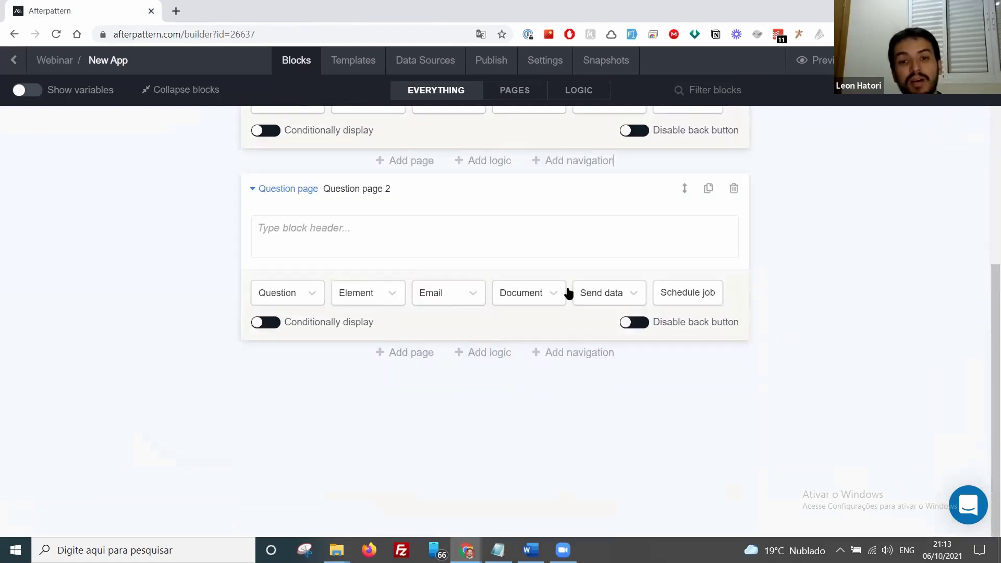
{"action": "left_click", "coordinate": [518, 292]}
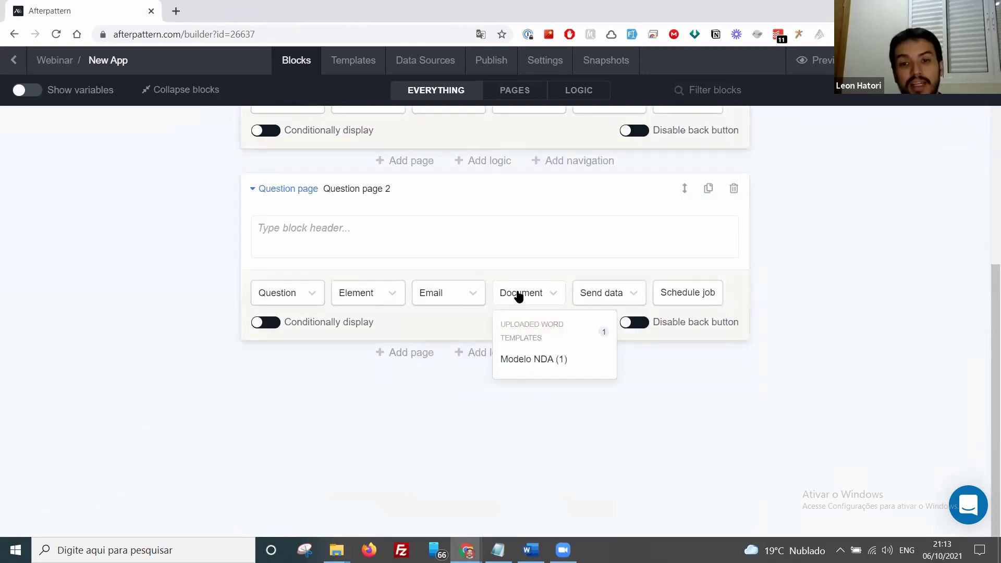
{"action": "left_click", "coordinate": [532, 359]}
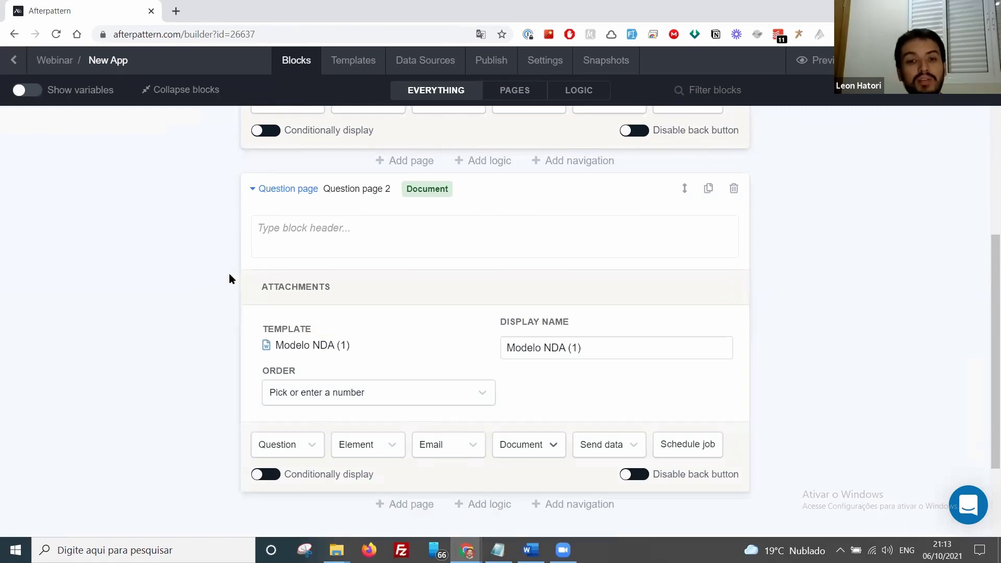
Compare the variables on Question page 1 with the [Nome da Empresa] field in the Word contract, and return to the Afterpattern builder.
{"action": "scroll", "coordinate": [233, 272], "scroll_direction": "up", "scroll_amount": 6}
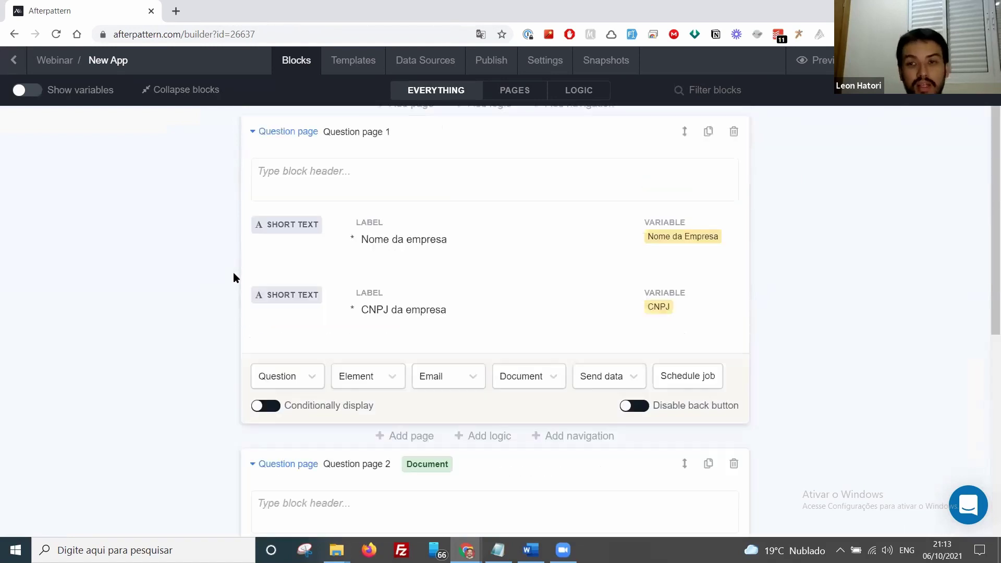
{"action": "scroll", "coordinate": [233, 272], "scroll_direction": "down", "scroll_amount": 1}
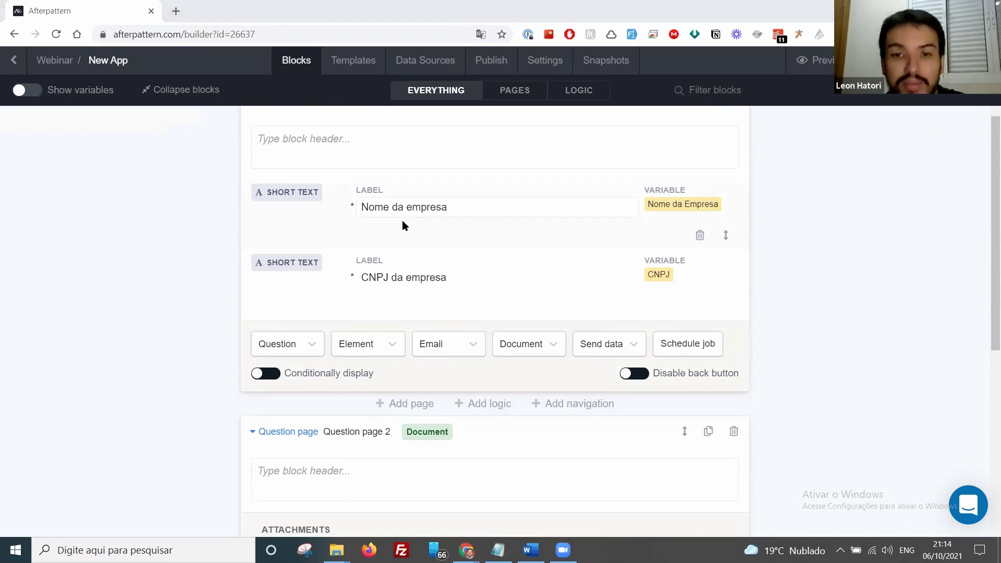
{"action": "key", "text": "alt+Tab"}
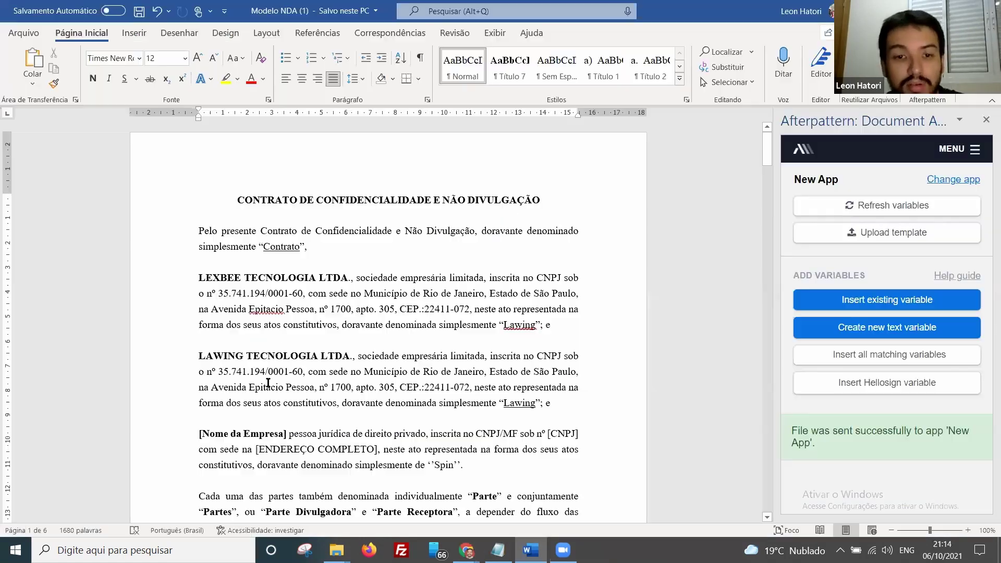
{"action": "scroll", "coordinate": [289, 377], "scroll_direction": "down", "scroll_amount": 2}
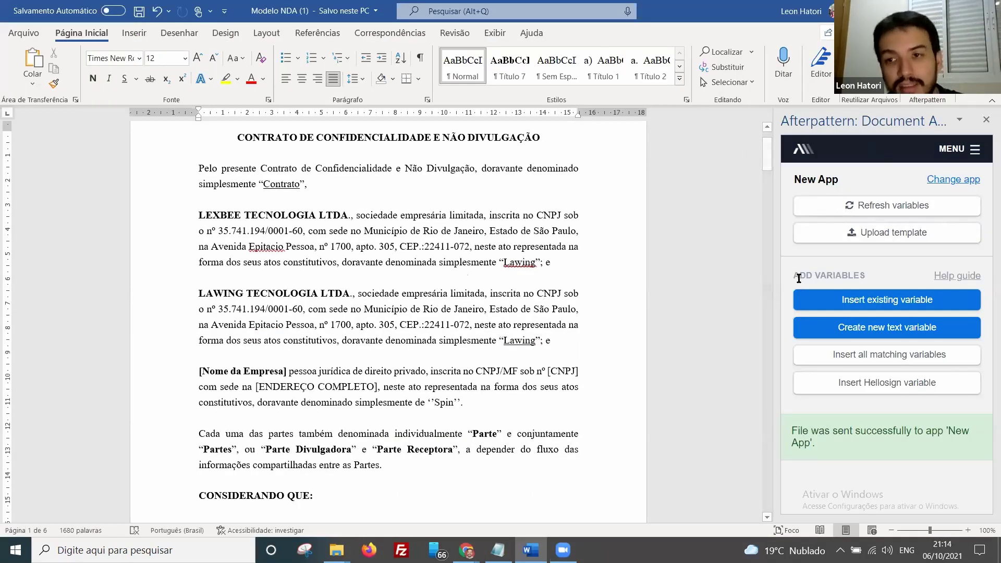
{"action": "left_click_drag", "start_coordinate": [200, 371], "coordinate": [286, 371]}
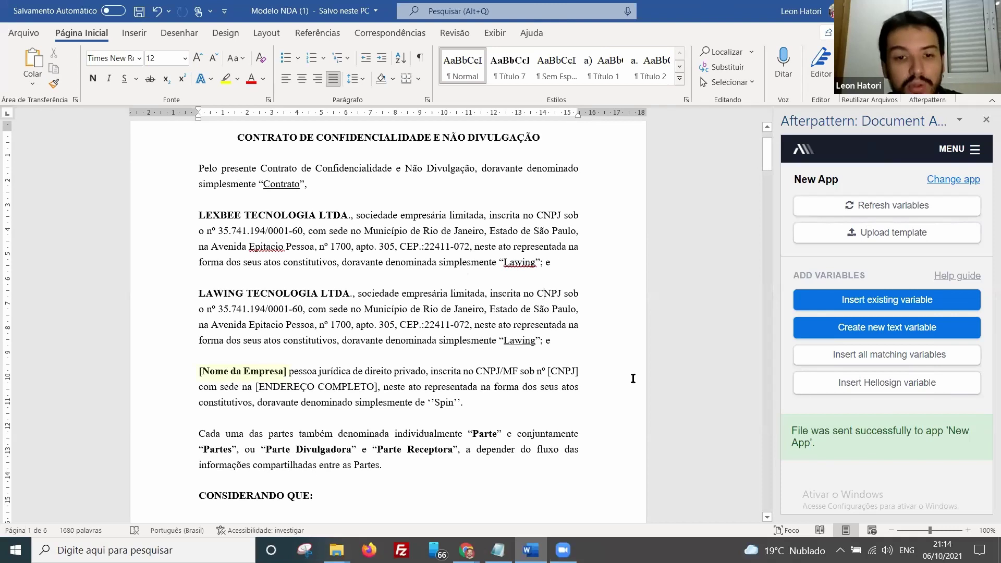
{"action": "key", "text": "alt+Tab"}
{"action": "key", "text": "alt+Tab"}
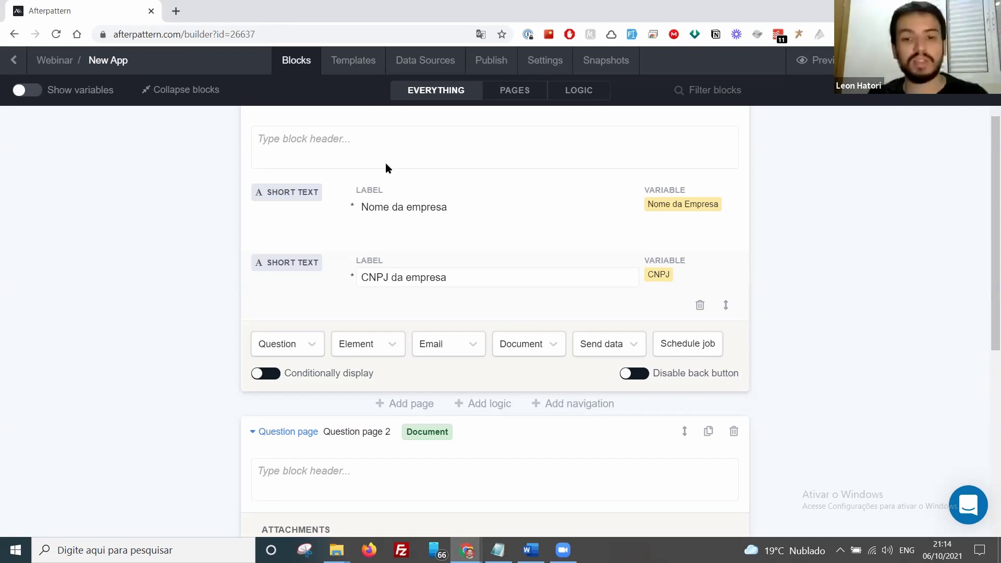
Write "Baixe esse documento." as the block header of Question page 2.
{"action": "scroll", "coordinate": [311, 279], "scroll_direction": "down", "scroll_amount": 3}
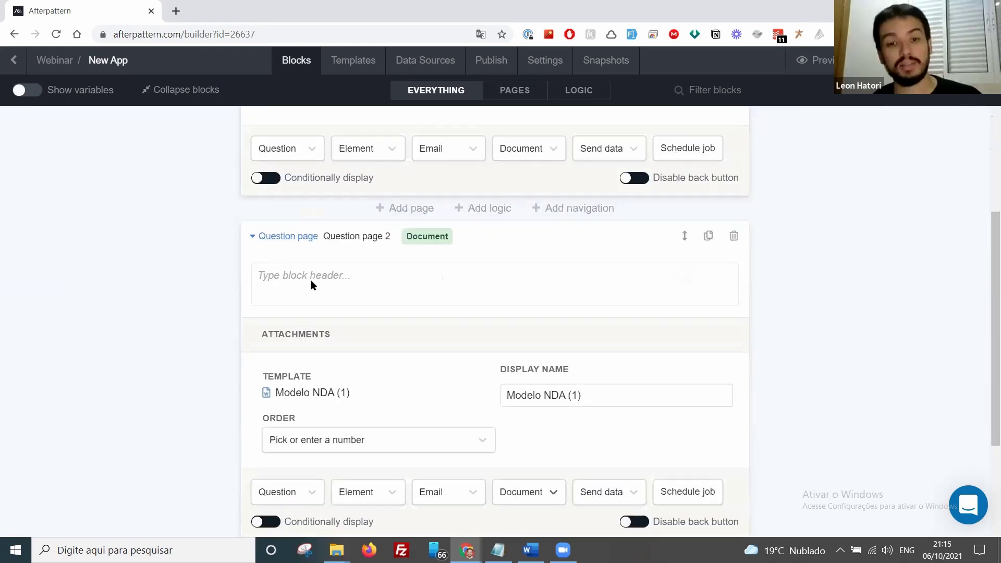
{"action": "left_click", "coordinate": [314, 281]}
{"action": "scroll", "coordinate": [312, 260], "scroll_direction": "up", "scroll_amount": 2}
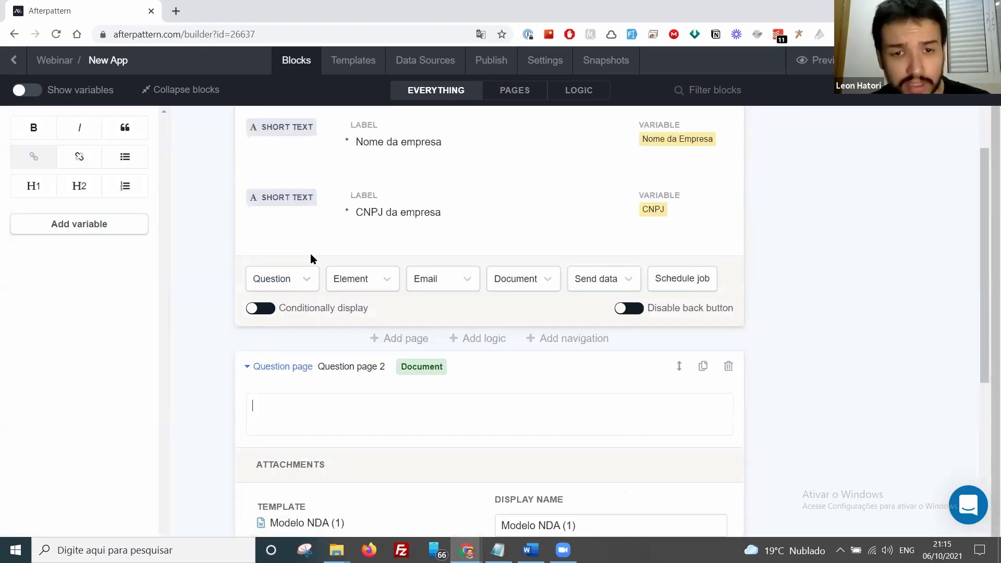
{"action": "scroll", "coordinate": [376, 270], "scroll_direction": "down", "scroll_amount": 2}
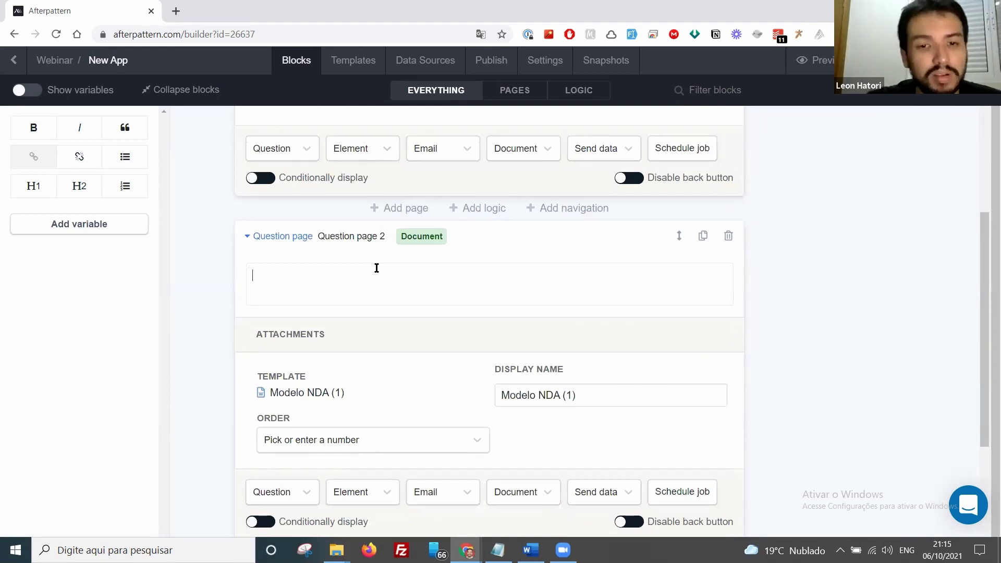
{"action": "type", "text": "B"}
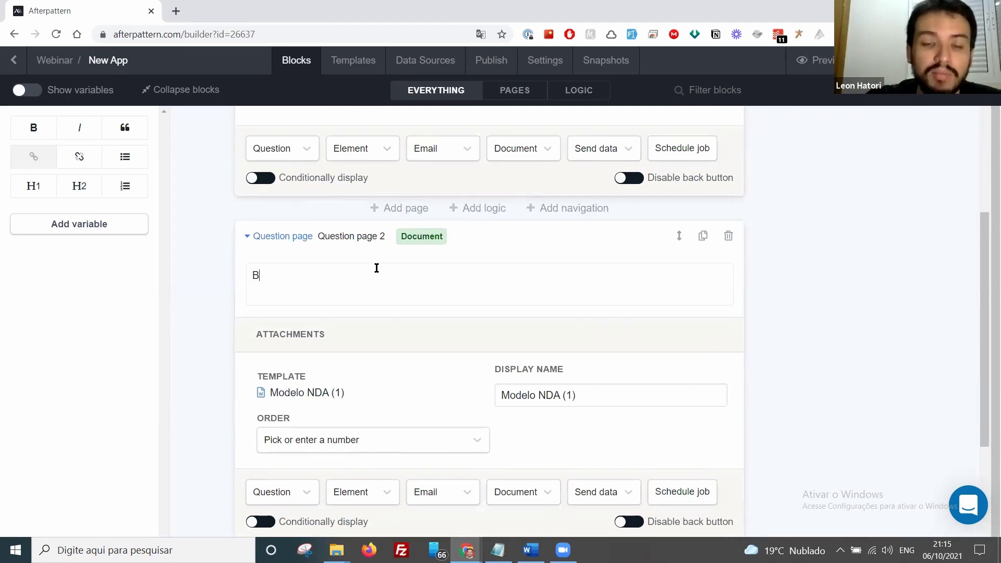
{"action": "key", "text": "BackSpace"}
{"action": "type", "text": "ba"}
{"action": "key", "text": "BackSpace"}
{"action": "key", "text": "BackSpace"}
{"action": "type", "text": "Baixe esse dd"}
{"action": "key", "text": "BackSpace"}
{"action": "type", "text": "pcu"}
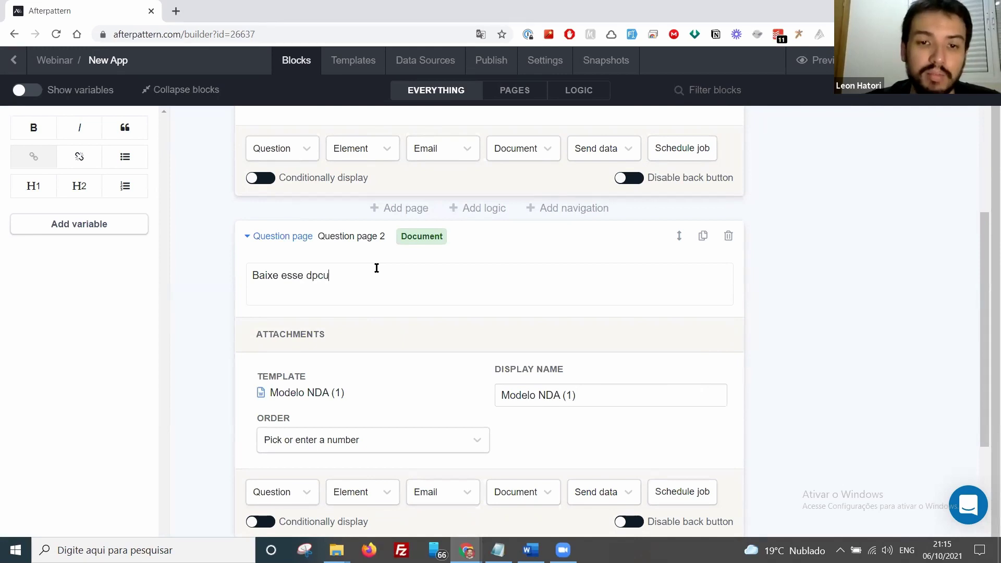
{"action": "key", "text": "BackSpace"}
{"action": "key", "text": "BackSpace"}
{"action": "key", "text": "BackSpace"}
{"action": "type", "text": "ocumento."}
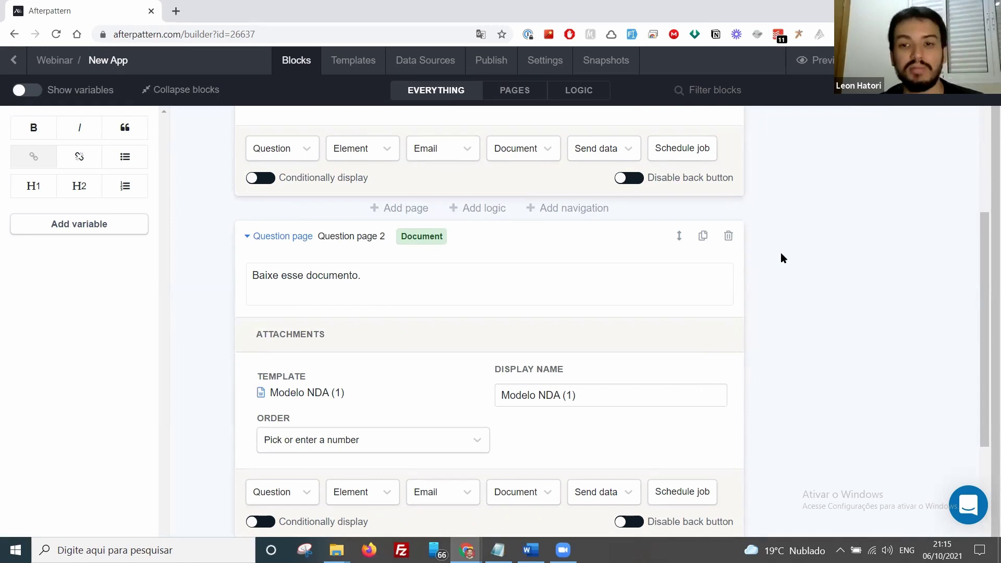
Launch New App's preview and enter ENGENHARIA JURIDICA LTDA as the Nome da empresa.
{"action": "scroll", "coordinate": [759, 223], "scroll_direction": "up", "scroll_amount": 5}
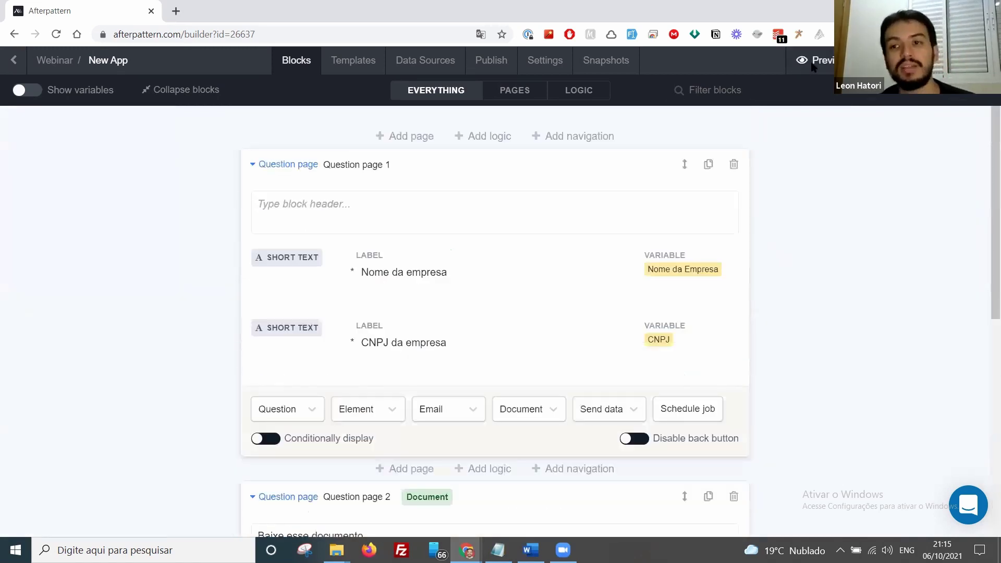
{"action": "left_click", "coordinate": [812, 65]}
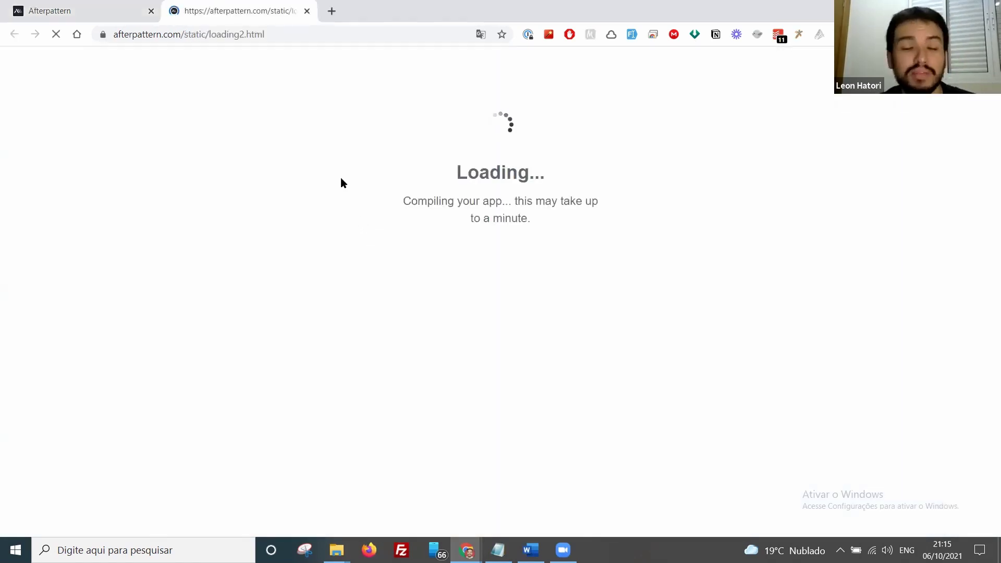
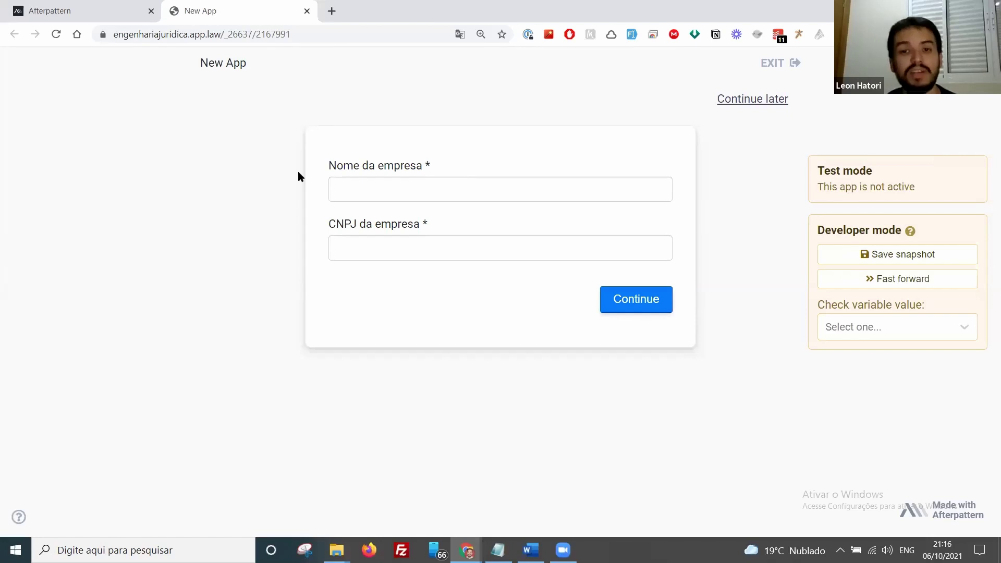
{"action": "left_click", "coordinate": [374, 191]}
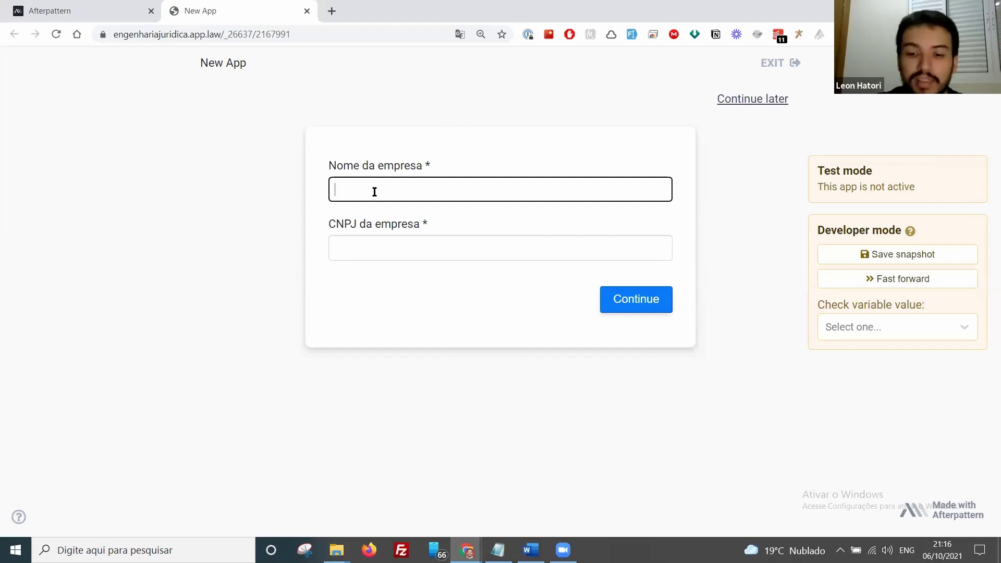
{"action": "type", "text": "LAWINGTE"}
{"action": "key", "text": "BackSpace"}
{"action": "key", "text": "BackSpace"}
{"action": "key", "text": "BackSpace"}
{"action": "key", "text": "BackSpace"}
{"action": "key", "text": "BackSpace"}
{"action": "key", "text": "BackSpace"}
{"action": "key", "text": "BackSpace"}
{"action": "key", "text": "BackSpace"}
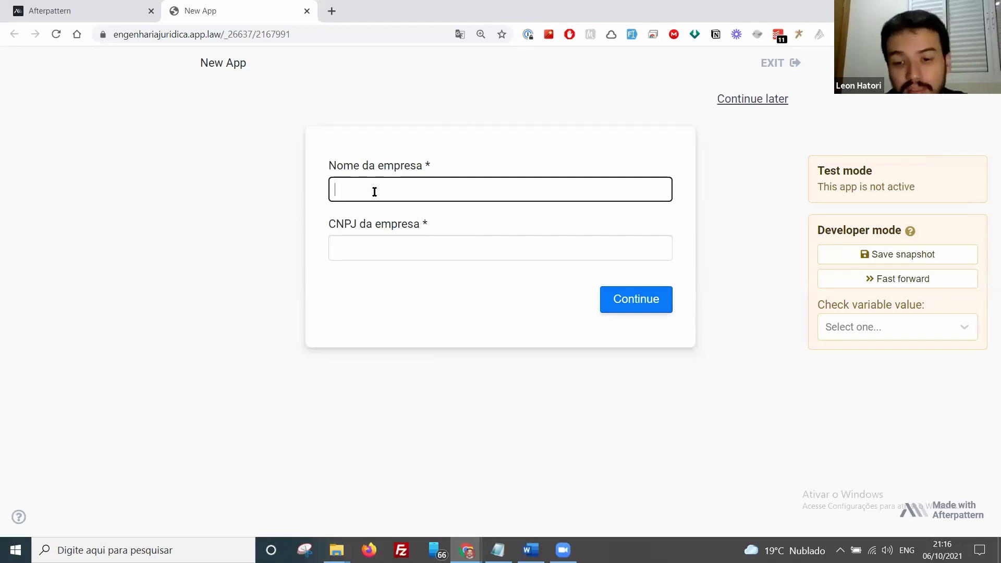
{"action": "type", "text": "ENGE"}
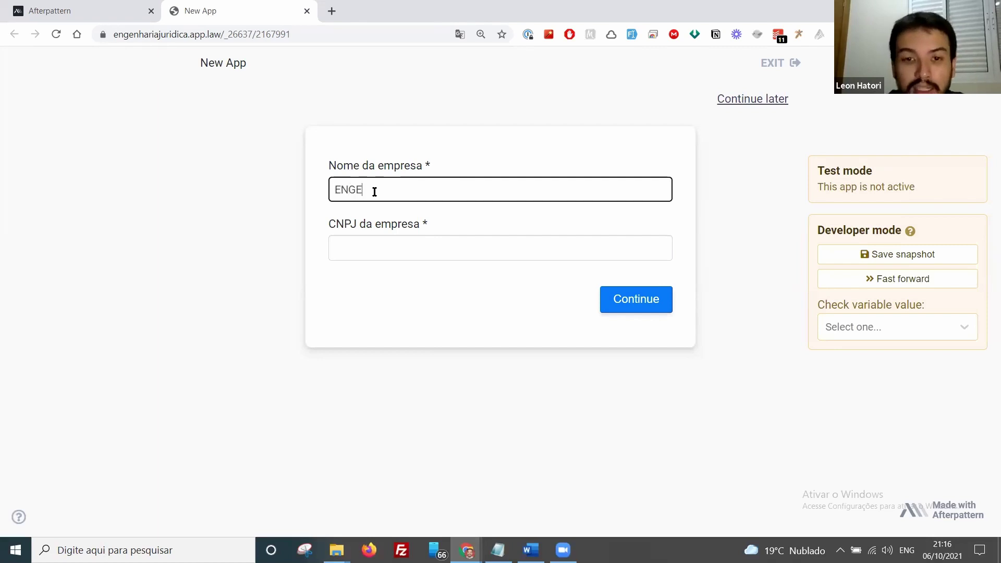
{"action": "type", "text": "NHARIA JURIDICA LTDA"}
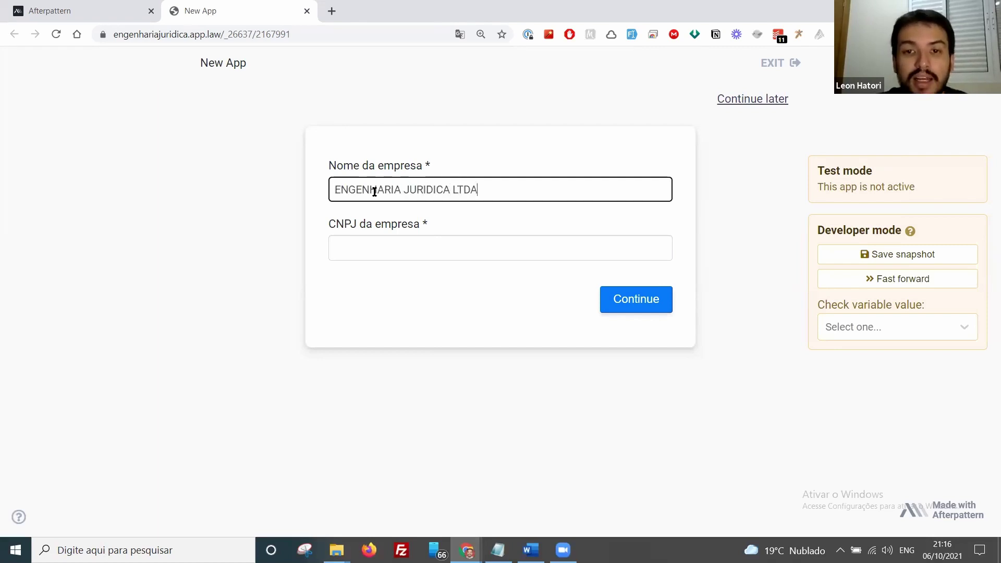
Enter the company's registration number as CNPJ da empresa and continue to the document page.
{"action": "key", "text": "Tab"}
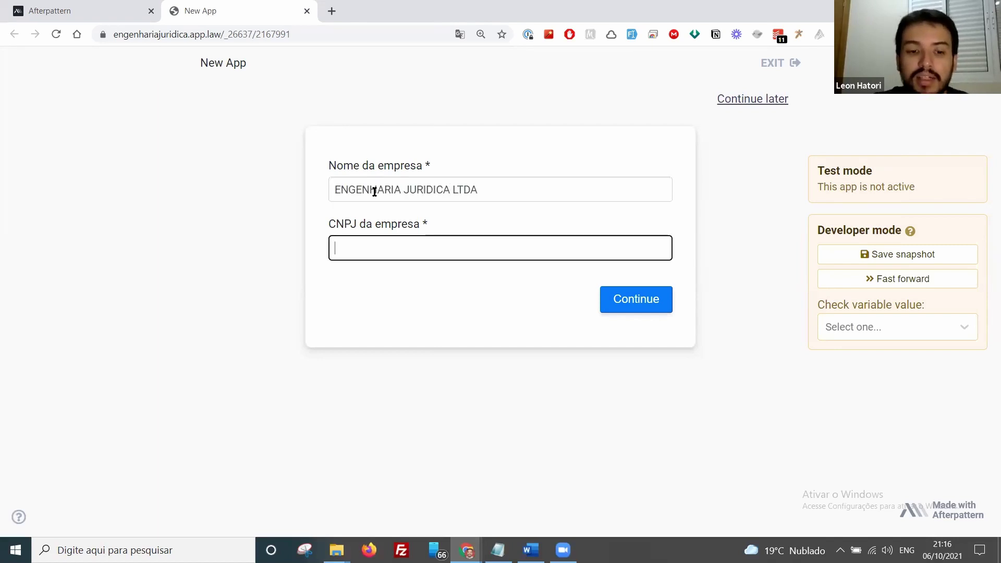
{"action": "type", "text": "123"}
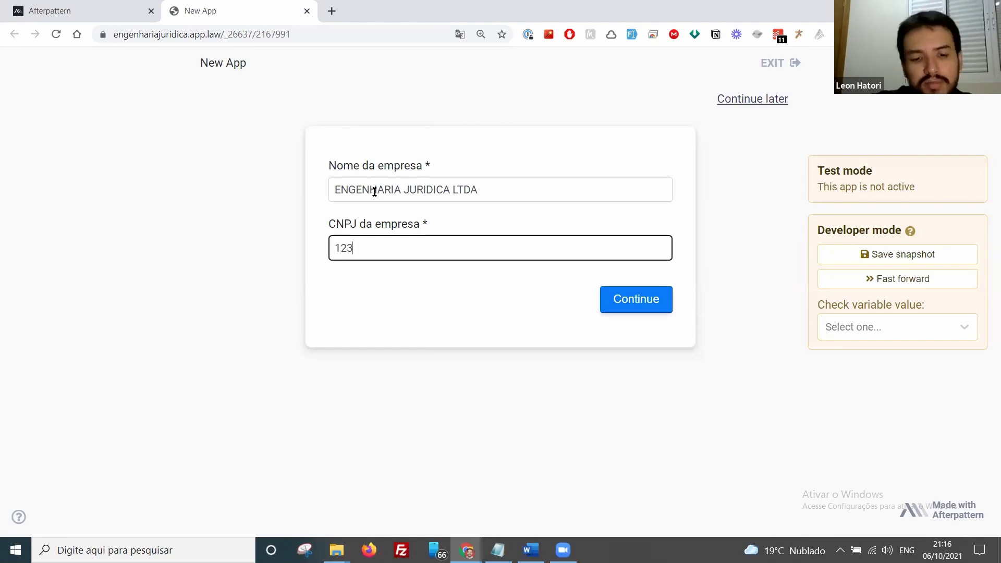
{"action": "type", "text": "4567899"}
{"action": "left_click", "coordinate": [639, 303]}
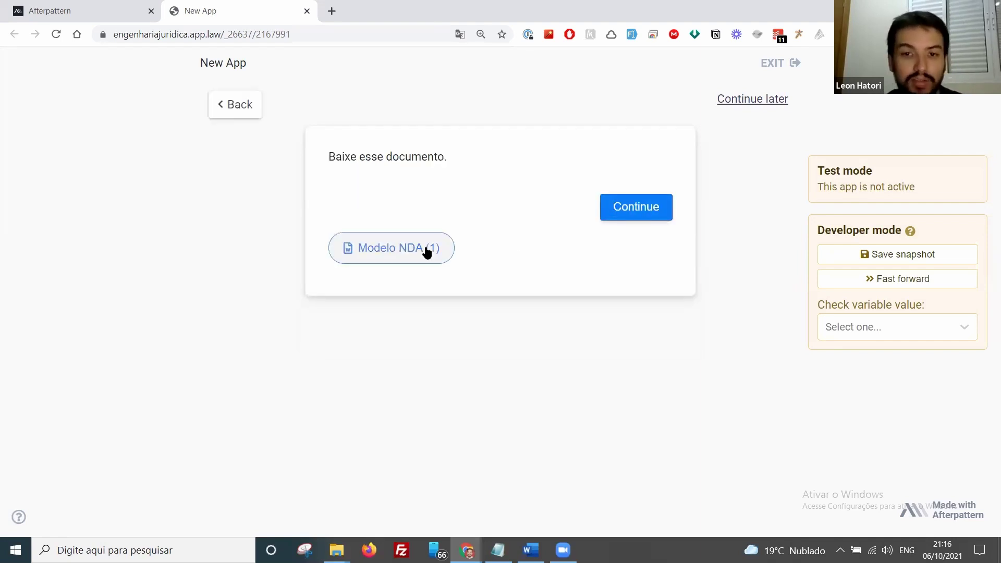
Download the generated Modelo NDA (1) document and arrange it side by side with the original contract in Word.
{"action": "left_click", "coordinate": [393, 253]}
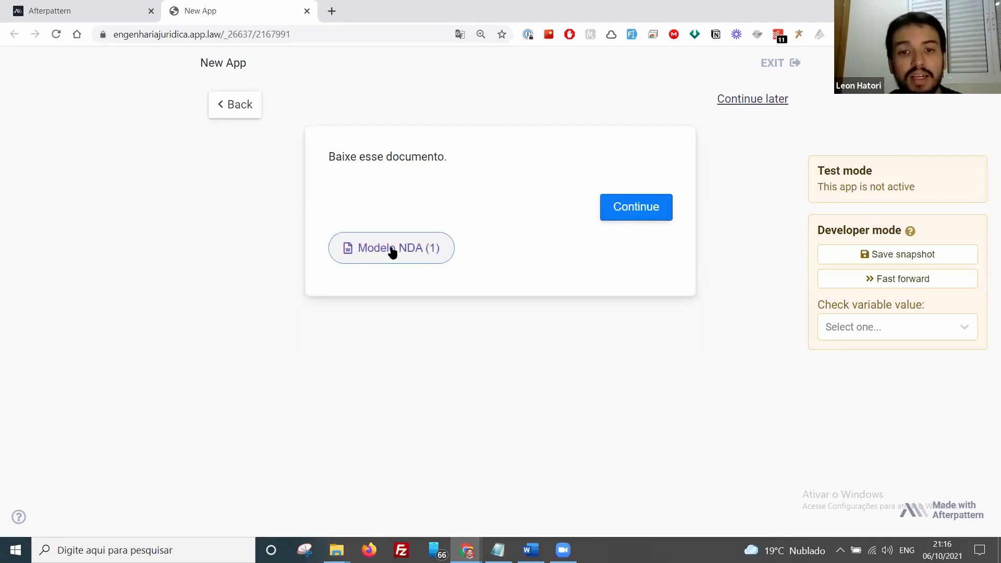
{"action": "left_click", "coordinate": [58, 519]}
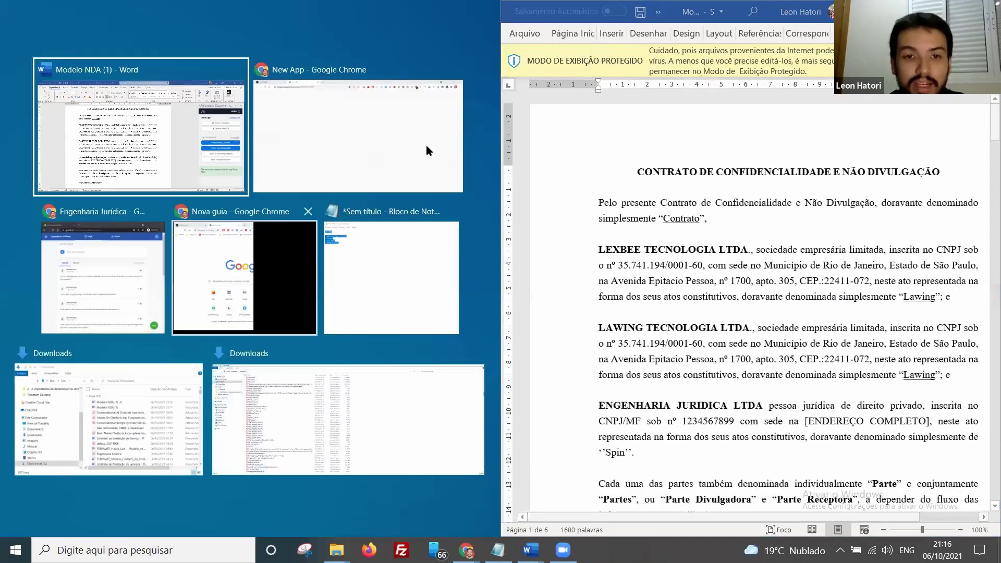
{"action": "left_click", "coordinate": [138, 123]}
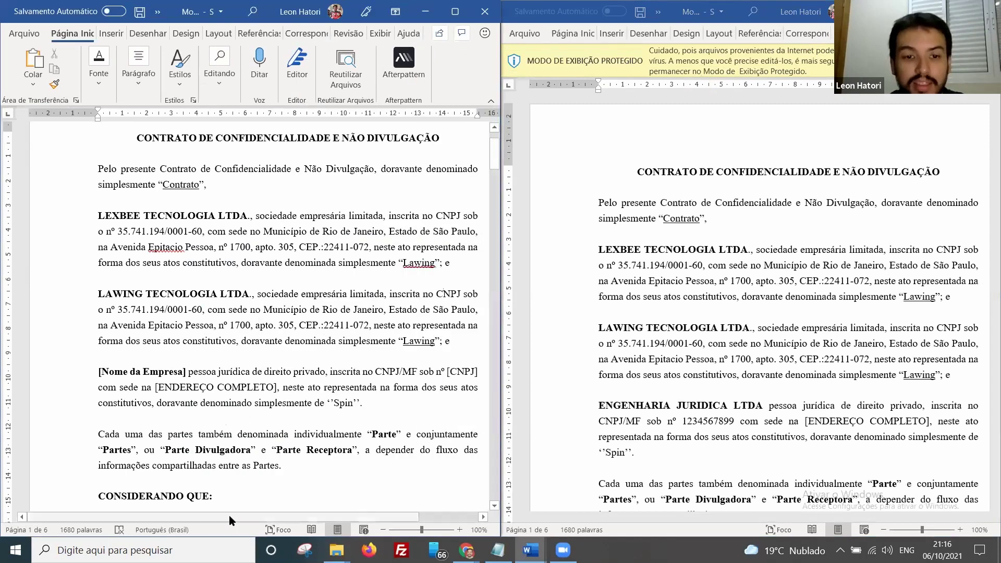
{"action": "left_click_drag", "start_coordinate": [230, 519], "coordinate": [253, 519]}
Compare the fixed party paragraphs and the paragraph with the company variables in the template against the generated contract.
{"action": "left_click_drag", "start_coordinate": [72, 212], "coordinate": [432, 347]}
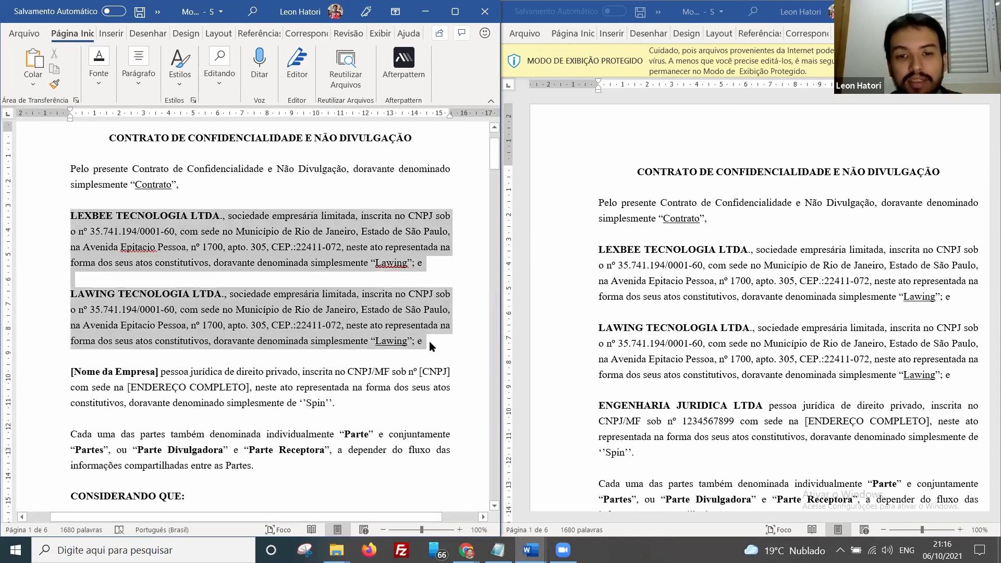
{"action": "left_click", "coordinate": [50, 416]}
{"action": "left_click_drag", "start_coordinate": [61, 375], "coordinate": [335, 409]}
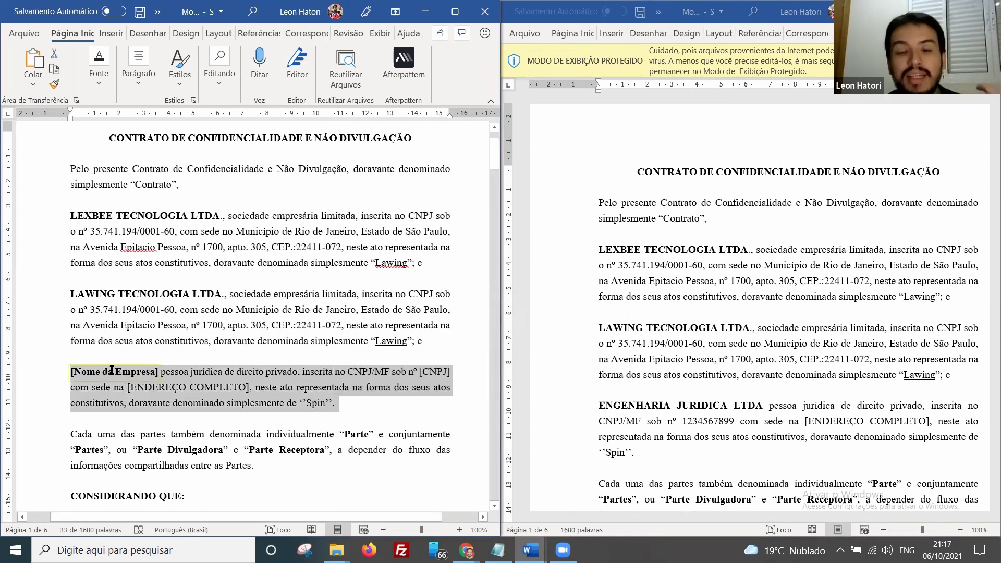
{"action": "left_click", "coordinate": [355, 371]}
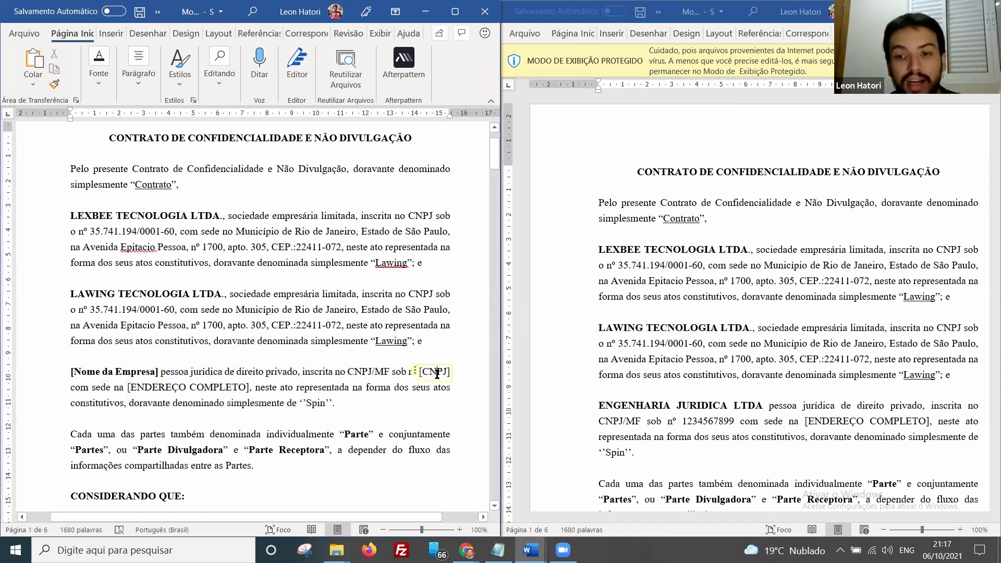
Examine the company name and CNPJ filled into the third party's paragraph of the generated contract.
{"action": "left_click", "coordinate": [654, 439]}
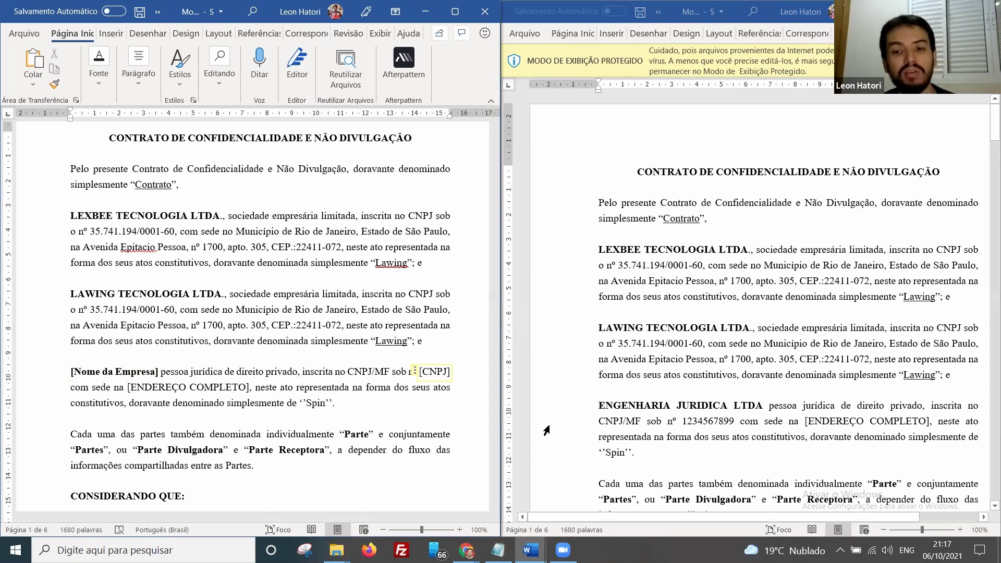
{"action": "left_click_drag", "start_coordinate": [600, 405], "coordinate": [769, 408]}
{"action": "mouse_move", "coordinate": [701, 517]}
{"action": "left_mouse_down"}
{"action": "mouse_move", "coordinate": [745, 515]}
{"action": "mouse_move", "coordinate": [717, 516]}
{"action": "left_mouse_up"}
{"action": "double_click", "coordinate": [677, 424]}
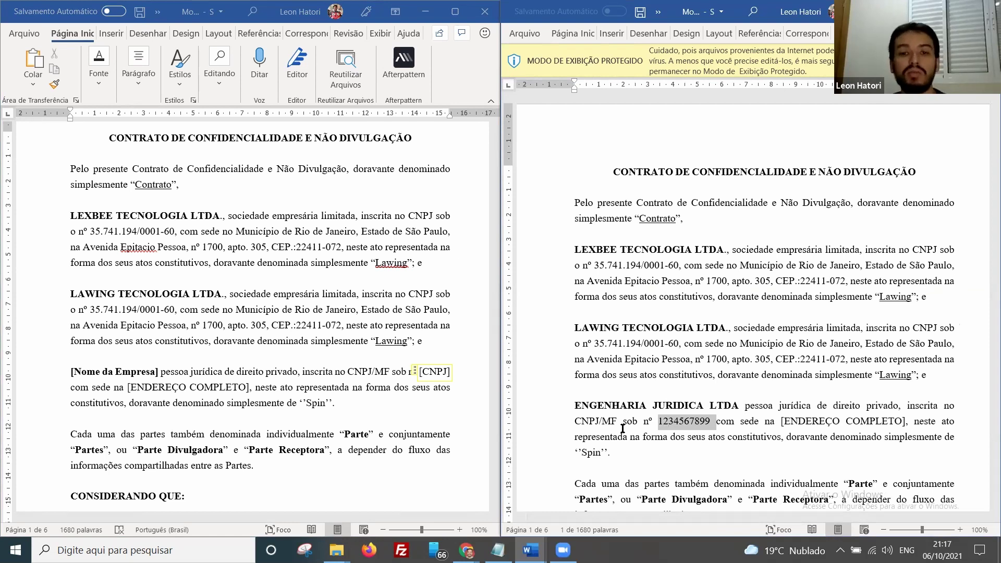
{"action": "scroll", "coordinate": [652, 256], "scroll_direction": "down", "scroll_amount": 1}
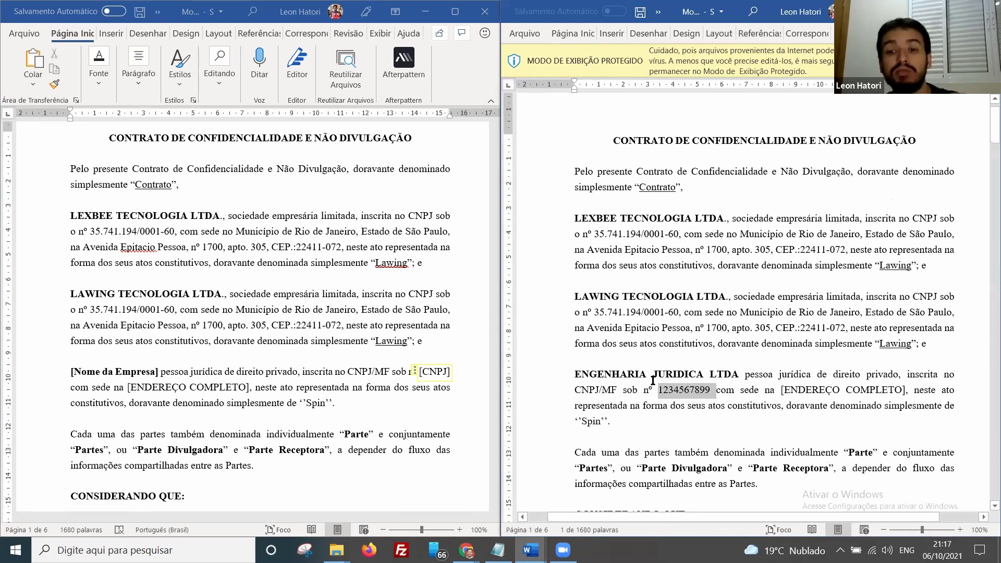
{"action": "left_click", "coordinate": [566, 378]}
{"action": "left_click_drag", "start_coordinate": [576, 374], "coordinate": [733, 375]}
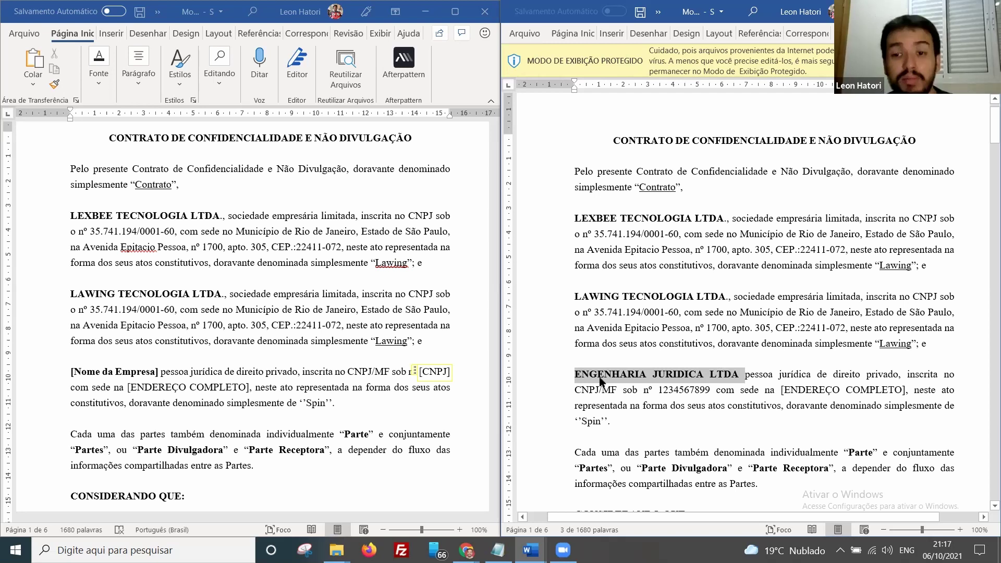
{"action": "double_click", "coordinate": [688, 392]}
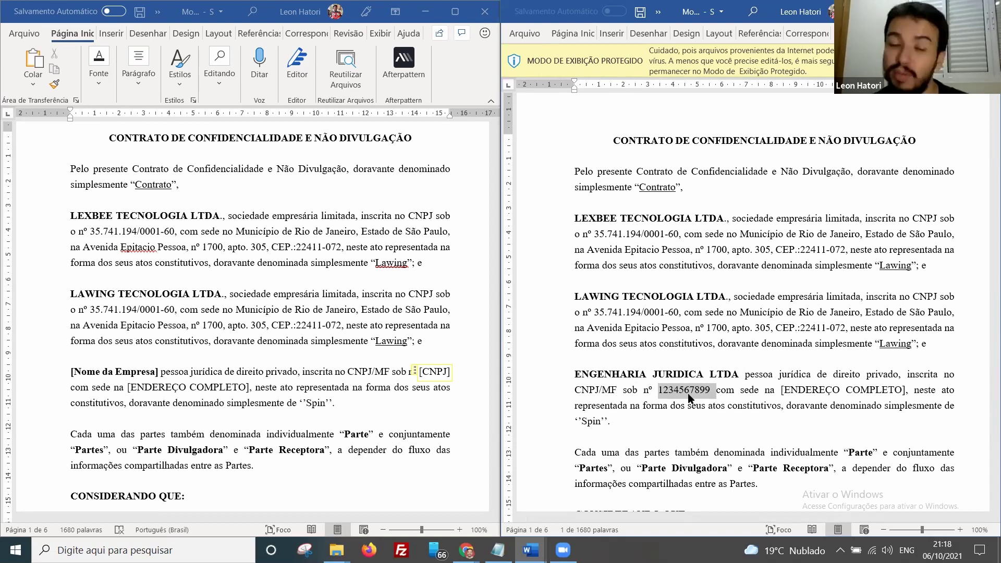
Switch to the Afterpattern builder and add a dropdown question labelled Nome da empresa to Question page 1.
{"action": "key", "text": "alt+Tab"}
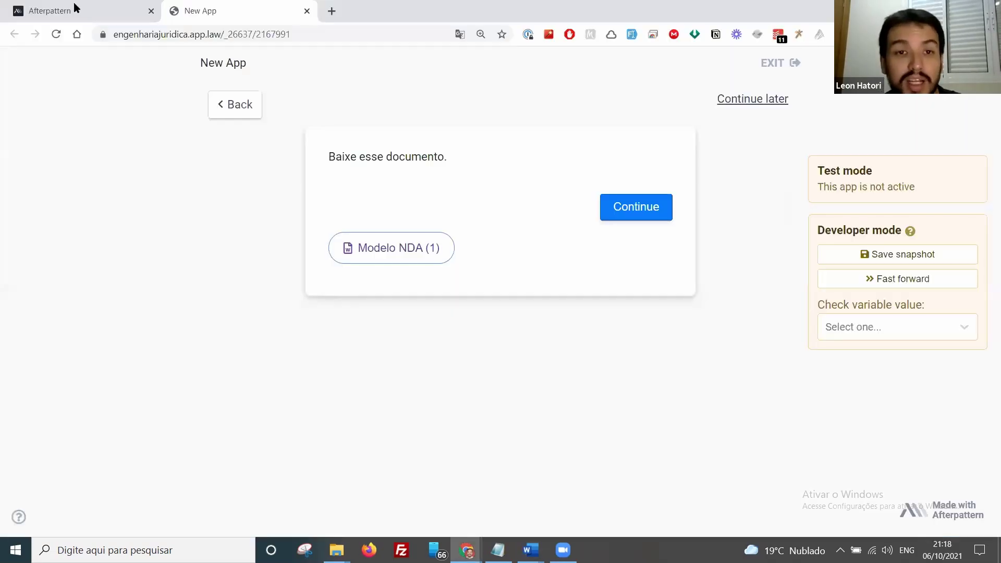
{"action": "left_click", "coordinate": [73, 10]}
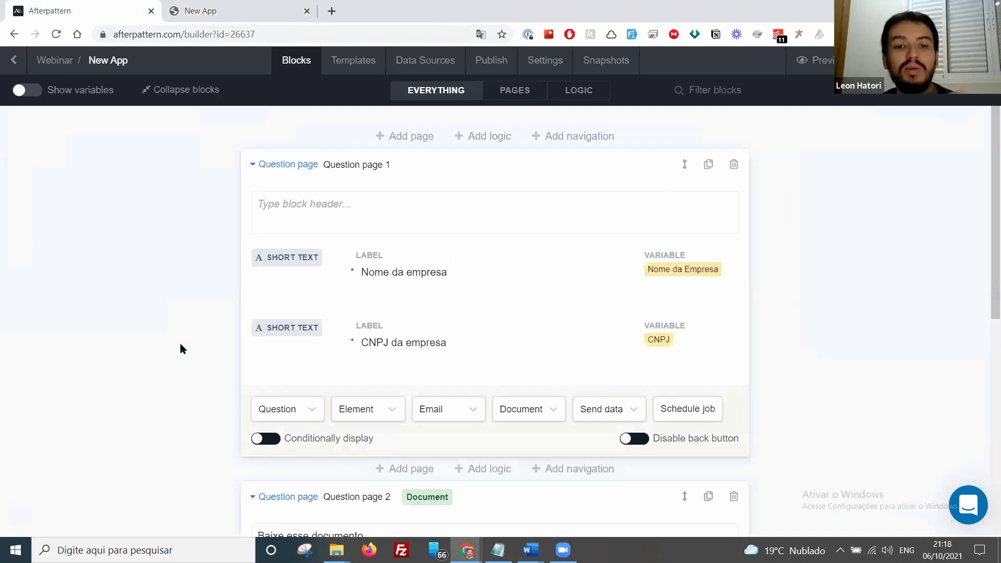
{"action": "scroll", "coordinate": [271, 308], "scroll_direction": "down", "scroll_amount": 3}
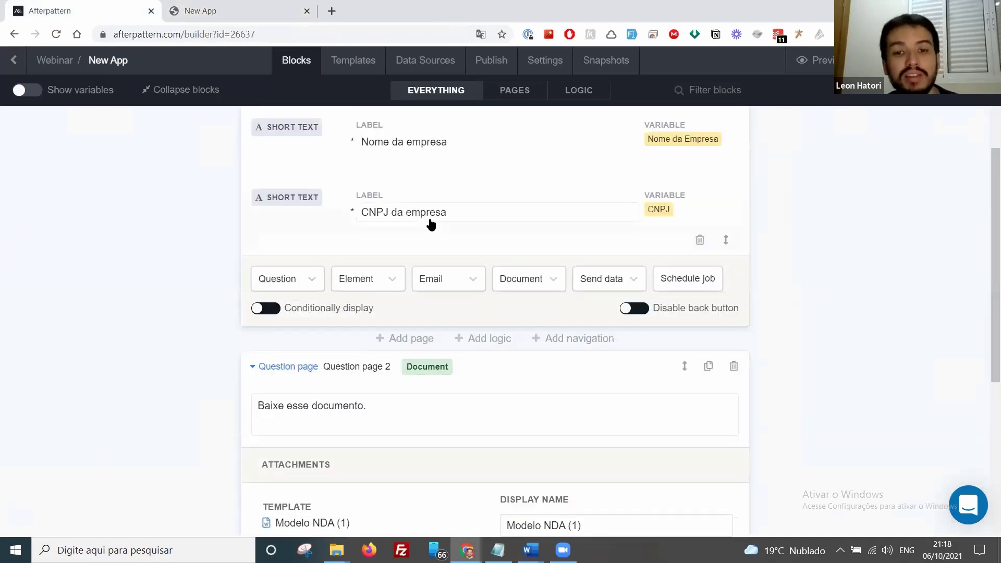
{"action": "left_click", "coordinate": [312, 280]}
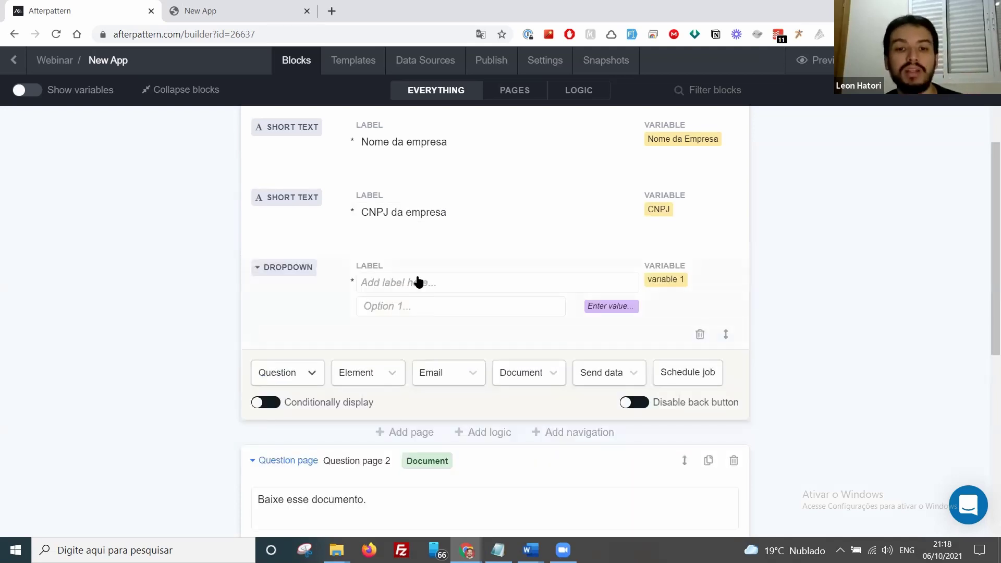
{"action": "left_click", "coordinate": [416, 288]}
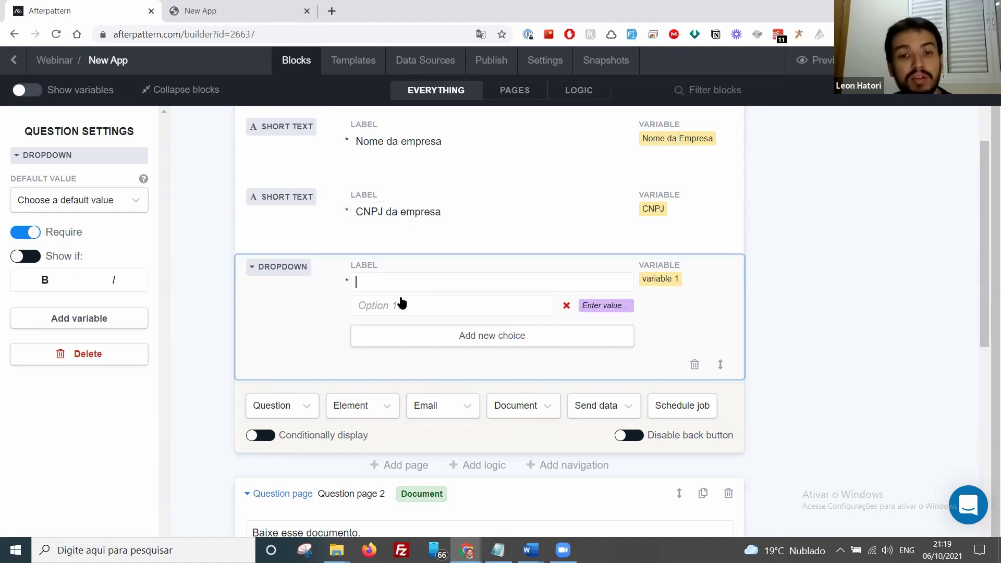
{"action": "type", "text": "Nome da em"}
{"action": "type", "text": "presa"}
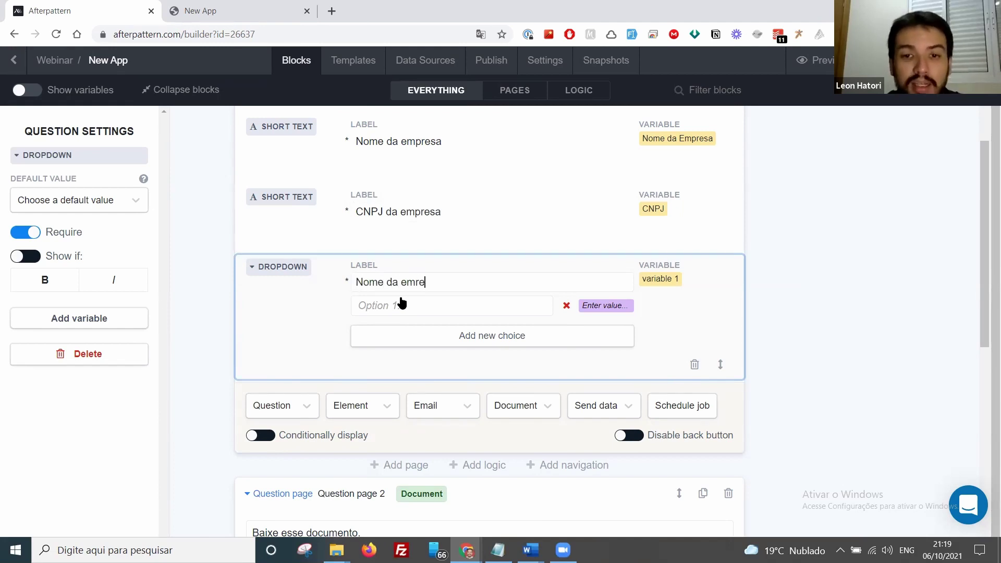
Enter ENGENHARIA JURIDICA LTDA and NETLEX LTDA as the first two choices of the Nome da empresa dropdown.
{"action": "left_click", "coordinate": [400, 309]}
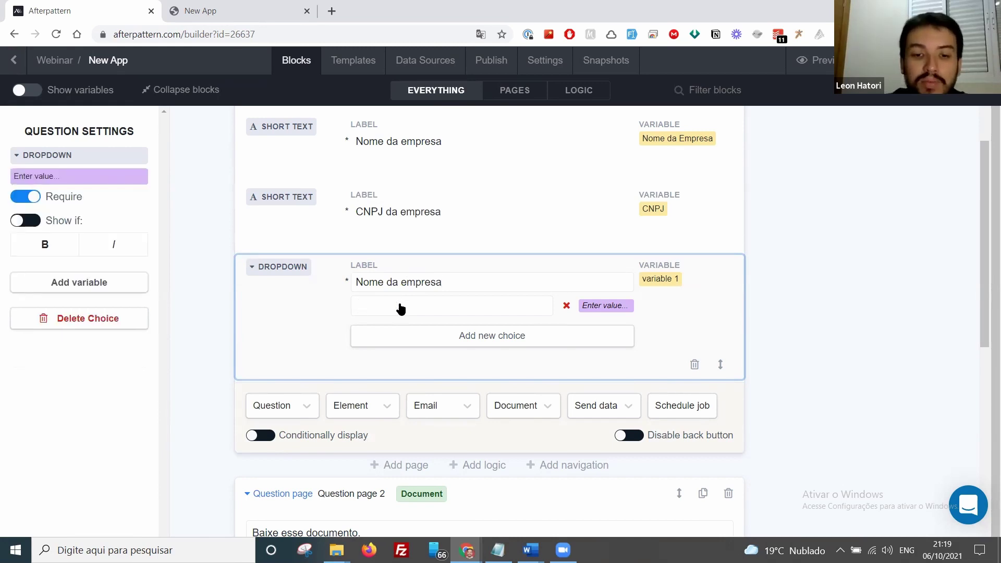
{"action": "type", "text": "ENGENHAR"}
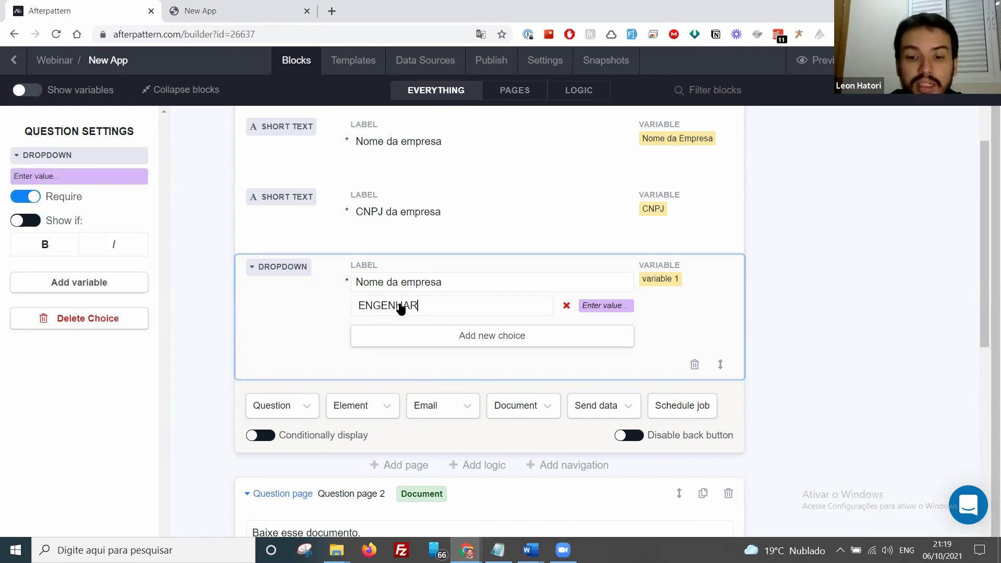
{"action": "type", "text": "IA JURIDICA LTDA"}
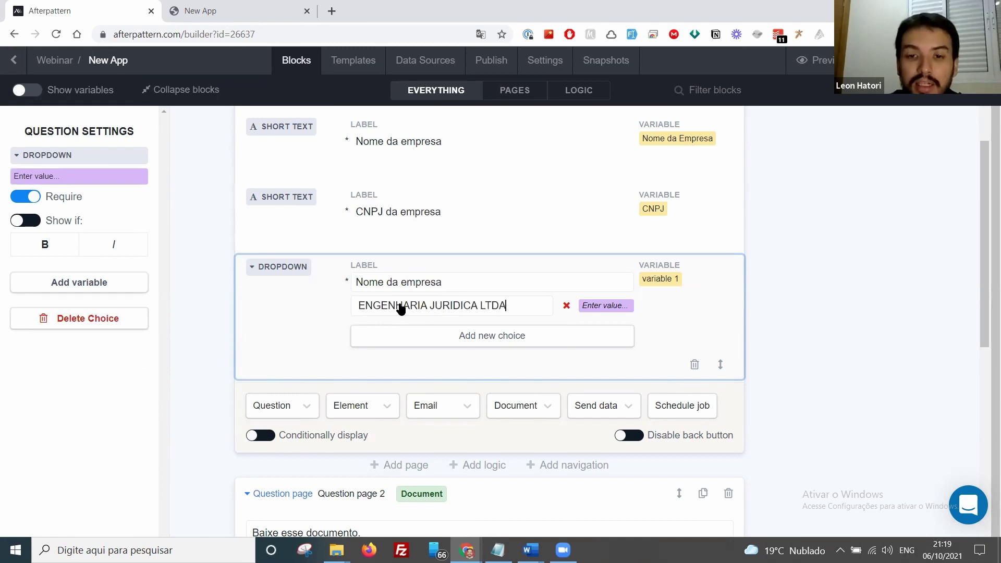
{"action": "left_click", "coordinate": [455, 346]}
{"action": "left_click", "coordinate": [443, 335]}
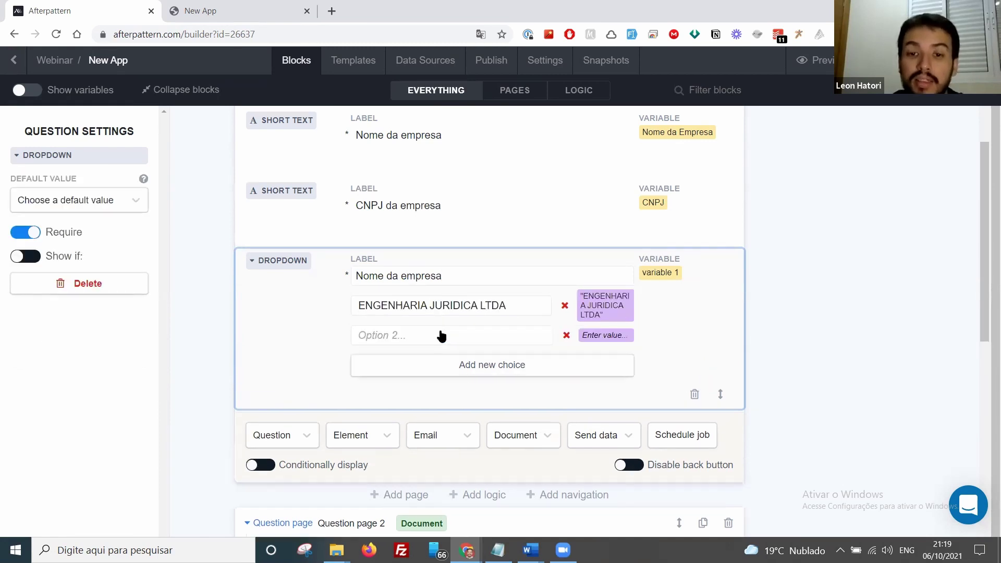
{"action": "left_click", "coordinate": [441, 335]}
{"action": "type", "text": "NETLEX "}
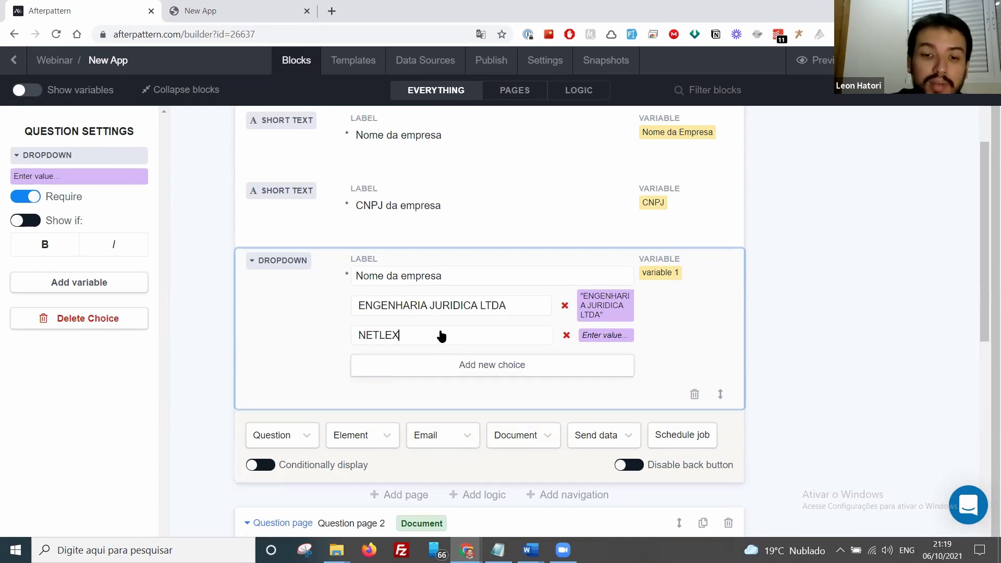
{"action": "type", "text": "LTDA"}
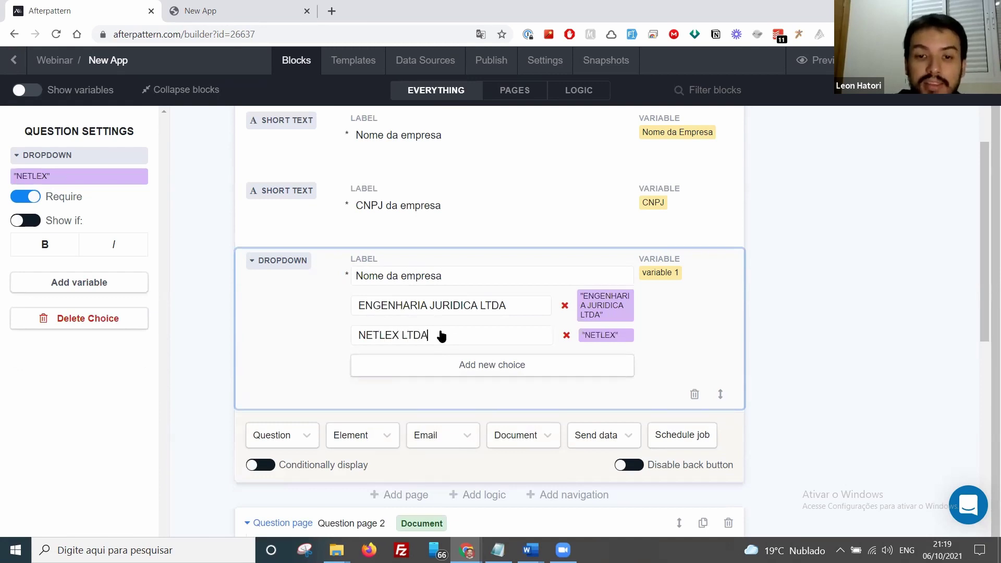
Add LEXBEE LTDA as the third choice of the Nome da empresa dropdown.
{"action": "left_click", "coordinate": [388, 364]}
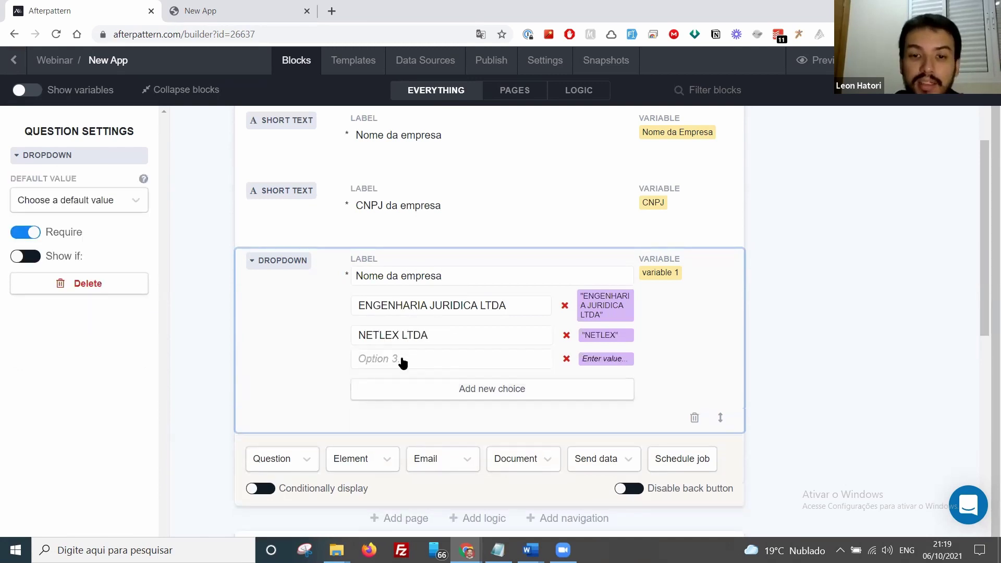
{"action": "left_click", "coordinate": [403, 359]}
{"action": "type", "text": "LEXWEB"}
{"action": "key", "text": "BackSpace"}
{"action": "key", "text": "BackSpace"}
{"action": "key", "text": "BackSpace"}
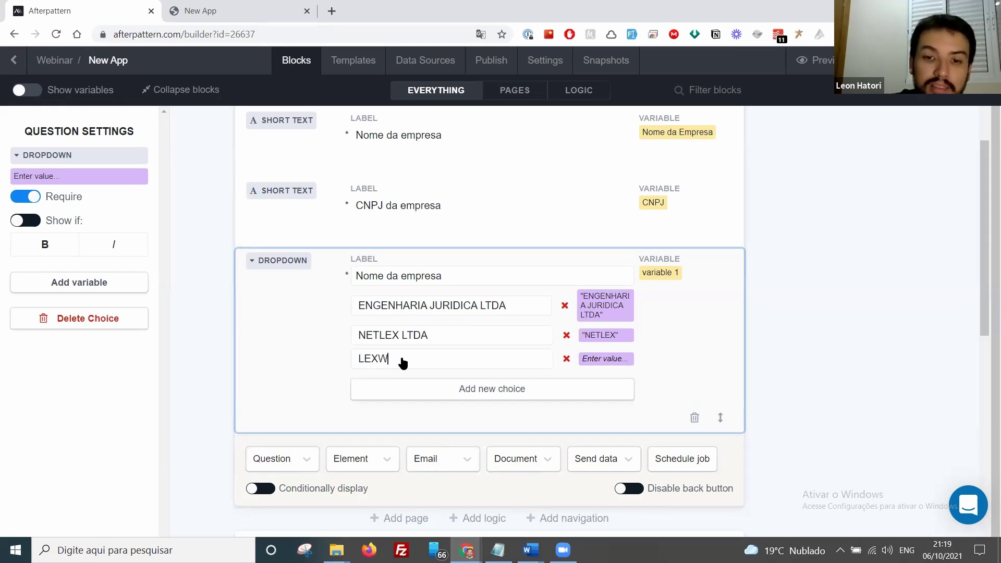
{"action": "type", "text": "BEE LTDA"}
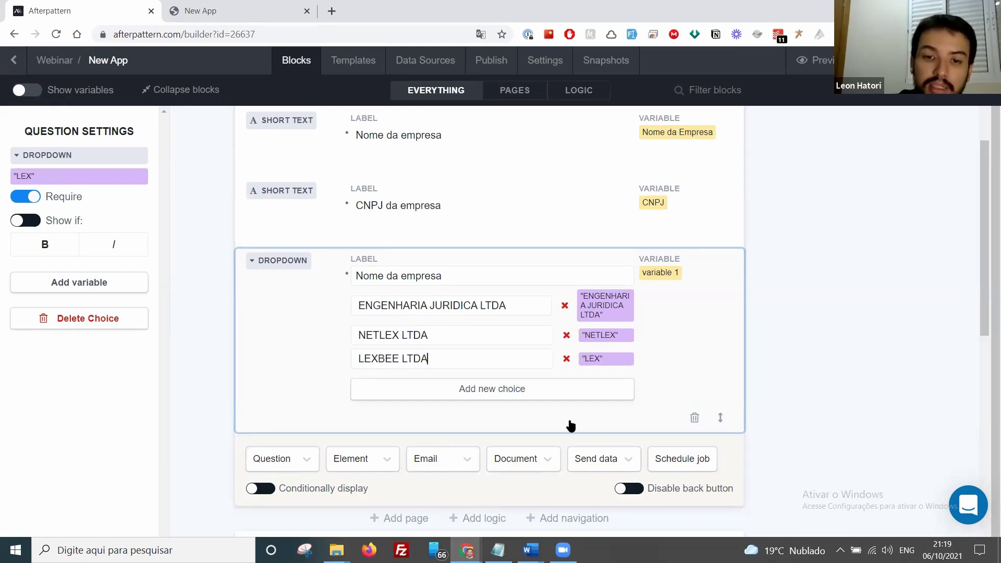
Add MRV as the fourth choice of the Nome da empresa dropdown.
{"action": "left_click", "coordinate": [389, 391]}
{"action": "left_click", "coordinate": [415, 386]}
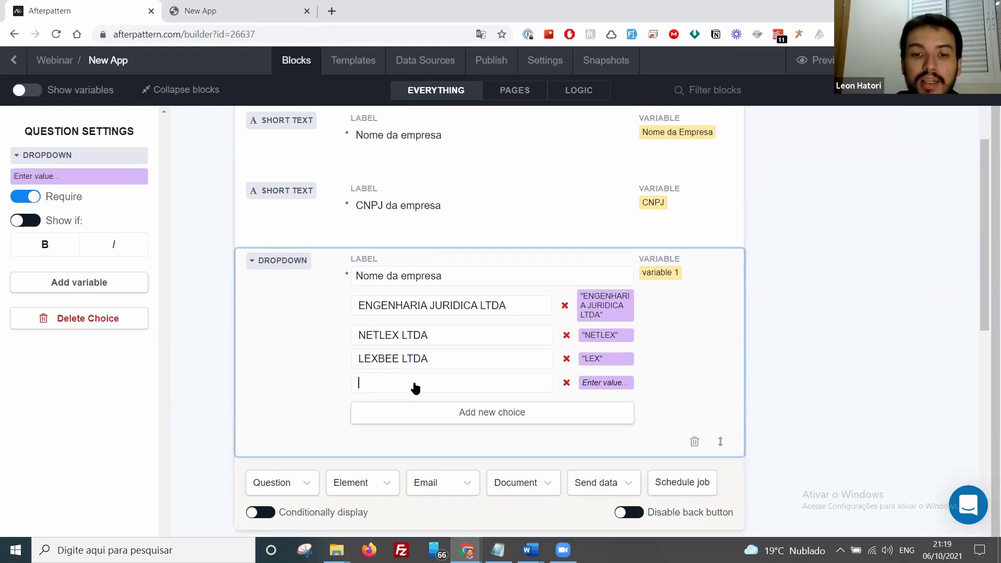
{"action": "type", "text": "MVRA"}
{"action": "key", "text": "BackSpace"}
{"action": "key", "text": "BackSpace"}
{"action": "key", "text": "BackSpace"}
{"action": "type", "text": "RA"}
{"action": "key", "text": "BackSpace"}
{"action": "type", "text": "V"}
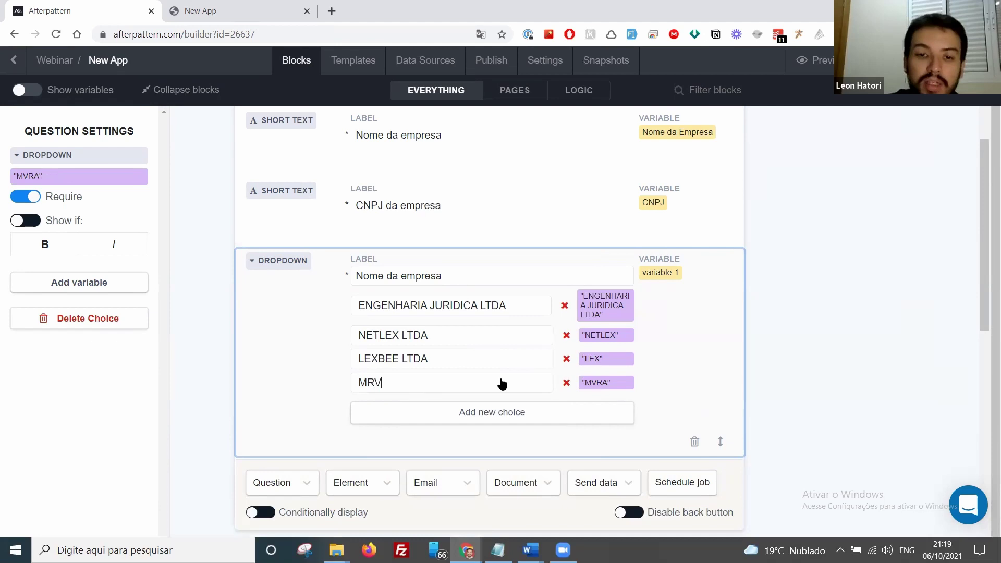
Set the stored value of the MRV choice to MRV.
{"action": "left_click", "coordinate": [594, 383]}
{"action": "type", "text": "mr"}
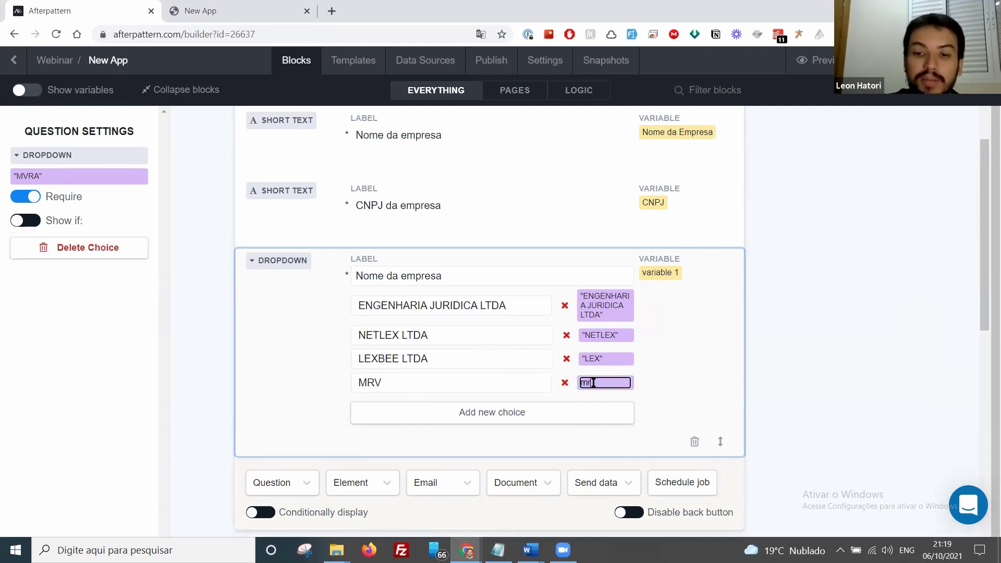
{"action": "key", "text": "BackSpace"}
{"action": "type", "text": "MRV"}
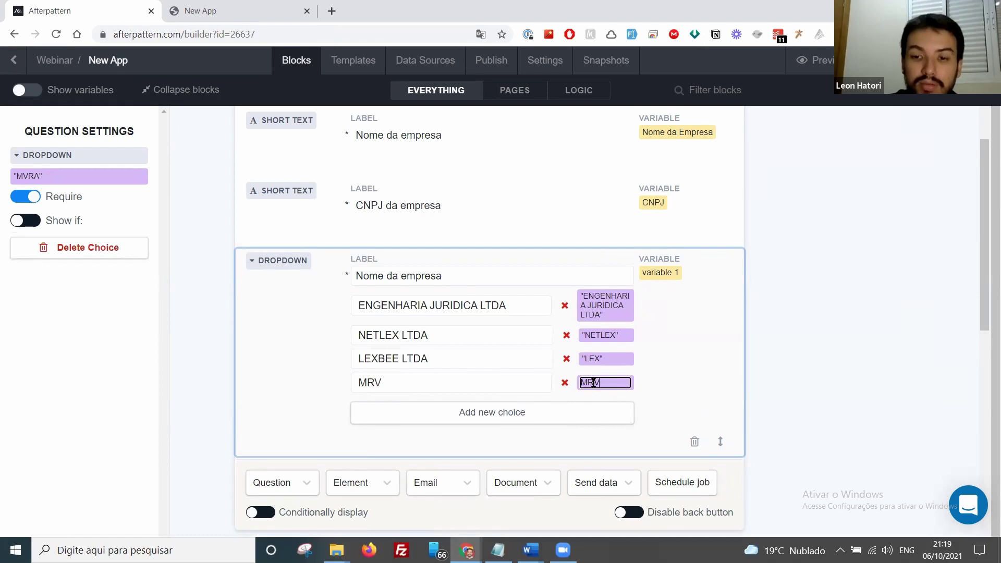
{"action": "left_click", "coordinate": [759, 328]}
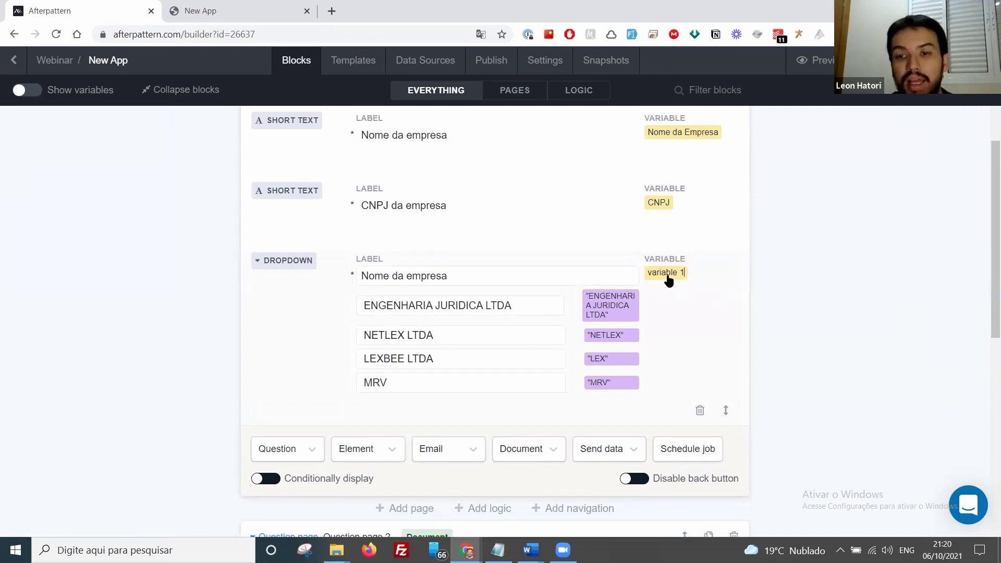
Rename the dropdown question's variable as Nome da empresa.
{"action": "left_click", "coordinate": [668, 273]}
{"action": "type", "text": "N"}
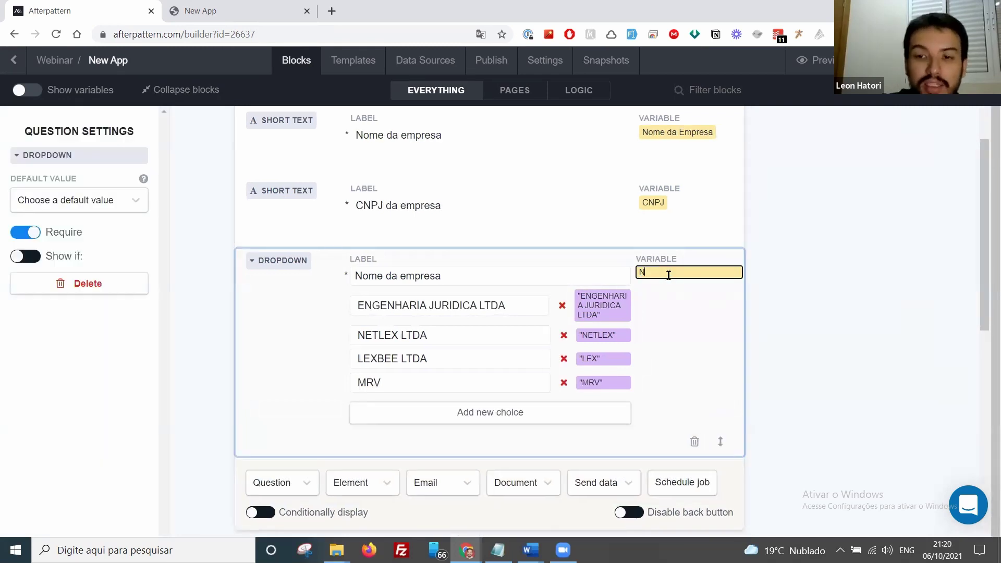
{"action": "type", "text": "ome da empresa"}
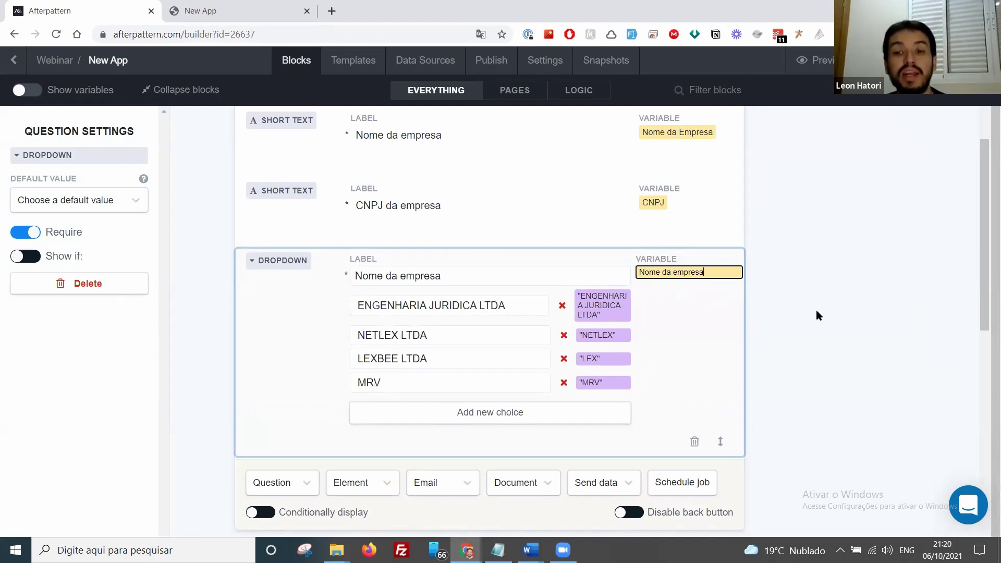
{"action": "left_click", "coordinate": [855, 319]}
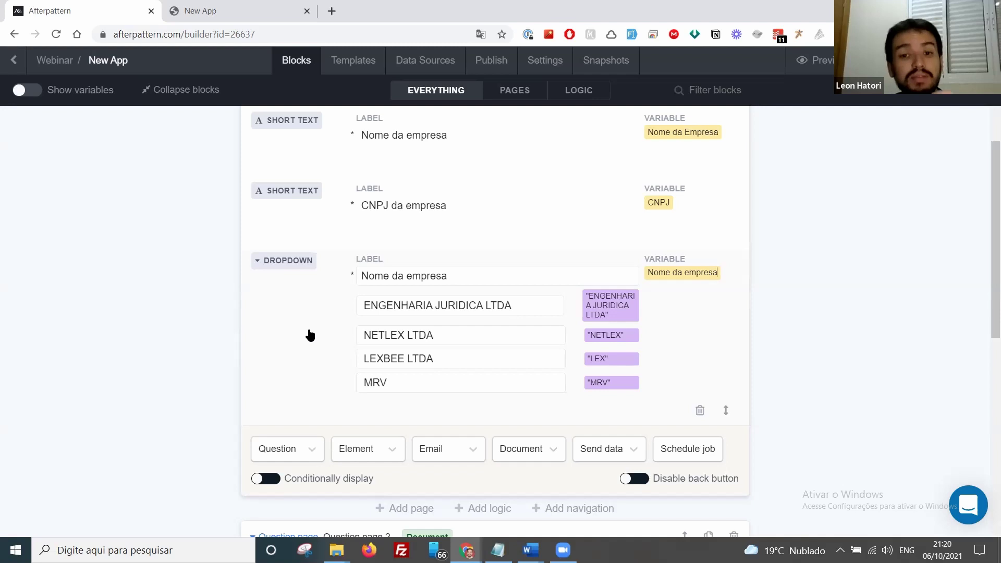
Turn on the Show if condition for the Nome da empresa dropdown without choosing any condition values.
{"action": "left_click", "coordinate": [310, 335]}
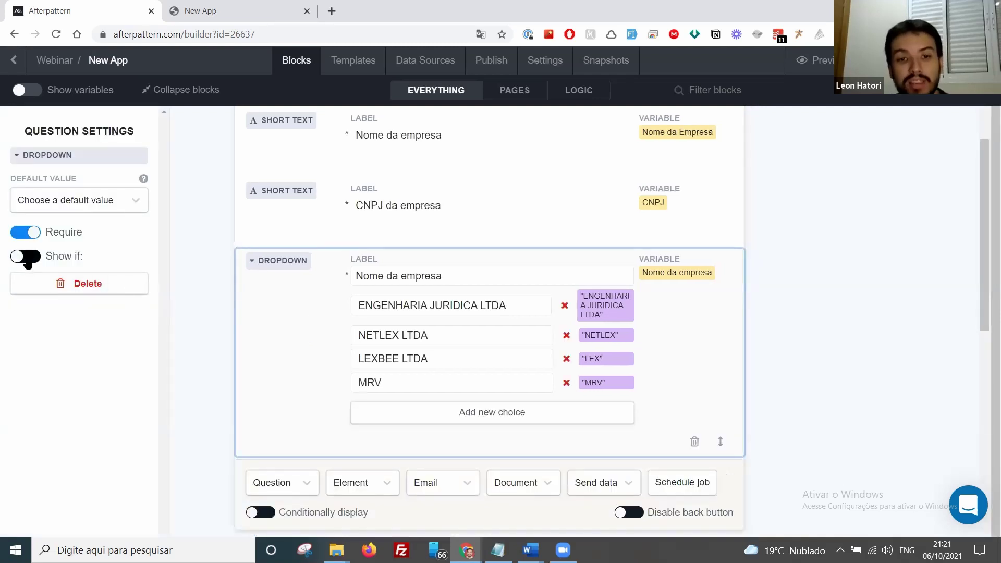
{"action": "left_click", "coordinate": [25, 256]}
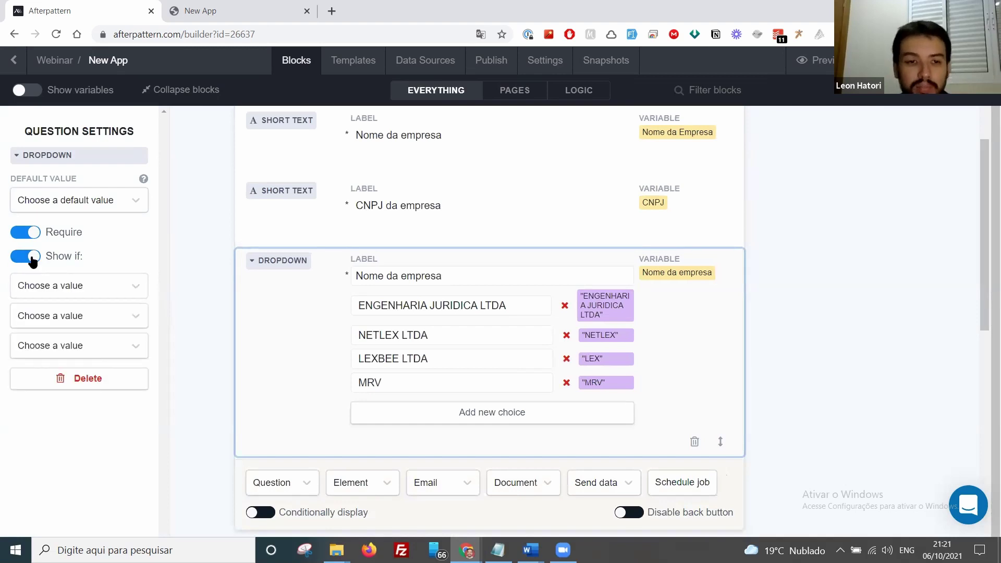
{"action": "left_click", "coordinate": [208, 389]}
Add a short text question below the Nome da empresa dropdown and name its variable Endereço completo da parte.
{"action": "left_click", "coordinate": [286, 457]}
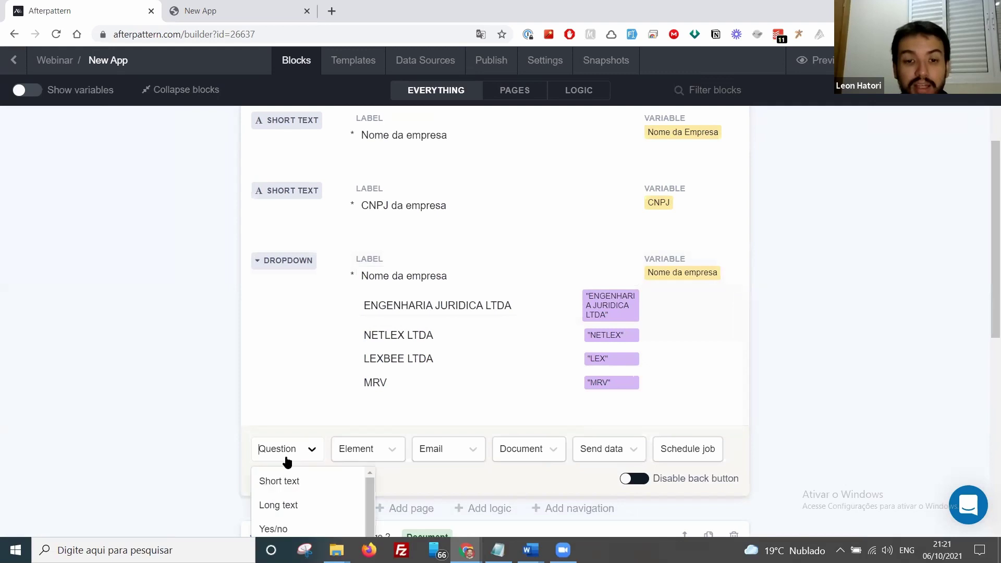
{"action": "key", "text": "Return"}
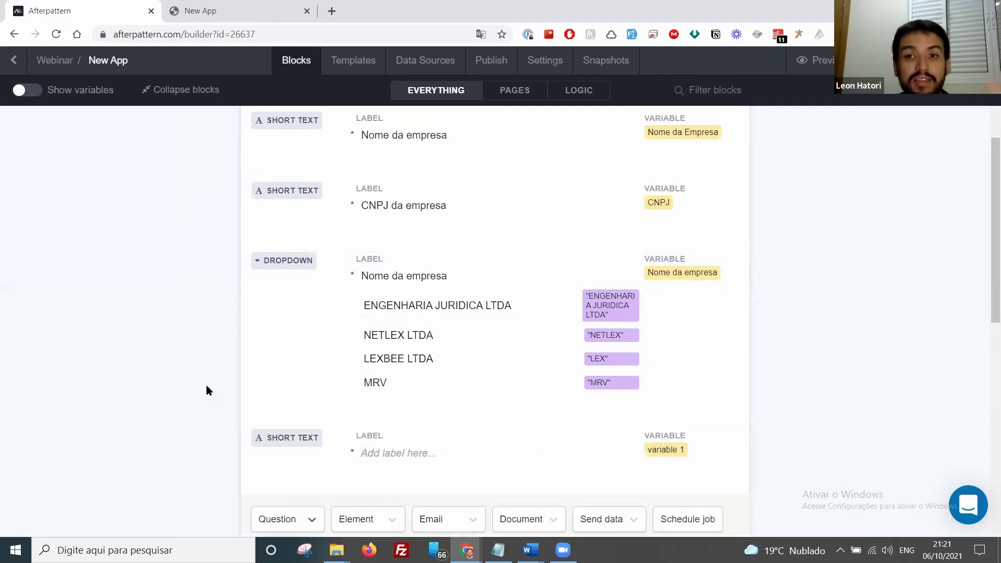
{"action": "scroll", "coordinate": [335, 386], "scroll_direction": "down", "scroll_amount": 2}
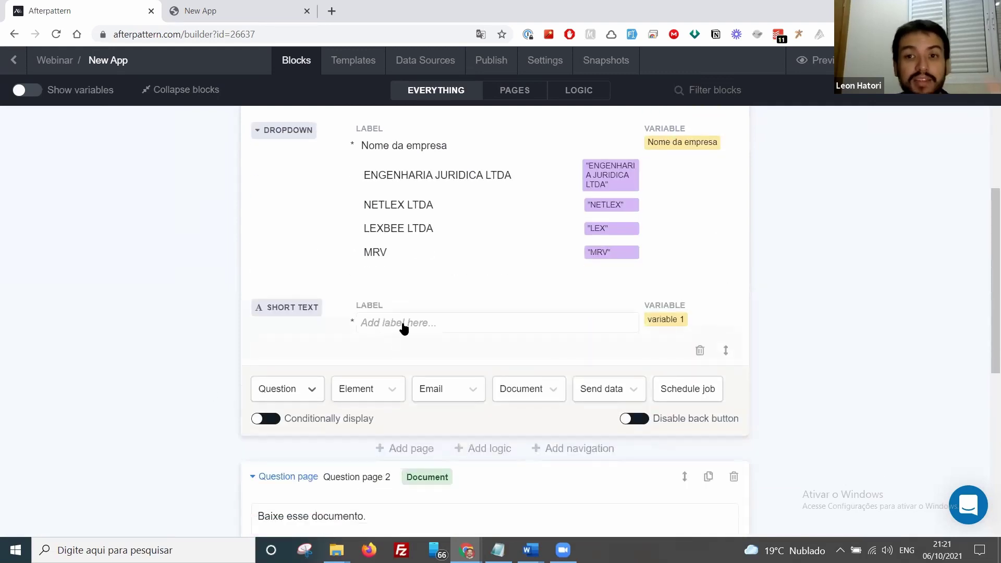
{"action": "left_click", "coordinate": [417, 327]}
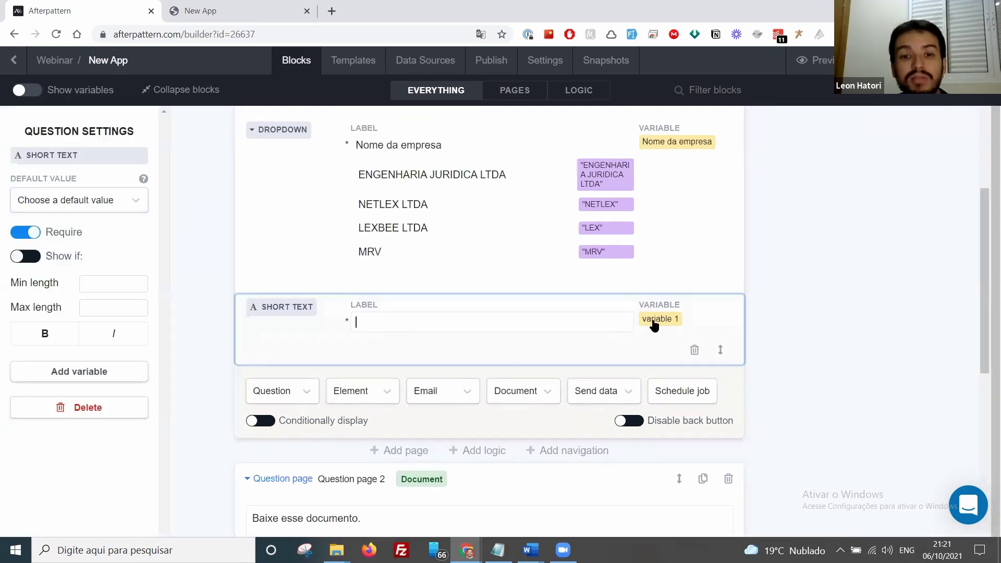
{"action": "left_click", "coordinate": [658, 321]}
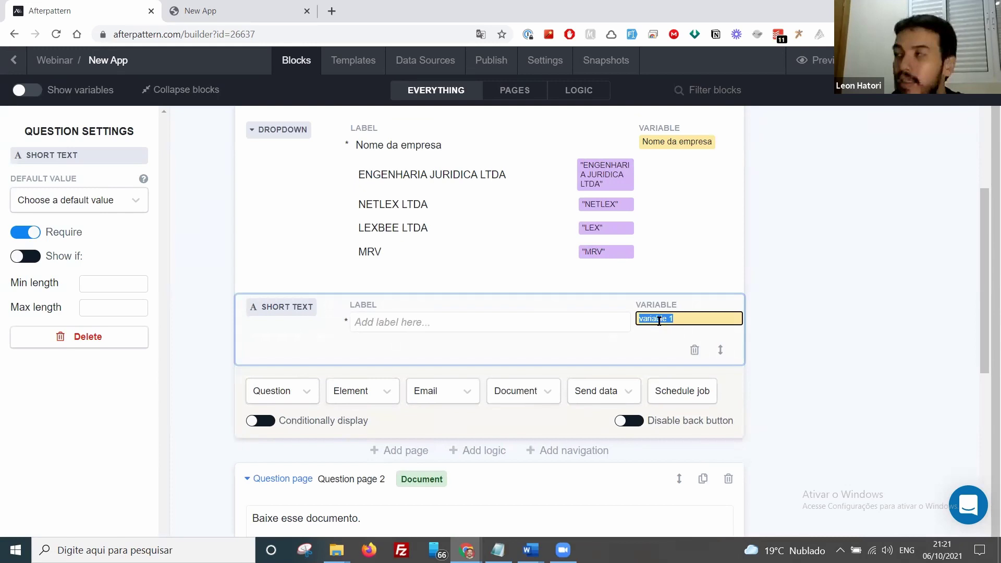
{"action": "type", "text": "Endere"}
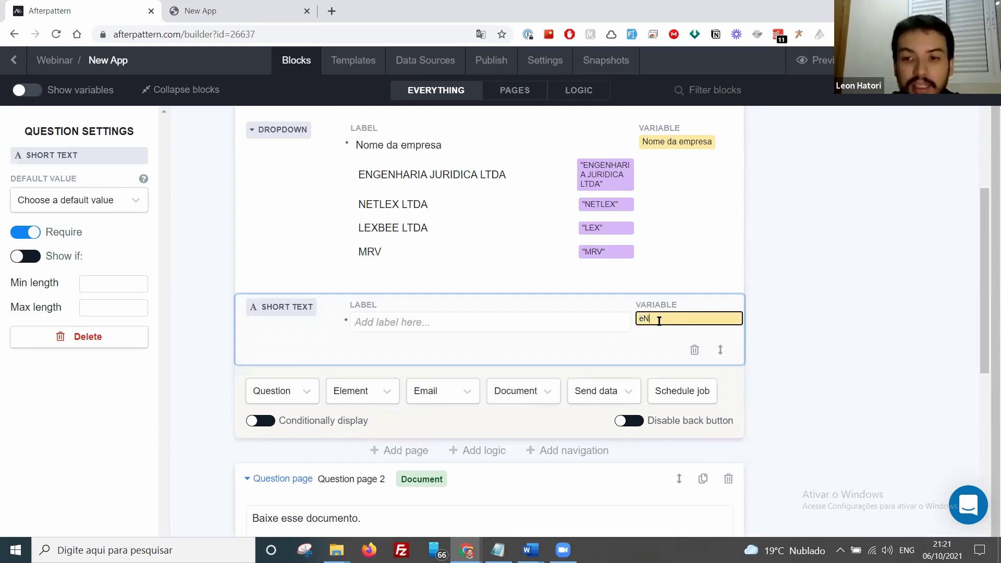
{"action": "type", "text": "ço complet d"}
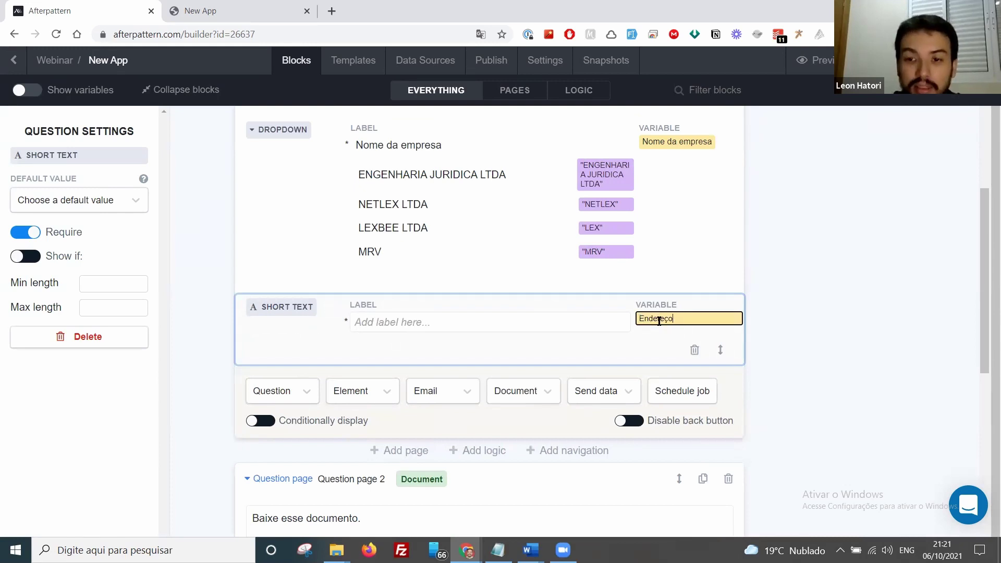
{"action": "key", "text": "BackSpace"}
{"action": "key", "text": "BackSpace"}
{"action": "type", "text": "o da parte"}
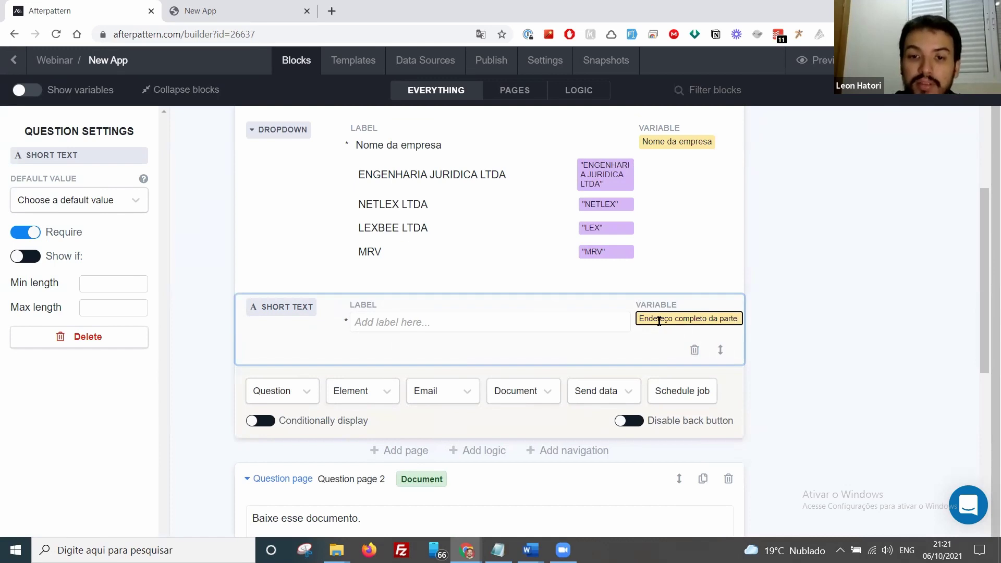
Label the new short text question Endereço completo da parte.
{"action": "left_click", "coordinate": [425, 326]}
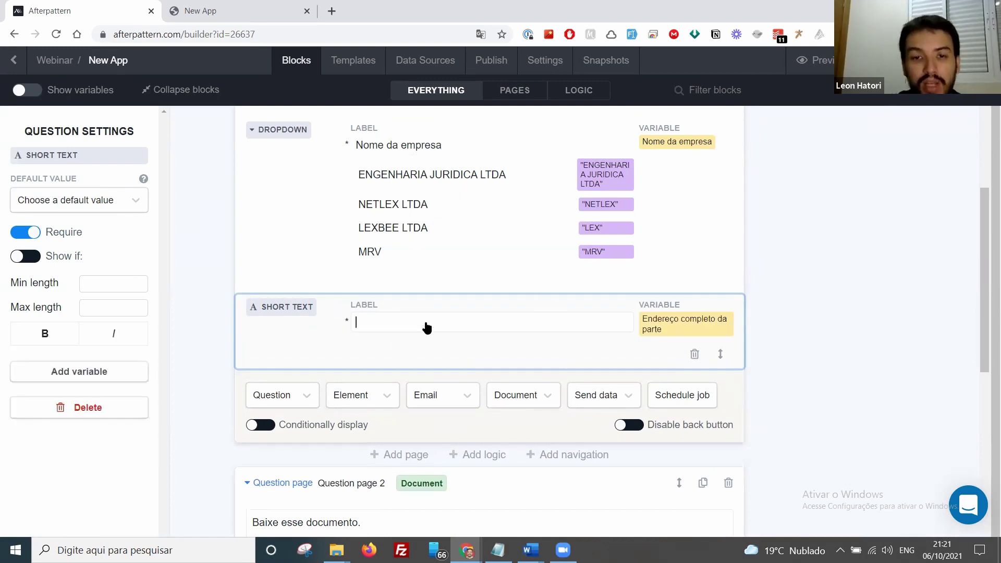
{"action": "type", "text": "Endere;co"}
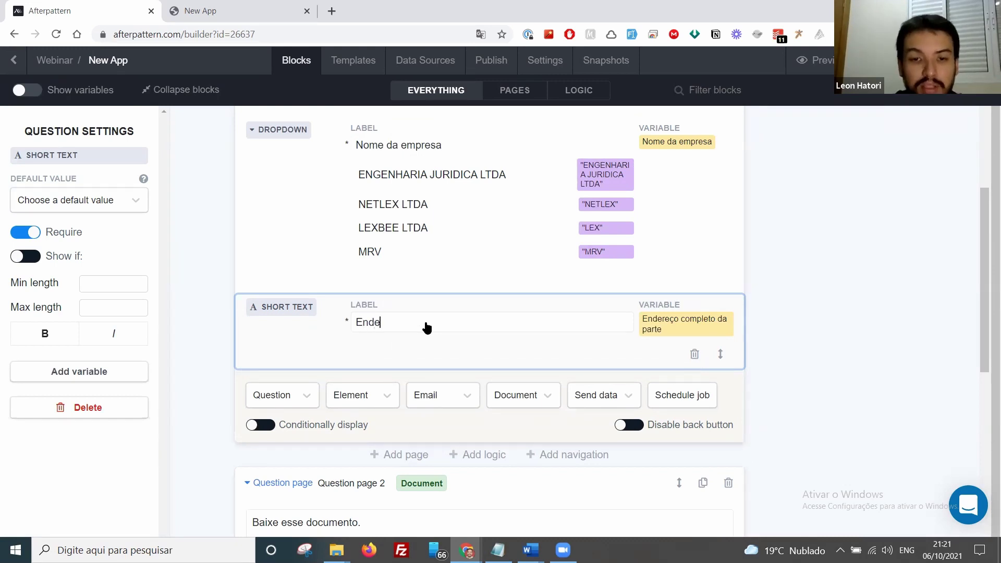
{"action": "key", "text": "BackSpace"}
{"action": "key", "text": "BackSpace"}
{"action": "key", "text": "BackSpace"}
{"action": "type", "text": "ço"}
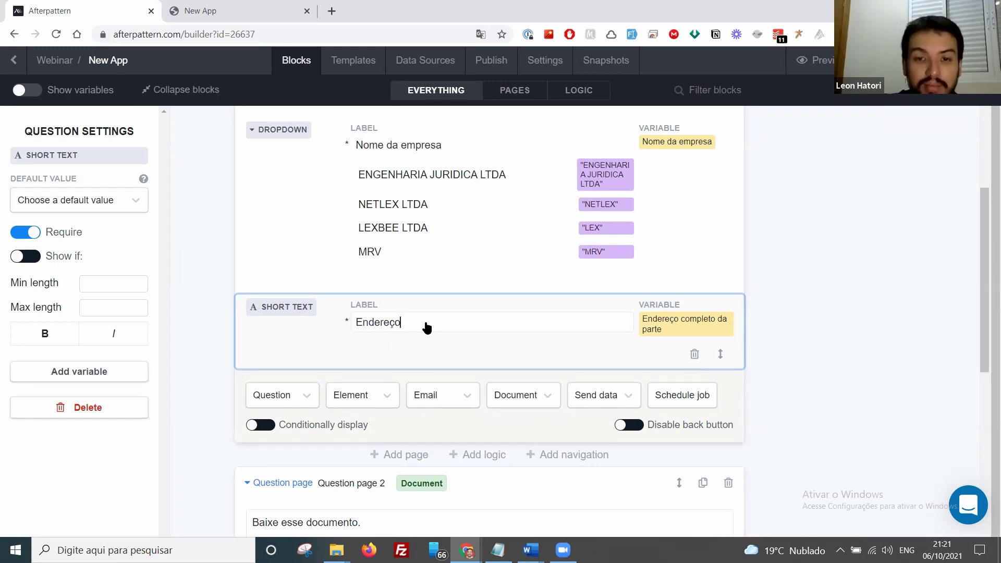
{"action": "type", "text": " completo da parte"}
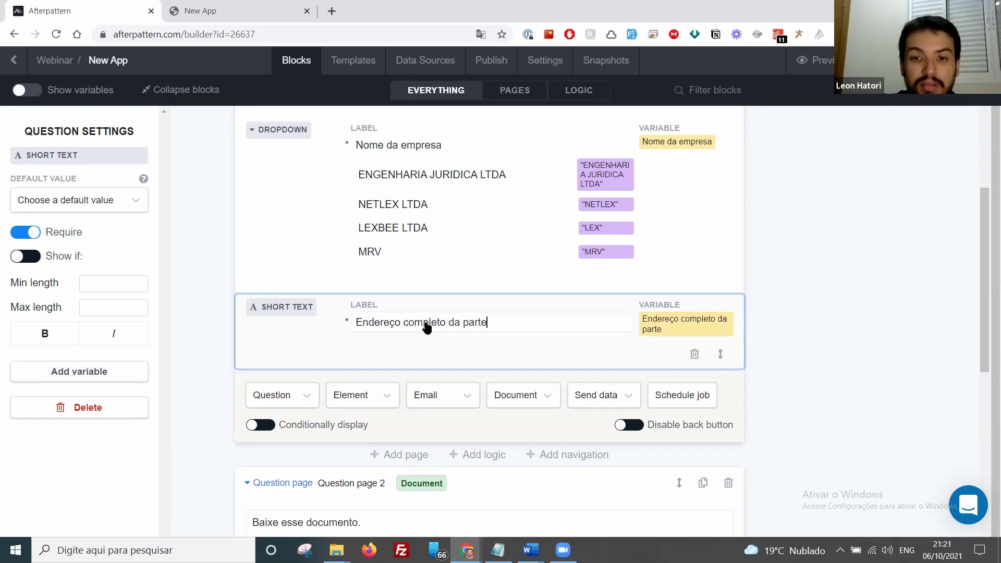
{"action": "key", "text": "Tab"}
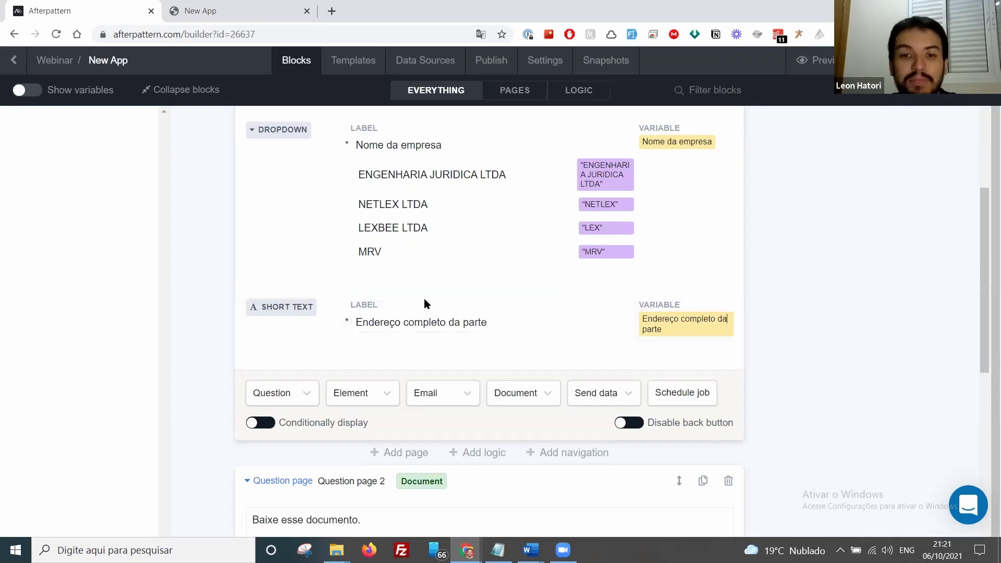
Turn on Show if for the Endereço completo da parte question and start its condition with Nome da empresa equals.
{"action": "left_click", "coordinate": [423, 304]}
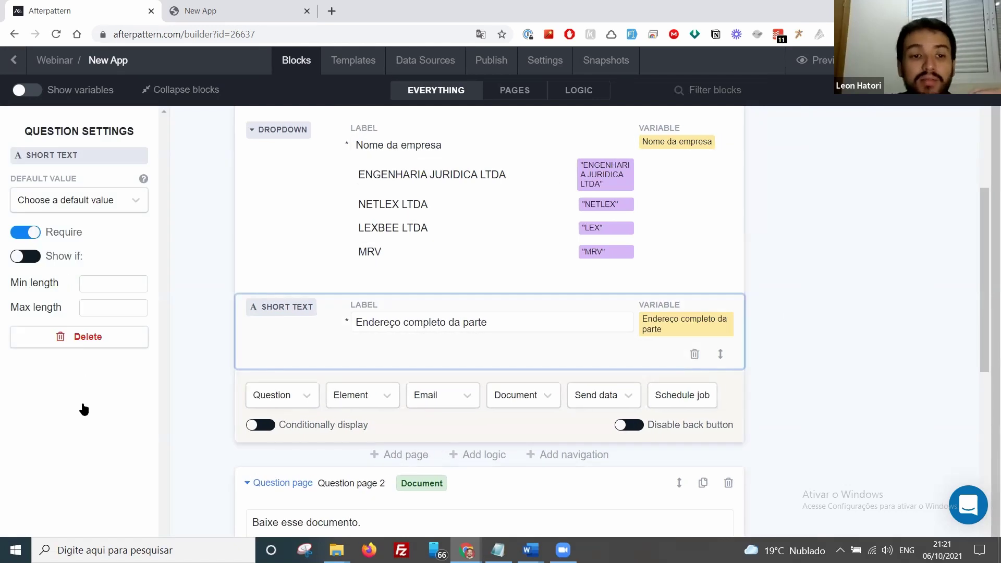
{"action": "left_click", "coordinate": [25, 255]}
{"action": "left_click", "coordinate": [78, 285]}
{"action": "scroll", "coordinate": [90, 448], "scroll_direction": "down", "scroll_amount": 3}
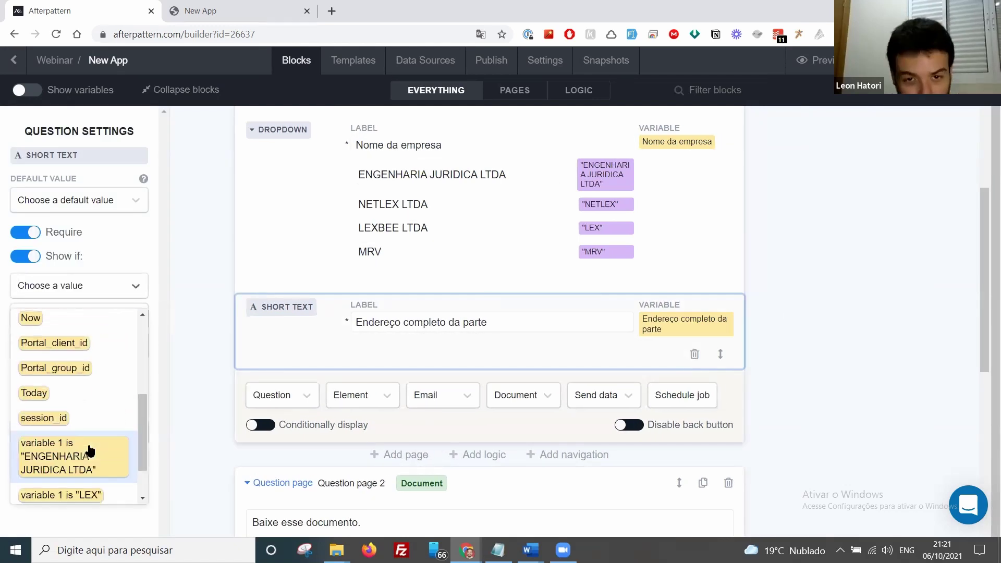
{"action": "scroll", "coordinate": [80, 430], "scroll_direction": "up", "scroll_amount": 4}
{"action": "scroll", "coordinate": [75, 419], "scroll_direction": "down", "scroll_amount": 1}
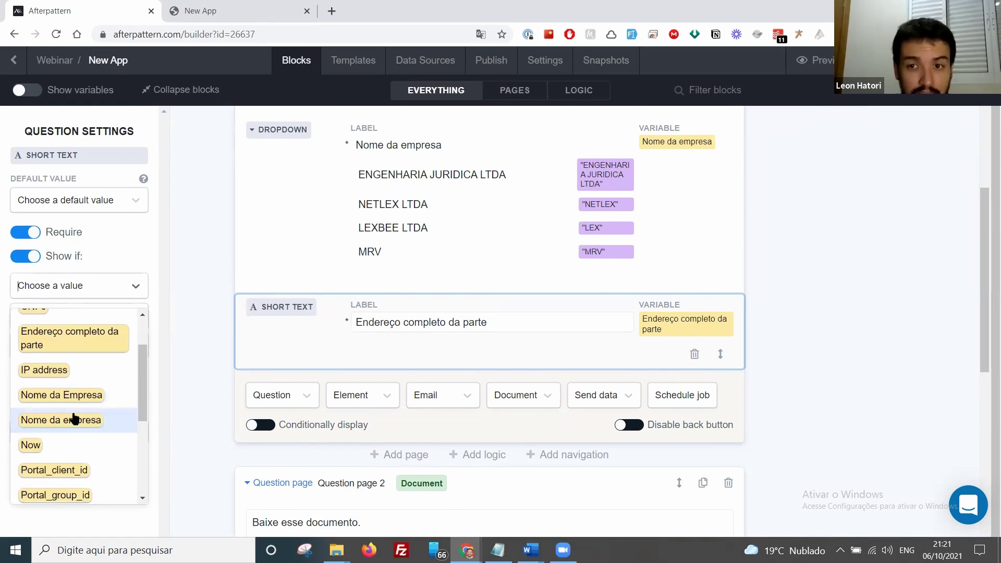
{"action": "left_click", "coordinate": [75, 419]}
{"action": "left_click", "coordinate": [93, 321]}
{"action": "left_click", "coordinate": [78, 346]}
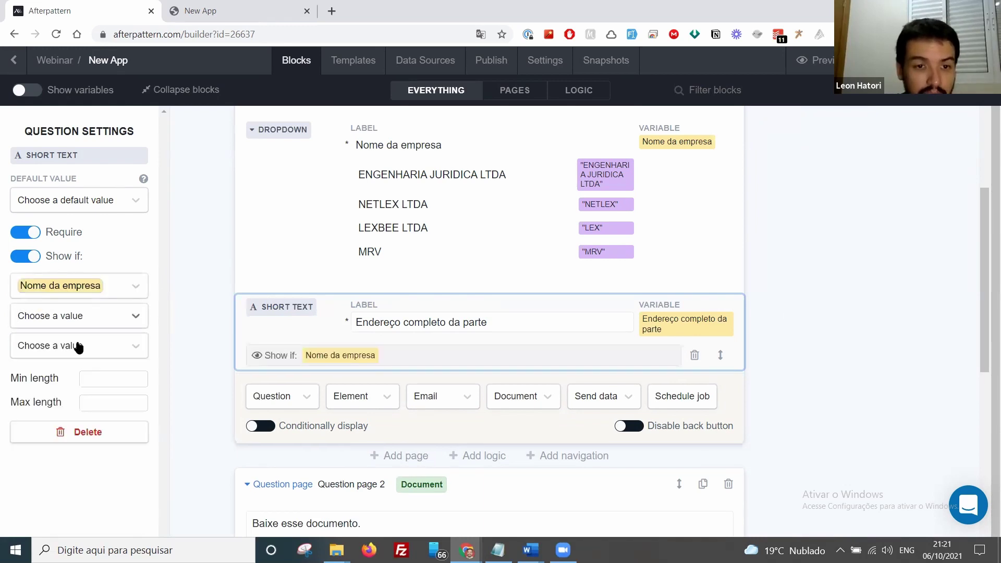
{"action": "left_click", "coordinate": [78, 347]}
{"action": "left_click", "coordinate": [819, 242]}
Rename the variable of the first short text question, Nome da empresa, as Pergunta 1.
{"action": "scroll", "coordinate": [765, 220], "scroll_direction": "up", "scroll_amount": 5}
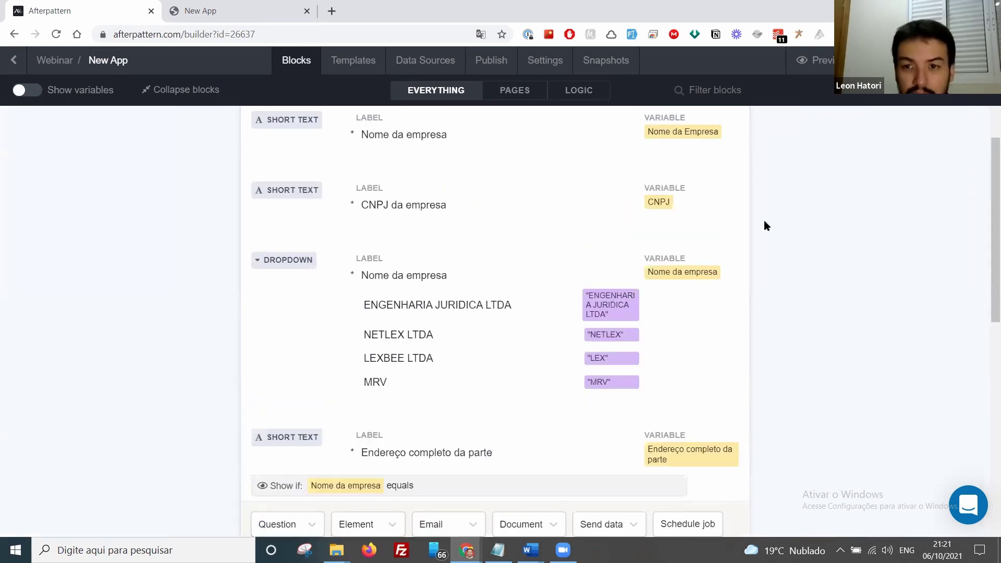
{"action": "left_click", "coordinate": [669, 267]}
{"action": "type", "text": "Pergunta 1"}
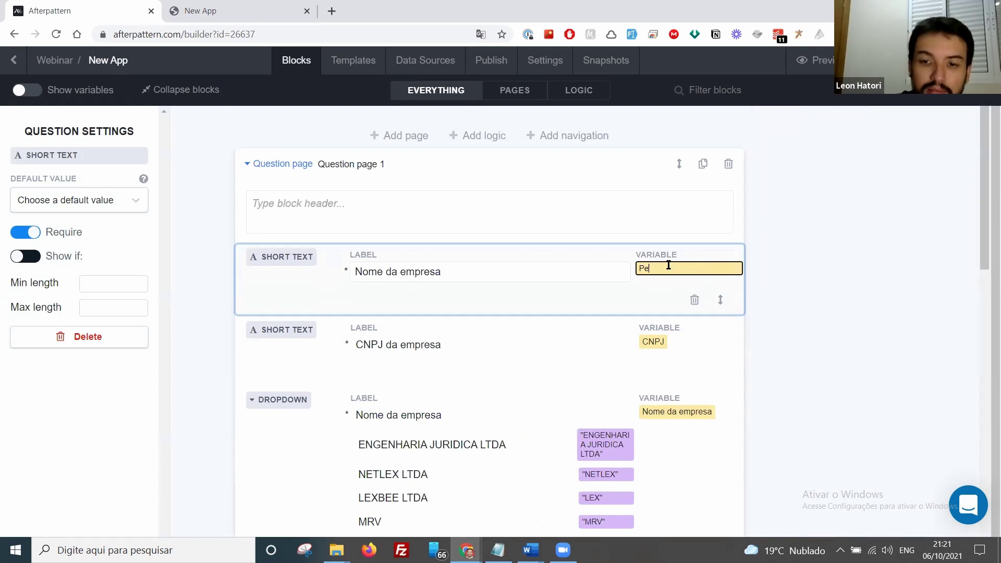
{"action": "left_click", "coordinate": [837, 307]}
Try to set the Show if condition of the Nome da empresa dropdown to its own Nome da empresa variable.
{"action": "scroll", "coordinate": [706, 259], "scroll_direction": "down", "scroll_amount": 4}
{"action": "left_click", "coordinate": [120, 307]}
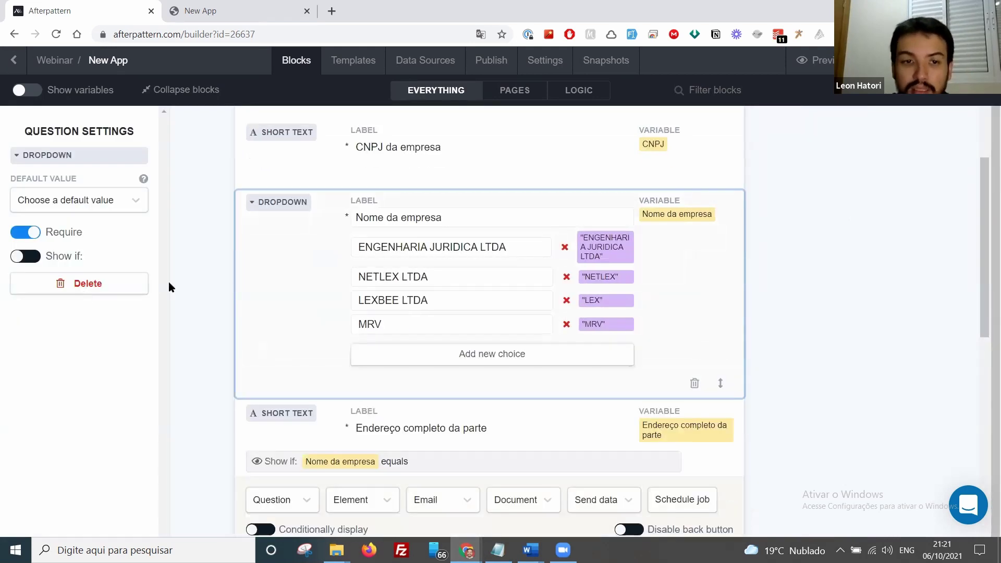
{"action": "left_click", "coordinate": [32, 257]}
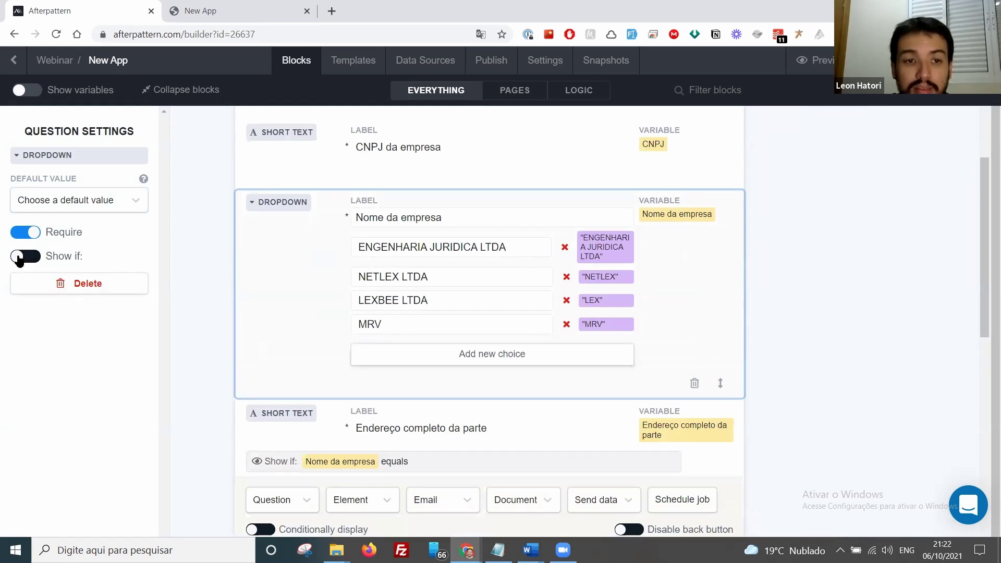
{"action": "left_click", "coordinate": [19, 257]}
{"action": "left_click", "coordinate": [20, 256]}
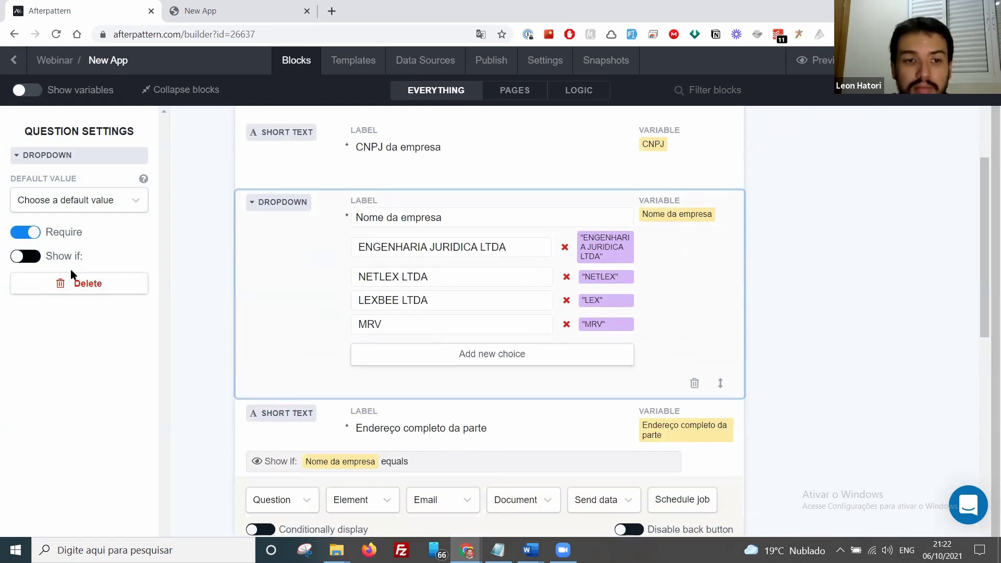
{"action": "left_click", "coordinate": [71, 286]}
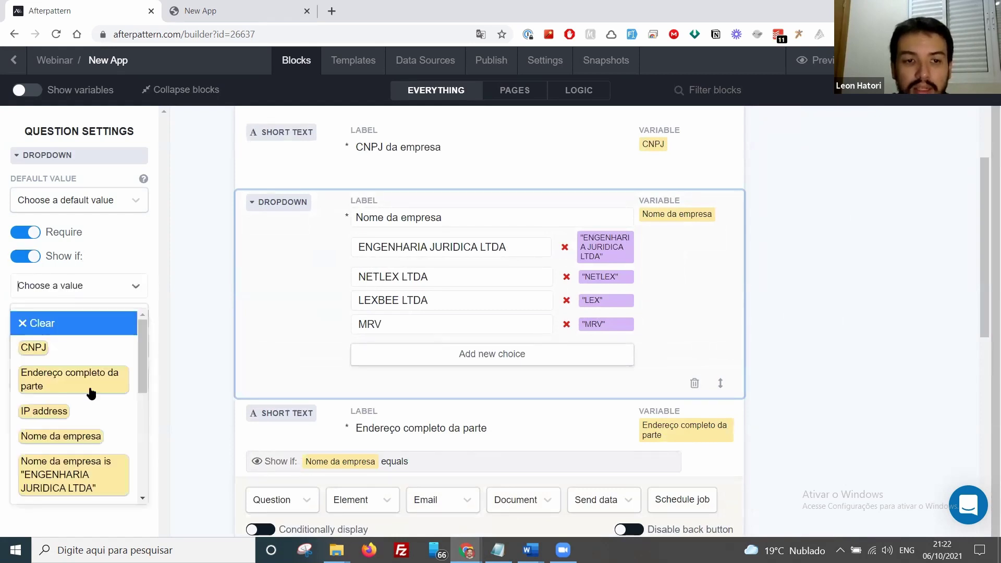
{"action": "left_click", "coordinate": [78, 438]}
{"action": "left_click", "coordinate": [614, 107]}
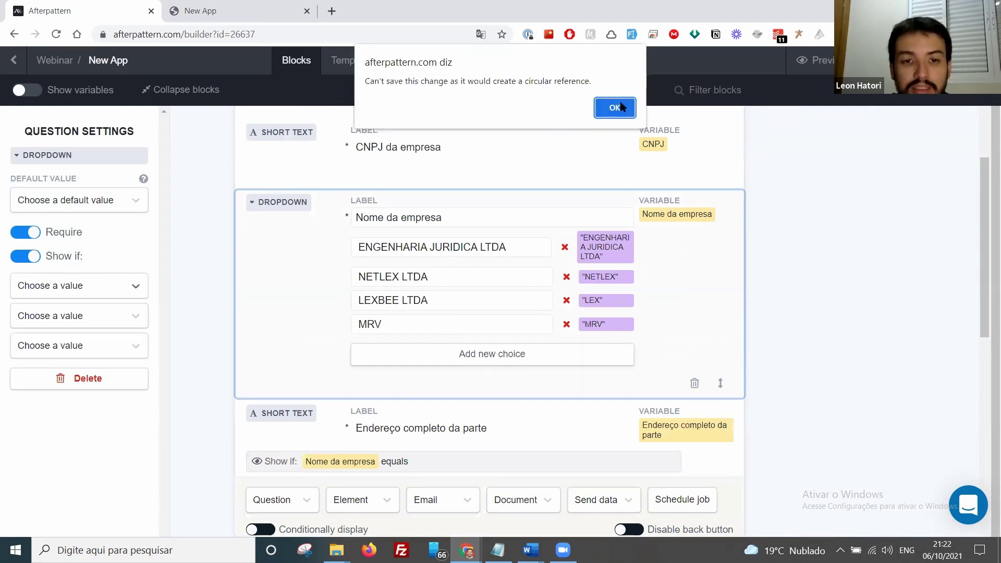
Examine the choice-based Nome da empresa conditions offered for the dropdown's Show if setting without selecting one.
{"action": "left_click", "coordinate": [78, 288]}
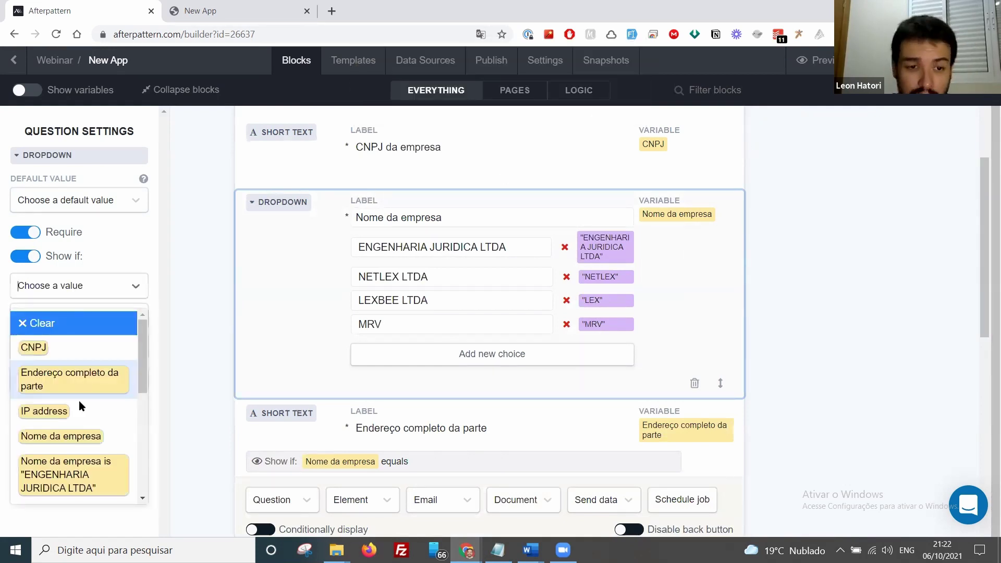
{"action": "scroll", "coordinate": [80, 400], "scroll_direction": "down", "scroll_amount": 2}
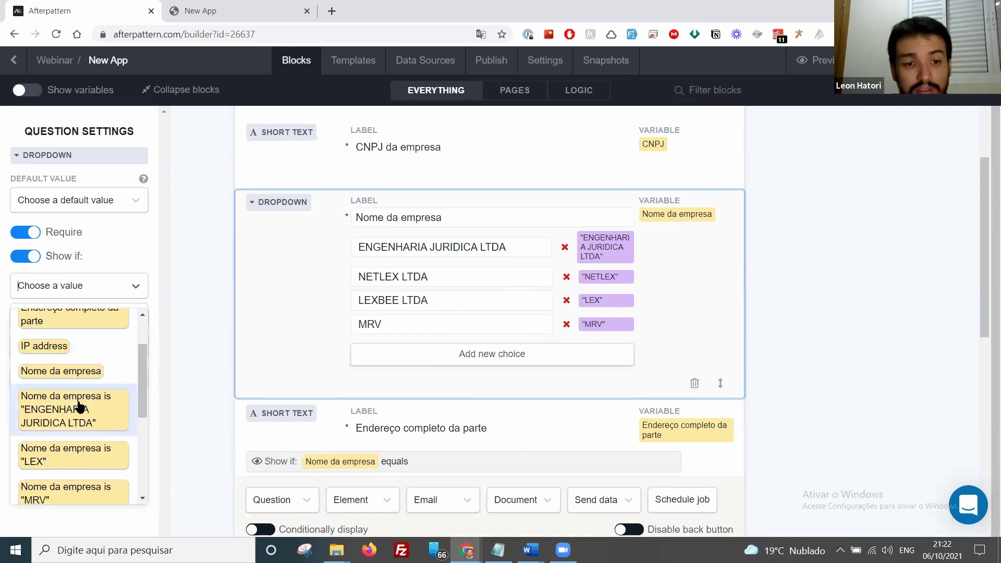
{"action": "scroll", "coordinate": [78, 405], "scroll_direction": "down", "scroll_amount": 2}
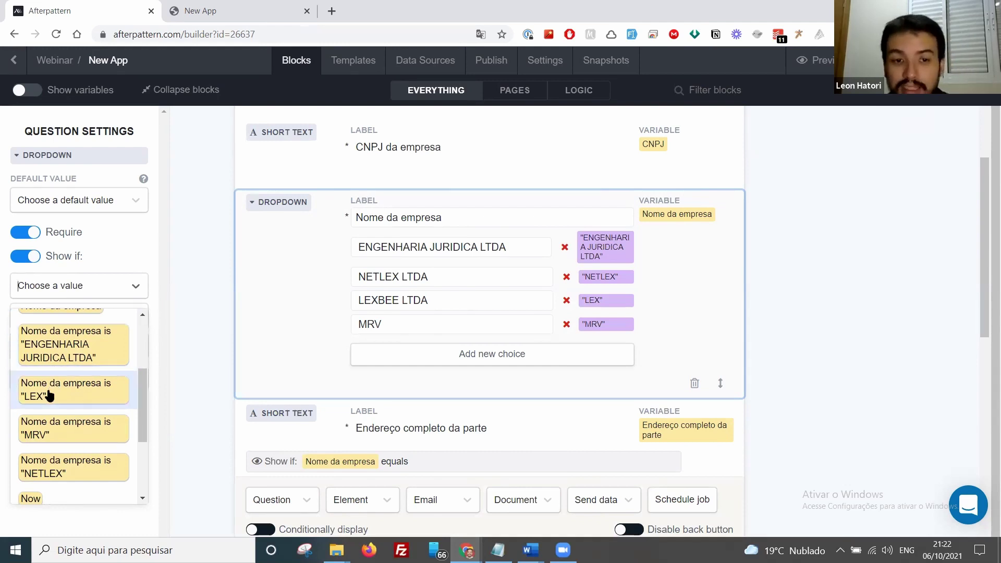
{"action": "scroll", "coordinate": [49, 393], "scroll_direction": "up", "scroll_amount": 1}
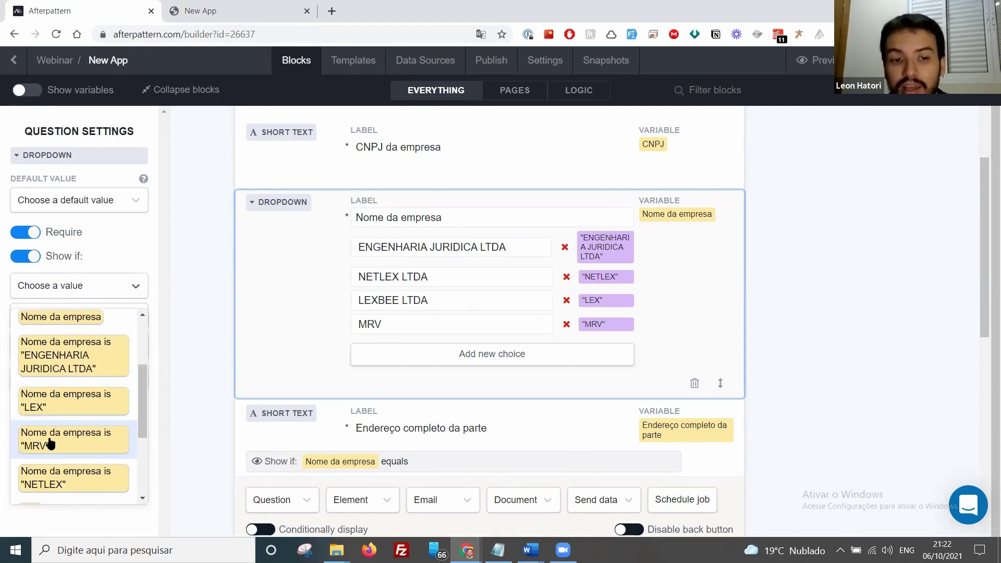
{"action": "left_click", "coordinate": [826, 303]}
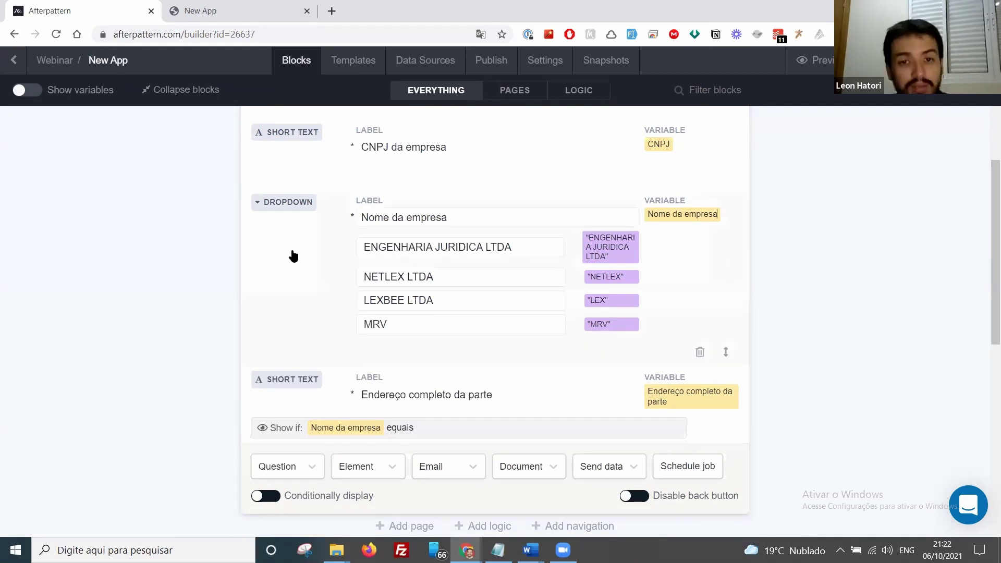
Delete the Nome da empresa dropdown question from Question page 1.
{"action": "left_click", "coordinate": [293, 255]}
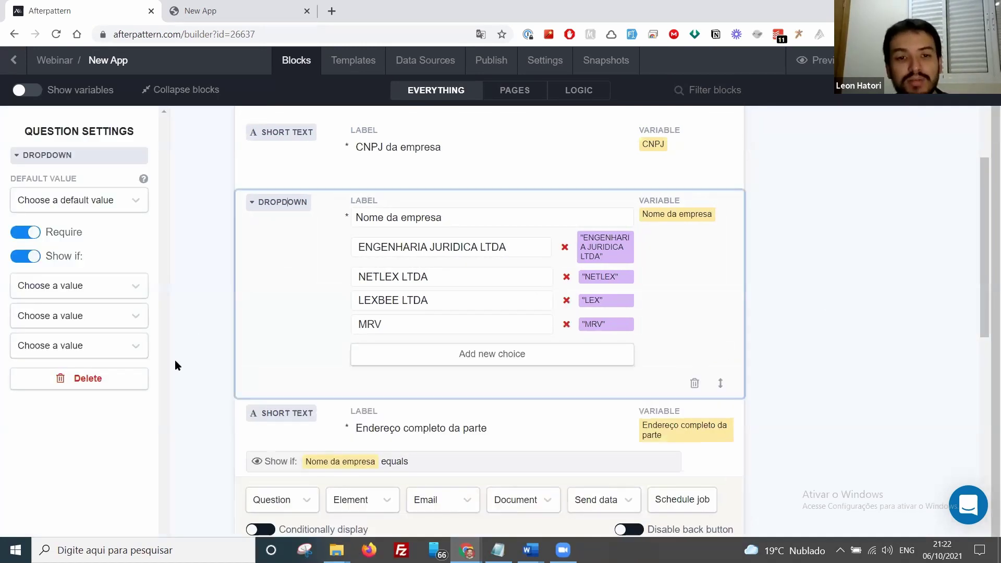
{"action": "left_click", "coordinate": [111, 384]}
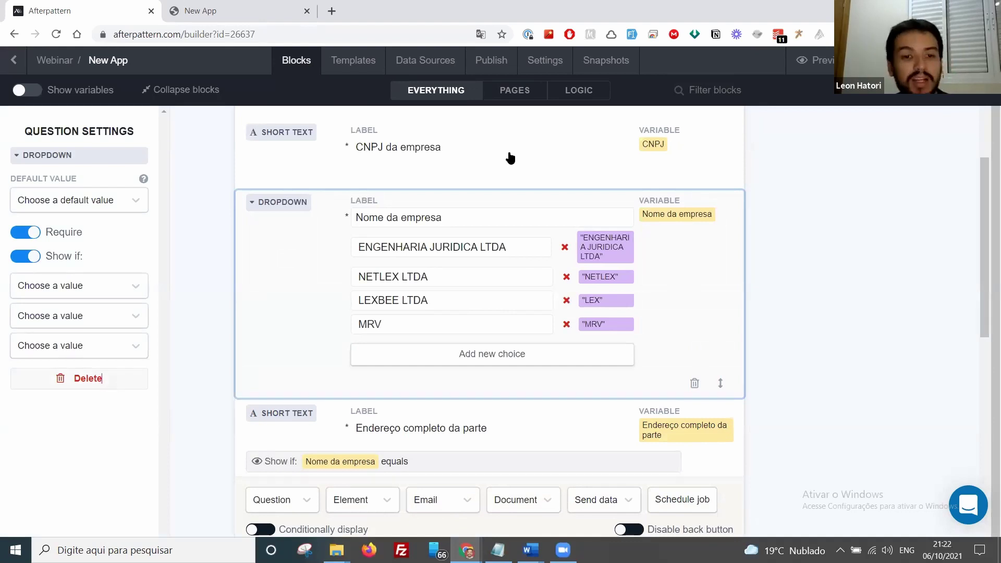
{"action": "left_click", "coordinate": [551, 101]}
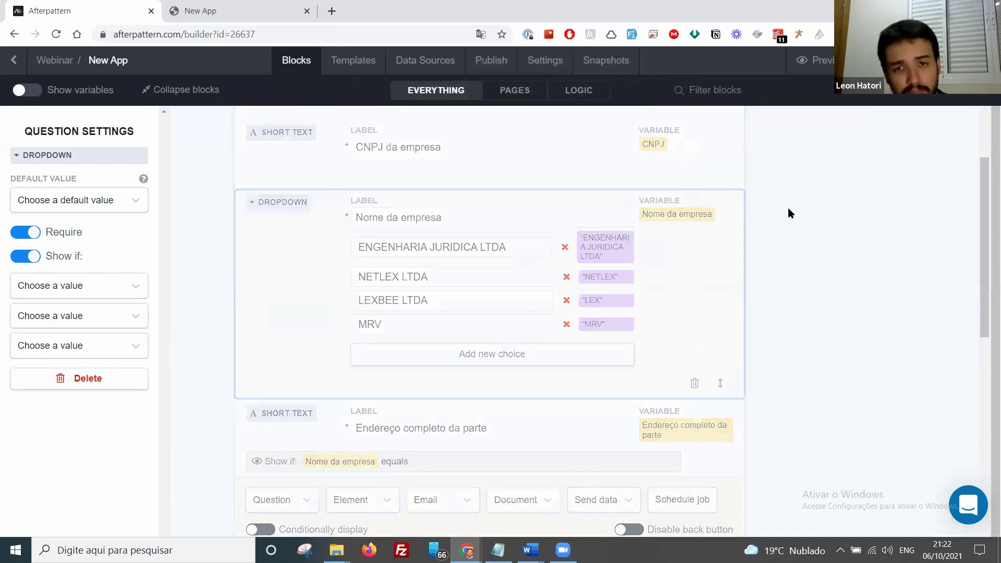
Turn off the Show if condition of the Endereço completo da parte question.
{"action": "scroll", "coordinate": [365, 333], "scroll_direction": "up", "scroll_amount": 1}
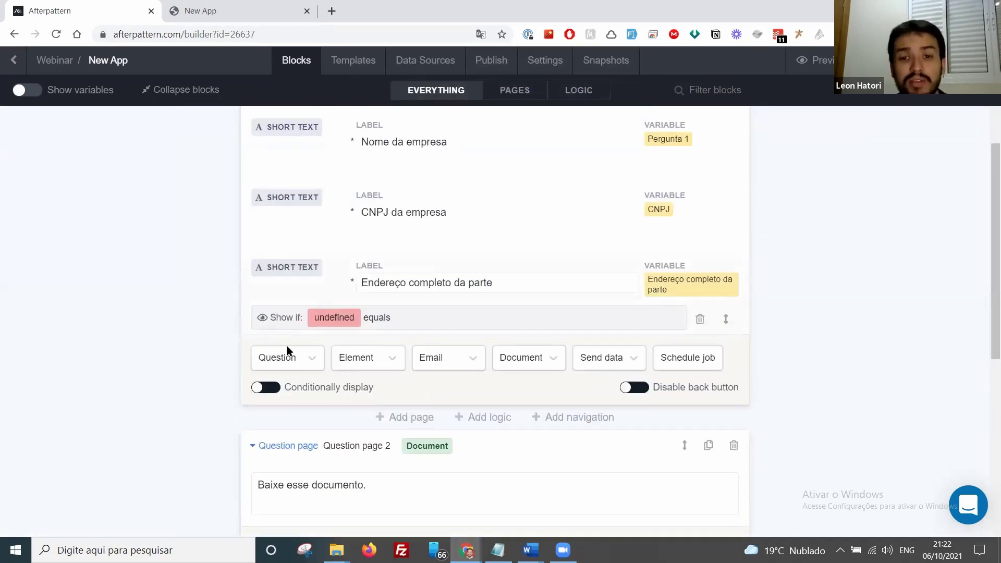
{"action": "left_click", "coordinate": [286, 318]}
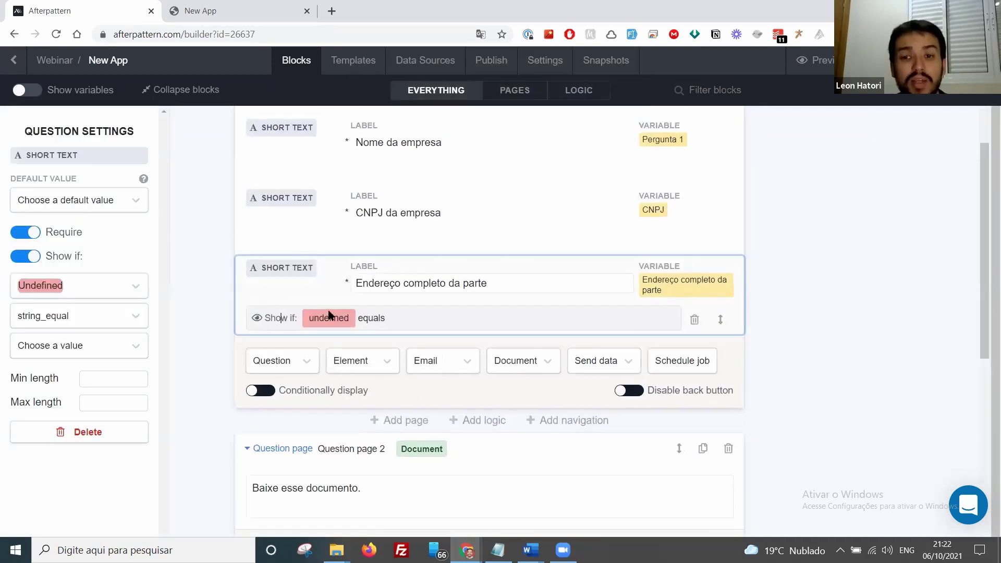
{"action": "left_click", "coordinate": [29, 258]}
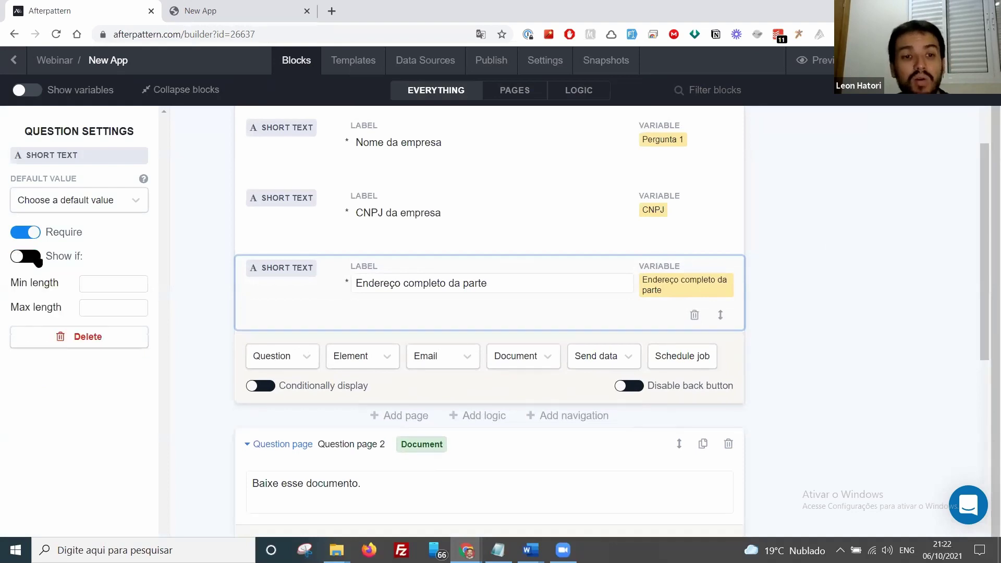
Delete the Endereço completo da parte question from Question page 1.
{"action": "left_click", "coordinate": [190, 273]}
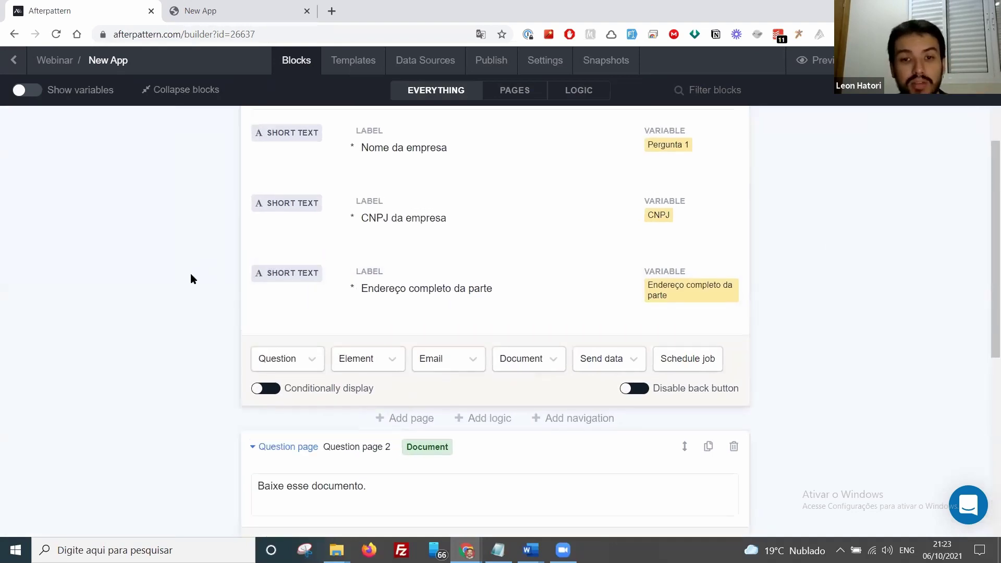
{"action": "left_click", "coordinate": [699, 315]}
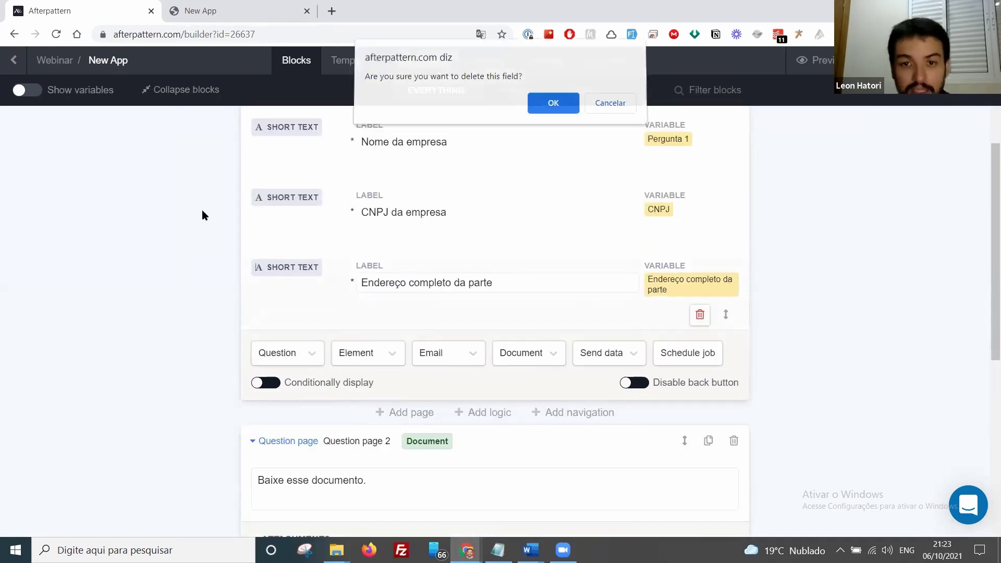
{"action": "key", "text": "Return"}
Add a Dropdown (select one) question to Question page 1 and name its variable Nome da empresa.
{"action": "left_click", "coordinate": [287, 278]}
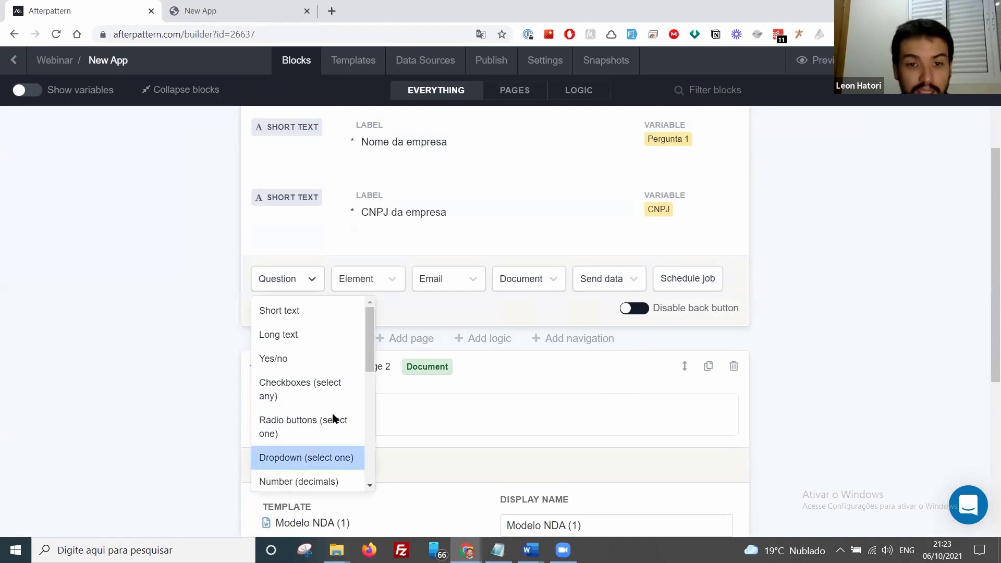
{"action": "left_click", "coordinate": [313, 456]}
{"action": "left_click", "coordinate": [666, 280]}
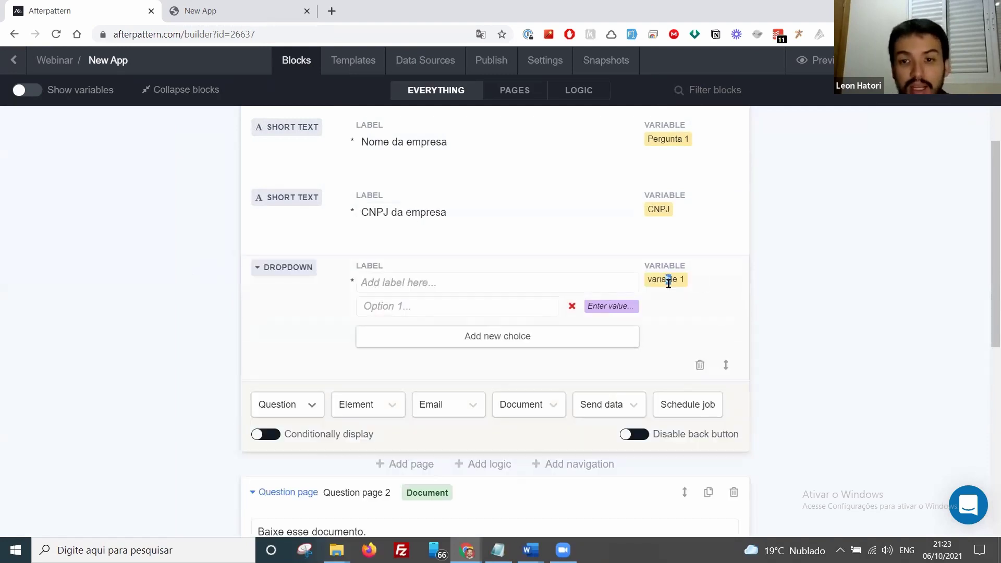
{"action": "type", "text": "Nome da empresa"}
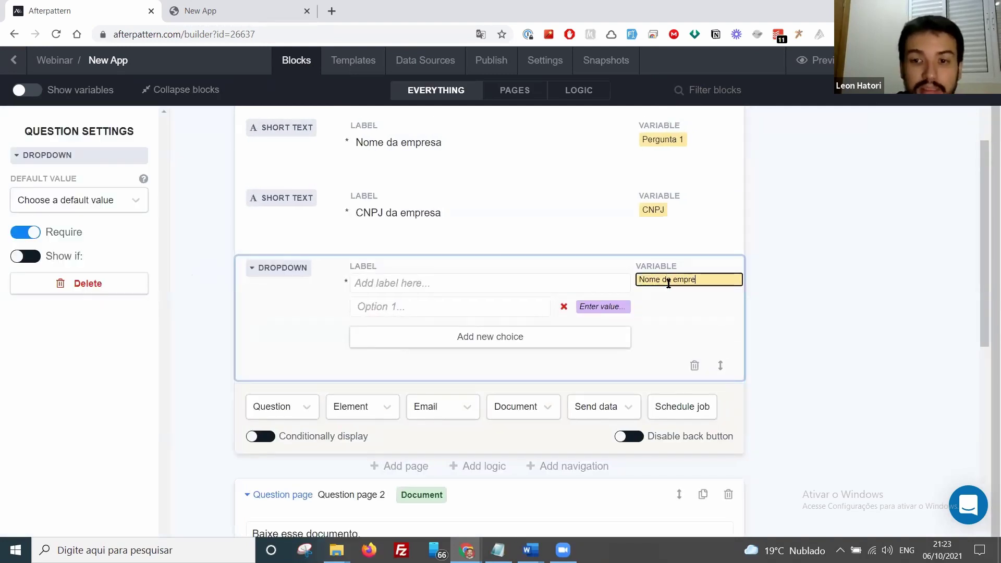
Give the new dropdown question three choices: OPCAO 1, OPCAO 2 and OPCAO 3.
{"action": "left_click", "coordinate": [414, 310]}
{"action": "type", "text": "OPCAO 1"}
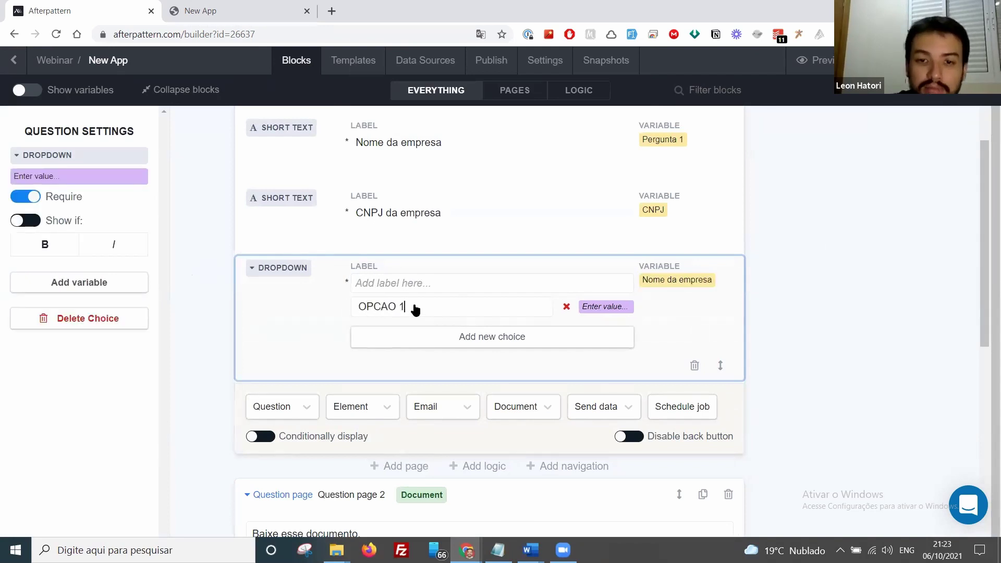
{"action": "left_click", "coordinate": [399, 338]}
{"action": "type", "text": "OPCAO 2"}
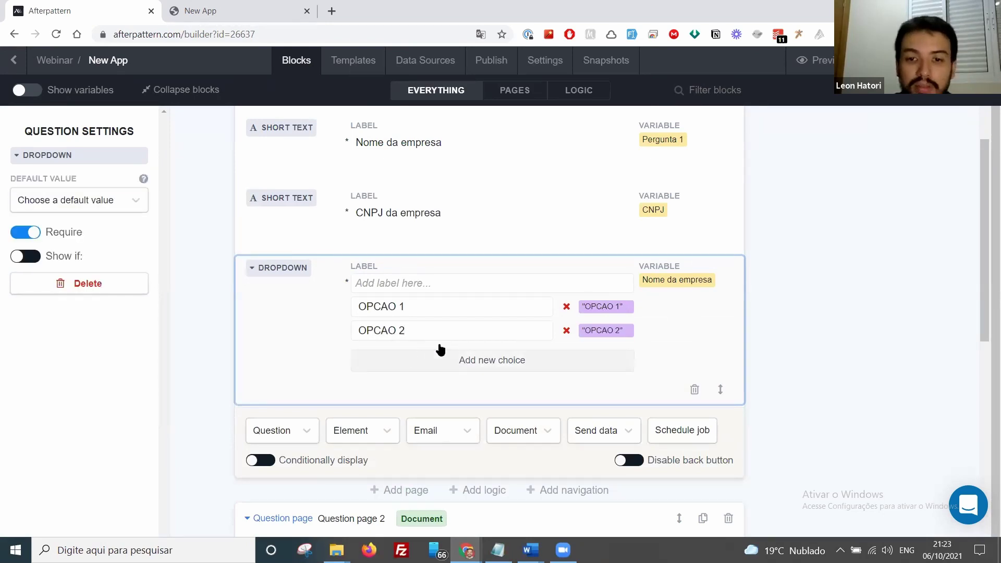
{"action": "left_click", "coordinate": [441, 351]}
{"action": "type", "text": "OPCAO 3"}
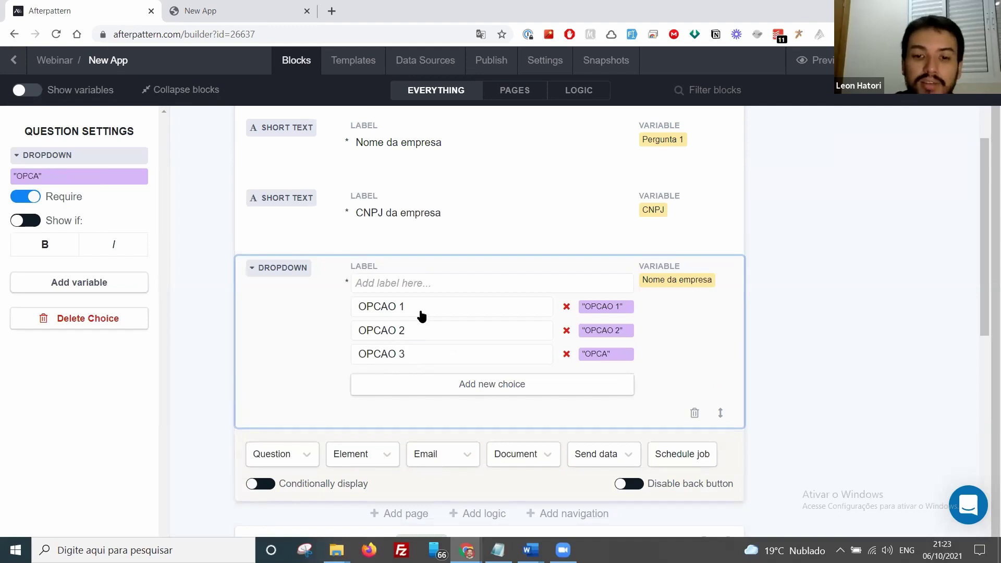
Label the dropdown question "Nome da empresa".
{"action": "left_click", "coordinate": [409, 286]}
{"action": "type", "text": "Nome "}
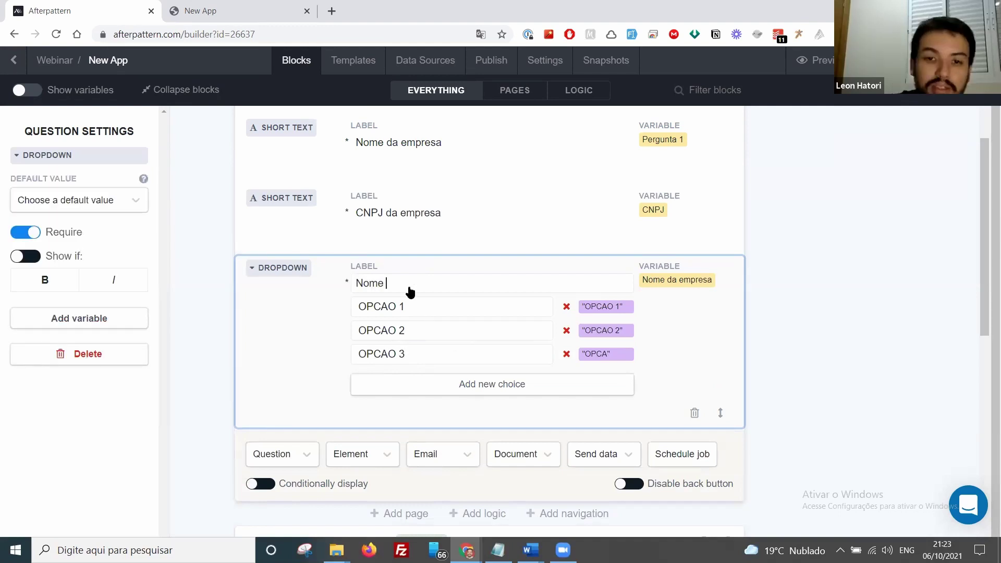
{"action": "type", "text": "da empresa"}
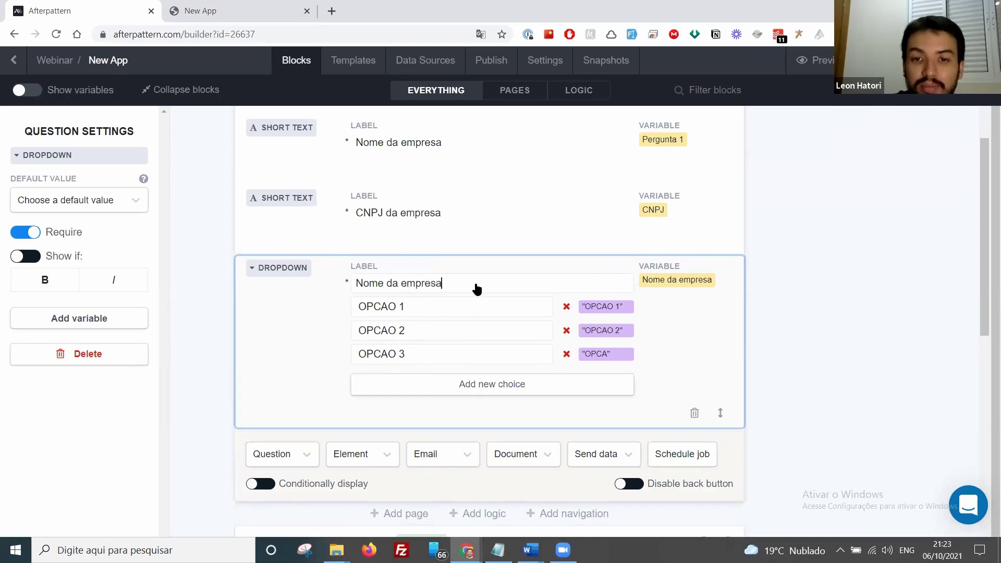
Preview the app and browse the choices of the Nome da empresa dropdown without selecting one.
{"action": "left_click", "coordinate": [789, 78]}
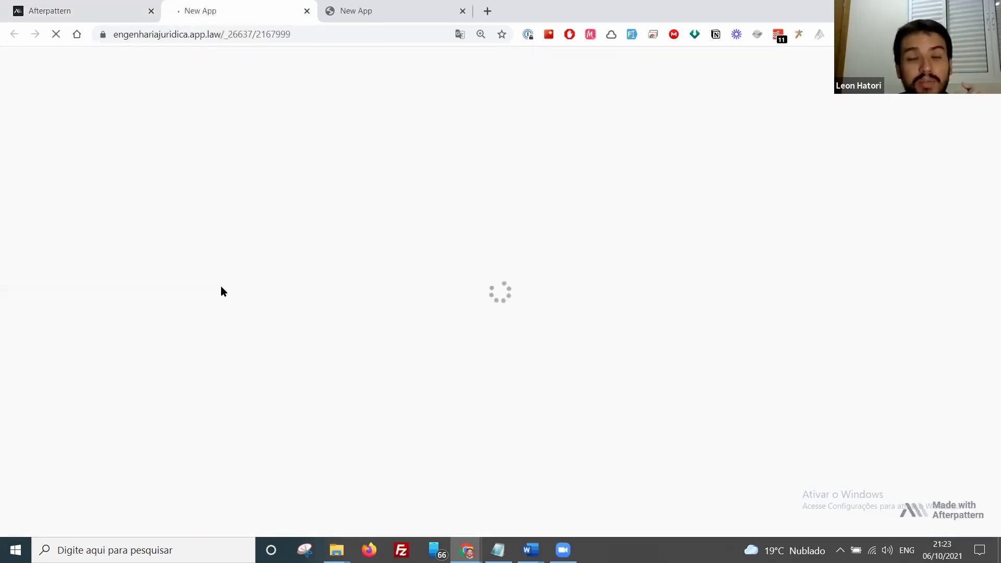
{"action": "left_click", "coordinate": [408, 316]}
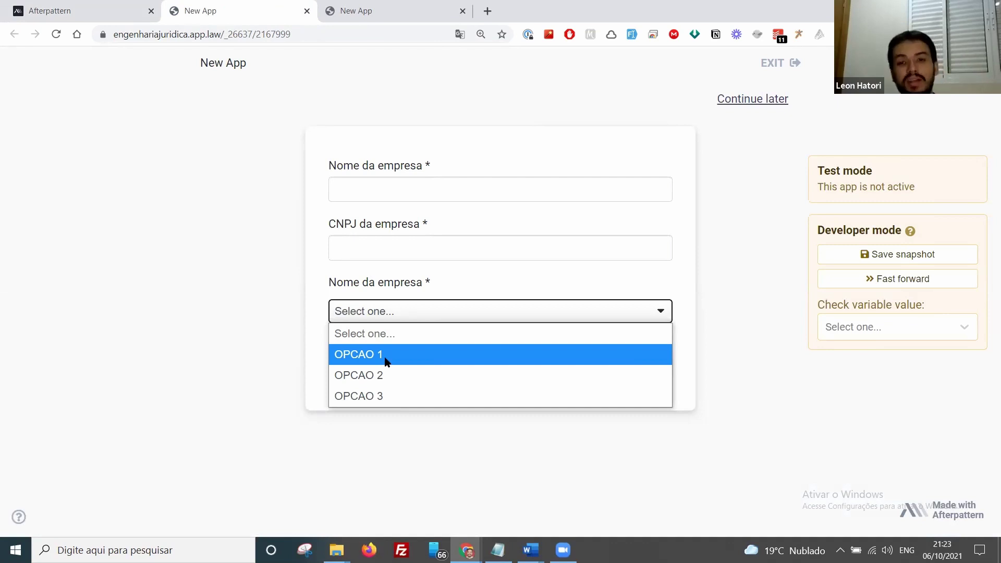
{"action": "left_click", "coordinate": [380, 190]}
{"action": "left_click", "coordinate": [374, 320]}
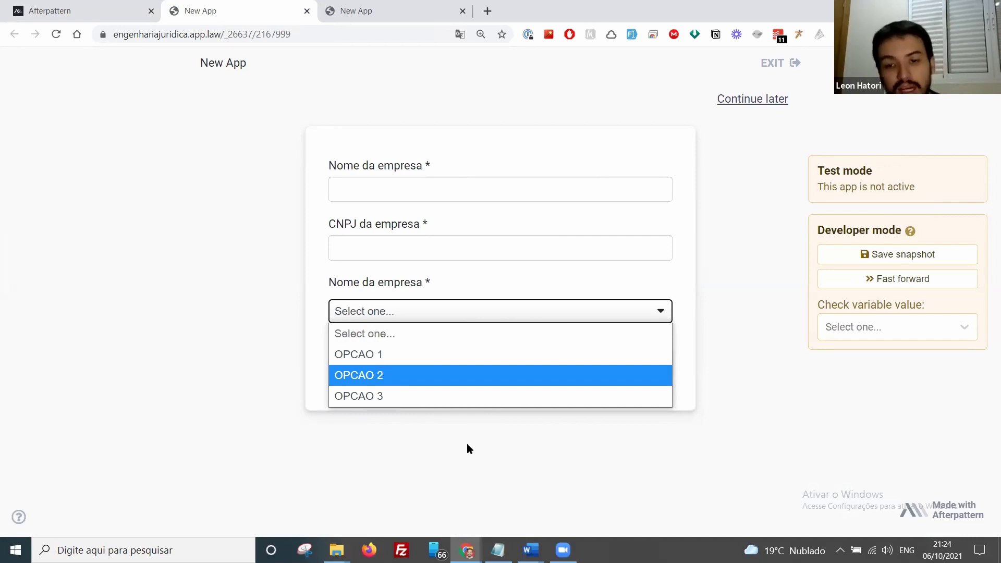
{"action": "key", "text": "Down"}
Switch to the generated Modelo NDA contract in Word, enable editing and examine the paragraphs describing the parties.
{"action": "mouse_move", "coordinate": [530, 550]}
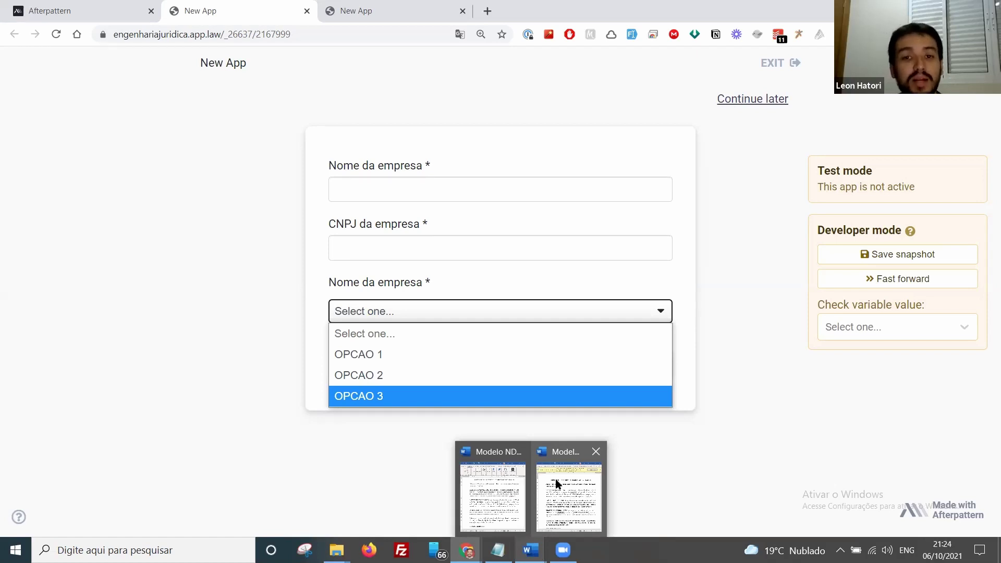
{"action": "left_click", "coordinate": [558, 493]}
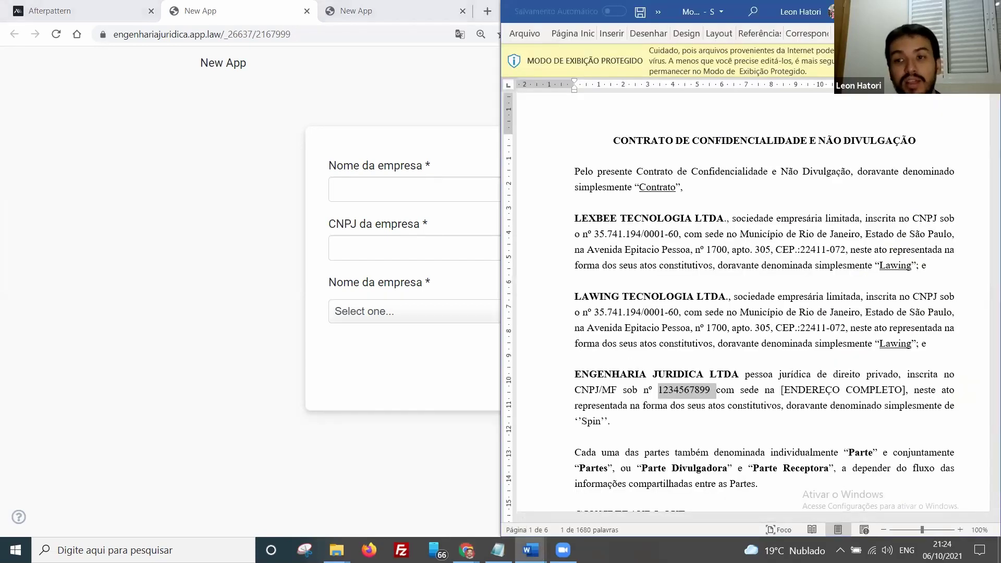
{"action": "left_click", "coordinate": [865, 60]}
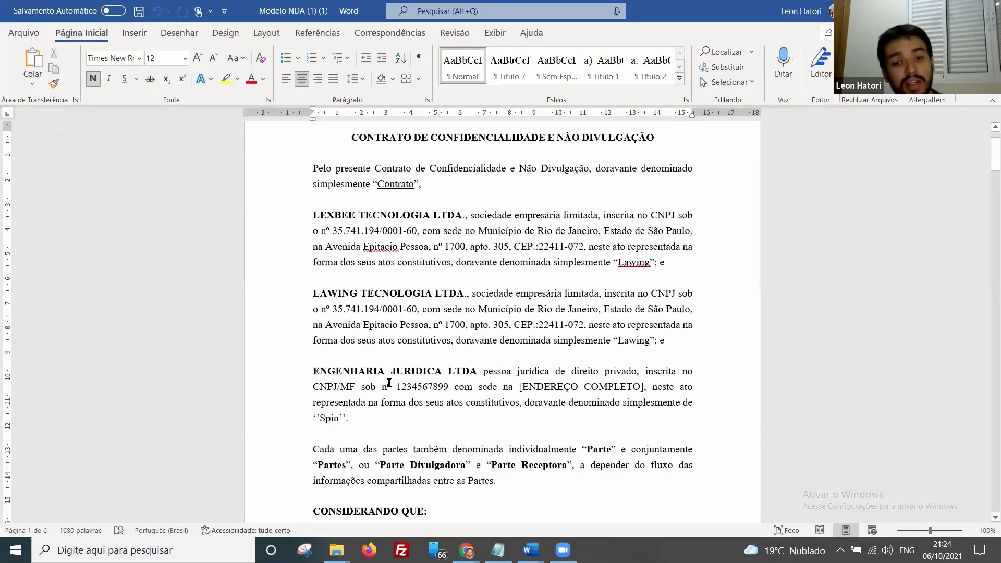
{"action": "scroll", "coordinate": [390, 381], "scroll_direction": "down", "scroll_amount": 2}
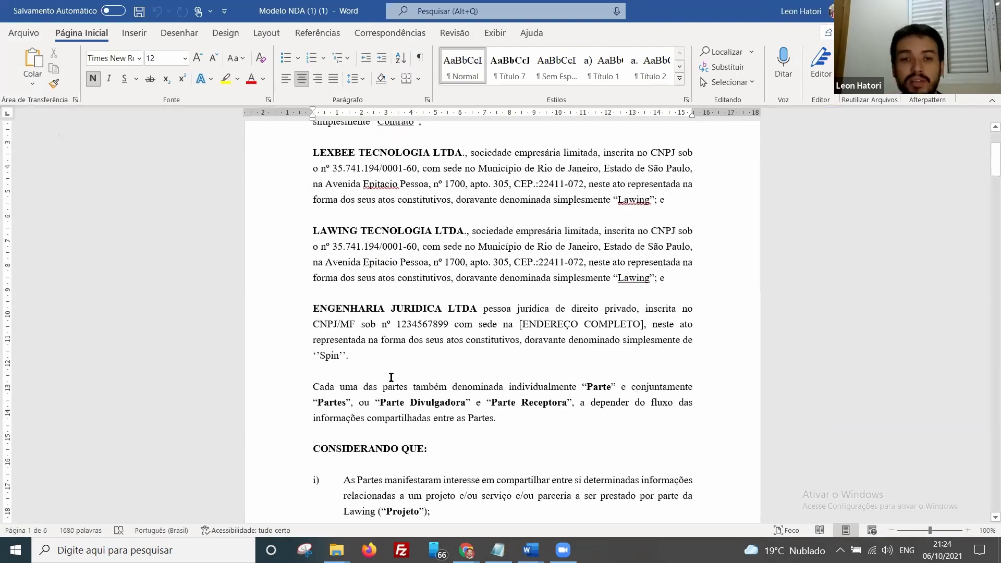
{"action": "scroll", "coordinate": [404, 362], "scroll_direction": "up", "scroll_amount": 3}
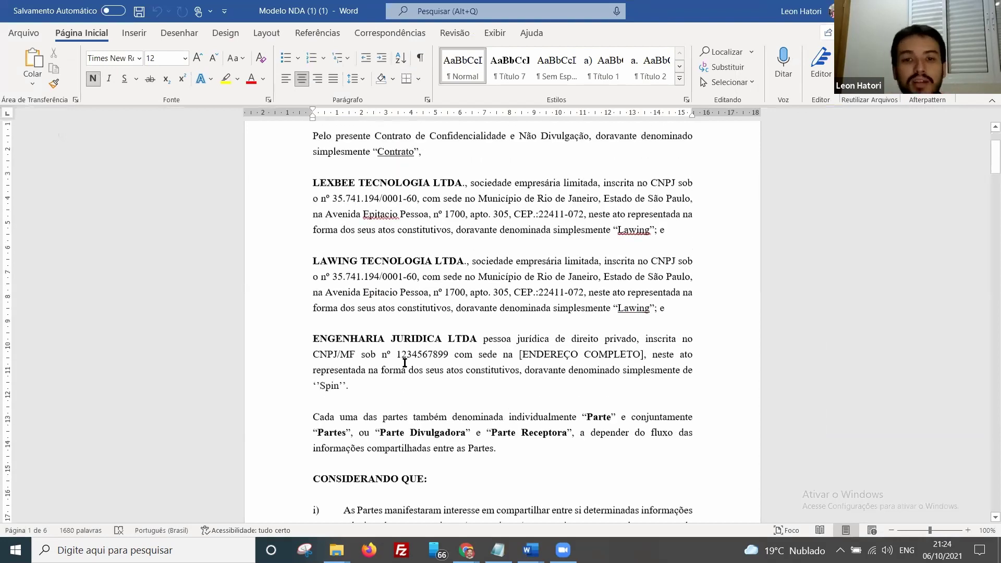
{"action": "scroll", "coordinate": [404, 362], "scroll_direction": "up", "scroll_amount": 2}
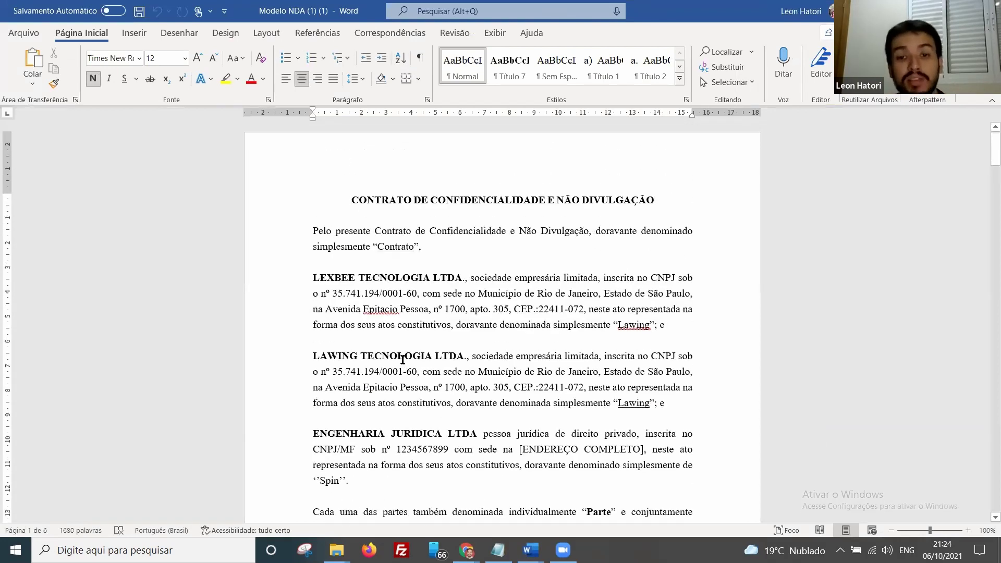
Review the questions of Question page 1 in the Afterpattern builder, and return to the party paragraphs of the NDA in Word.
{"action": "key", "text": "alt+Tab"}
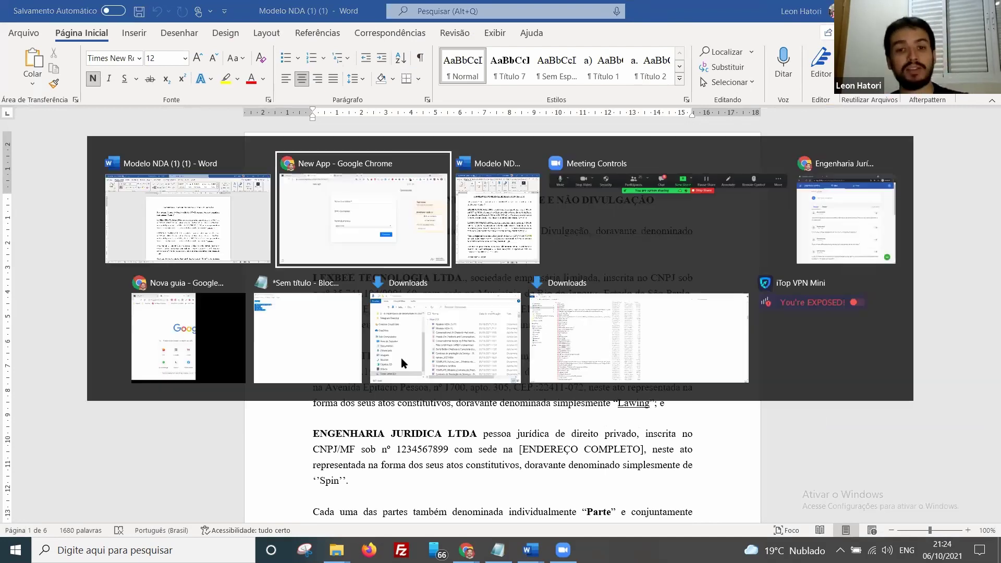
{"action": "left_click", "coordinate": [75, 7]}
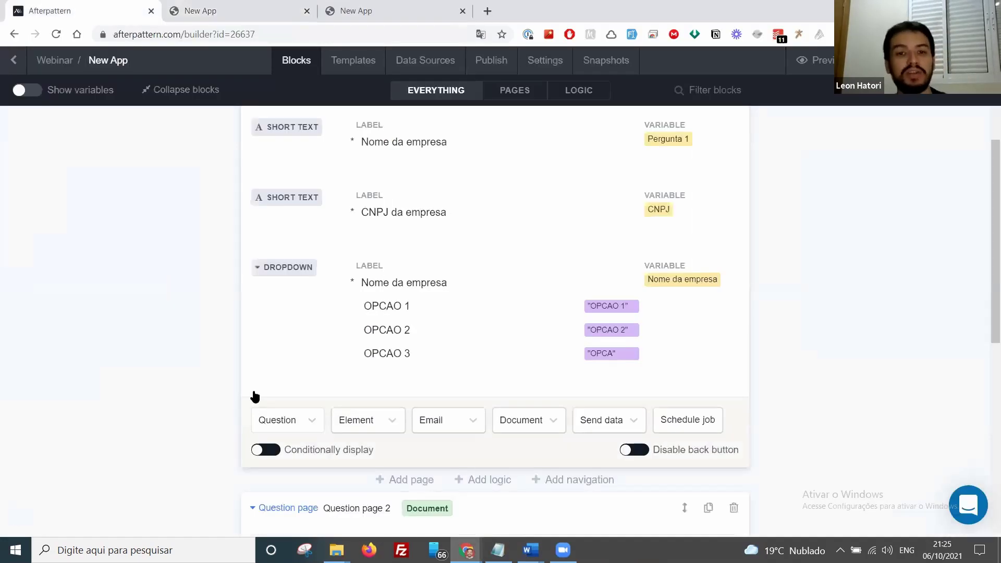
{"action": "scroll", "coordinate": [248, 386], "scroll_direction": "up", "scroll_amount": 3}
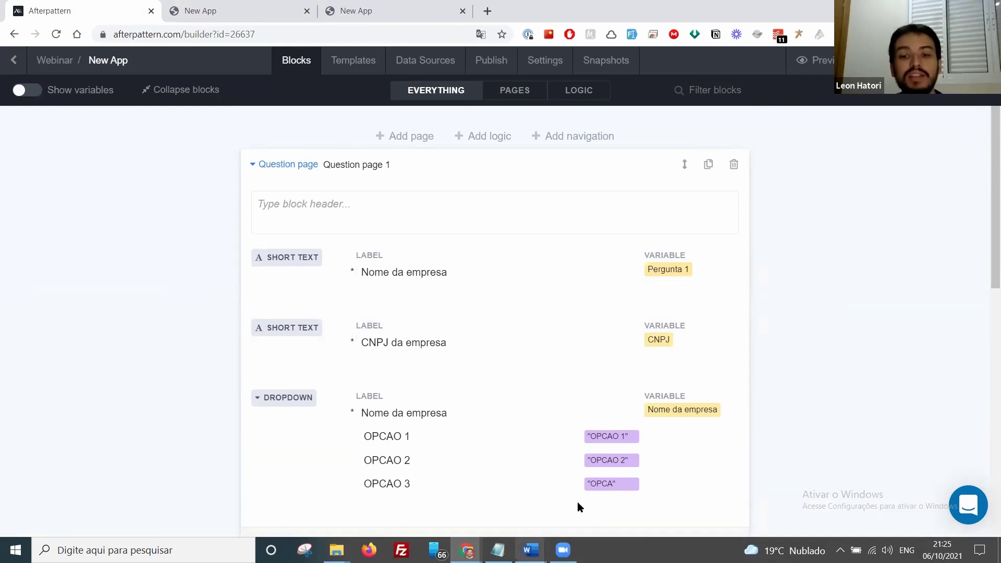
{"action": "left_click", "coordinate": [531, 550]}
{"action": "left_click", "coordinate": [573, 502]}
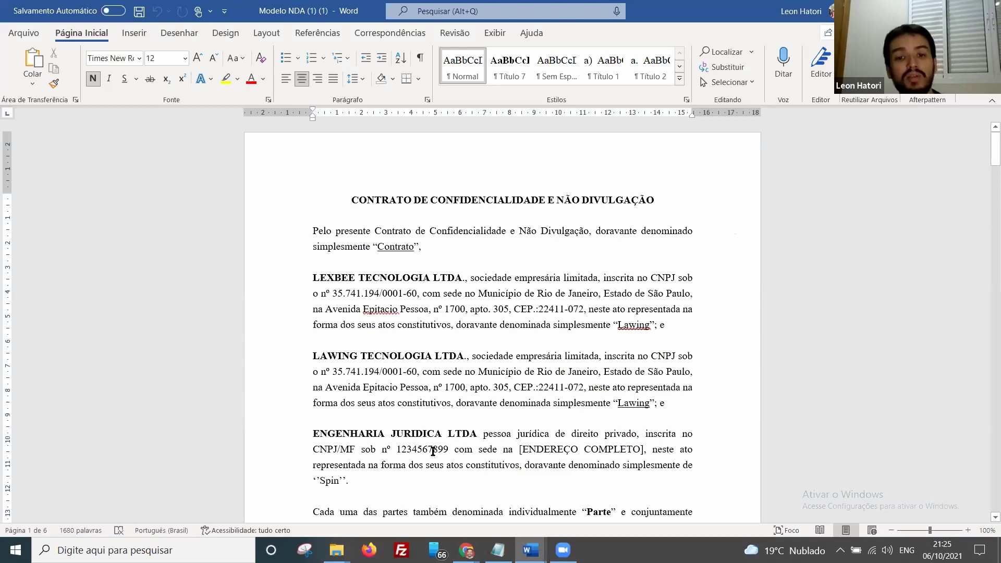
{"action": "scroll", "coordinate": [443, 443], "scroll_direction": "down", "scroll_amount": 2}
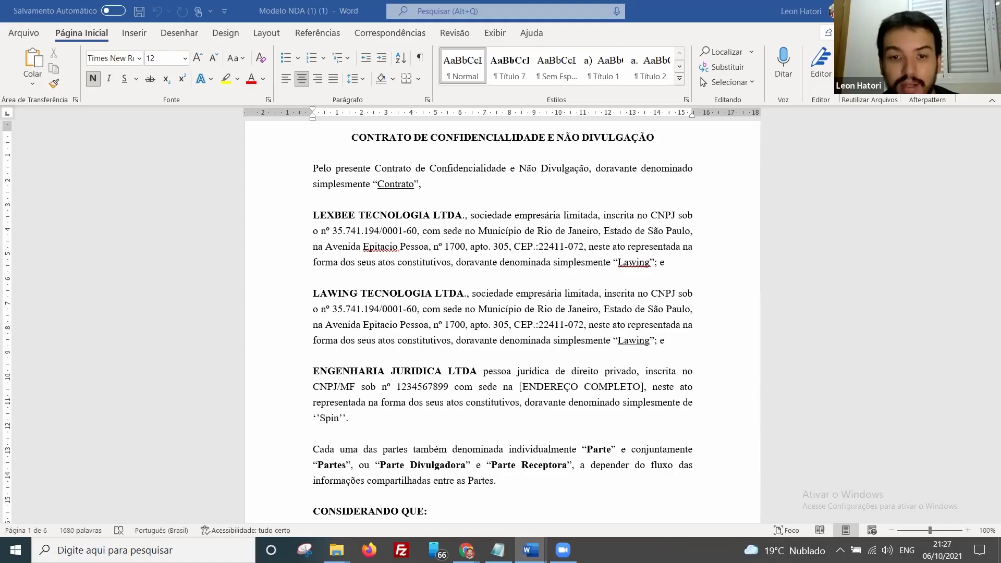
Switch to the browser, leave the app builder and open the home page at afterpattern.com.
{"action": "mouse_move", "coordinate": [466, 549]}
{"action": "left_click", "coordinate": [477, 496]}
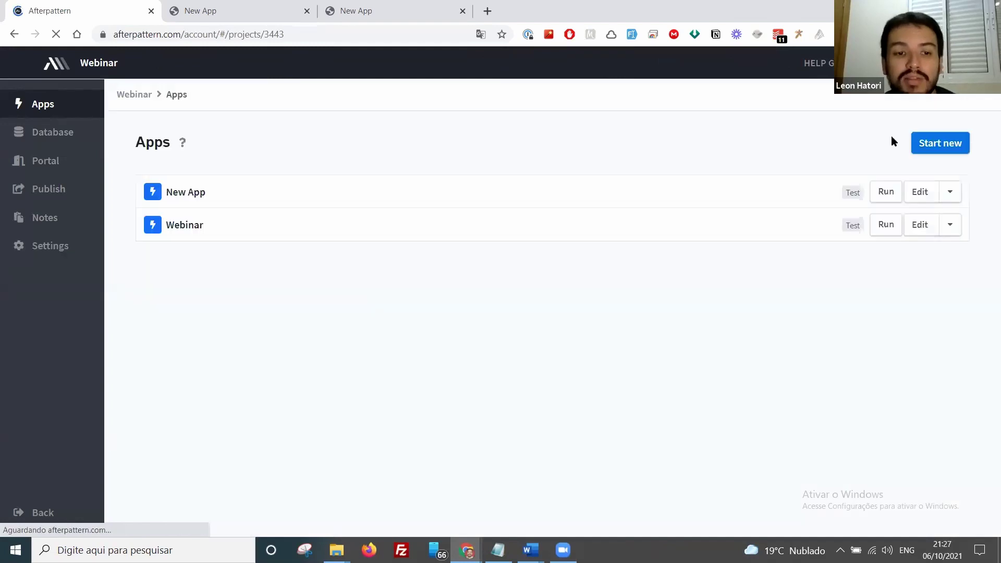
{"action": "left_click_drag", "start_coordinate": [191, 35], "coordinate": [339, 38]}
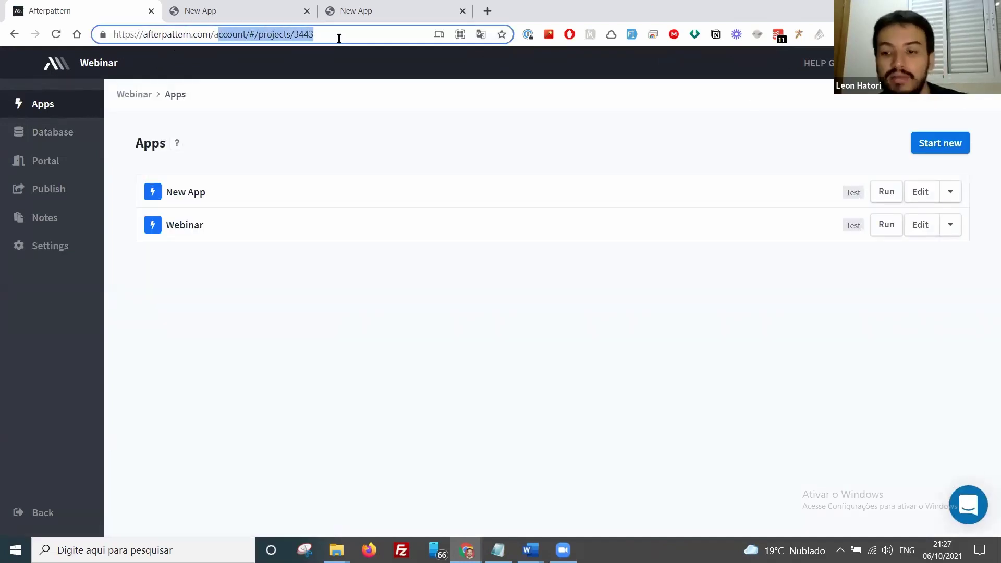
{"action": "key", "text": "BackSpace"}
{"action": "key", "text": "BackSpace"}
{"action": "key", "text": "Return"}
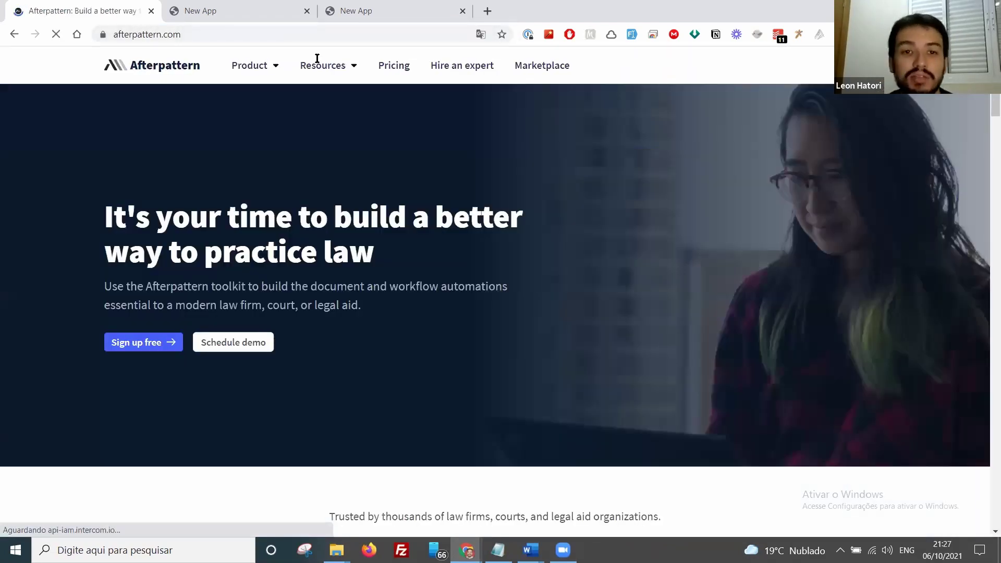
Open Afterpattern's pricing page and compare the plans' prices, features, branding and integrations.
{"action": "left_click", "coordinate": [381, 66]}
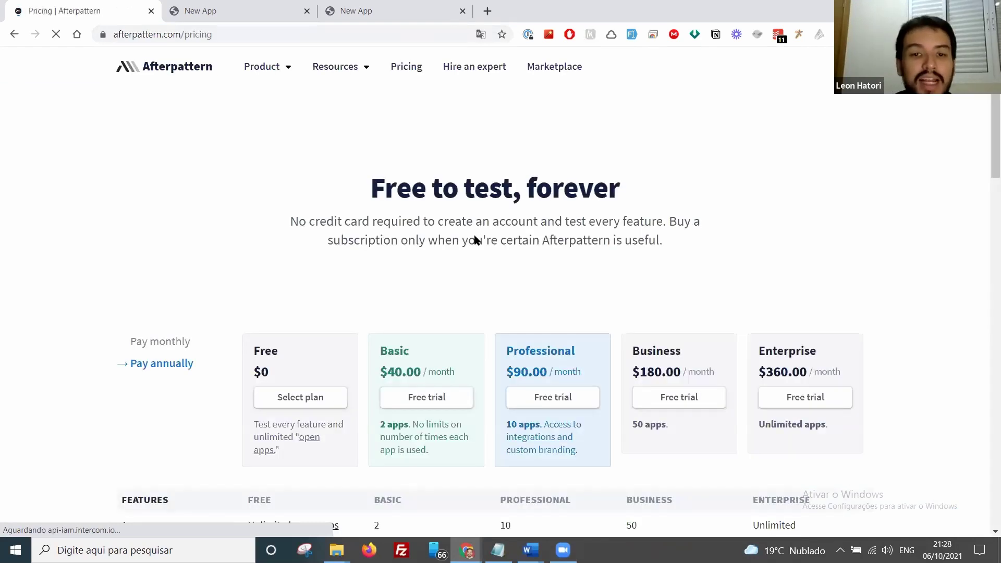
{"action": "scroll", "coordinate": [474, 229], "scroll_direction": "down", "scroll_amount": 1}
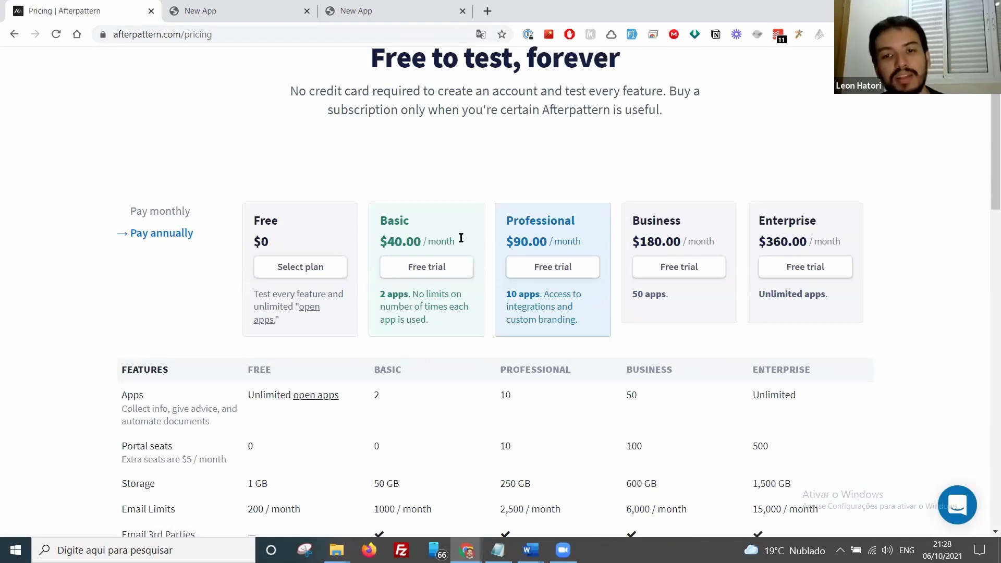
{"action": "scroll", "coordinate": [459, 237], "scroll_direction": "down", "scroll_amount": 2}
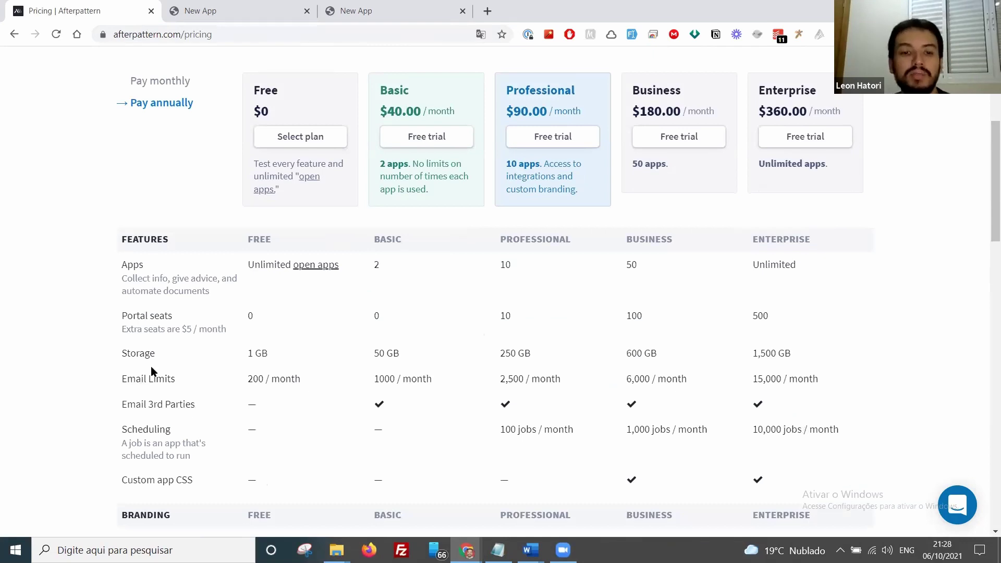
{"action": "scroll", "coordinate": [154, 354], "scroll_direction": "down", "scroll_amount": 5}
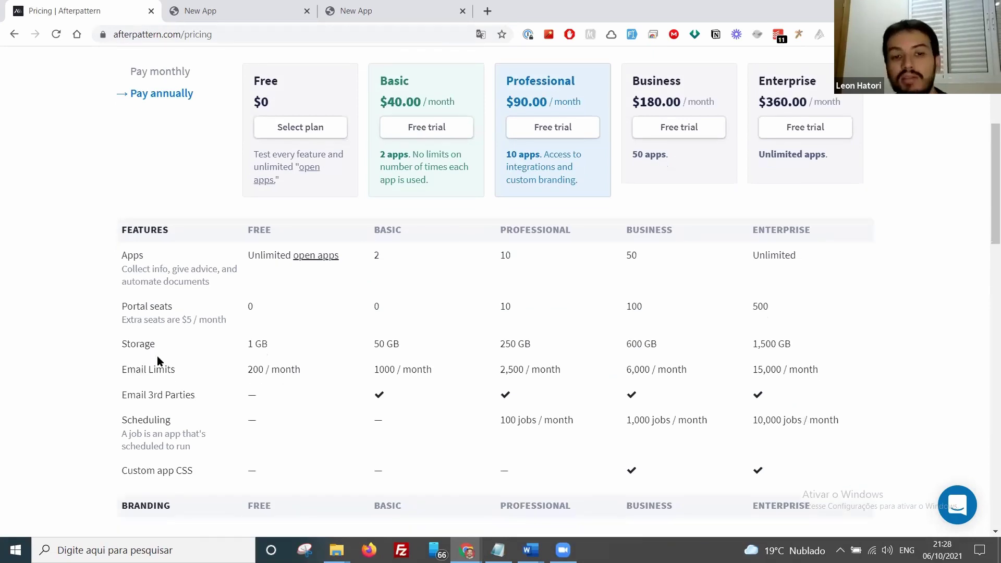
{"action": "scroll", "coordinate": [162, 359], "scroll_direction": "down", "scroll_amount": 2}
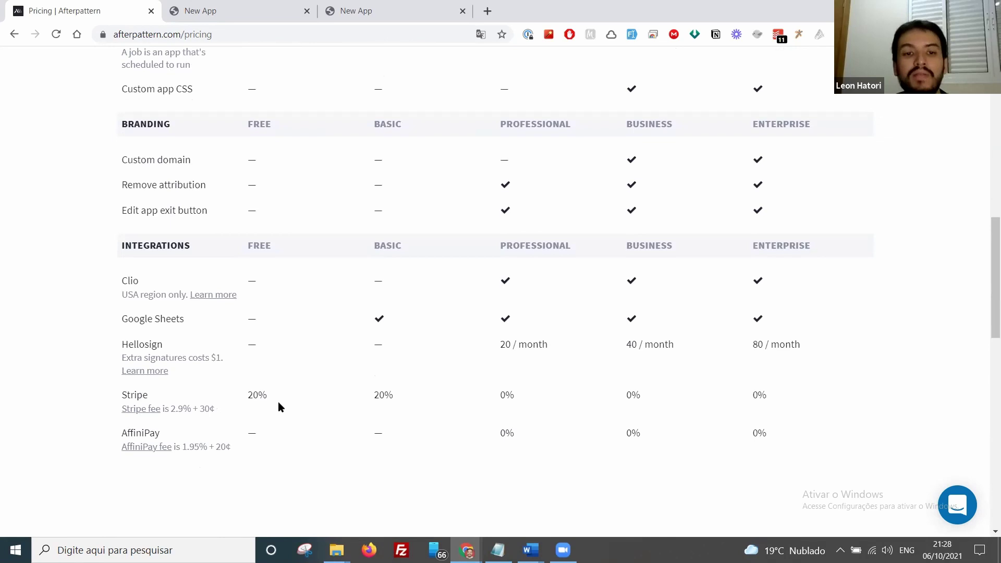
{"action": "scroll", "coordinate": [278, 406], "scroll_direction": "up", "scroll_amount": 2}
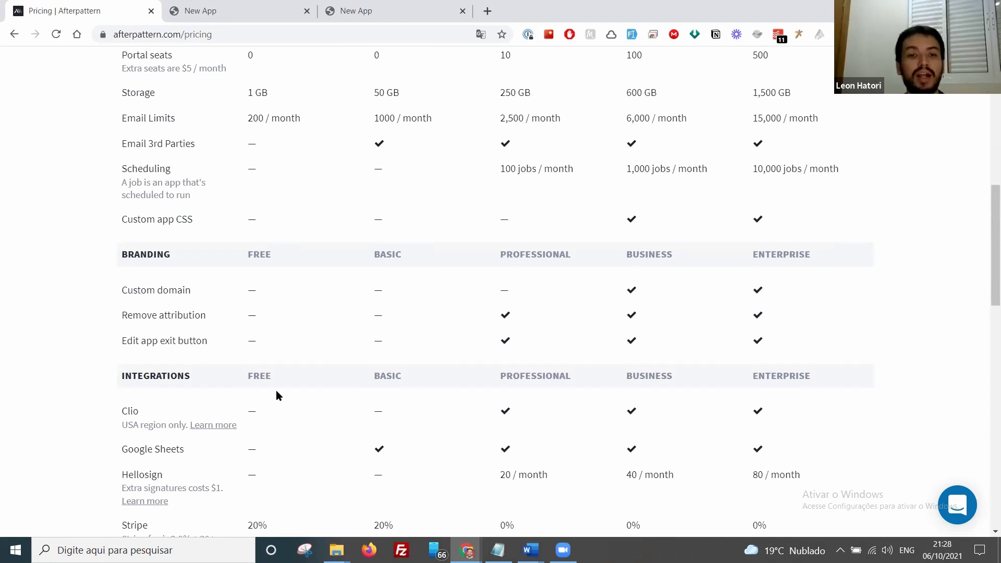
{"action": "scroll", "coordinate": [348, 377], "scroll_direction": "up", "scroll_amount": 5}
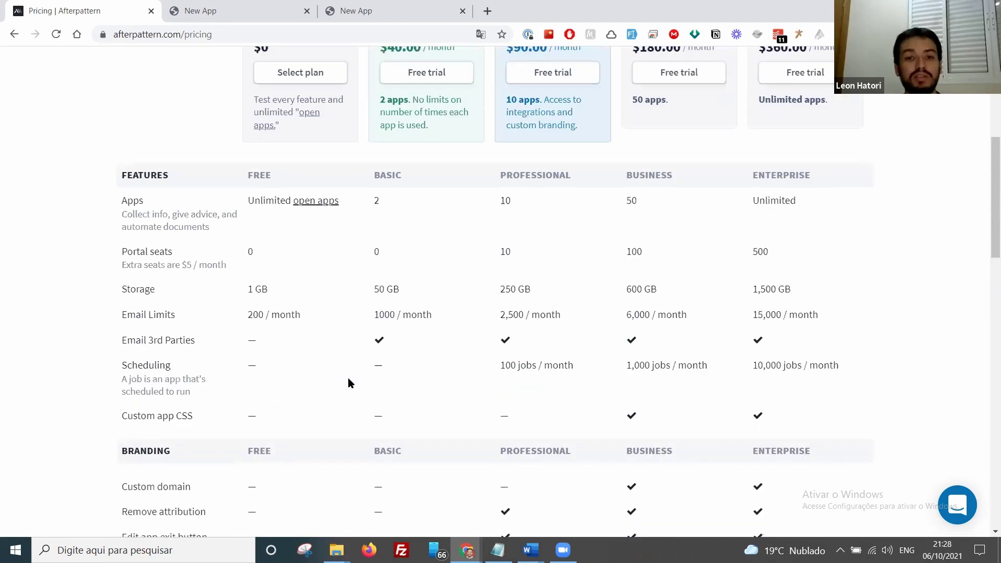
{"action": "scroll", "coordinate": [348, 379], "scroll_direction": "down", "scroll_amount": 8}
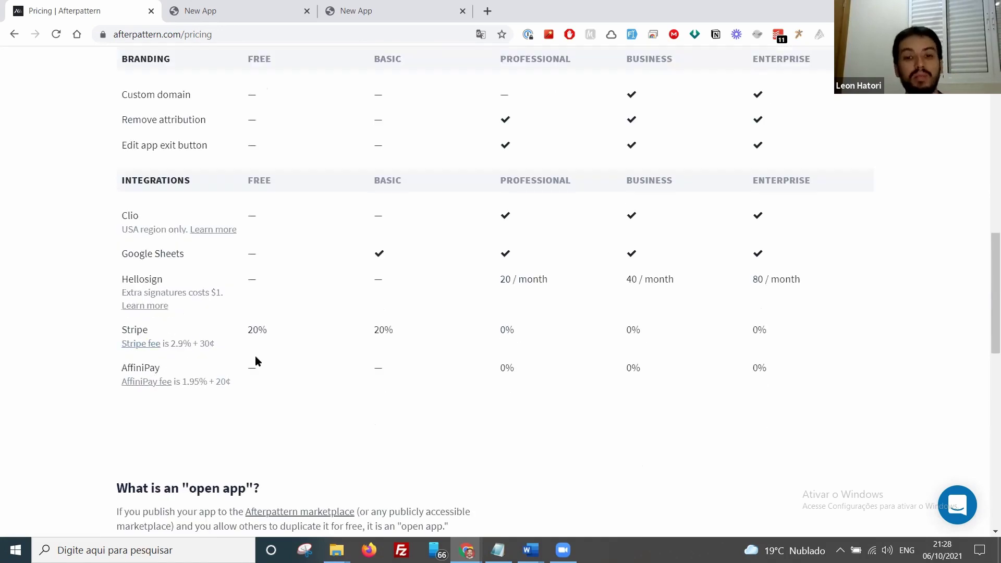
Examine the Branding section of the pricing table and compare its options across the Free to Enterprise plans.
{"action": "scroll", "coordinate": [268, 353], "scroll_direction": "up", "scroll_amount": 5}
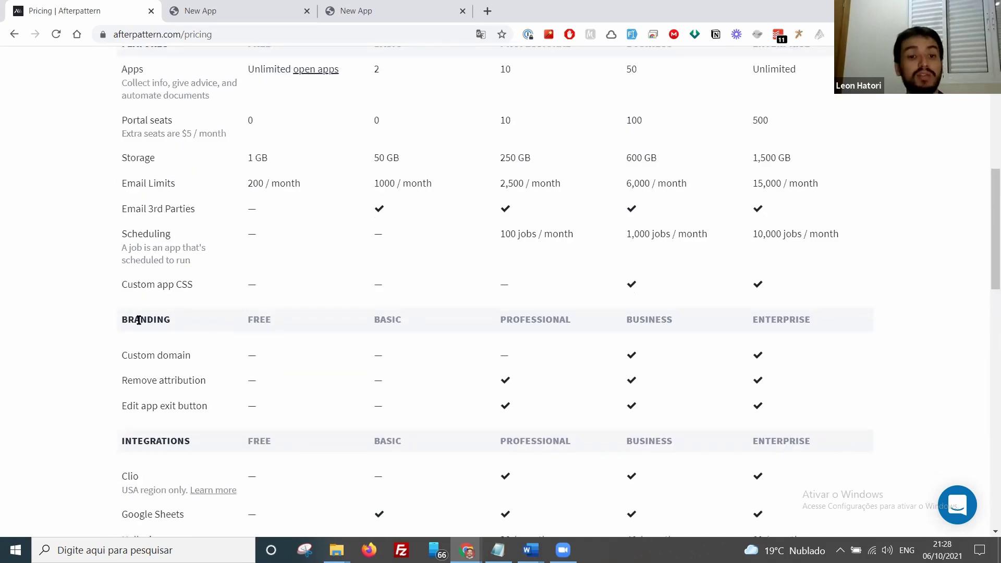
{"action": "left_click_drag", "start_coordinate": [128, 320], "coordinate": [530, 415]}
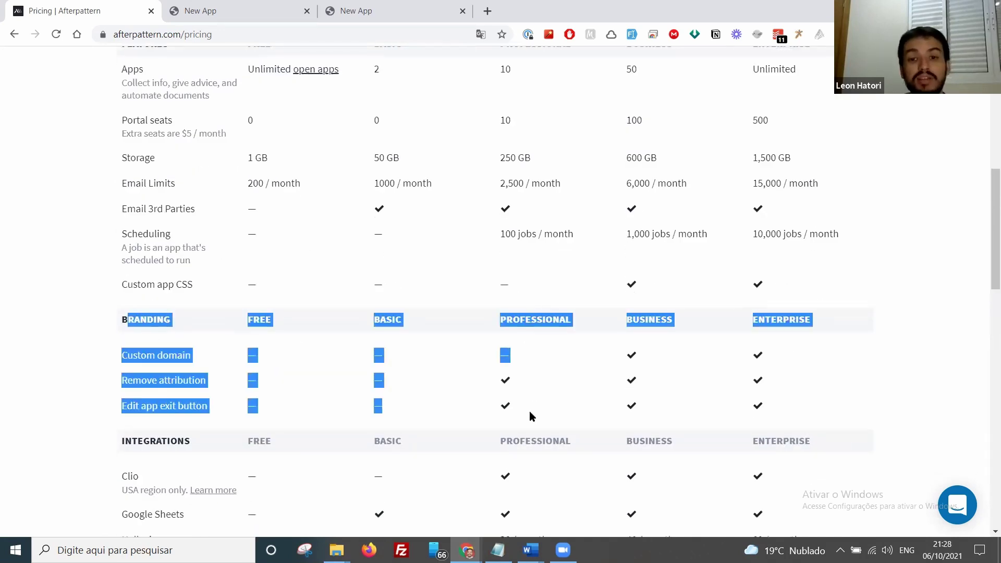
{"action": "left_click", "coordinate": [270, 341]}
{"action": "left_click_drag", "start_coordinate": [506, 321], "coordinate": [805, 388]}
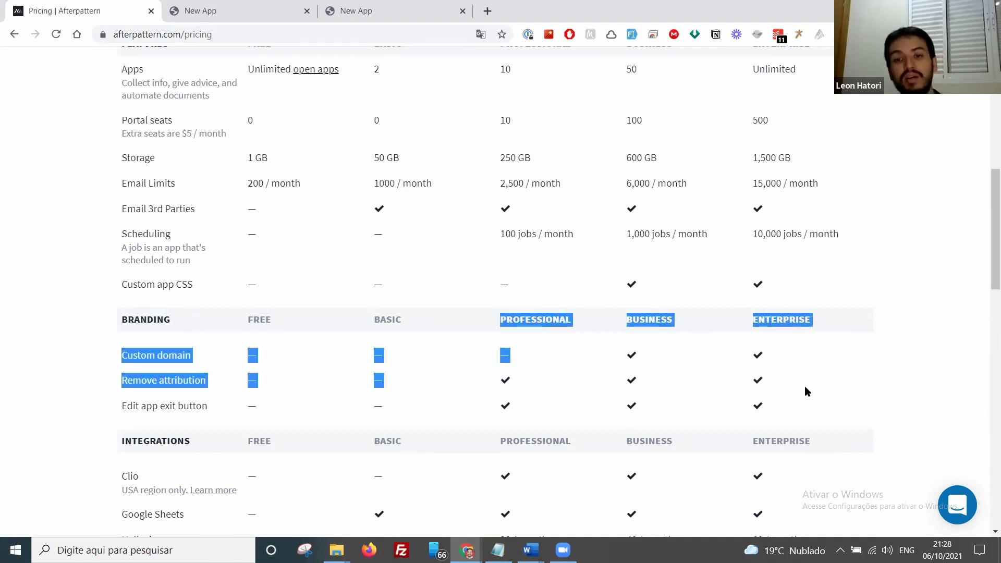
{"action": "left_click", "coordinate": [188, 319]}
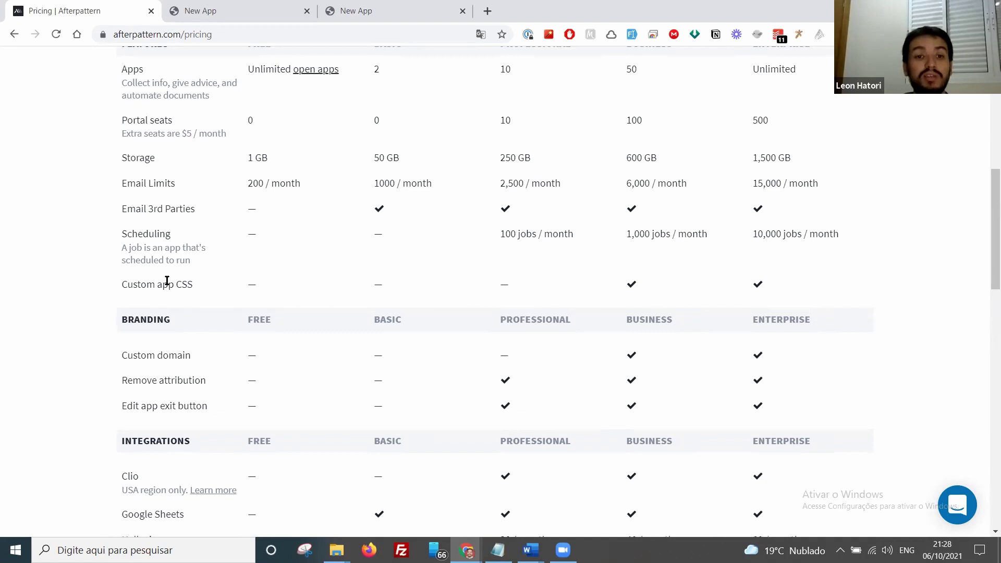
Check the web address of the New App test form, and return to the plan features on the pricing page.
{"action": "left_click", "coordinate": [198, 10]}
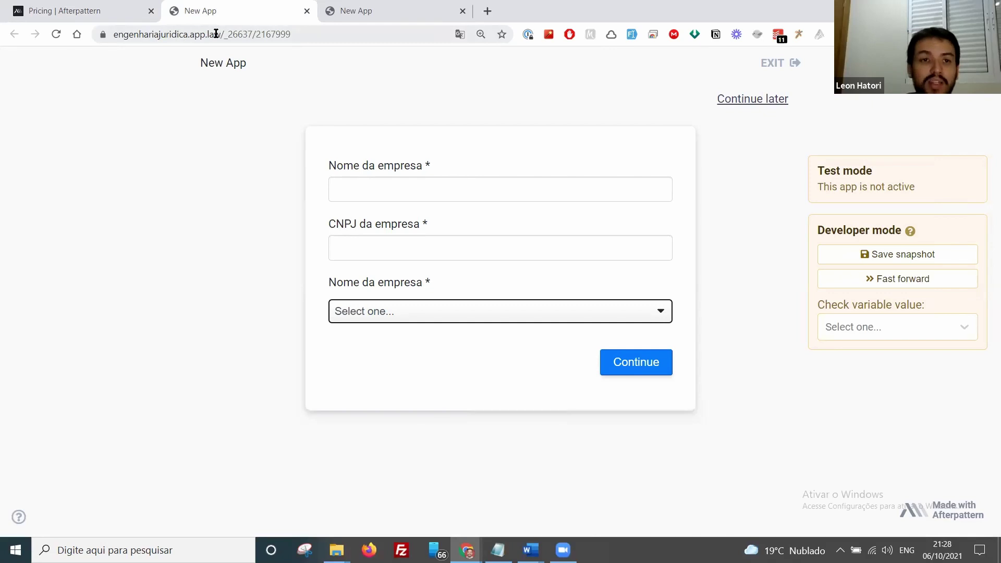
{"action": "left_click", "coordinate": [117, 7]}
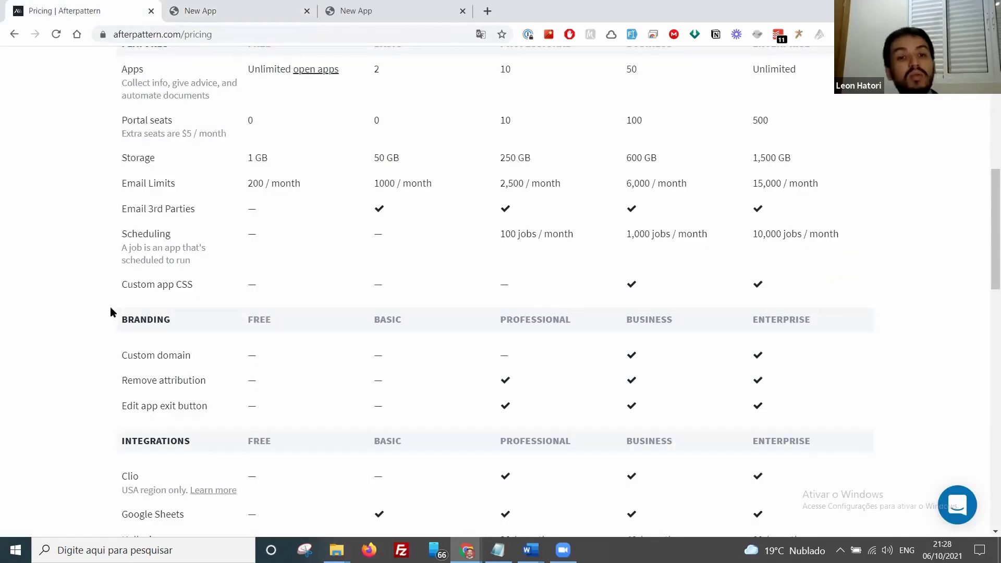
{"action": "scroll", "coordinate": [107, 308], "scroll_direction": "up", "scroll_amount": 3}
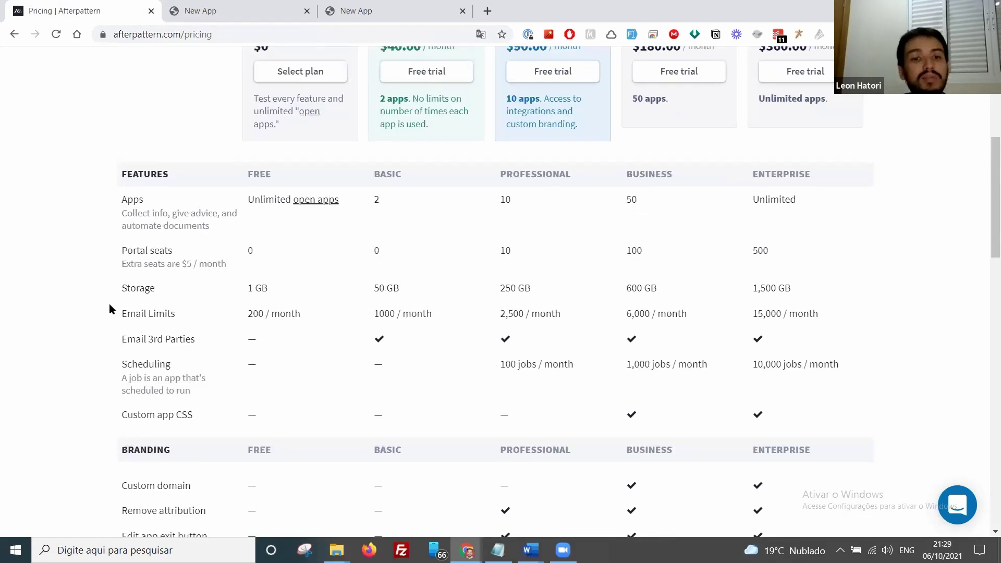
{"action": "scroll", "coordinate": [110, 309], "scroll_direction": "up", "scroll_amount": 1}
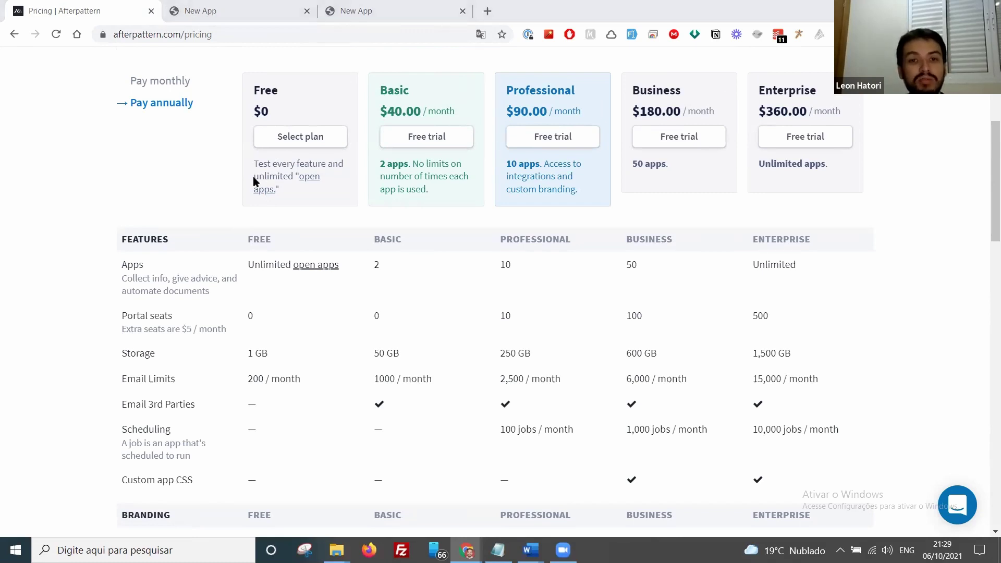
Close both New App test tabs, leaving only the Afterpattern pricing page open.
{"action": "key", "text": "ctrl+Tab"}
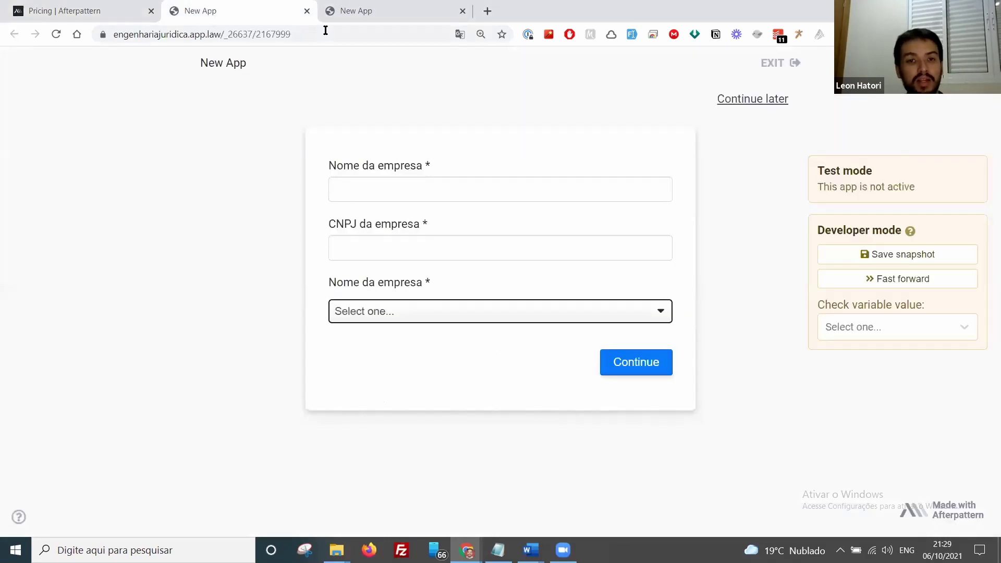
{"action": "key", "text": "ctrl+Tab"}
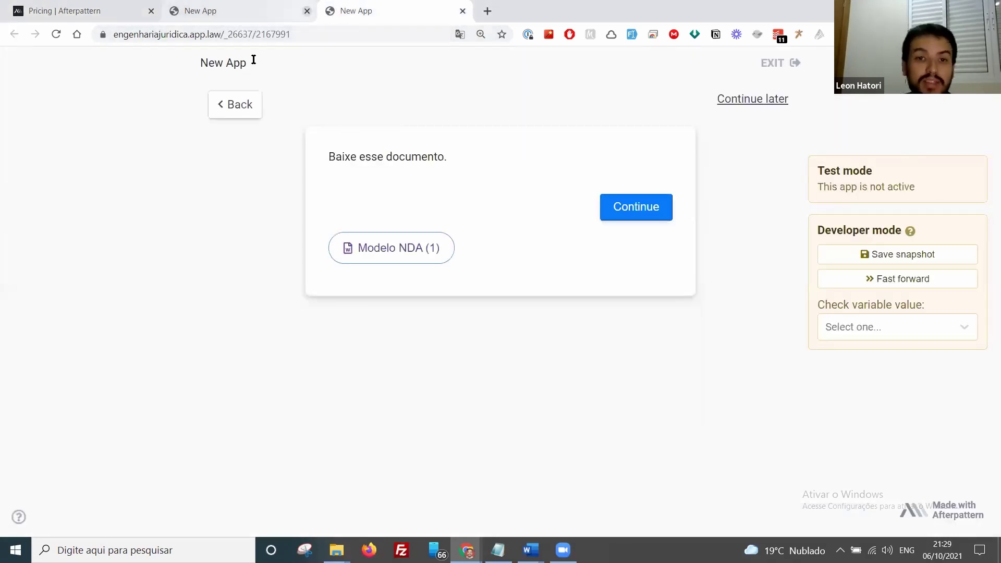
{"action": "key", "text": "ctrl+w"}
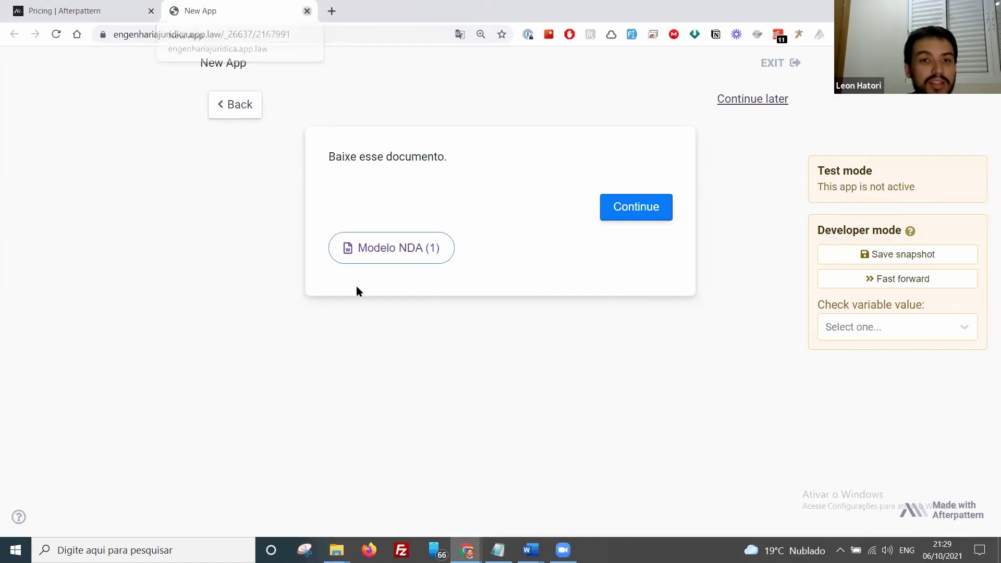
{"action": "key", "text": "ctrl+w"}
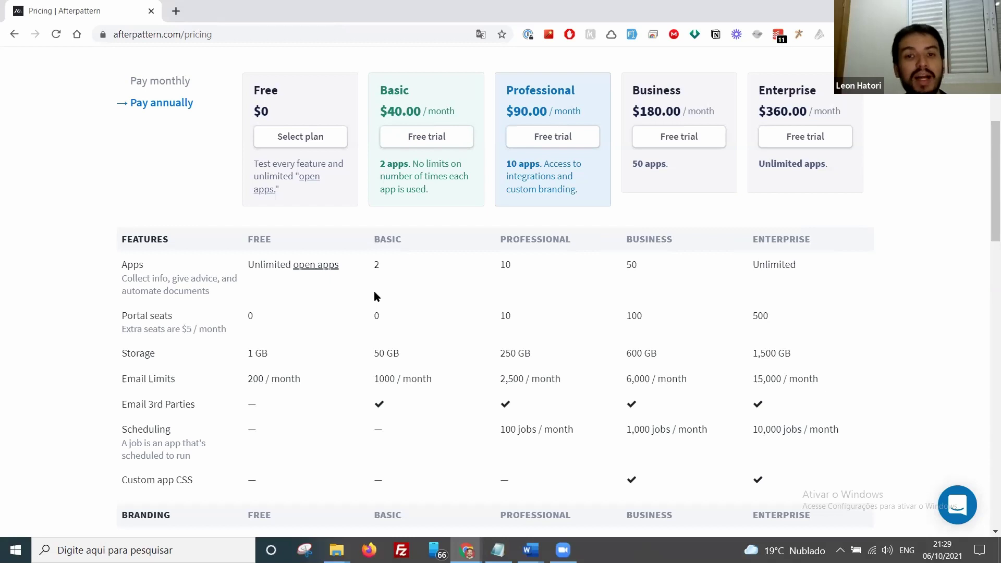
Show the plan prices with monthly billing and compare them across the five plans.
{"action": "scroll", "coordinate": [428, 214], "scroll_direction": "up", "scroll_amount": 1}
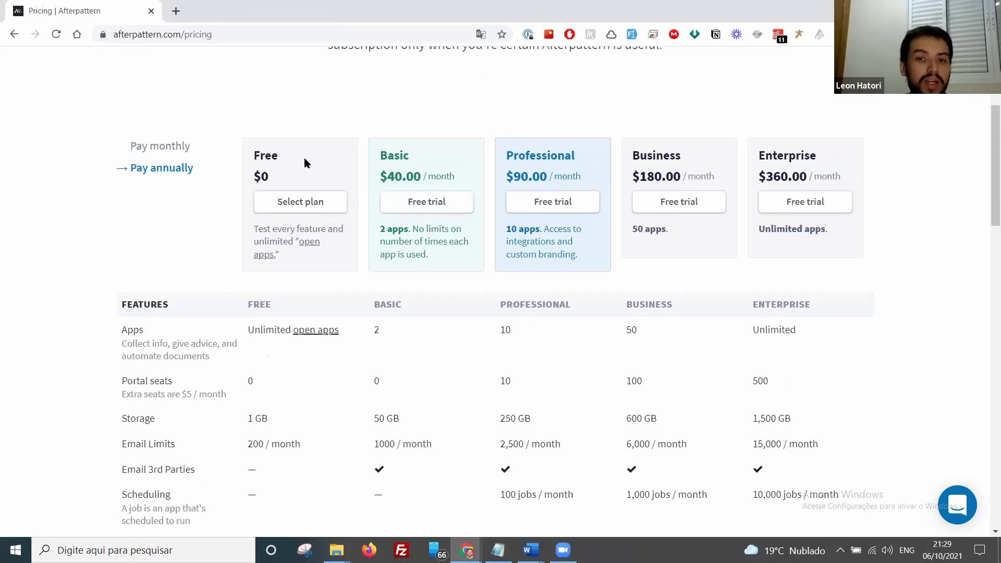
{"action": "left_click", "coordinate": [156, 147]}
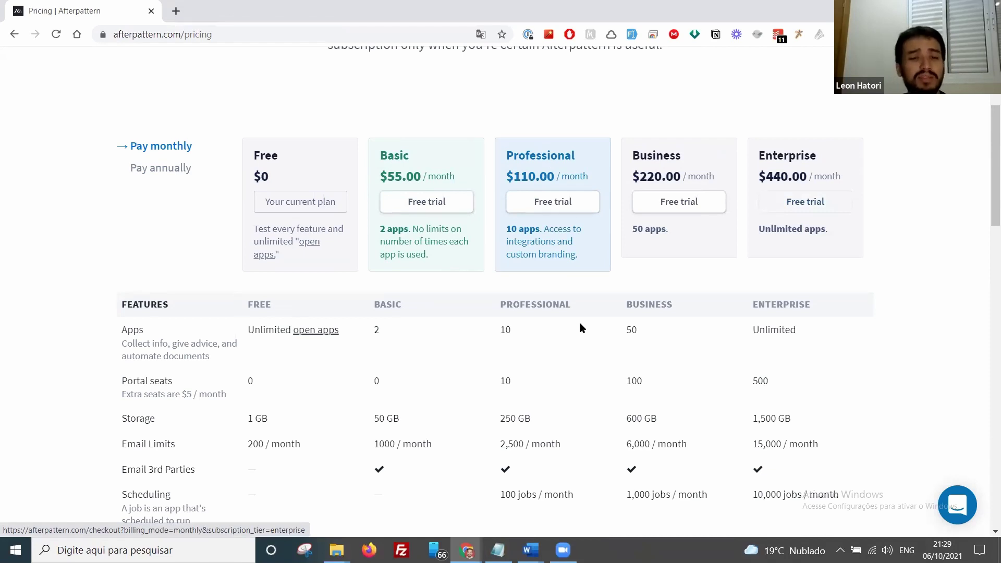
{"action": "scroll", "coordinate": [133, 314], "scroll_direction": "down", "scroll_amount": 1}
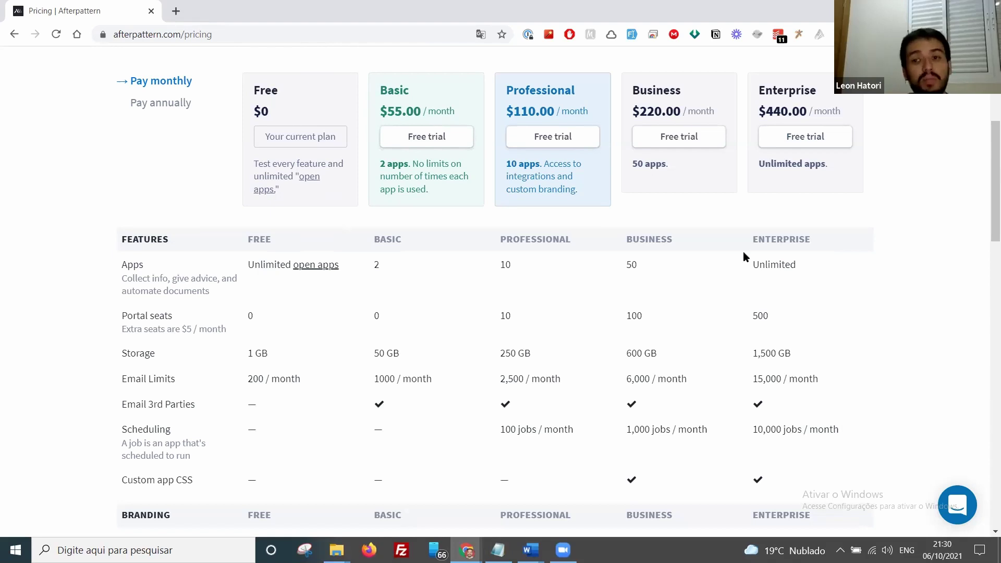
{"action": "scroll", "coordinate": [746, 251], "scroll_direction": "up", "scroll_amount": 5}
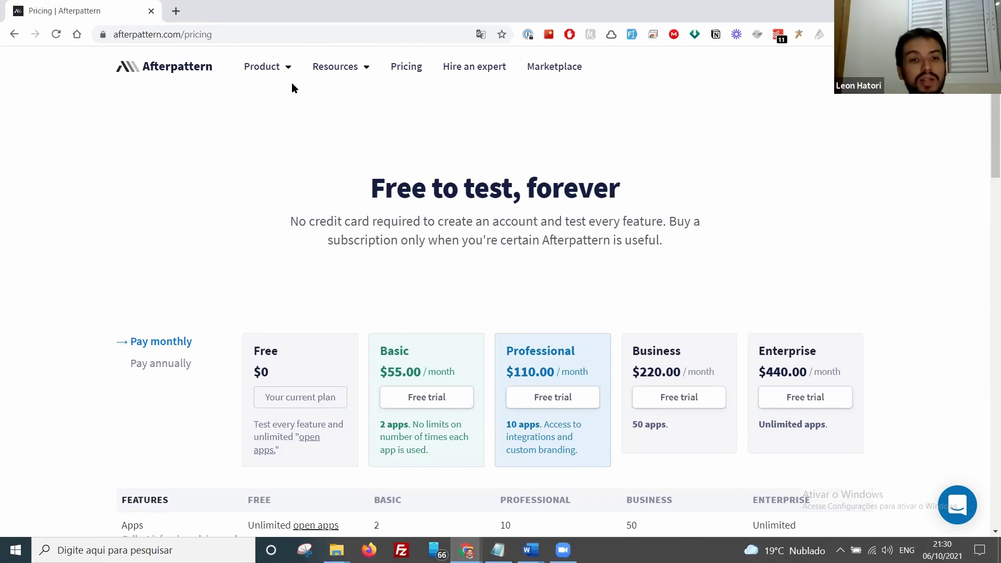
Open the Juridoc website at juridoc.com.br in a new tab.
{"action": "left_click", "coordinate": [176, 11]}
{"action": "left_click", "coordinate": [200, 34]}
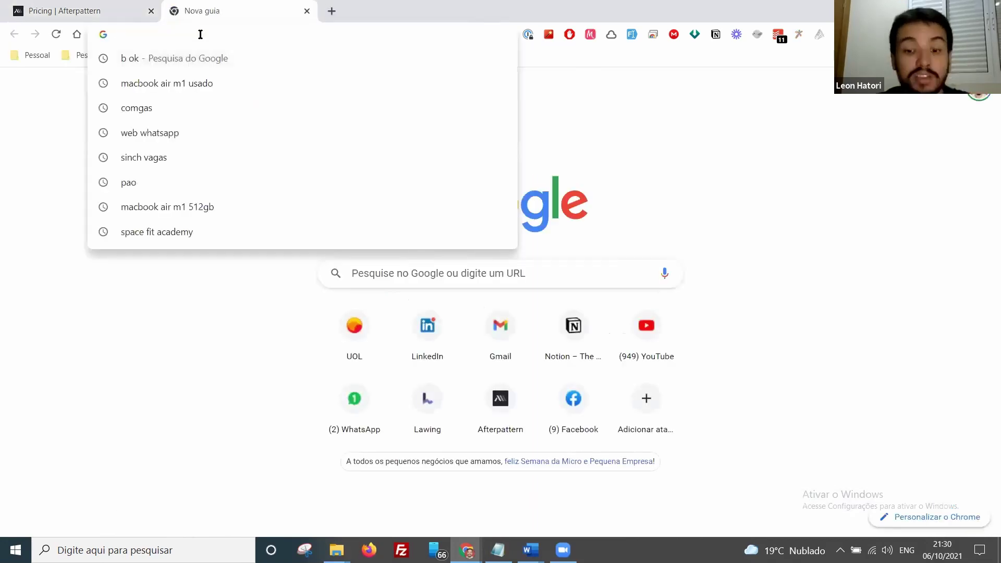
{"action": "type", "text": "juridoc.com.br"}
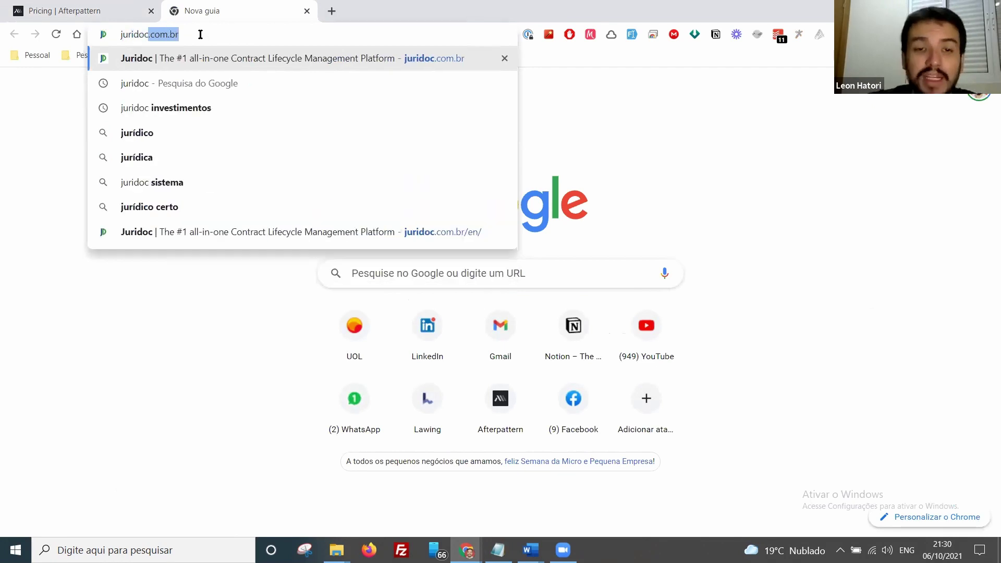
{"action": "key", "text": "Return"}
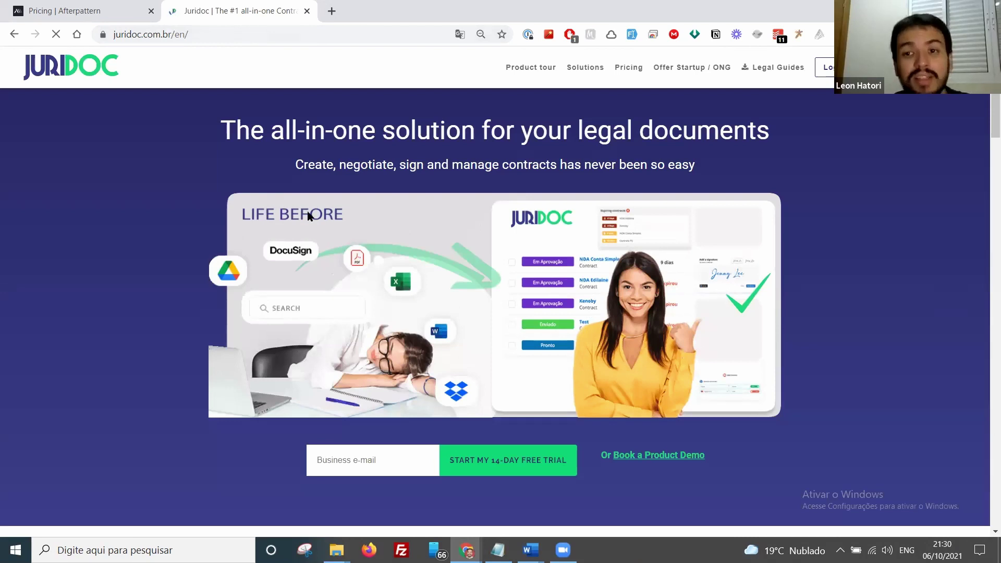
Search Google for "pandoc" in another new tab.
{"action": "left_click", "coordinate": [332, 11]}
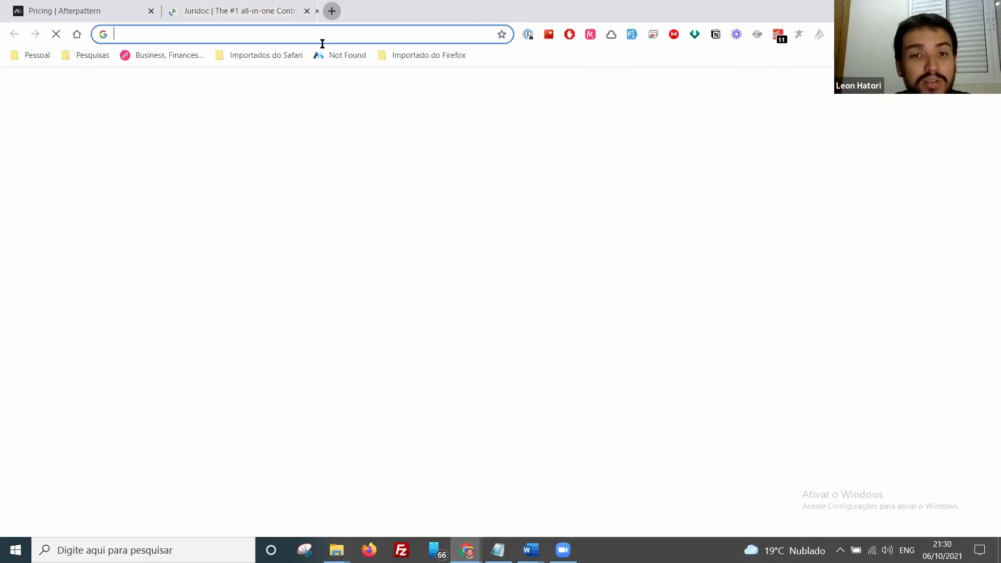
{"action": "left_click", "coordinate": [321, 35]}
{"action": "type", "text": "psa"}
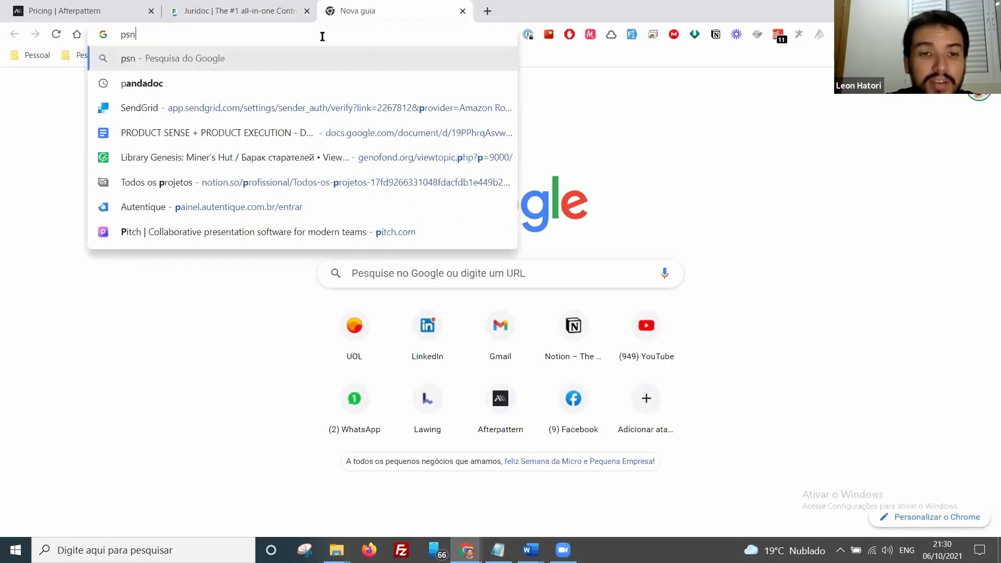
{"action": "key", "text": "BackSpace"}
{"action": "type", "text": "sa"}
{"action": "key", "text": "BackSpace"}
{"action": "key", "text": "BackSpace"}
{"action": "type", "text": "anda"}
{"action": "key", "text": "BackSpace"}
{"action": "key", "text": "BackSpace"}
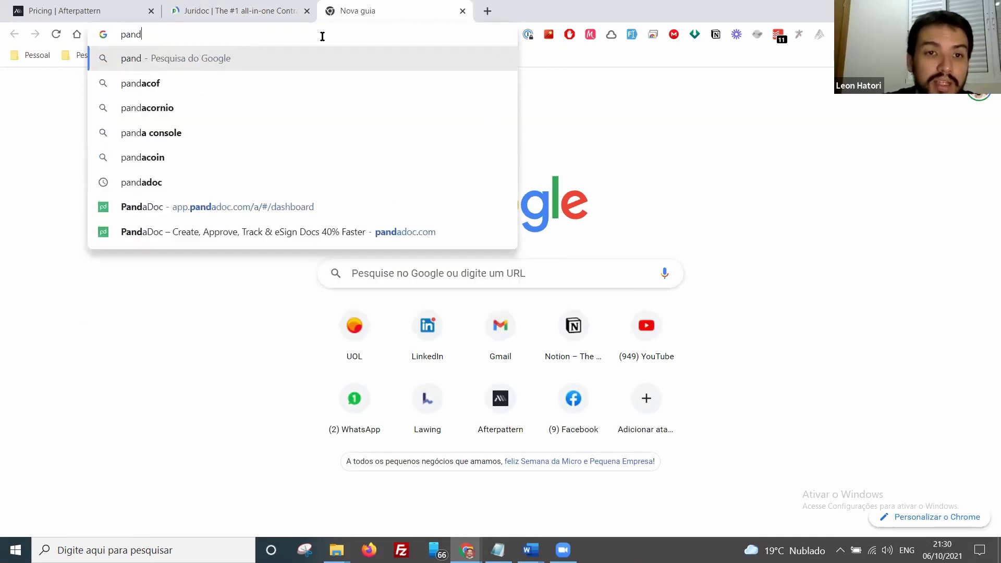
{"action": "type", "text": "oc"}
{"action": "key", "text": "Return"}
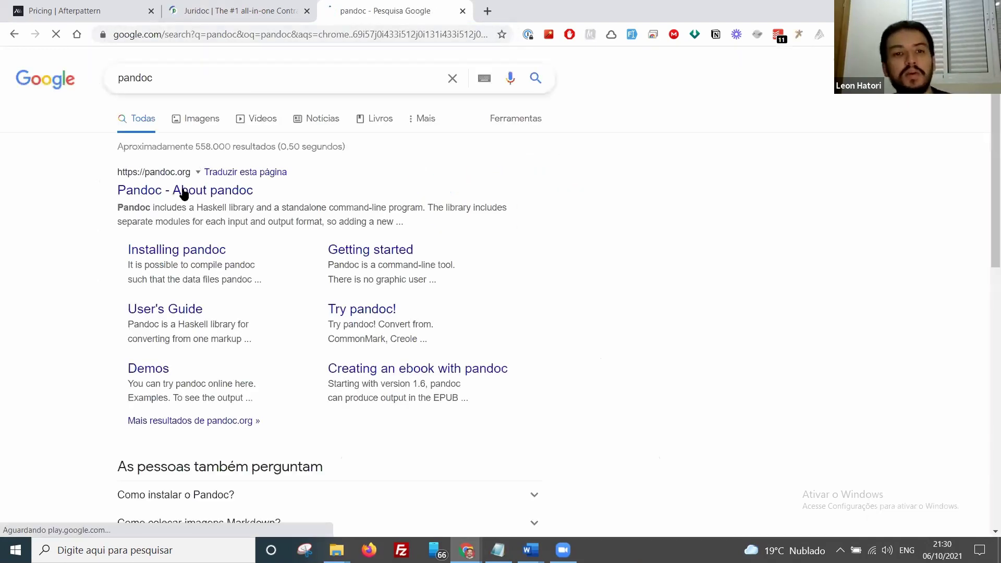
Change the Google search to "panda doc".
{"action": "left_click", "coordinate": [187, 73]}
{"action": "key", "text": "BackSpace"}
{"action": "key", "text": "BackSpace"}
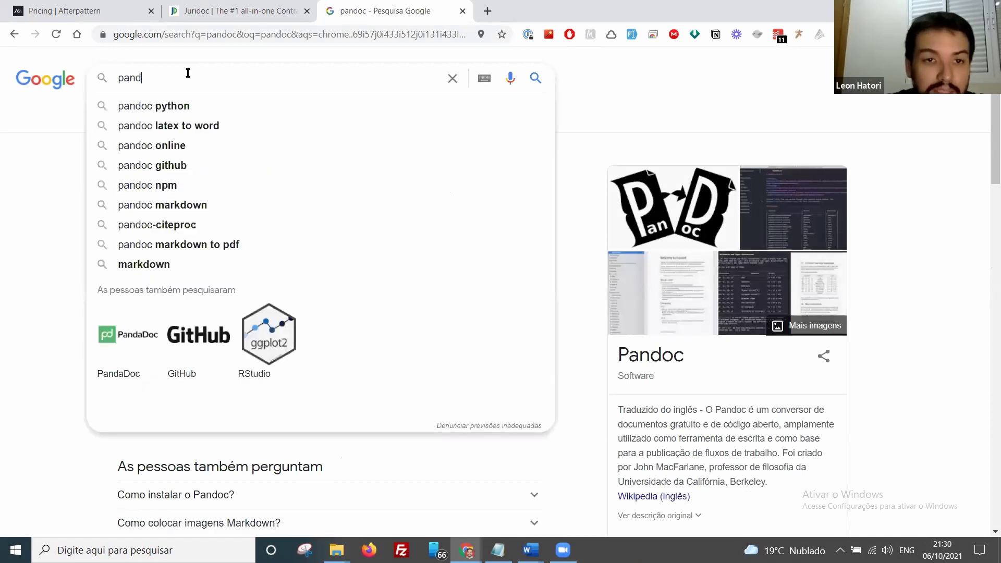
{"action": "type", "text": "a doc"}
{"action": "key", "text": "Return"}
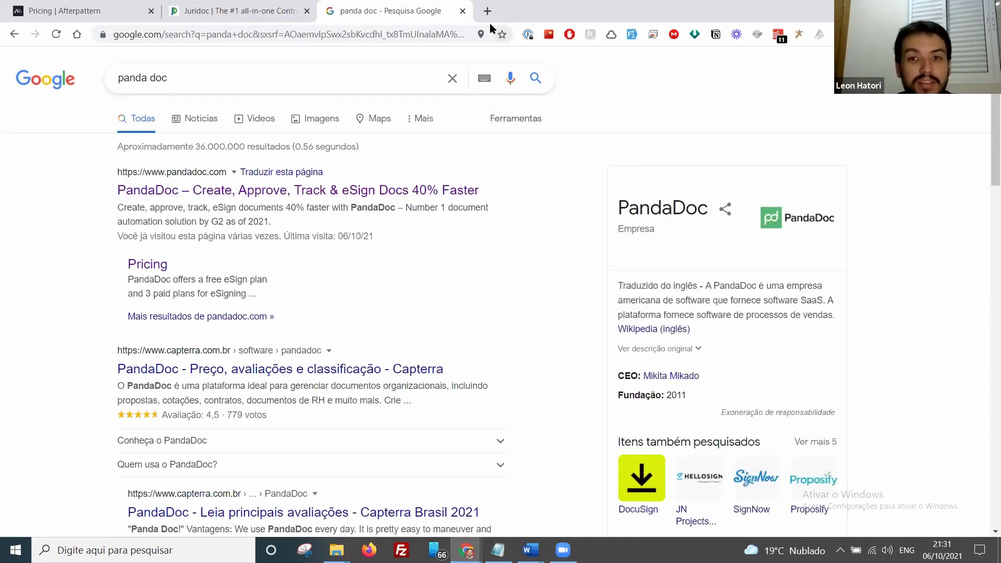
Search Google for "docassemble" in the Afterpattern pricing tab and open the docassemble.org website.
{"action": "left_click", "coordinate": [65, 11]}
{"action": "left_click", "coordinate": [185, 35]}
{"action": "type", "text": "docassel"}
{"action": "key", "text": "BackSpace"}
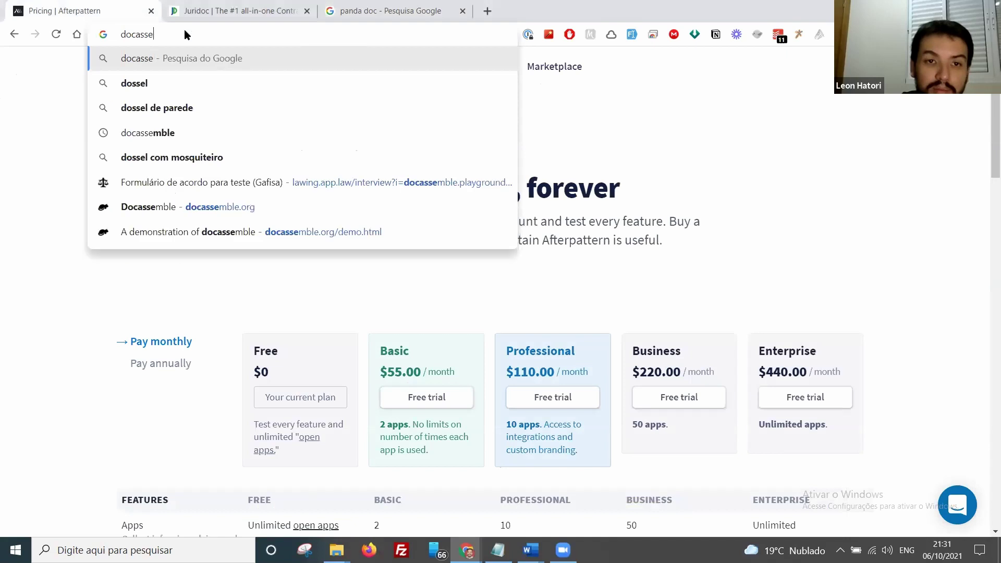
{"action": "key", "text": "Down"}
{"action": "key", "text": "Return"}
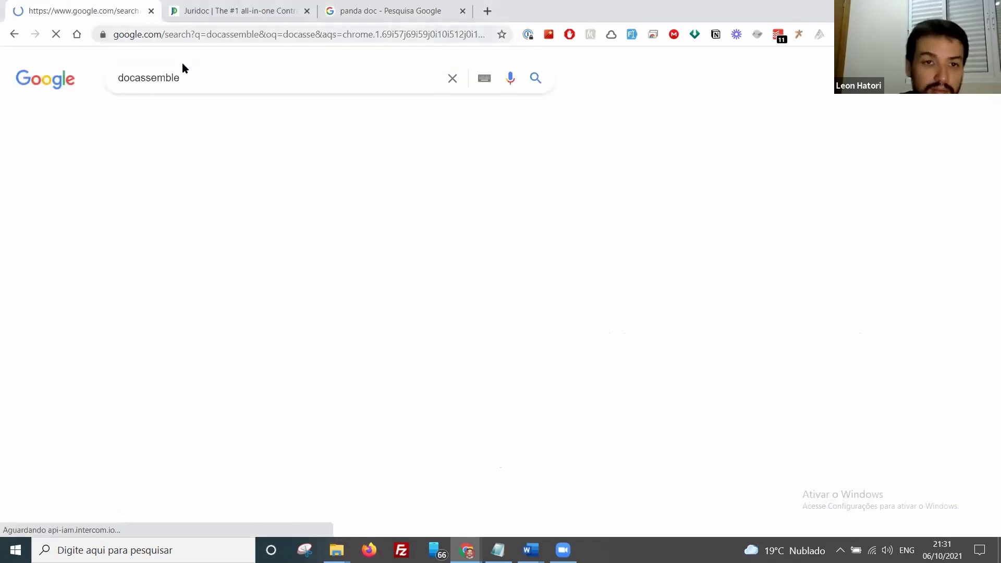
{"action": "left_click", "coordinate": [161, 194]}
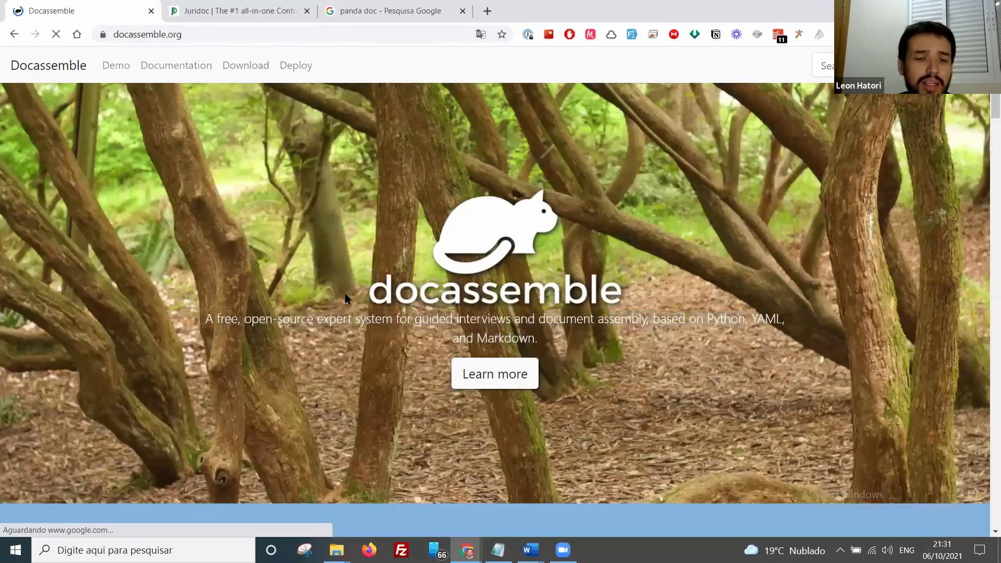
Look through the Docassemble home page and examine its Features section.
{"action": "scroll", "coordinate": [345, 298], "scroll_direction": "down", "scroll_amount": 5}
{"action": "scroll", "coordinate": [345, 298], "scroll_direction": "down", "scroll_amount": 5}
{"action": "scroll", "coordinate": [345, 298], "scroll_direction": "down", "scroll_amount": 4}
{"action": "scroll", "coordinate": [345, 294], "scroll_direction": "up", "scroll_amount": 8}
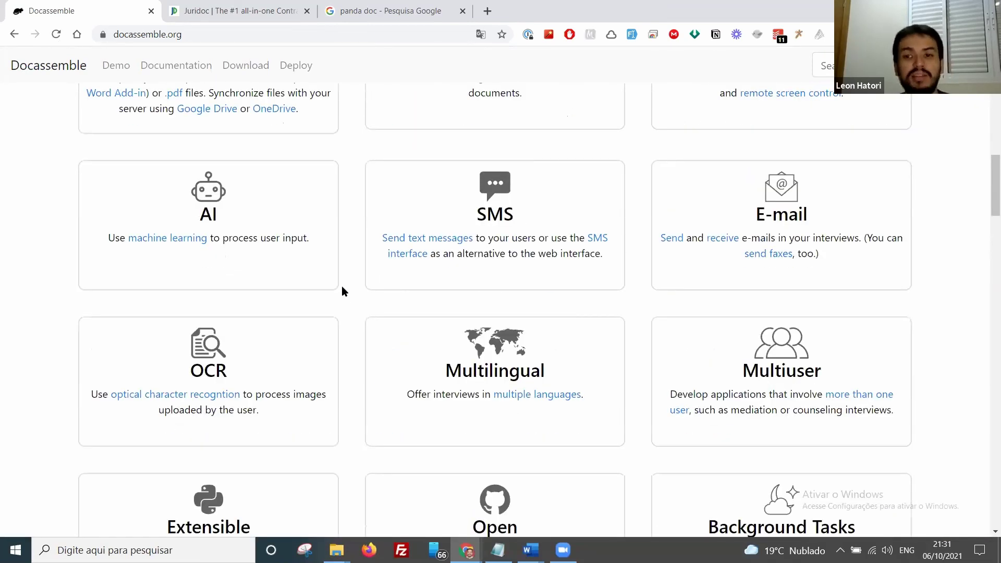
{"action": "scroll", "coordinate": [340, 290], "scroll_direction": "up", "scroll_amount": 2}
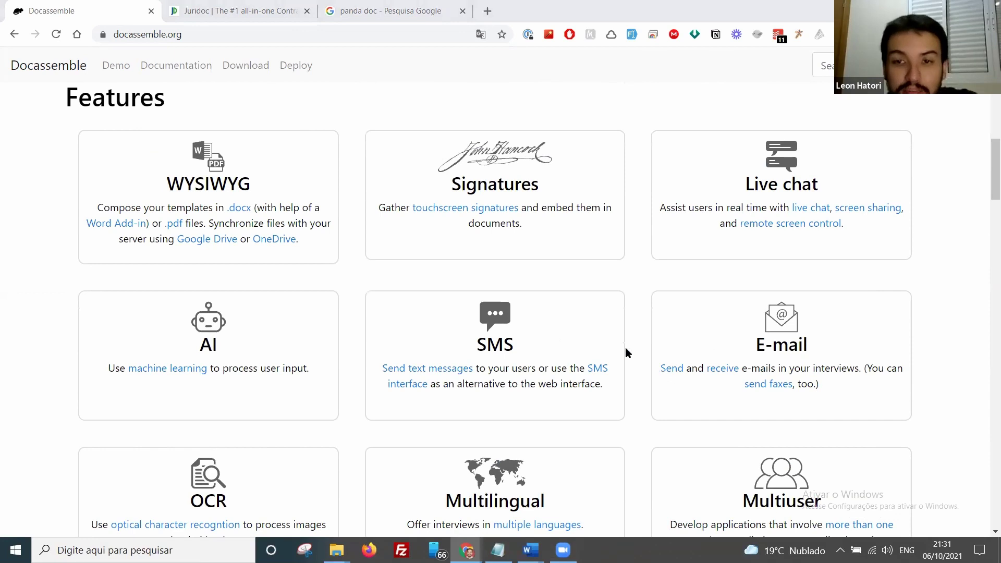
{"action": "key", "text": "alt+Tab"}
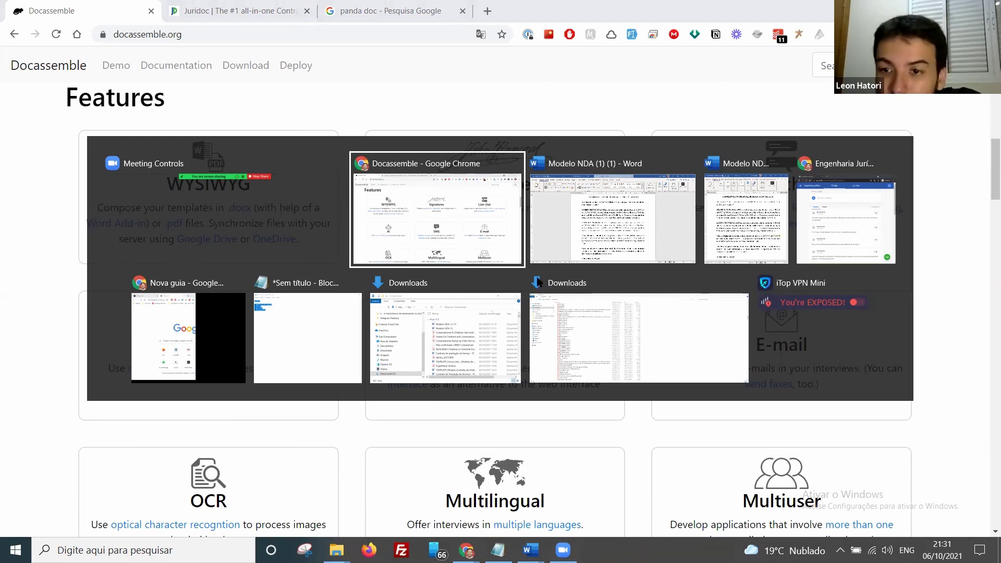
{"action": "key", "text": "Escape"}
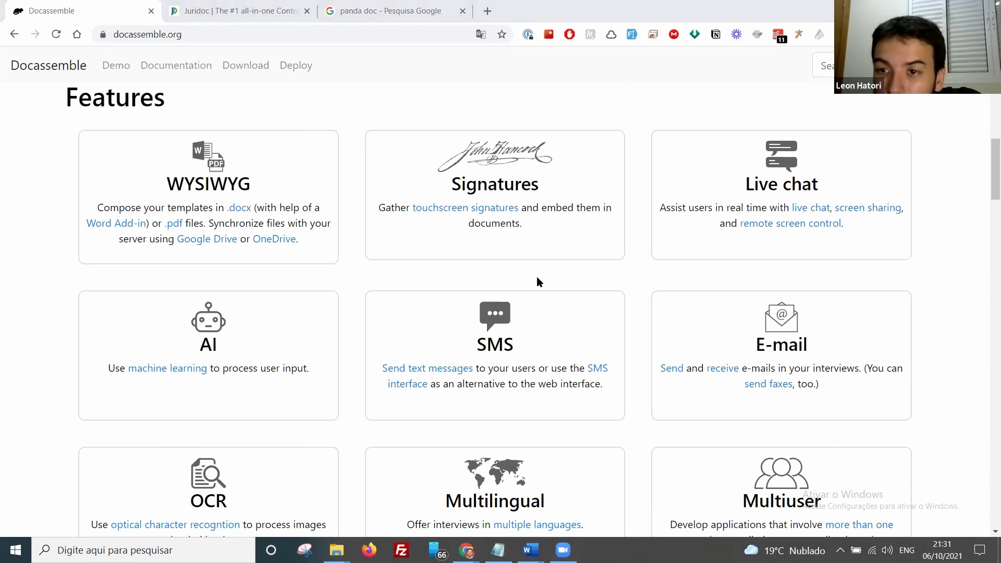